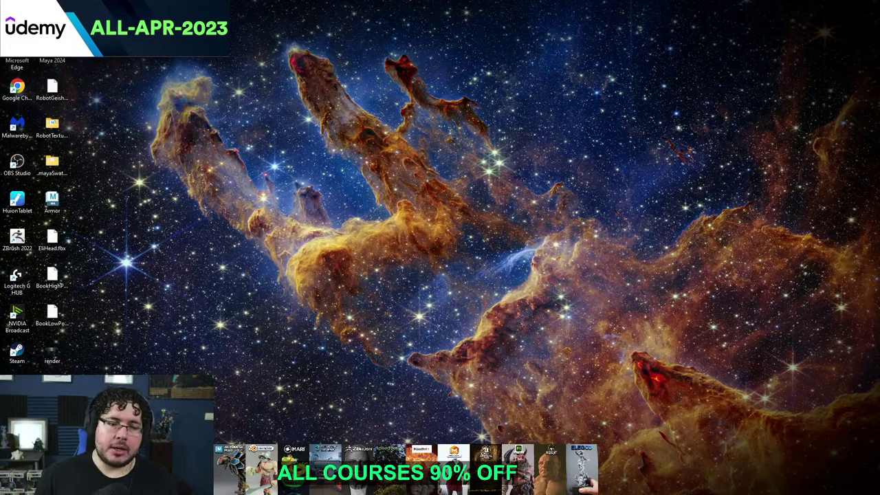
Launch Maya 2024 from the Windows search.
{"action": "key", "text": "super"}
{"action": "type", "text": "maya 2023"}
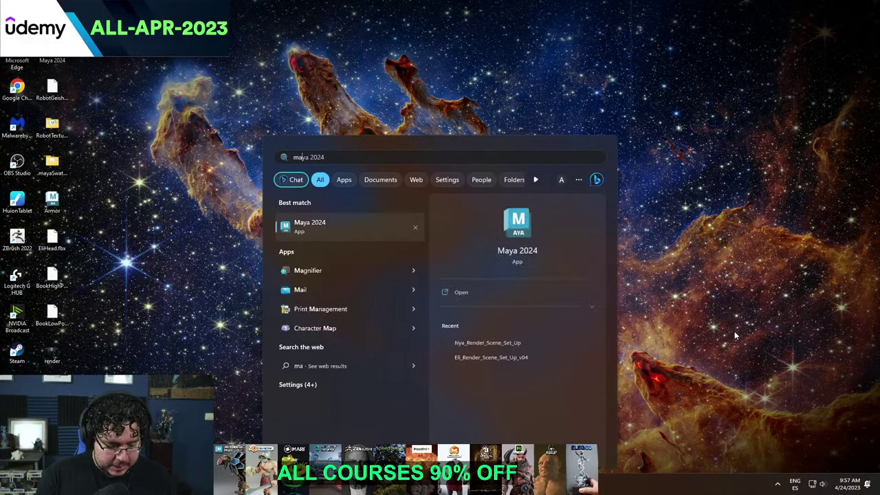
{"action": "key", "text": "Return"}
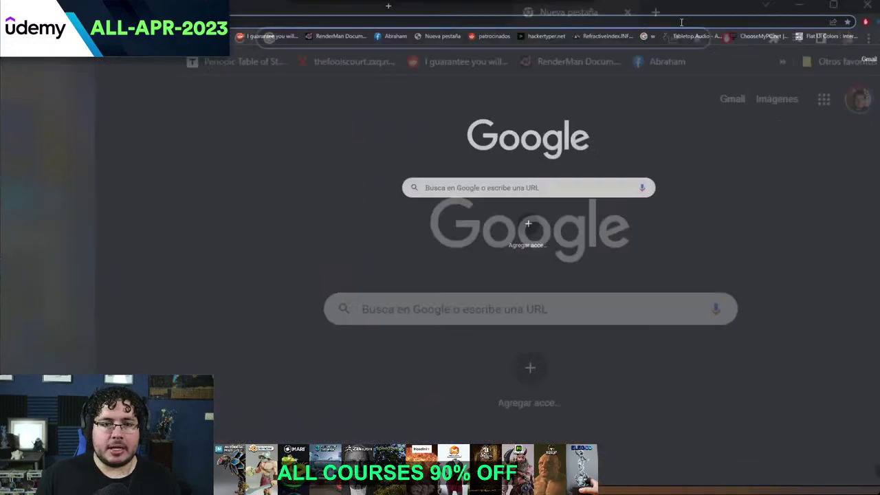
Open the Nexttut Education instructor page on Udemy in Chrome.
{"action": "left_click", "coordinate": [667, 22]}
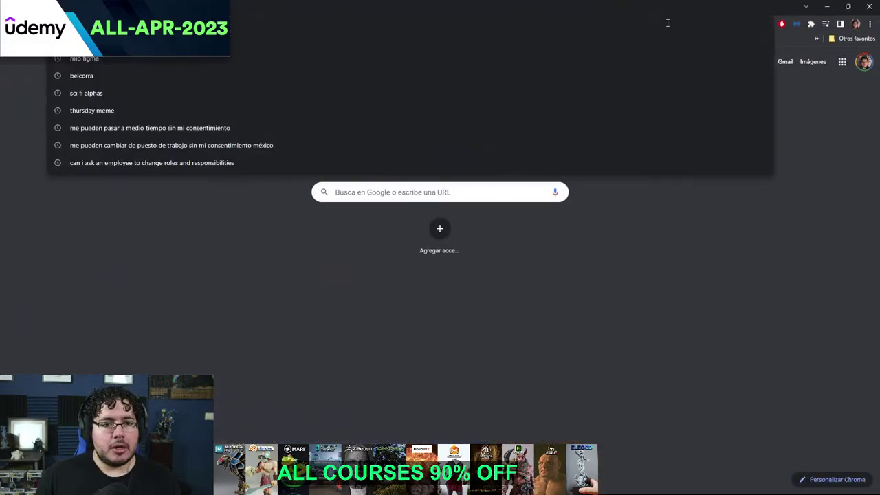
{"action": "type", "text": "next"}
{"action": "key", "text": "Return"}
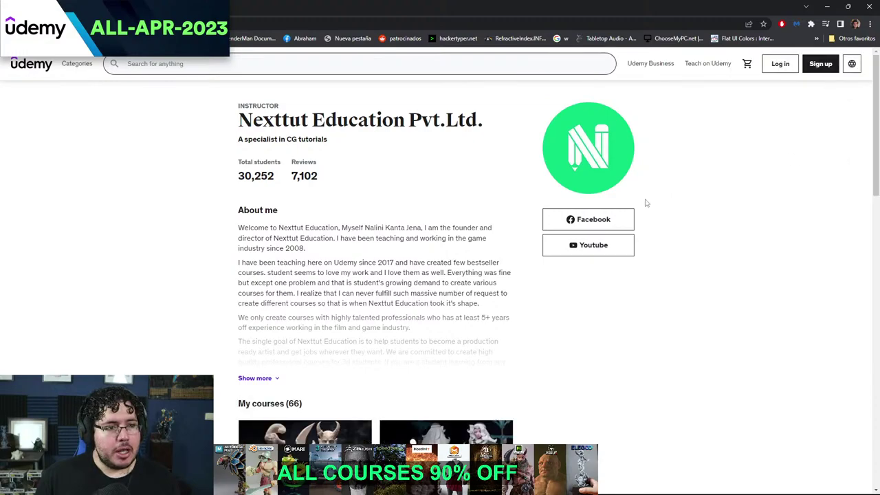
Find the "Introduction to Rigging in Maya 2022" course in the instructor's course list and add it to the cart.
{"action": "scroll", "coordinate": [636, 203], "scroll_direction": "down", "scroll_amount": 3}
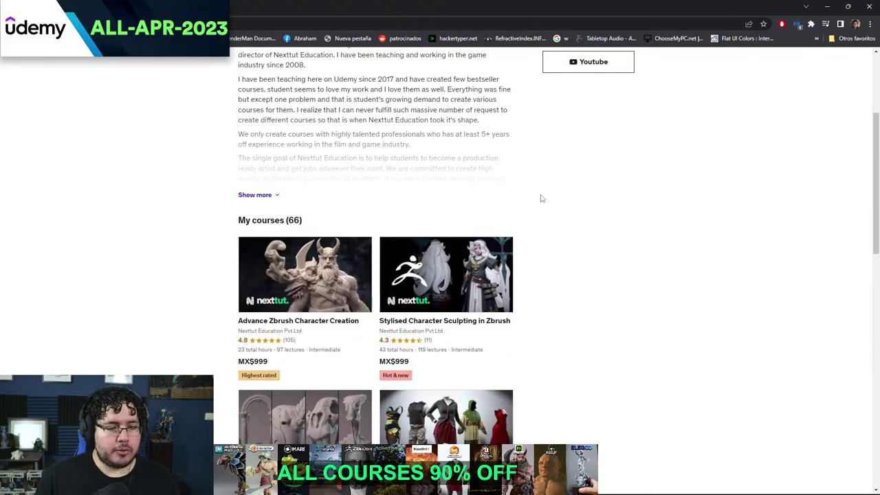
{"action": "scroll", "coordinate": [541, 198], "scroll_direction": "down", "scroll_amount": 1}
{"action": "scroll", "coordinate": [541, 198], "scroll_direction": "down", "scroll_amount": 1}
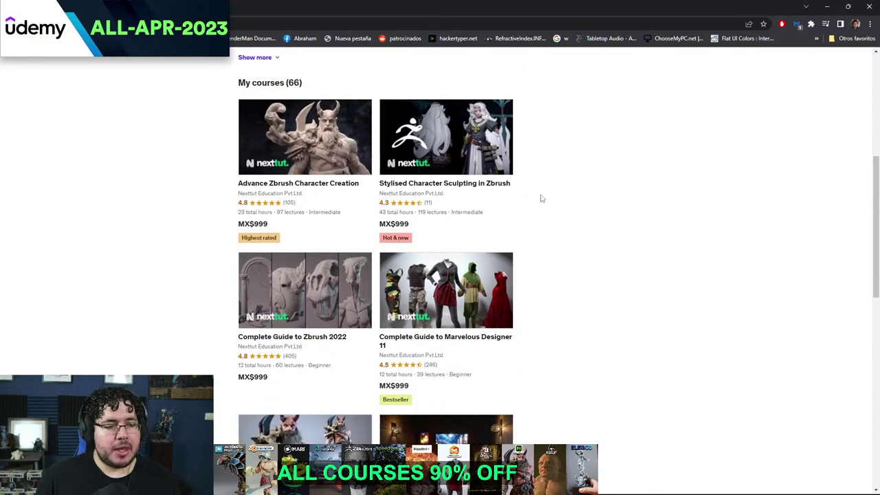
{"action": "scroll", "coordinate": [541, 199], "scroll_direction": "down", "scroll_amount": 2}
{"action": "scroll", "coordinate": [541, 199], "scroll_direction": "down", "scroll_amount": 5}
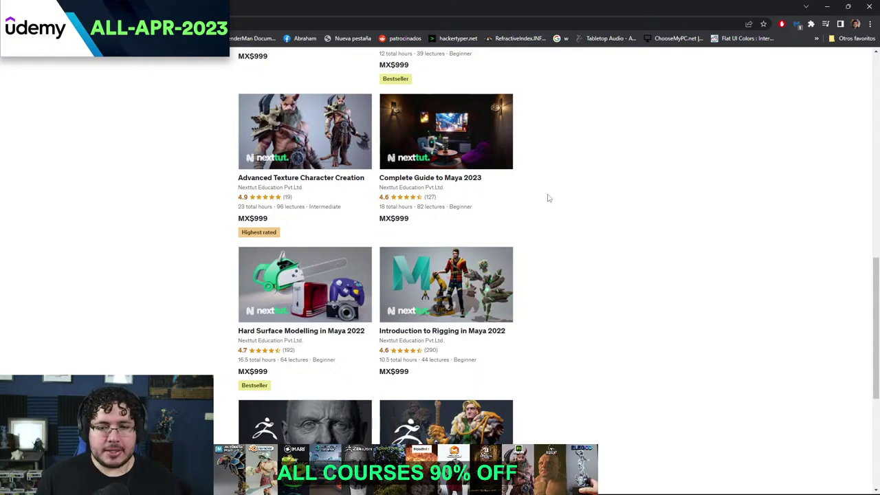
{"action": "scroll", "coordinate": [548, 198], "scroll_direction": "down", "scroll_amount": 3}
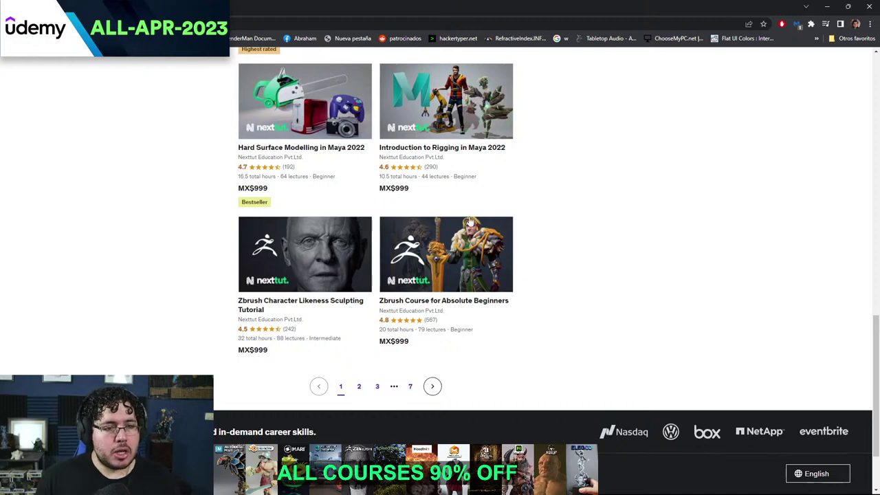
{"action": "left_click", "coordinate": [430, 154]}
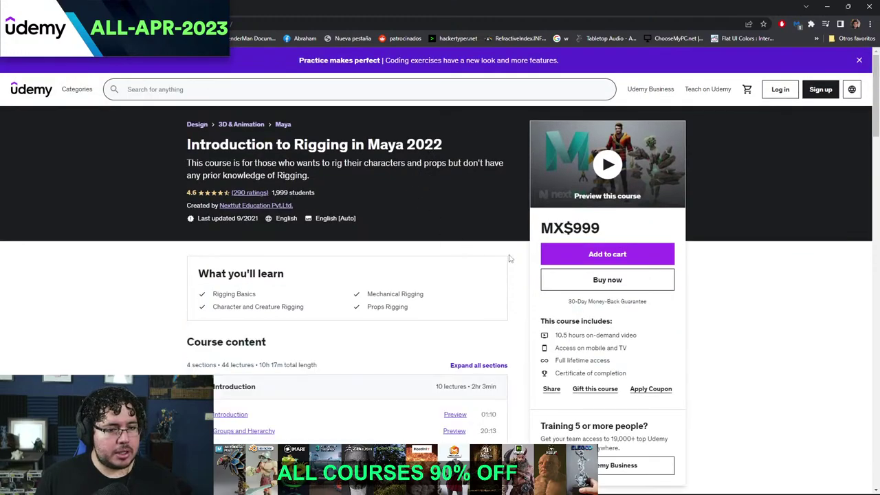
{"action": "left_click", "coordinate": [582, 254]}
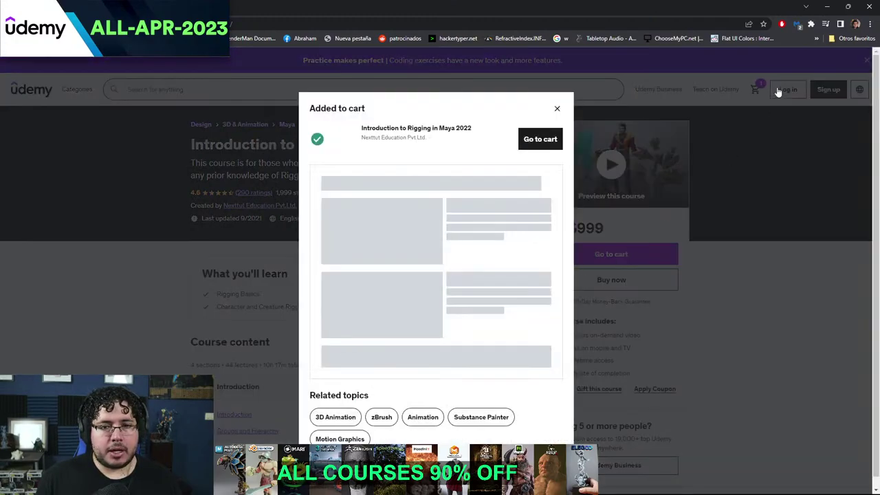
{"action": "left_click", "coordinate": [557, 108]}
Open the shopping cart and apply the coupon ALL-APR-2023 to the order.
{"action": "mouse_move", "coordinate": [748, 90]}
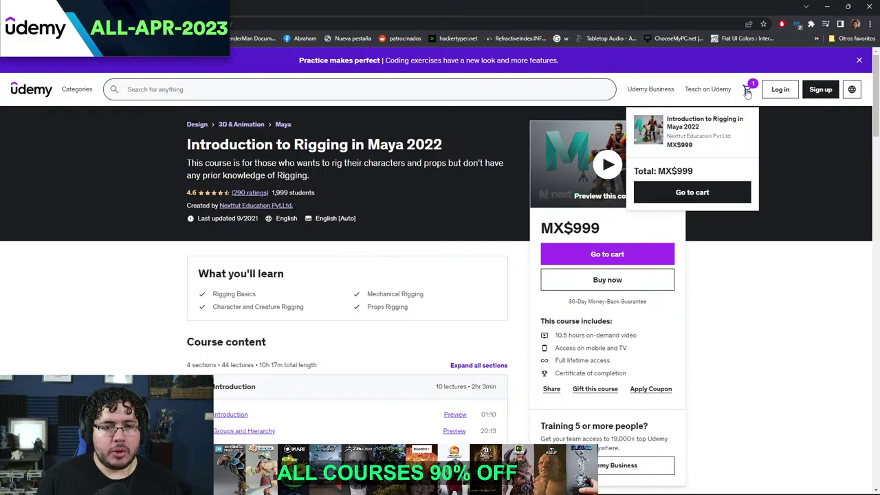
{"action": "left_click", "coordinate": [708, 191]}
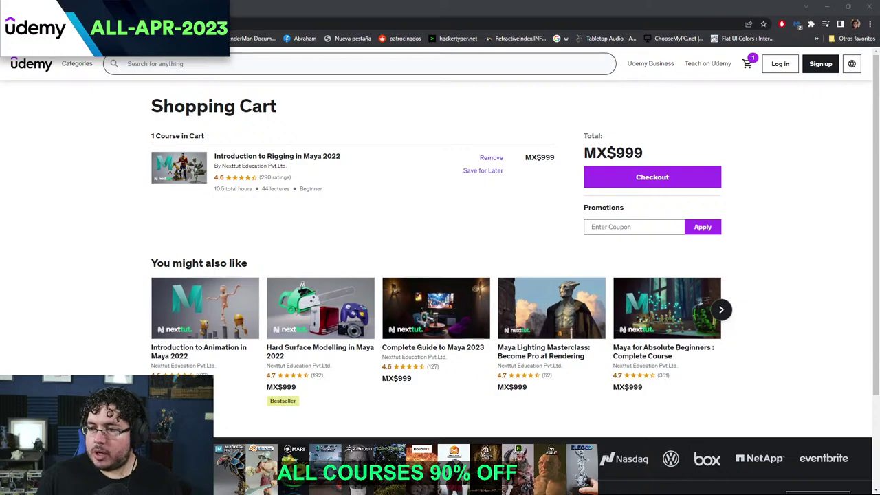
{"action": "left_click", "coordinate": [663, 231]}
{"action": "type", "text": "ALL-APR-2023"}
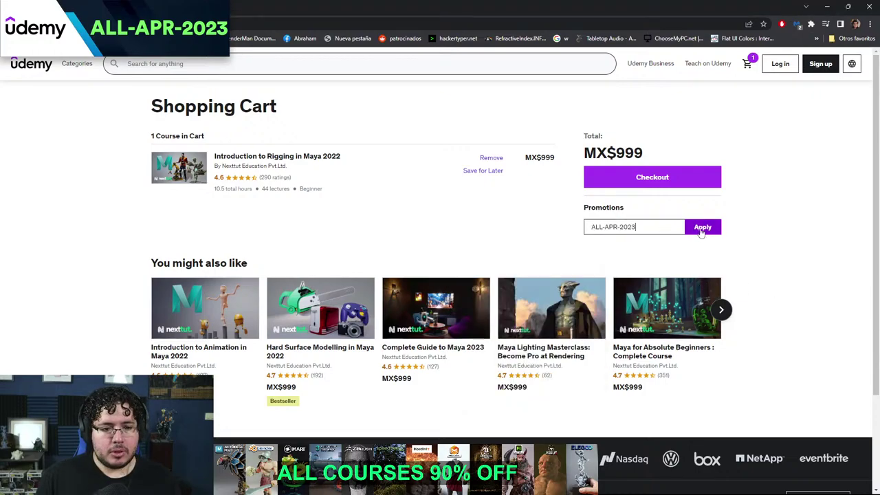
{"action": "left_click", "coordinate": [701, 226]}
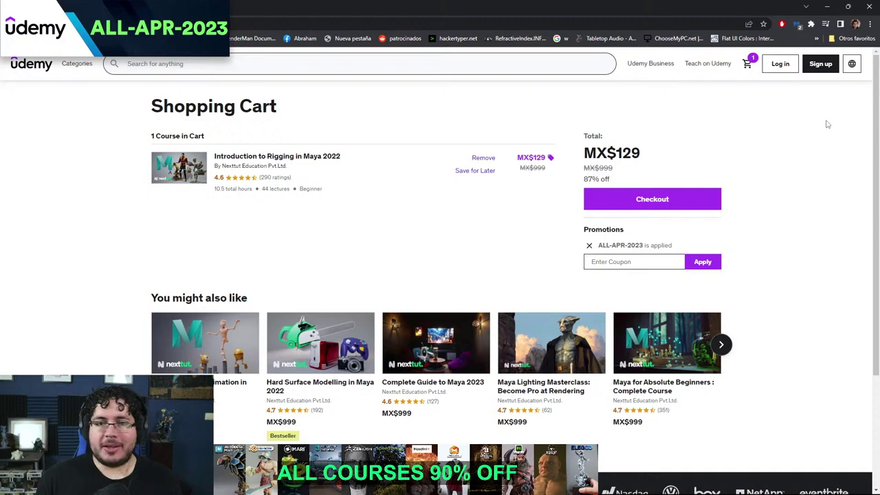
Return to Maya and open the recent scene RetopoBook.ma.
{"action": "left_click", "coordinate": [827, 6]}
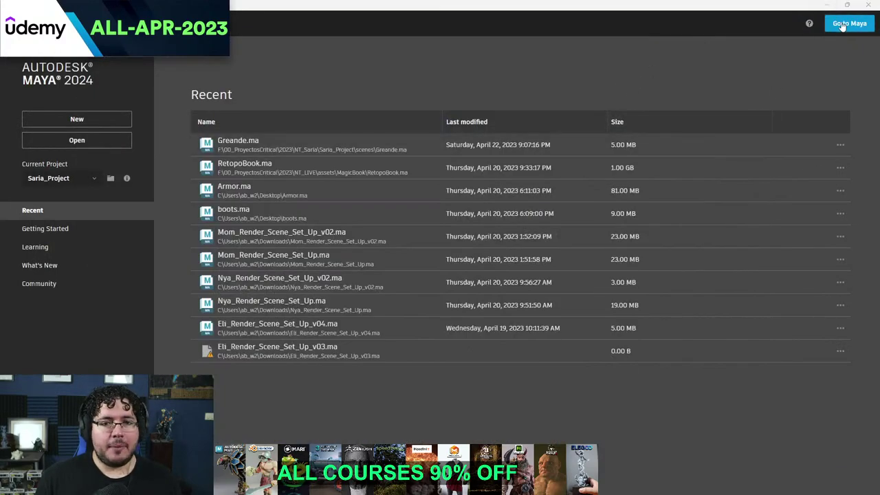
{"action": "left_click", "coordinate": [246, 165]}
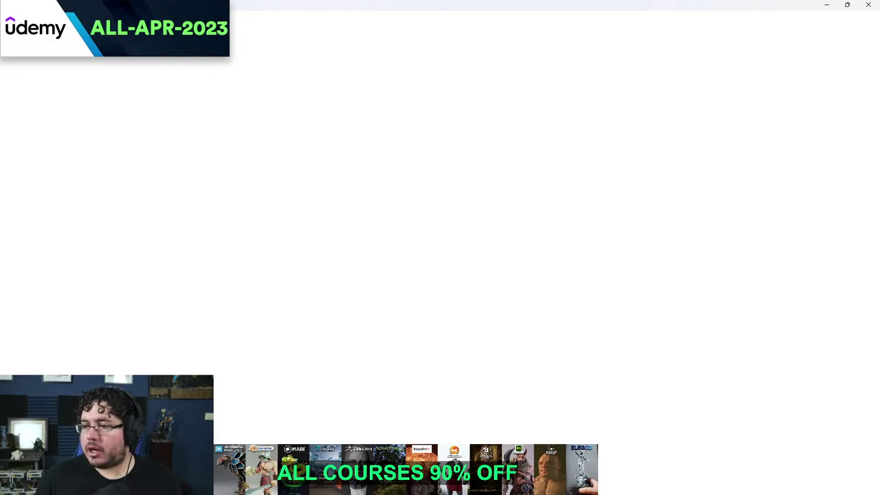
Switch to Chrome, go back from the cart to the Nexttut instructor page, and close that browser window.
{"action": "key", "text": "alt+Tab"}
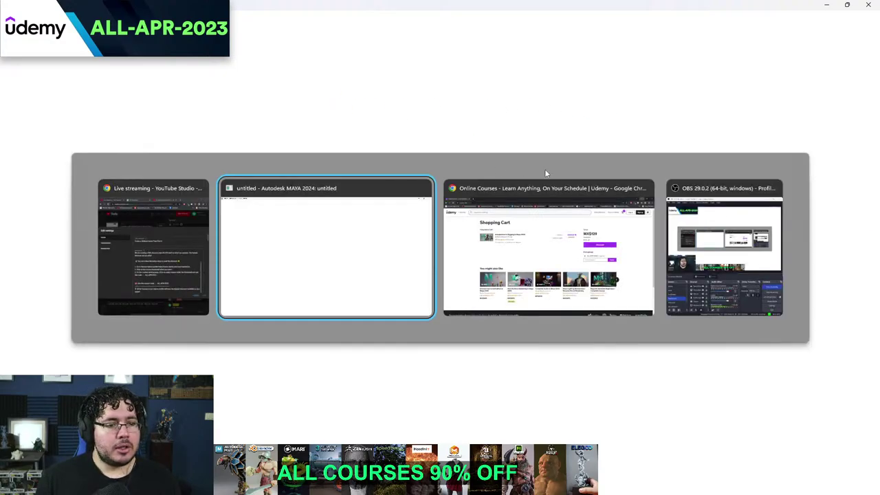
{"action": "key", "text": "alt+Tab"}
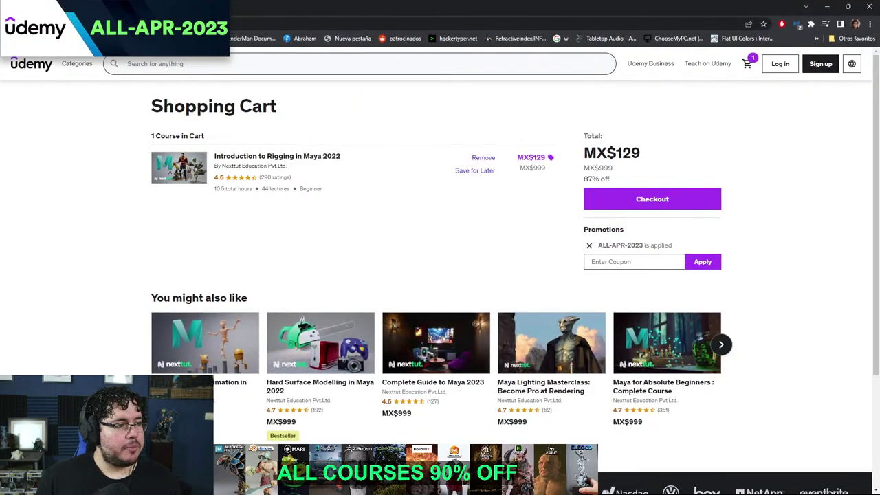
{"action": "left_click", "coordinate": [11, 24]}
{"action": "left_click", "coordinate": [244, 24]}
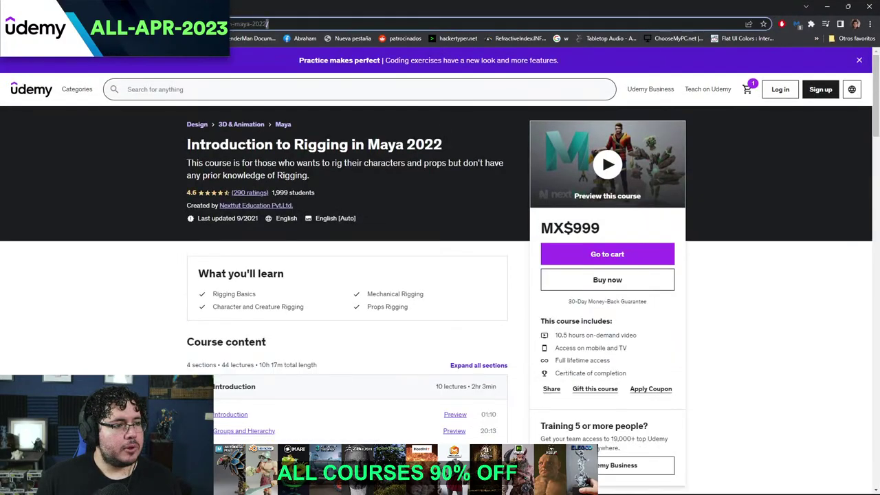
{"action": "left_click", "coordinate": [11, 24]}
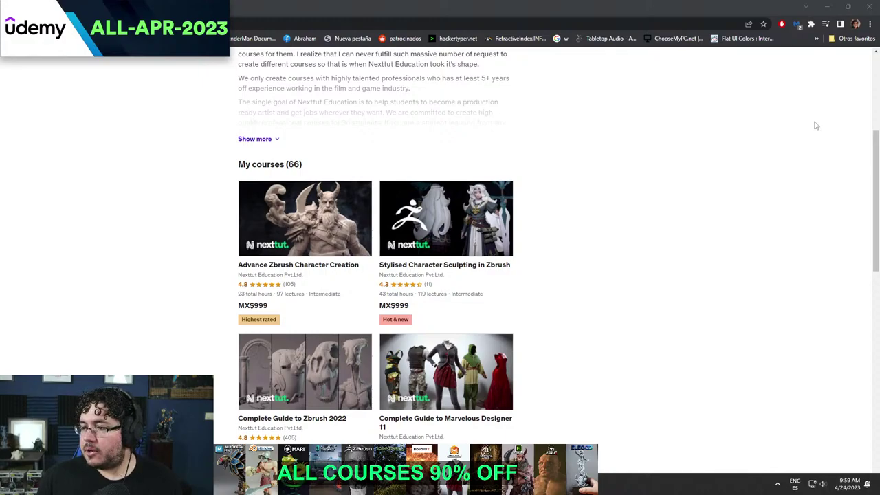
{"action": "left_click", "coordinate": [866, 6]}
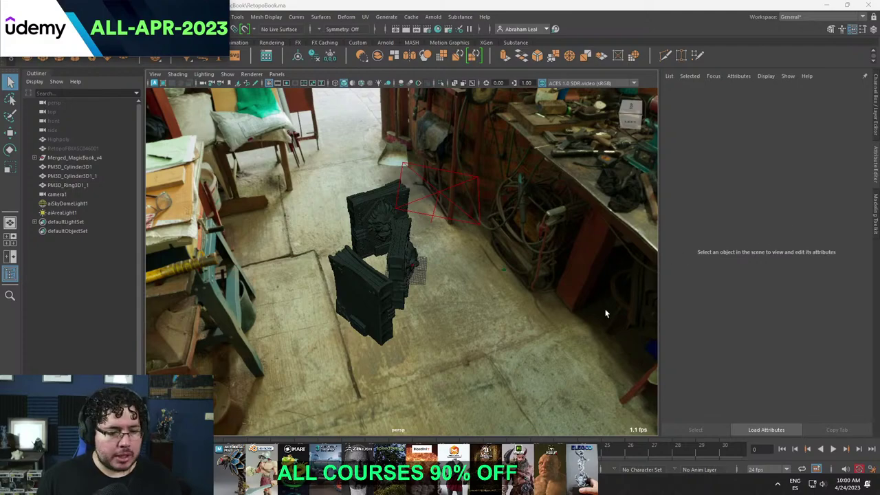
{"action": "key", "text": "super"}
{"action": "key", "text": "super"}
{"action": "key", "text": "super"}
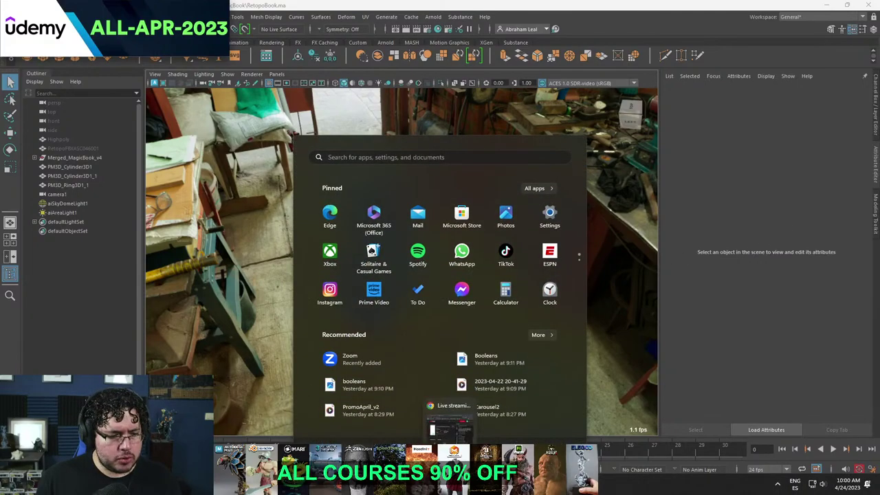
{"action": "key", "text": "super"}
{"action": "key", "text": "super"}
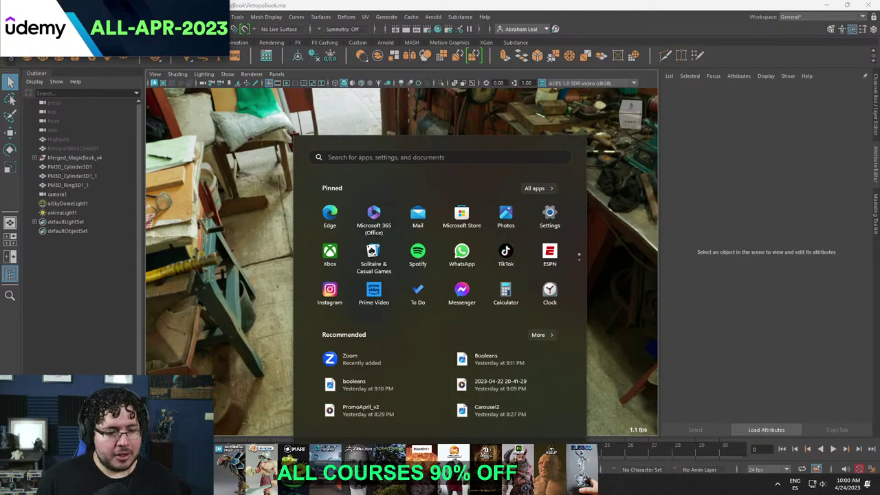
{"action": "right_click", "coordinate": [450, 484]}
{"action": "key", "text": "super"}
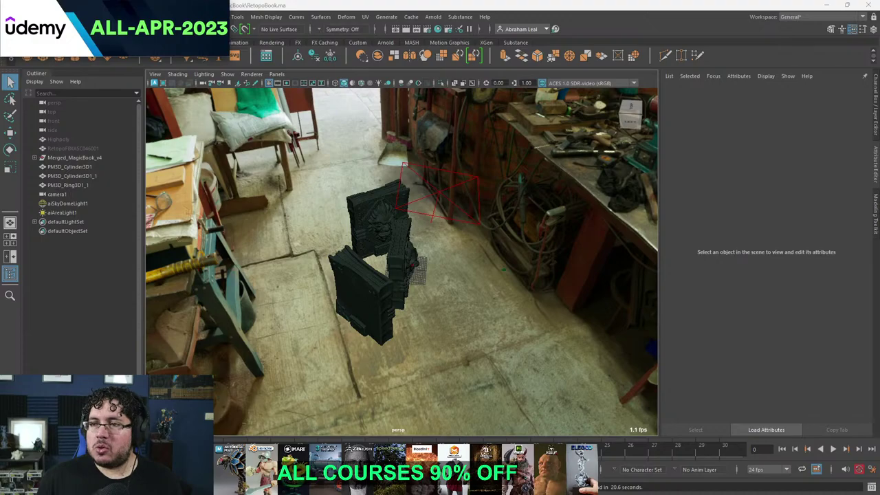
Bring the browser window with the Nexttut YouTube channel on screen and look through its older uploaded videos.
{"action": "left_click_drag", "start_coordinate": [879, 84], "coordinate": [510, 9]}
{"action": "scroll", "coordinate": [569, 244], "scroll_direction": "down", "scroll_amount": 1}
{"action": "scroll", "coordinate": [568, 246], "scroll_direction": "down", "scroll_amount": 2}
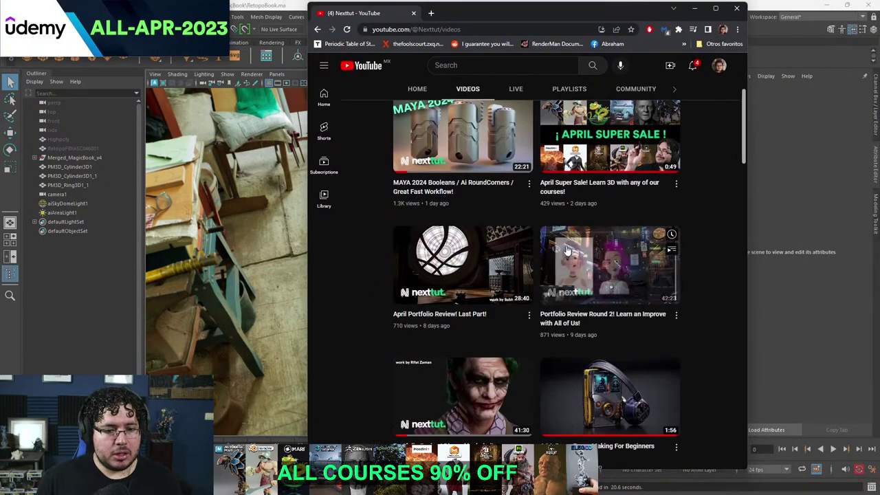
{"action": "scroll", "coordinate": [564, 249], "scroll_direction": "up", "scroll_amount": 2}
{"action": "scroll", "coordinate": [554, 253], "scroll_direction": "down", "scroll_amount": 10}
{"action": "scroll", "coordinate": [555, 257], "scroll_direction": "down", "scroll_amount": 15}
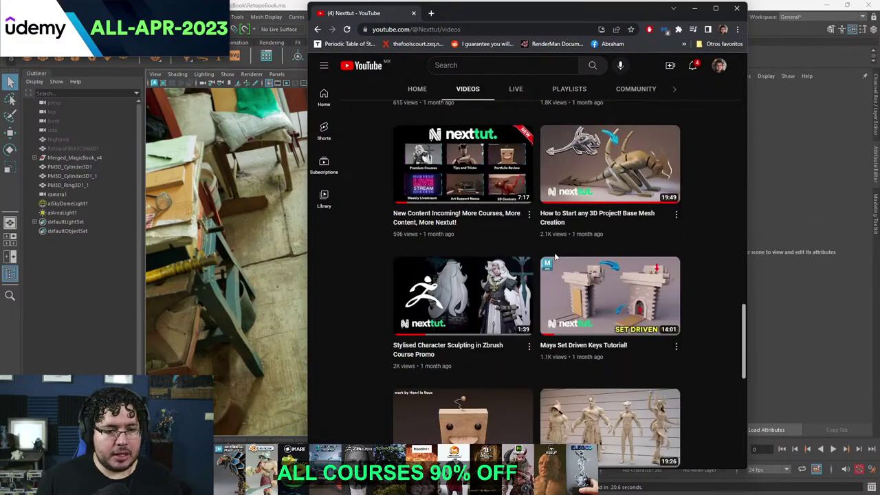
{"action": "scroll", "coordinate": [555, 257], "scroll_direction": "down", "scroll_amount": 15}
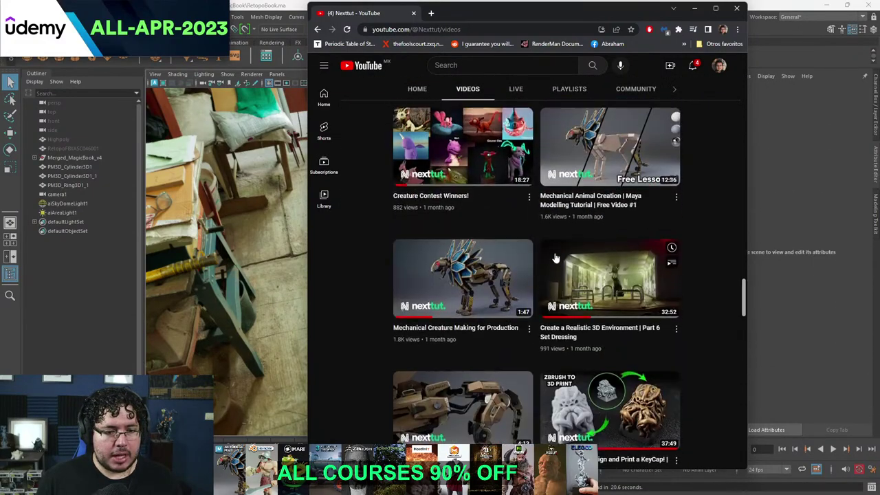
{"action": "scroll", "coordinate": [556, 257], "scroll_direction": "down", "scroll_amount": 12}
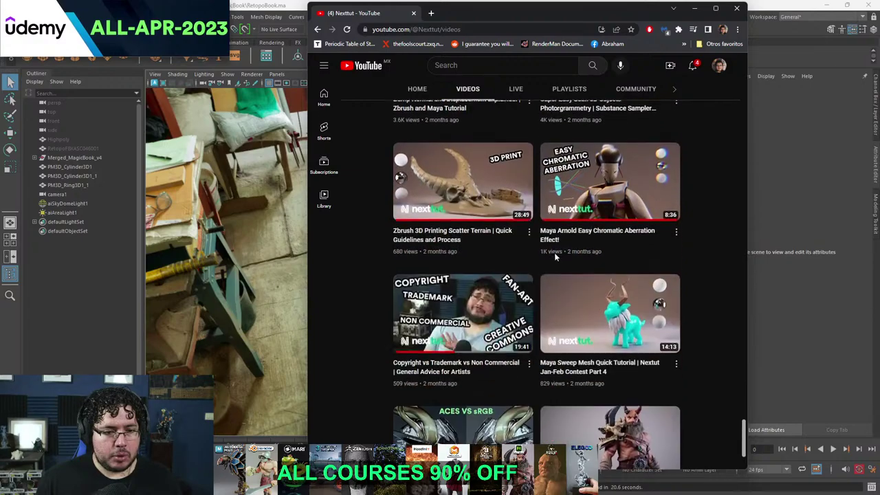
{"action": "scroll", "coordinate": [556, 257], "scroll_direction": "down", "scroll_amount": 15}
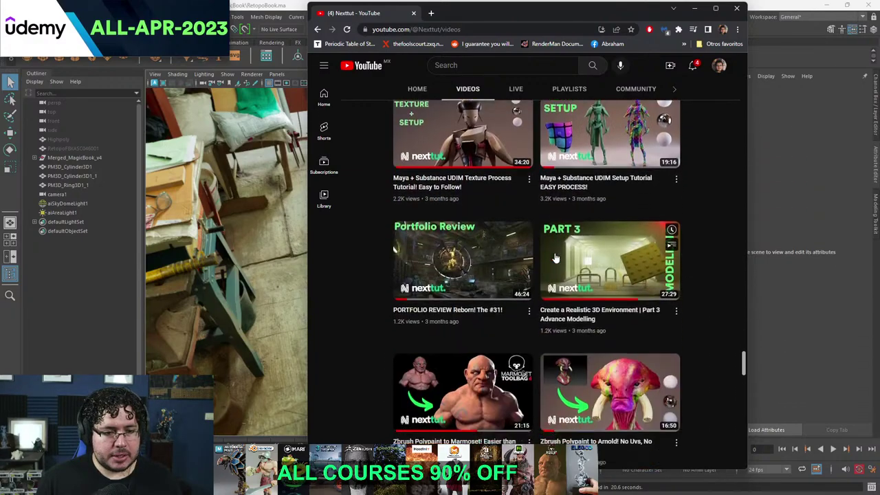
{"action": "scroll", "coordinate": [555, 257], "scroll_direction": "down", "scroll_amount": 9}
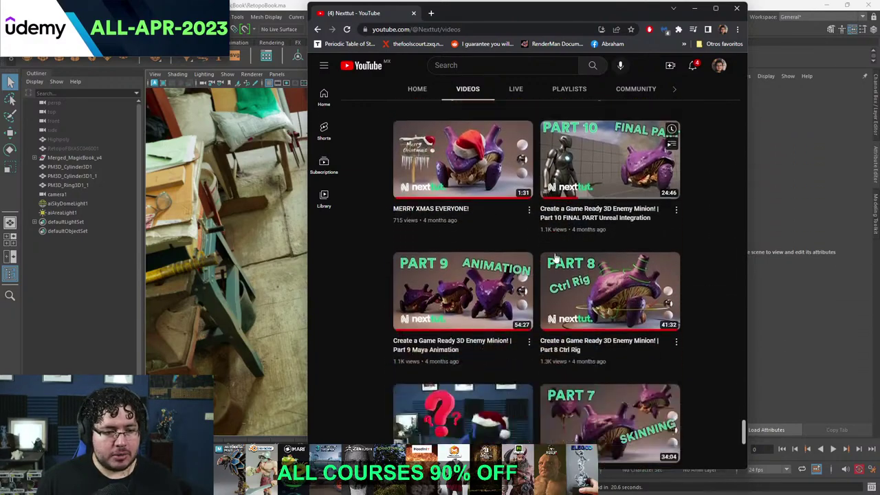
{"action": "scroll", "coordinate": [555, 257], "scroll_direction": "down", "scroll_amount": 15}
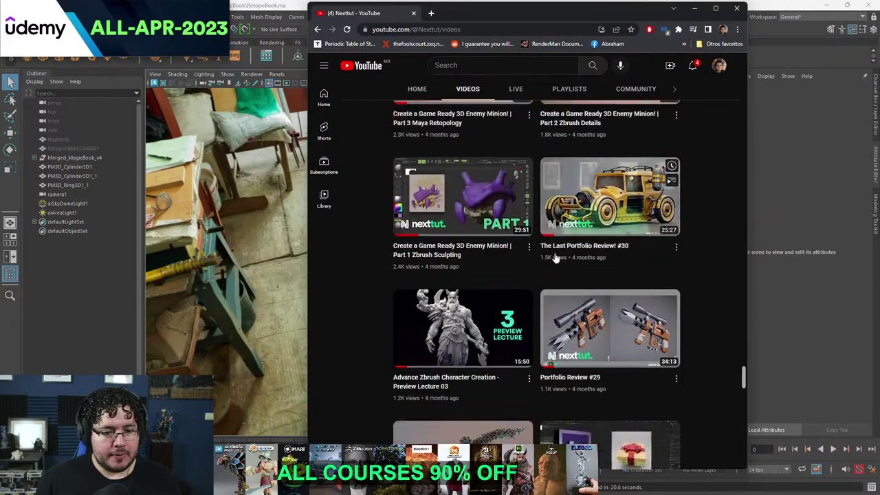
{"action": "scroll", "coordinate": [555, 257], "scroll_direction": "down", "scroll_amount": 15}
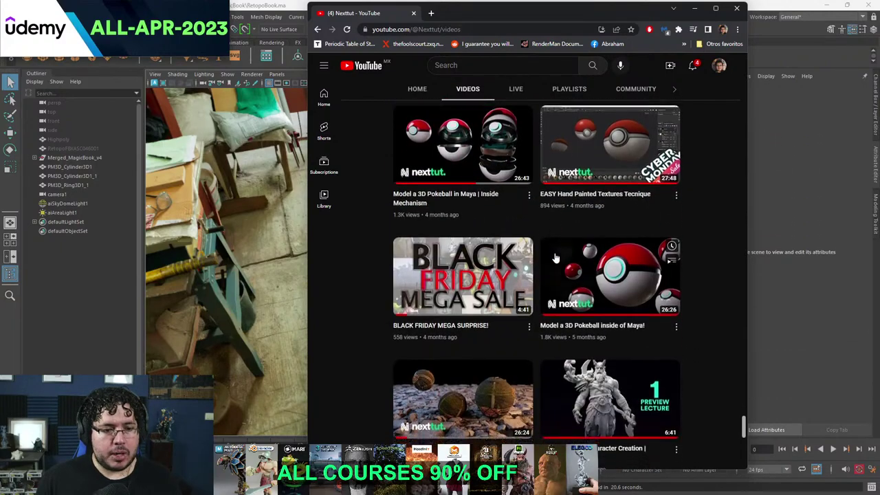
{"action": "scroll", "coordinate": [556, 257], "scroll_direction": "down", "scroll_amount": 15}
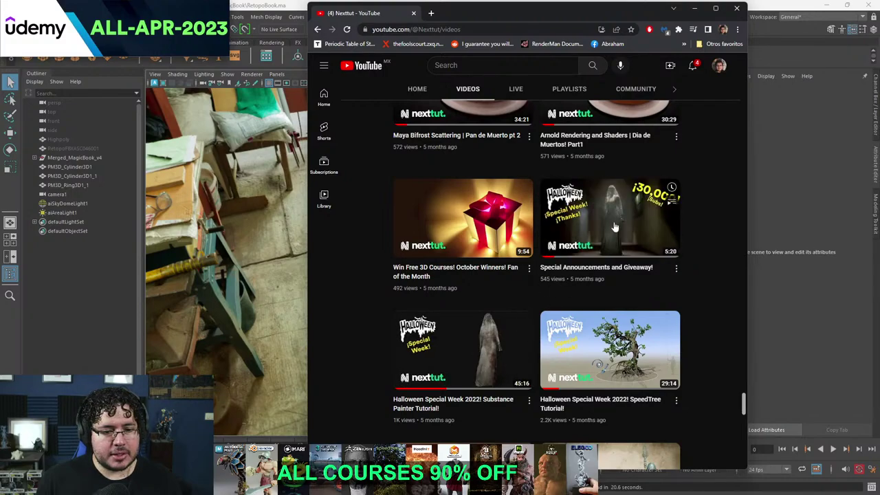
{"action": "scroll", "coordinate": [608, 260], "scroll_direction": "down", "scroll_amount": 3}
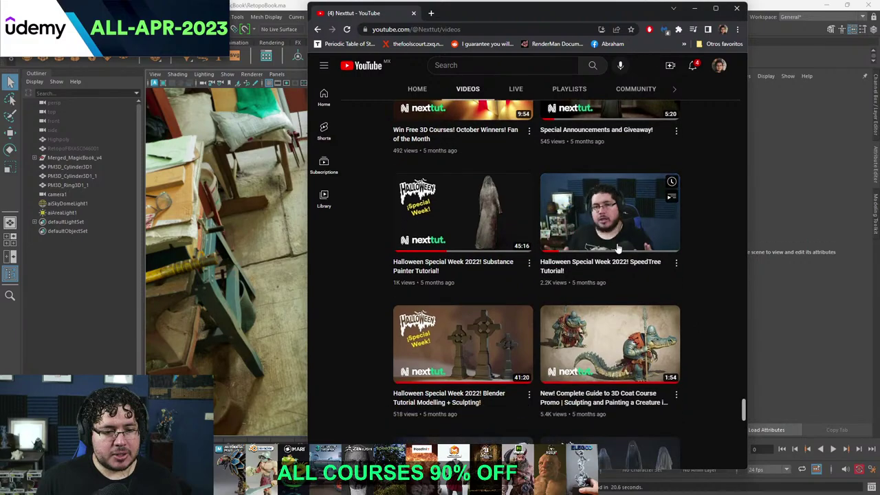
{"action": "scroll", "coordinate": [611, 250], "scroll_direction": "down", "scroll_amount": 1}
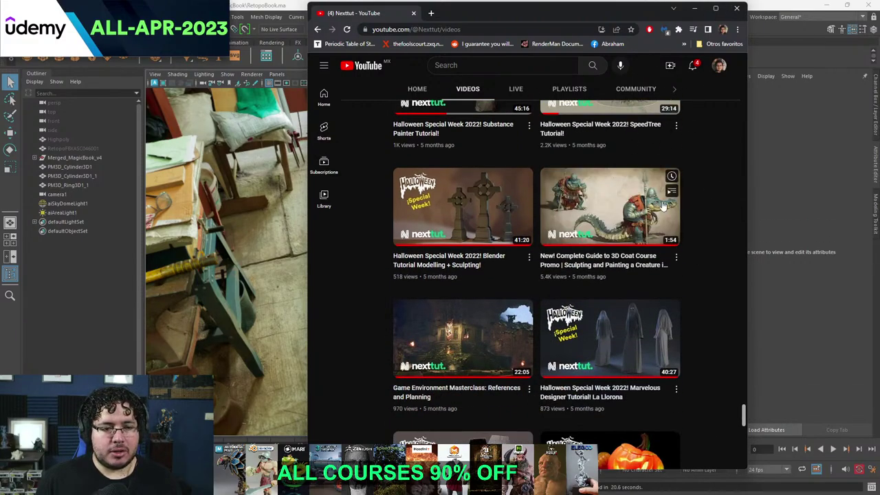
Return to the newest uploads on the Nexttut YouTube channel and close that browser window to get back to Maya.
{"action": "scroll", "coordinate": [678, 228], "scroll_direction": "up", "scroll_amount": 4}
{"action": "left_click_drag", "start_coordinate": [743, 402], "coordinate": [748, 55]}
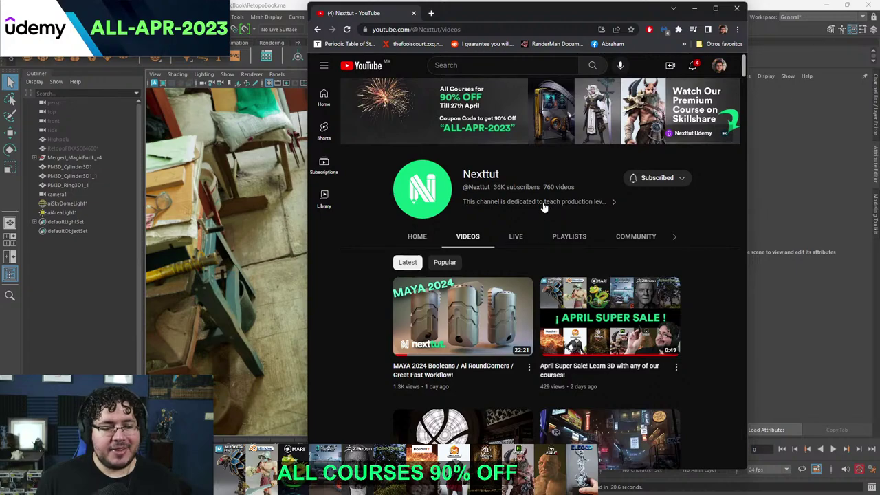
{"action": "left_click", "coordinate": [733, 10]}
Hide aiAreaLight1 and bring up the attributes of aiSkyDomeLight1 and aiAreaLight1.
{"action": "left_click", "coordinate": [92, 213]}
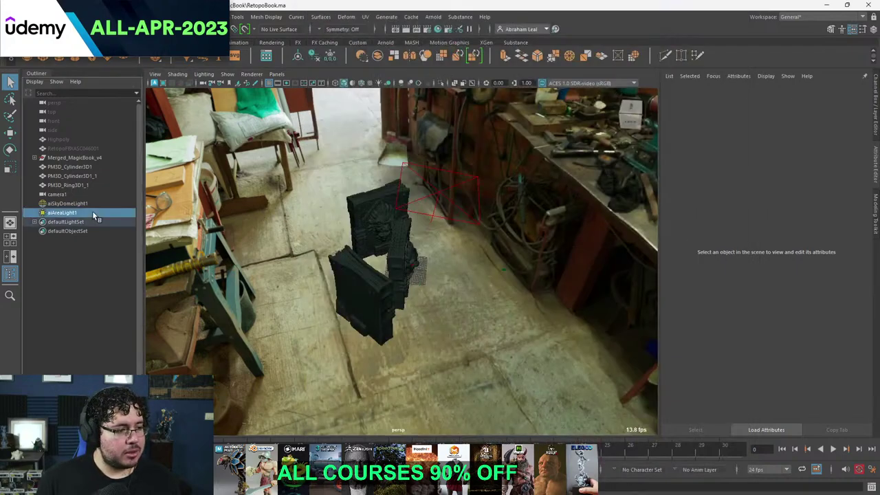
{"action": "left_click", "coordinate": [61, 204]}
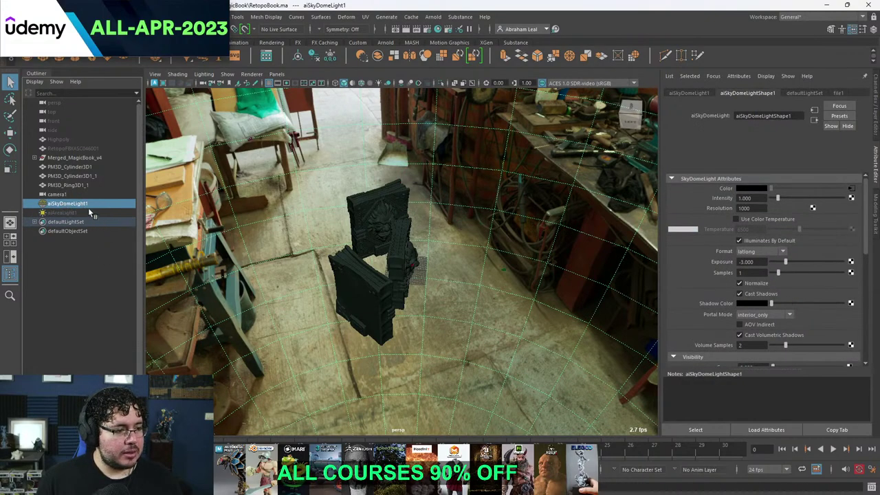
{"action": "left_click", "coordinate": [88, 213]}
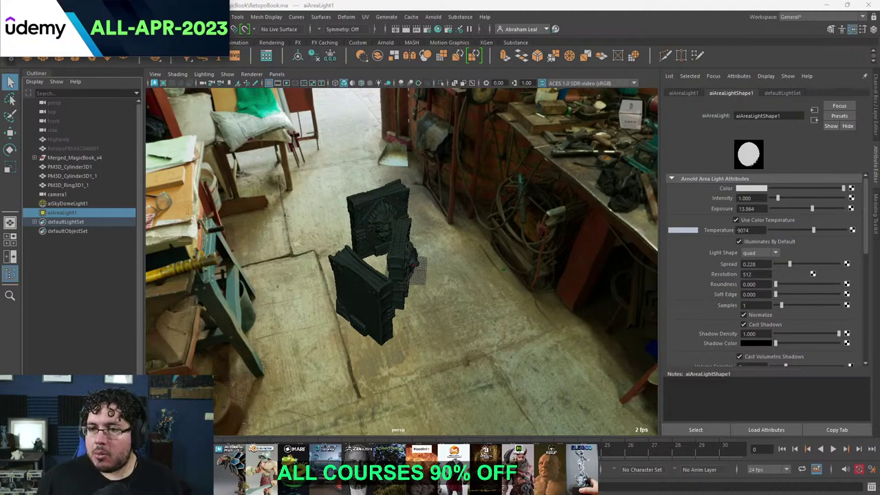
{"action": "key", "text": "f"}
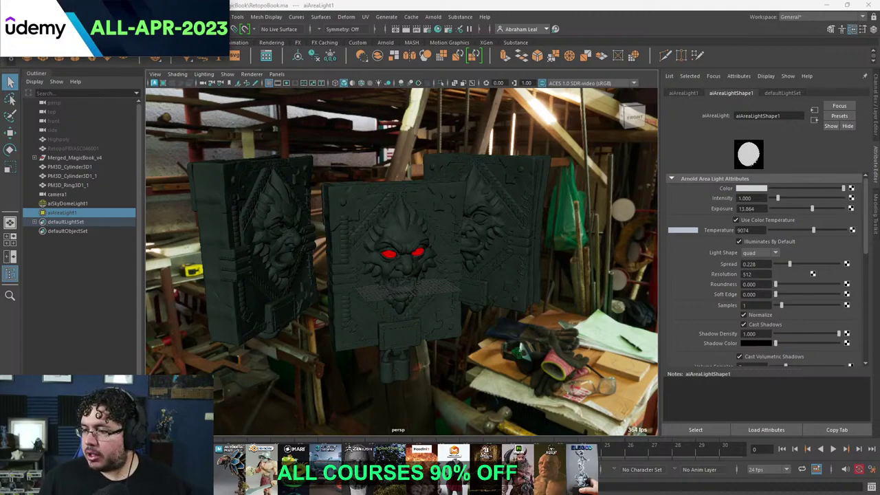
{"action": "key", "text": "super"}
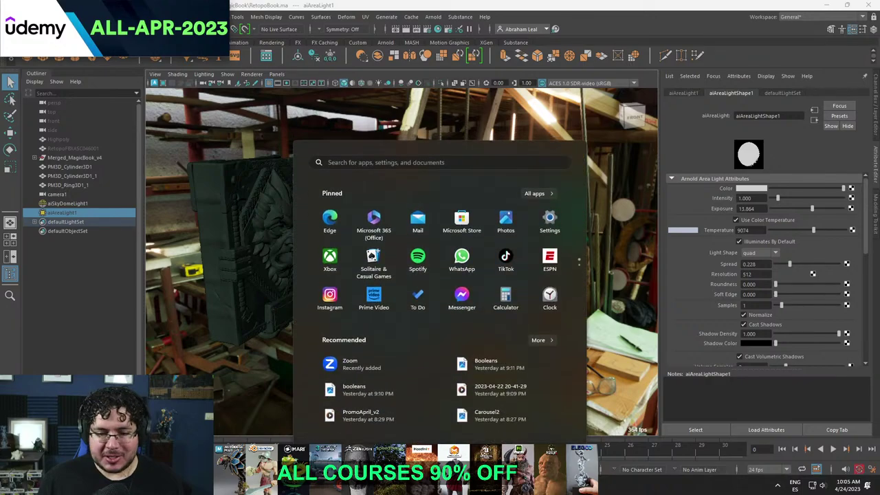
{"action": "key", "text": "super"}
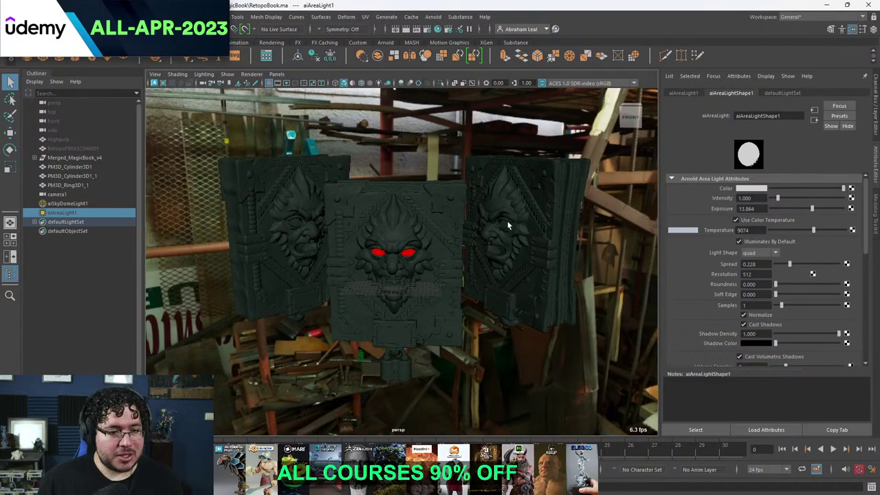
Hide the two angled book copies on either side of the centre book.
{"action": "left_click", "coordinate": [509, 226]}
{"action": "key", "text": "ctrl+h"}
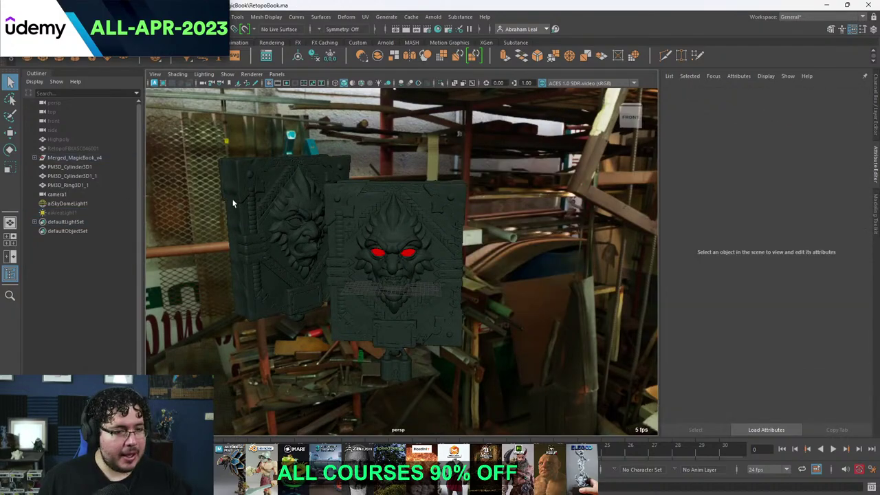
{"action": "left_click", "coordinate": [220, 200]}
{"action": "key", "text": "ctrl+h"}
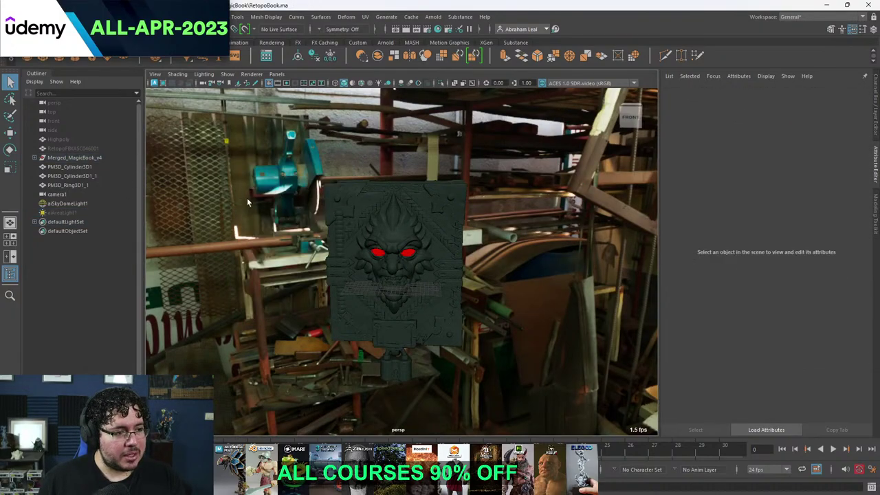
Select and frame the centre book to inspect its high-resolution front cover mesh.
{"action": "left_click", "coordinate": [349, 203]}
{"action": "key", "text": "f"}
{"action": "left_click_drag", "start_coordinate": [328, 246], "coordinate": [395, 255], "text": "alt"}
{"action": "scroll", "coordinate": [364, 230], "scroll_direction": "down", "scroll_amount": 5}
{"action": "scroll", "coordinate": [371, 234], "scroll_direction": "up", "scroll_amount": 4}
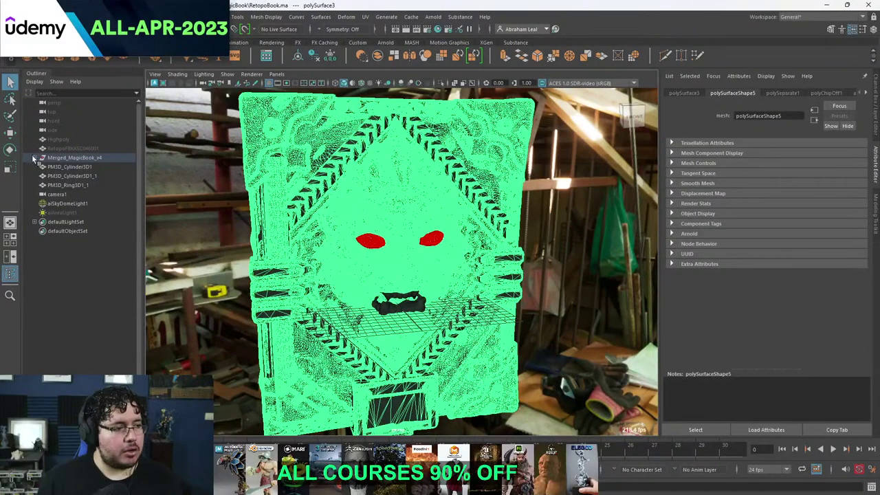
Unhide the RetopoFBXASC046001 mesh and isolate it in the viewport.
{"action": "left_click", "coordinate": [65, 149]}
{"action": "key", "text": "h"}
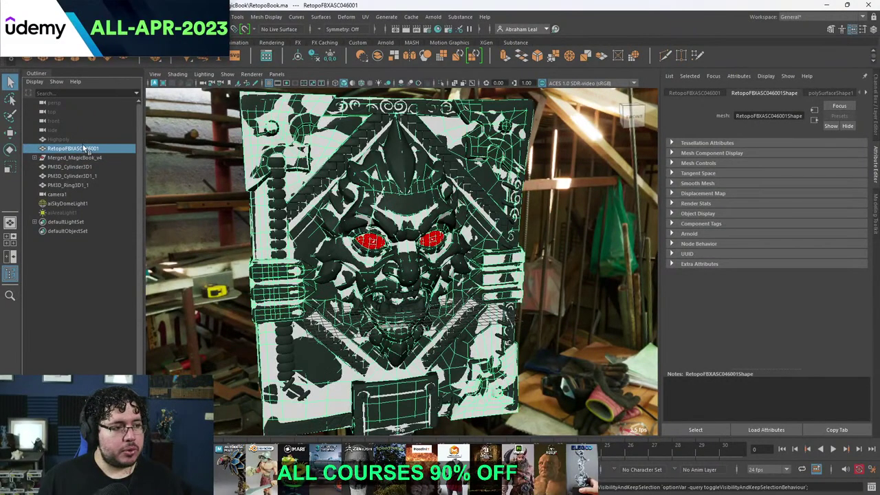
{"action": "left_click", "coordinate": [441, 83]}
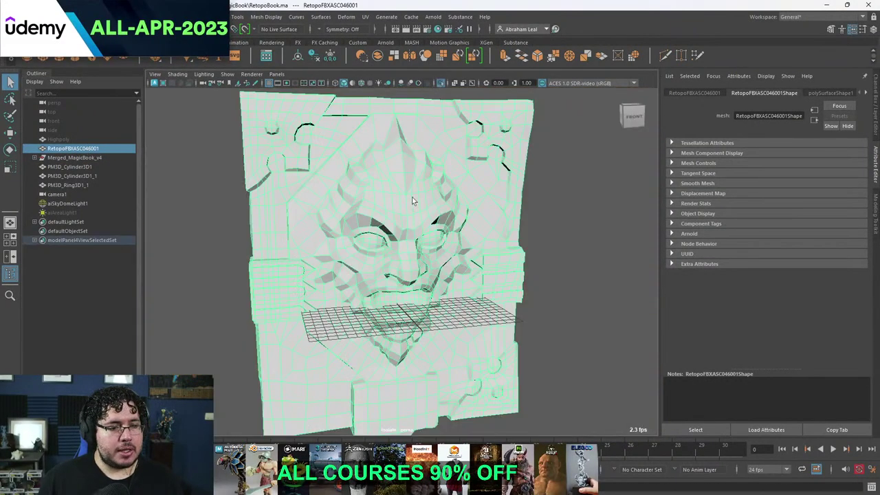
{"action": "left_click_drag", "start_coordinate": [414, 229], "coordinate": [491, 260], "text": "alt"}
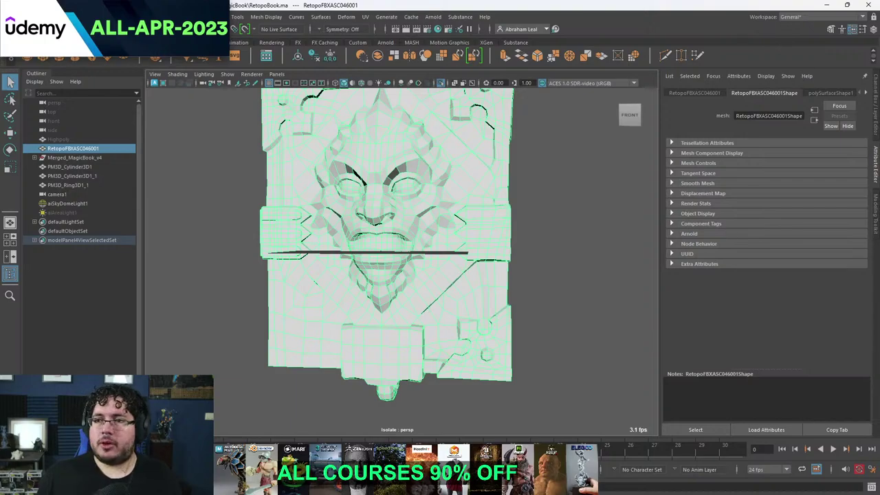
Switch to Chrome and open the Complete Guide to Maya 2023 course from the Nexttut instructor page.
{"action": "key", "text": "super"}
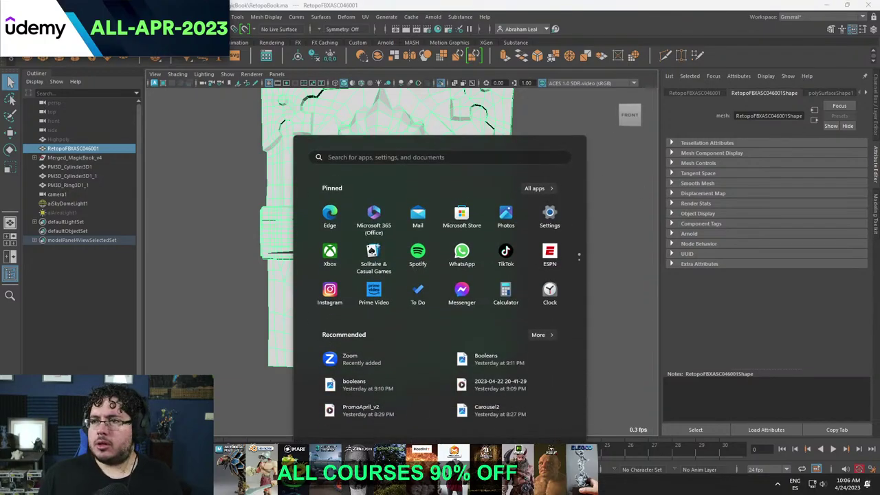
{"action": "key", "text": "super"}
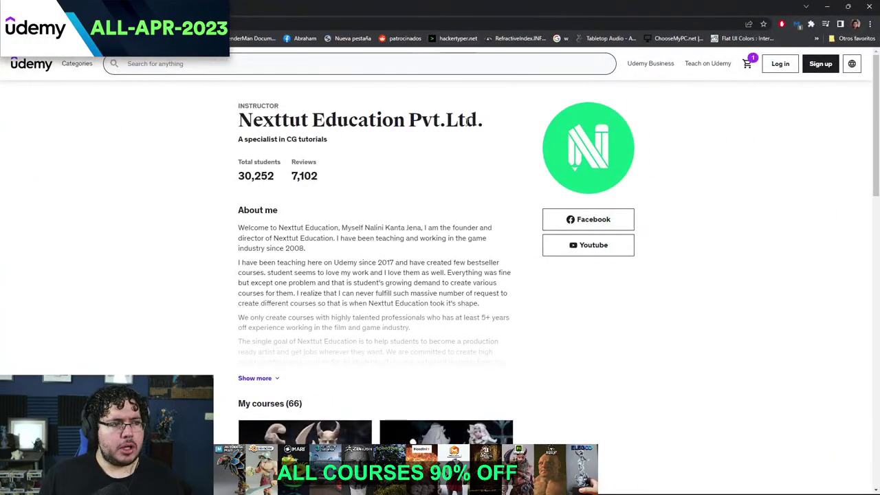
{"action": "scroll", "coordinate": [344, 174], "scroll_direction": "down", "scroll_amount": 3}
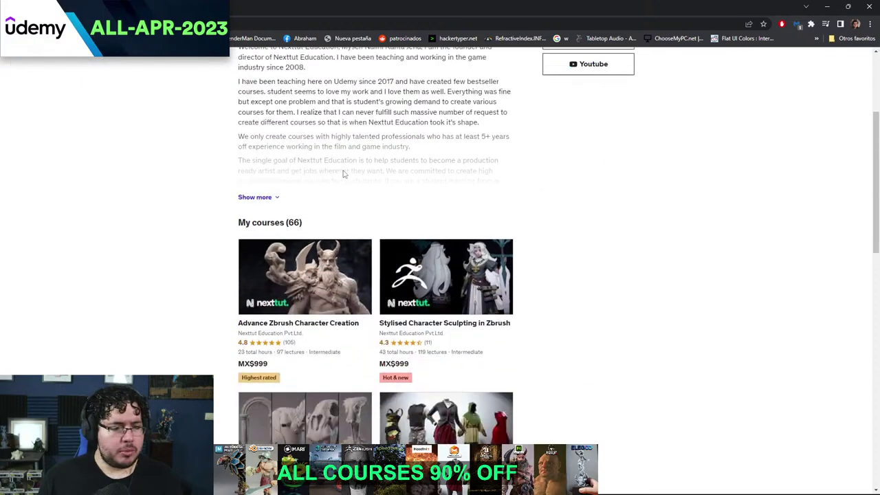
{"action": "scroll", "coordinate": [345, 174], "scroll_direction": "down", "scroll_amount": 5}
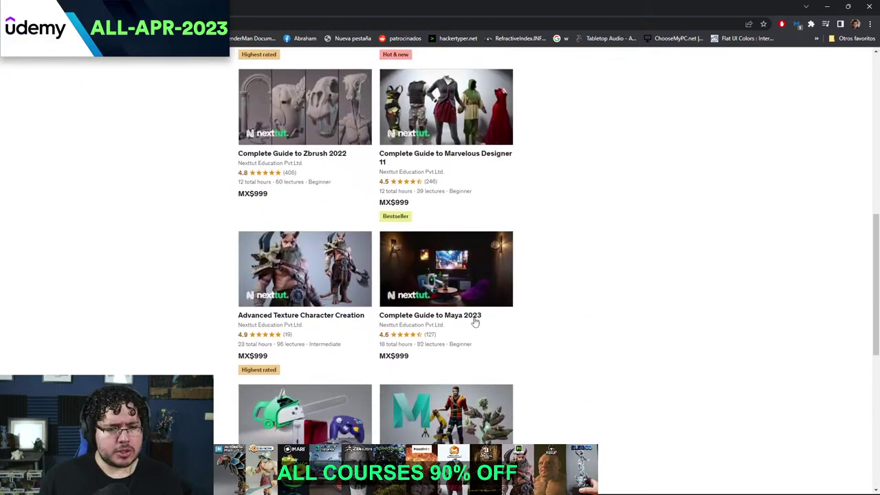
{"action": "left_click", "coordinate": [475, 322]}
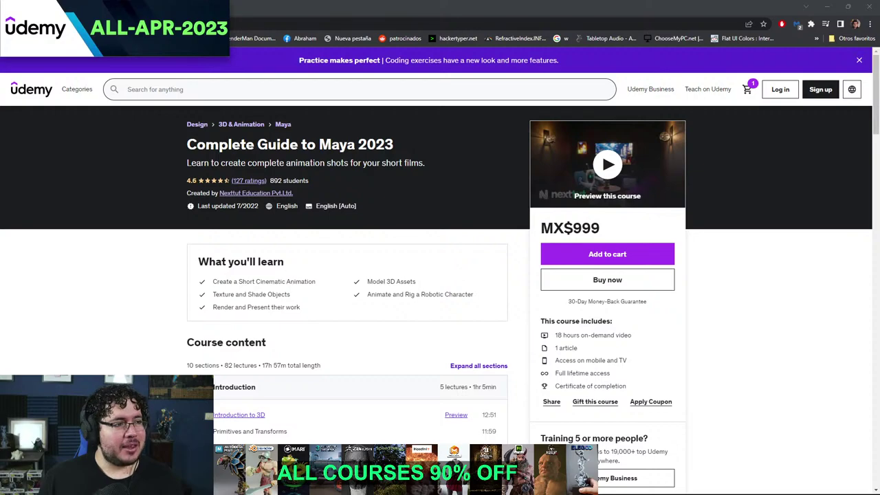
Go back to the Nexttut instructor page, look over its Maya courses, and close the browser window.
{"action": "left_click", "coordinate": [11, 24]}
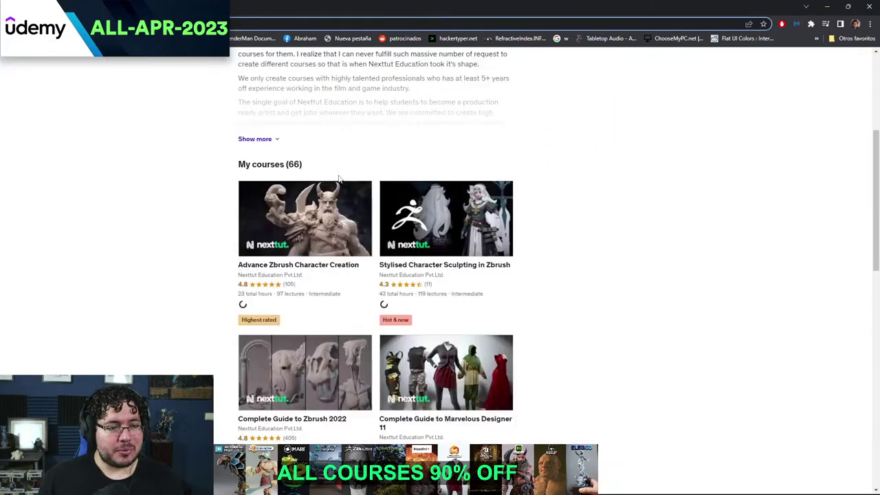
{"action": "scroll", "coordinate": [340, 184], "scroll_direction": "down", "scroll_amount": 3}
{"action": "scroll", "coordinate": [340, 184], "scroll_direction": "down", "scroll_amount": 3}
{"action": "scroll", "coordinate": [340, 184], "scroll_direction": "up", "scroll_amount": 1}
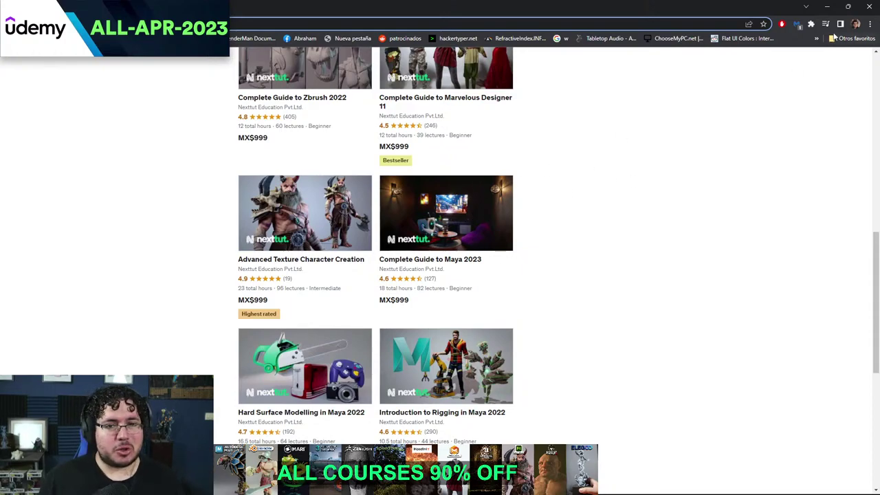
{"action": "left_click", "coordinate": [868, 6]}
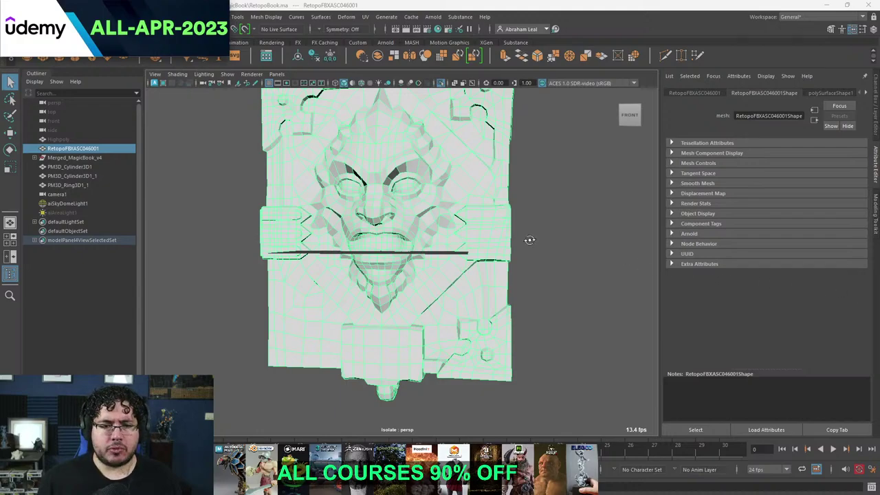
Examine the isolated RetopoFBXASC046001 mesh from several angles, both with and without its selection wireframe.
{"action": "left_click_drag", "start_coordinate": [529, 240], "coordinate": [491, 197], "text": "alt"}
{"action": "scroll", "coordinate": [550, 247], "scroll_direction": "down", "scroll_amount": 2}
{"action": "left_click", "coordinate": [551, 248]}
{"action": "left_click", "coordinate": [455, 228]}
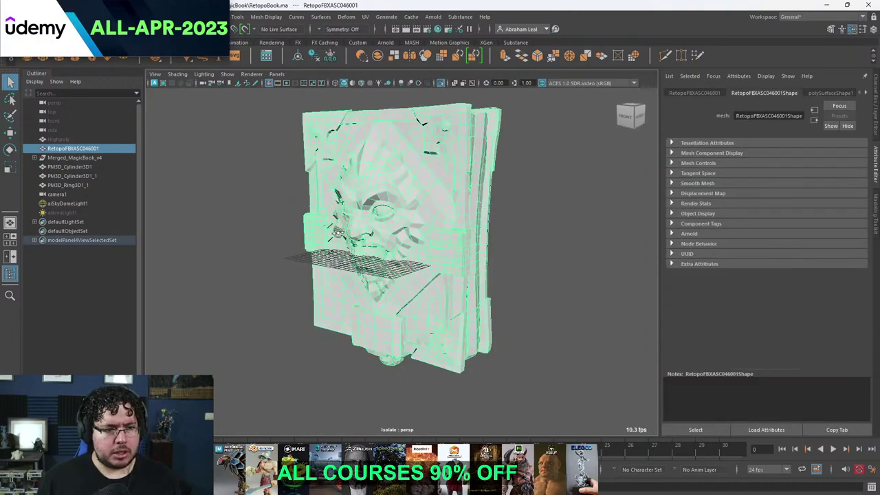
{"action": "left_click_drag", "start_coordinate": [333, 228], "coordinate": [387, 233], "text": "alt"}
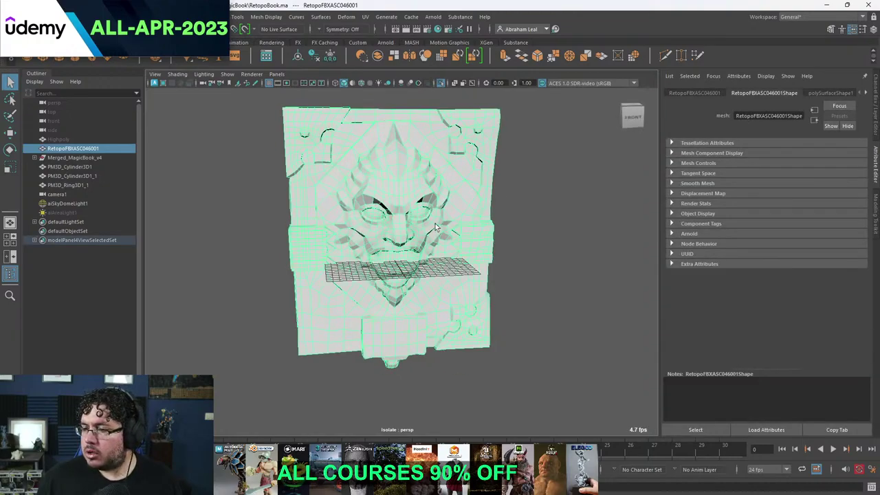
{"action": "scroll", "coordinate": [434, 227], "scroll_direction": "up", "scroll_amount": 5}
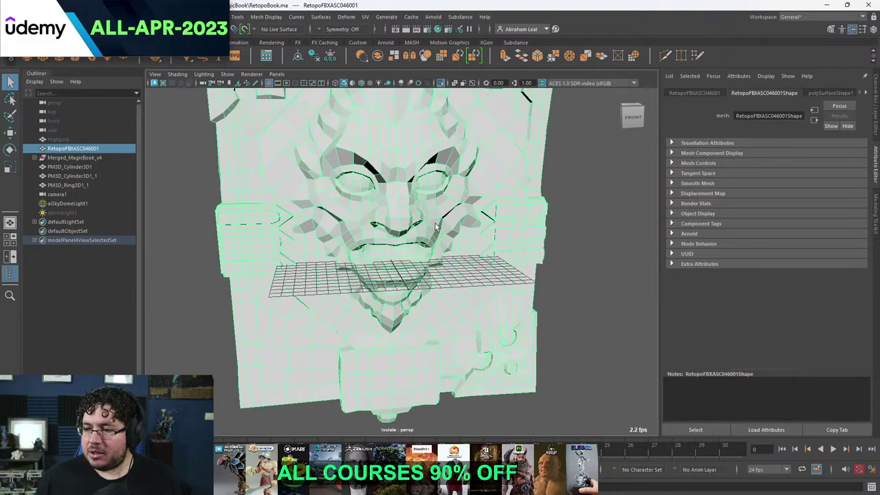
{"action": "scroll", "coordinate": [435, 225], "scroll_direction": "down", "scroll_amount": 5}
{"action": "left_click", "coordinate": [491, 219]}
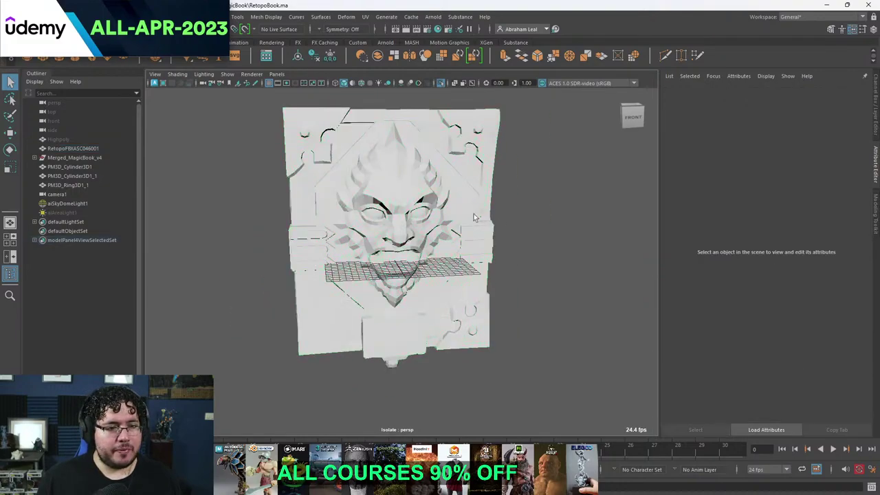
{"action": "left_click", "coordinate": [473, 214]}
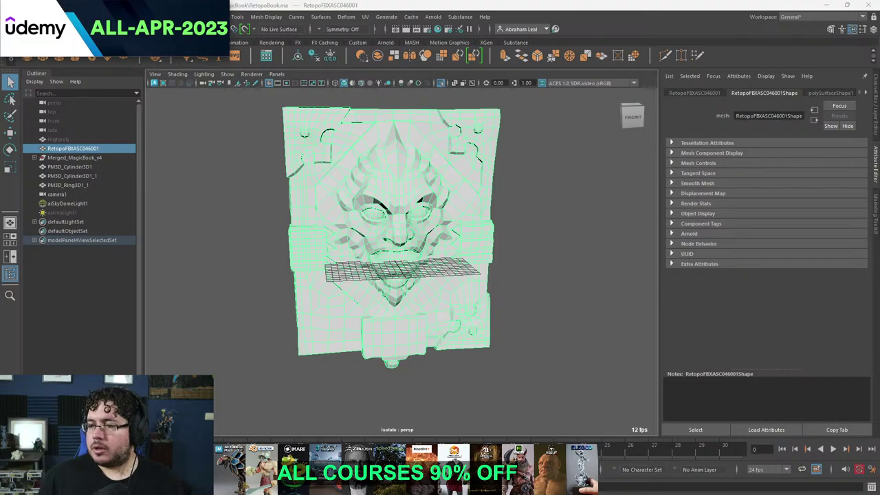
{"action": "left_click", "coordinate": [518, 250]}
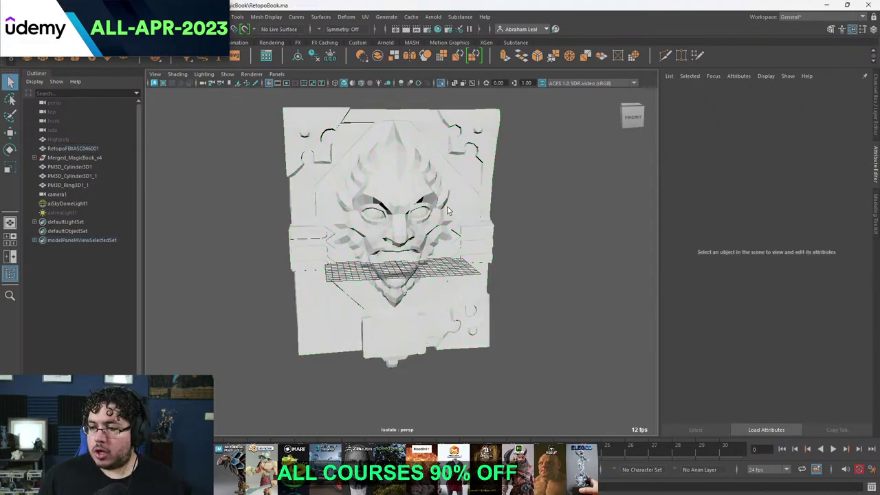
{"action": "left_click_drag", "start_coordinate": [447, 211], "coordinate": [554, 235], "text": "alt"}
{"action": "left_click", "coordinate": [478, 225]}
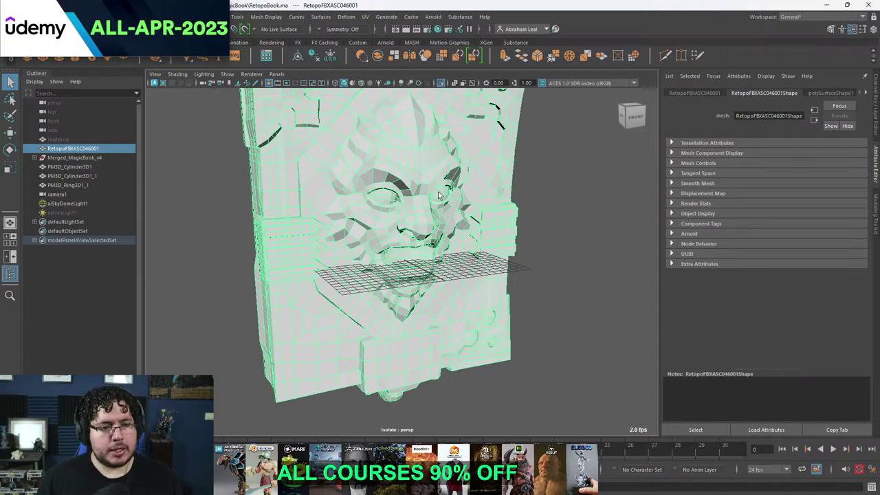
Darken the color of the retopology mesh's lambert1 material to dark grey and check the wireframe across the book's front.
{"action": "left_click_drag", "start_coordinate": [436, 88], "coordinate": [444, 135], "text": "alt"}
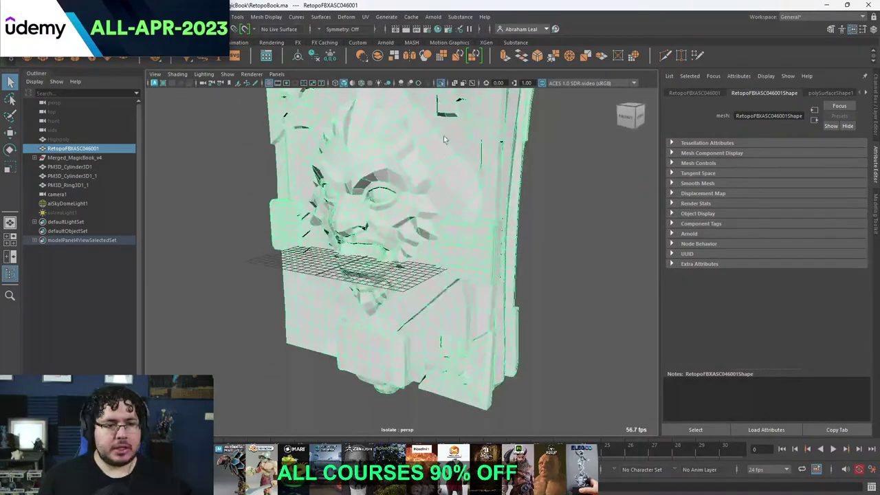
{"action": "right_click_drag", "start_coordinate": [493, 161], "coordinate": [521, 416]}
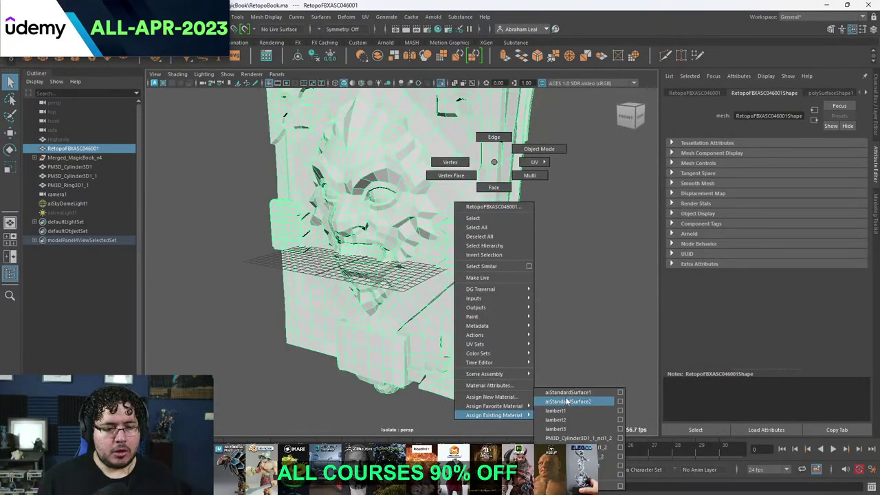
{"action": "right_click_drag", "start_coordinate": [566, 401], "coordinate": [567, 401]}
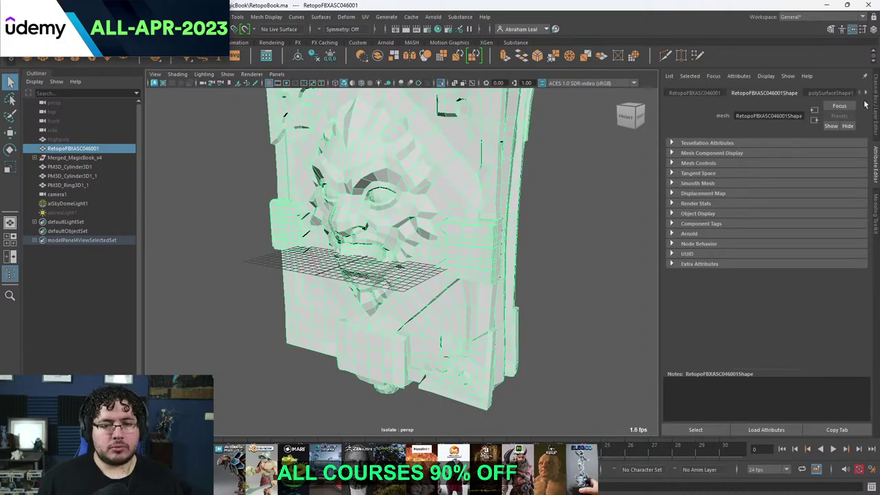
{"action": "left_click", "coordinate": [868, 94]}
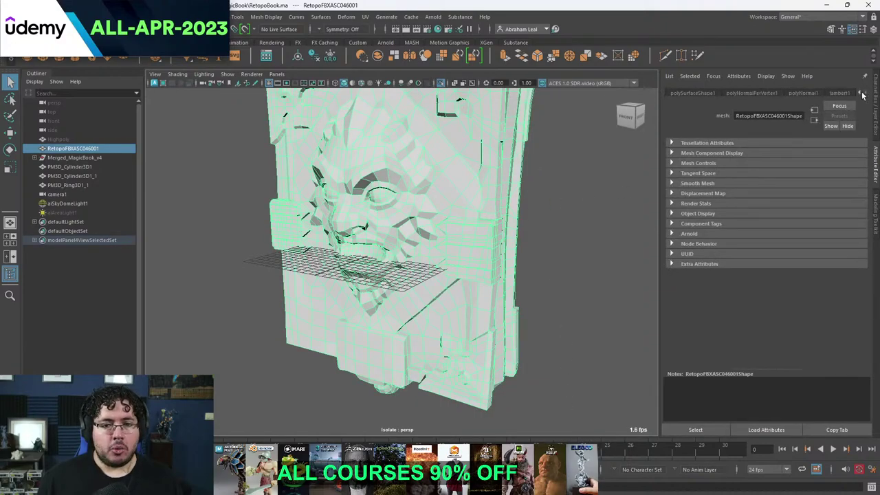
{"action": "left_click", "coordinate": [863, 94]}
{"action": "left_click_drag", "start_coordinate": [809, 196], "coordinate": [778, 195]}
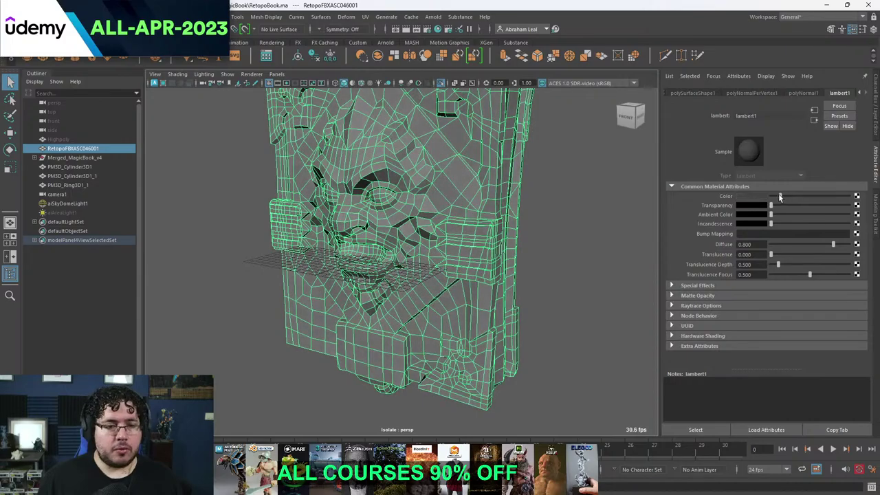
{"action": "left_click", "coordinate": [614, 194]}
{"action": "left_click_drag", "start_coordinate": [550, 205], "coordinate": [532, 199], "text": "alt"}
{"action": "left_click", "coordinate": [563, 200]}
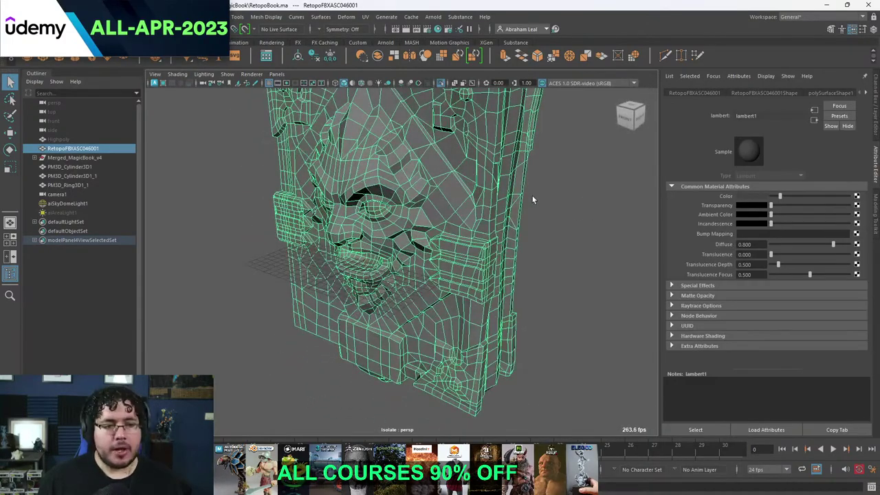
{"action": "left_click_drag", "start_coordinate": [606, 238], "coordinate": [450, 227], "text": "alt"}
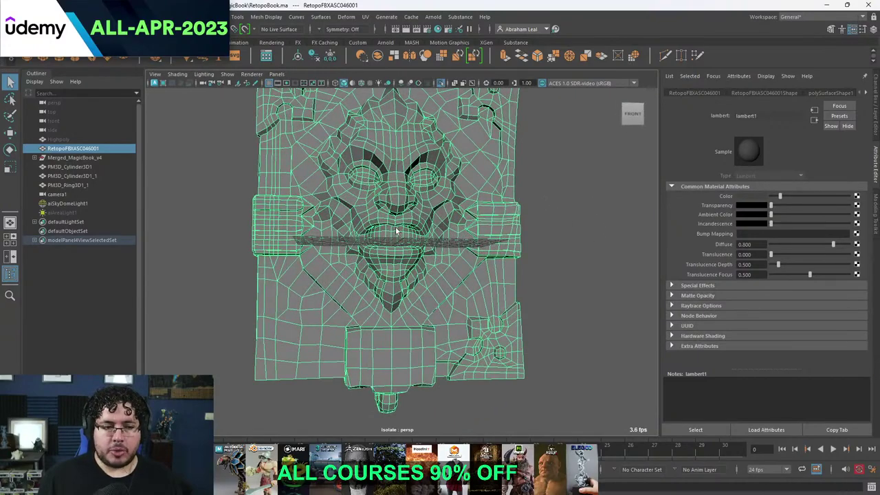
Apply a camera-based UV projection to the retopology mesh from an angled front view and return to object mode.
{"action": "mouse_move", "coordinate": [387, 235]}
{"action": "left_mouse_down", "text": "alt"}
{"action": "mouse_move", "coordinate": [393, 239]}
{"action": "mouse_move", "coordinate": [359, 256]}
{"action": "mouse_move", "coordinate": [418, 210]}
{"action": "mouse_move", "coordinate": [483, 247]}
{"action": "mouse_move", "coordinate": [440, 215]}
{"action": "mouse_move", "coordinate": [466, 222]}
{"action": "mouse_move", "coordinate": [360, 192]}
{"action": "mouse_move", "coordinate": [416, 232]}
{"action": "mouse_move", "coordinate": [410, 263]}
{"action": "mouse_move", "coordinate": [475, 202]}
{"action": "mouse_move", "coordinate": [440, 202]}
{"action": "mouse_move", "coordinate": [451, 217]}
{"action": "mouse_move", "coordinate": [459, 208]}
{"action": "mouse_move", "coordinate": [437, 211]}
{"action": "mouse_move", "coordinate": [506, 195]}
{"action": "mouse_move", "coordinate": [477, 212]}
{"action": "mouse_move", "coordinate": [385, 235]}
{"action": "left_mouse_up", "text": "alt"}
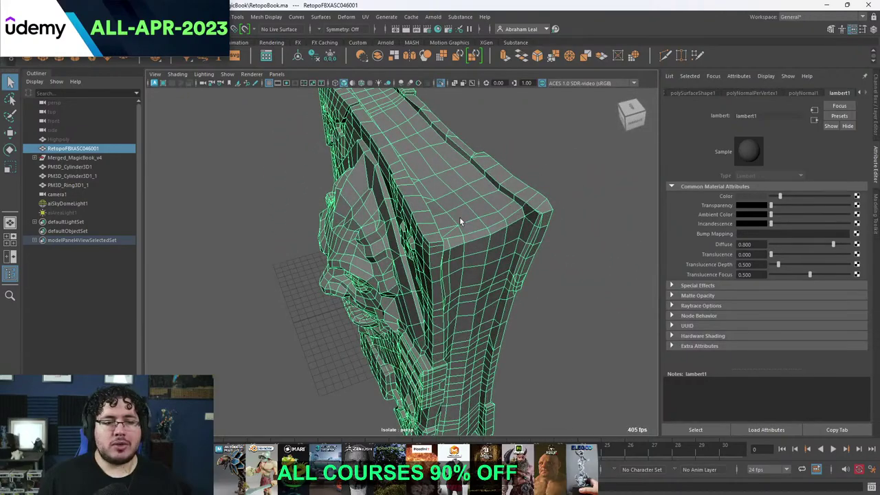
{"action": "left_click_drag", "start_coordinate": [526, 237], "coordinate": [531, 202], "text": "alt"}
{"action": "right_click_drag", "start_coordinate": [530, 203], "coordinate": [426, 223], "text": "alt"}
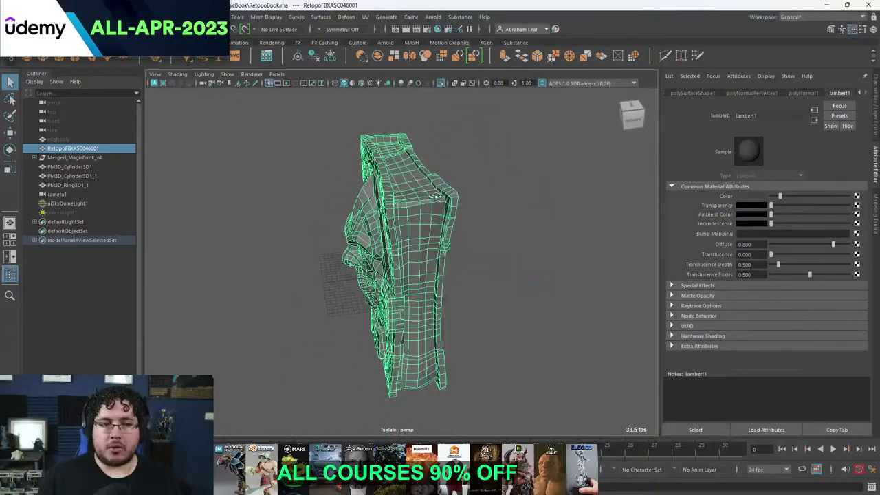
{"action": "left_click_drag", "start_coordinate": [395, 218], "coordinate": [449, 192], "text": "alt"}
{"action": "right_click_drag", "start_coordinate": [431, 143], "coordinate": [469, 179], "text": "alt"}
{"action": "left_click_drag", "start_coordinate": [469, 179], "coordinate": [455, 170], "text": "alt"}
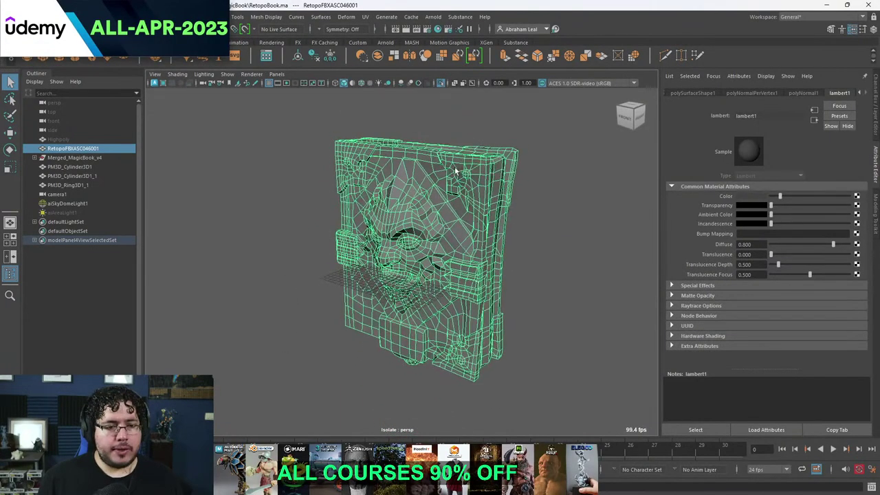
{"action": "left_click", "coordinate": [365, 18]}
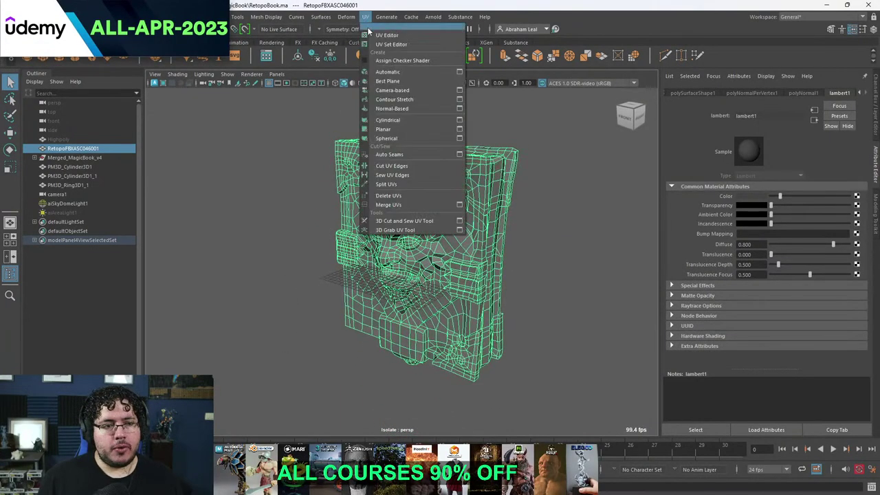
{"action": "left_click", "coordinate": [400, 92]}
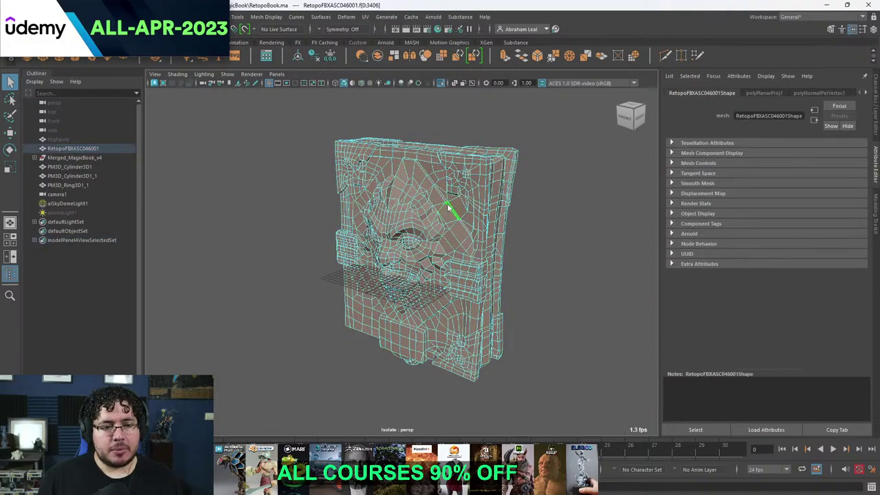
{"action": "right_click_drag", "start_coordinate": [448, 207], "coordinate": [475, 180]}
{"action": "left_click", "coordinate": [463, 187]}
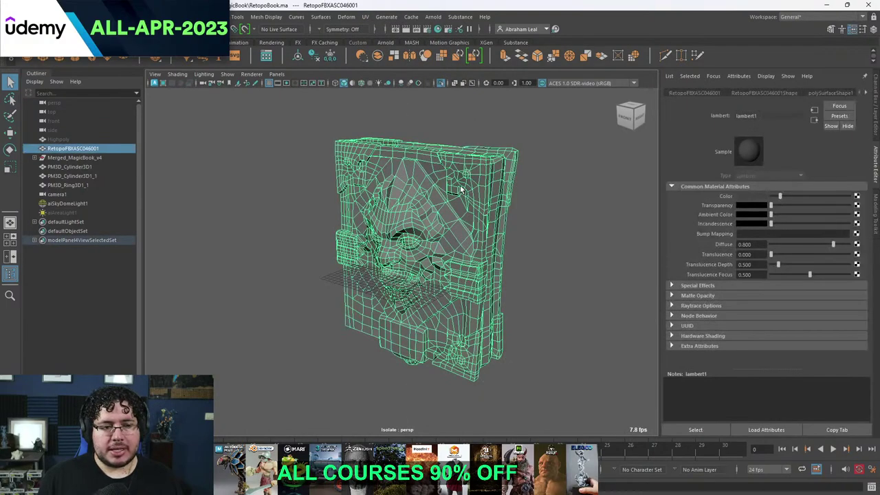
Look at the mesh's projected UV layout in the UV Editor and minimize that window.
{"action": "left_click", "coordinate": [366, 17]}
{"action": "left_click", "coordinate": [382, 32]}
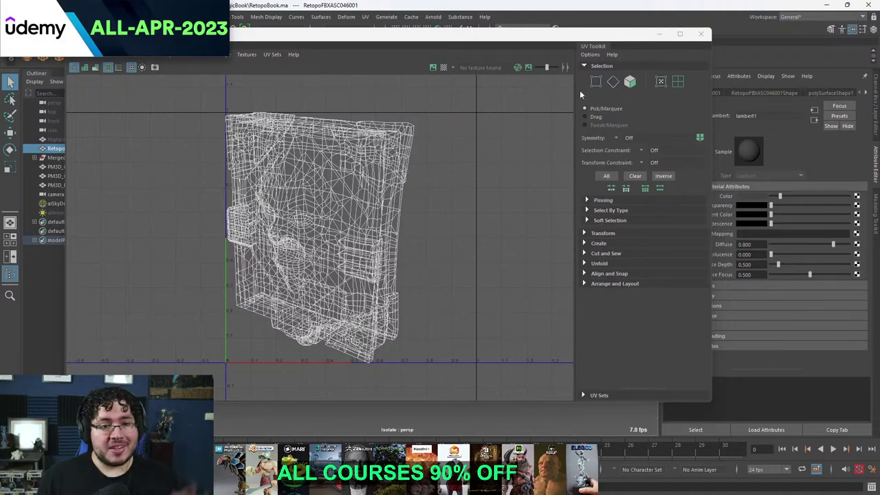
{"action": "left_click", "coordinate": [661, 34]}
Delete the pinched face on the outer side of the side clasp and the narrow face directly below it.
{"action": "left_click_drag", "start_coordinate": [524, 153], "coordinate": [487, 158], "text": "alt"}
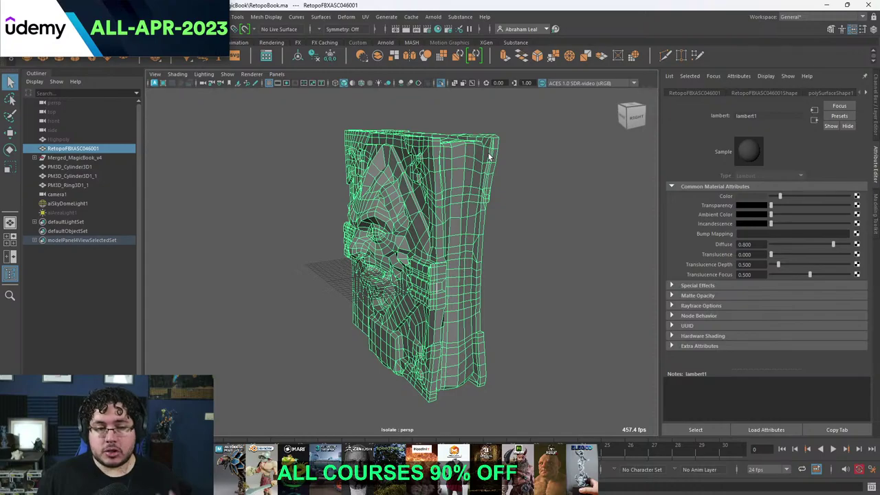
{"action": "scroll", "coordinate": [467, 243], "scroll_direction": "up", "scroll_amount": 6}
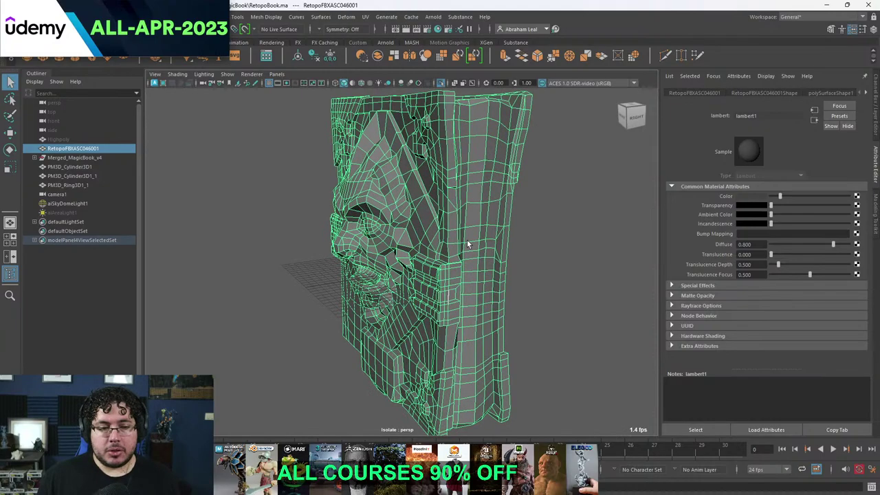
{"action": "scroll", "coordinate": [545, 245], "scroll_direction": "up", "scroll_amount": 3}
{"action": "left_click_drag", "start_coordinate": [547, 245], "coordinate": [464, 227], "text": "alt"}
{"action": "key", "text": "3"}
{"action": "key", "text": "1"}
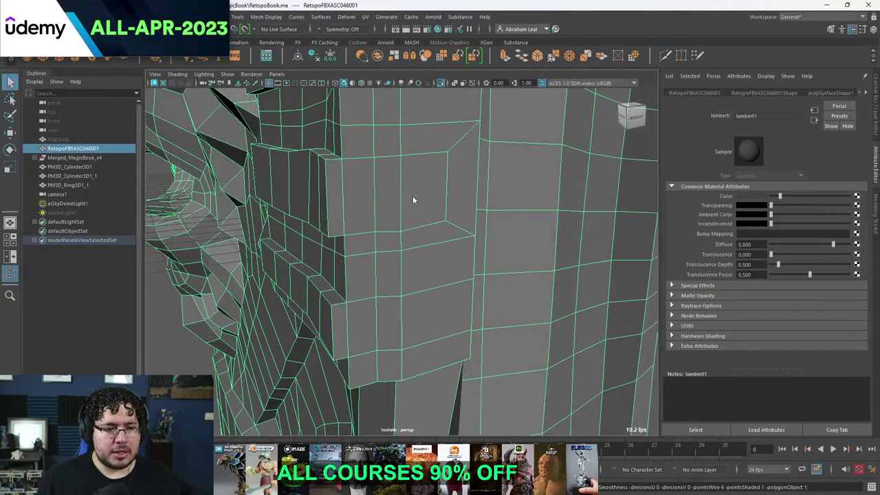
{"action": "mouse_move", "coordinate": [412, 195]}
{"action": "right_mouse_down"}
{"action": "mouse_move", "coordinate": [385, 194]}
{"action": "mouse_move", "coordinate": [415, 189]}
{"action": "right_mouse_up"}
{"action": "scroll", "coordinate": [416, 196], "scroll_direction": "up", "scroll_amount": 5}
{"action": "key", "text": "3"}
{"action": "scroll", "coordinate": [416, 188], "scroll_direction": "down", "scroll_amount": 6}
{"action": "scroll", "coordinate": [414, 214], "scroll_direction": "up", "scroll_amount": 3}
{"action": "left_click", "coordinate": [416, 205]}
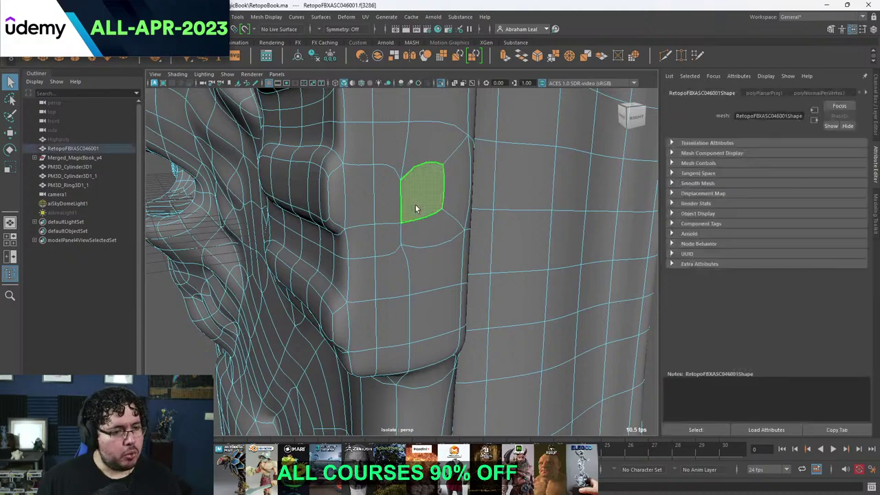
{"action": "key", "text": "1"}
{"action": "key", "text": "Delete"}
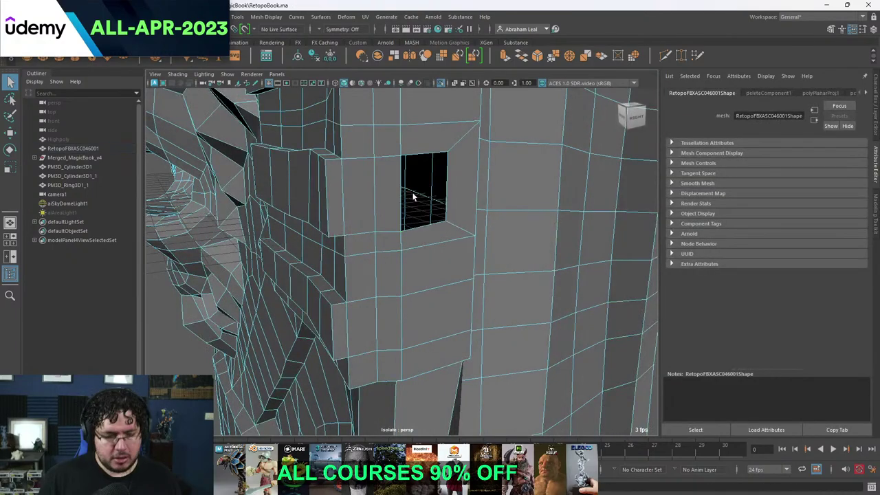
{"action": "left_click", "coordinate": [430, 238]}
{"action": "key", "text": "Delete"}
{"action": "key", "text": "3"}
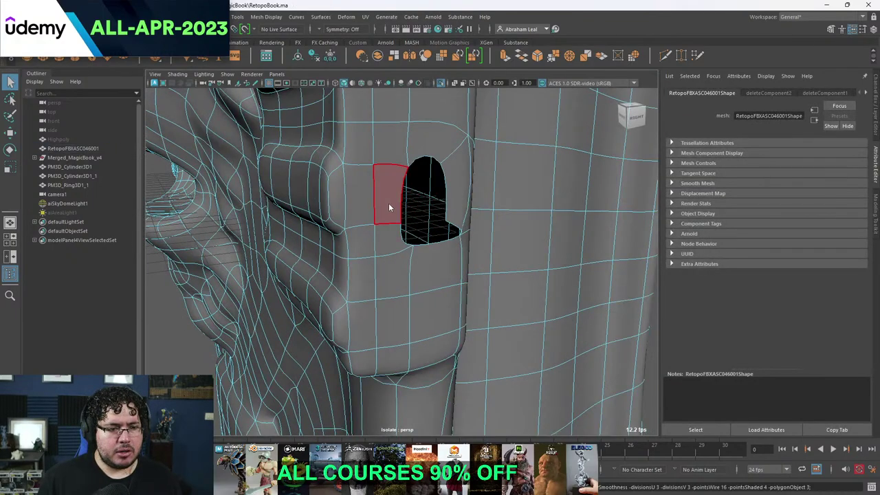
Rebuild the L-shaped hole in the side clasp by bridging its opposite edges with two Bridge operations.
{"action": "left_click_drag", "start_coordinate": [450, 225], "coordinate": [413, 214], "text": "alt"}
{"action": "key", "text": "1"}
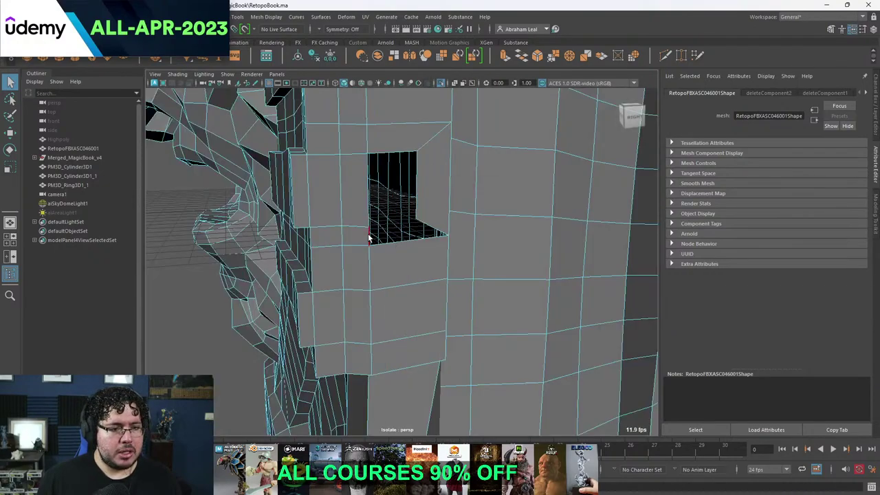
{"action": "left_click", "coordinate": [416, 234]}
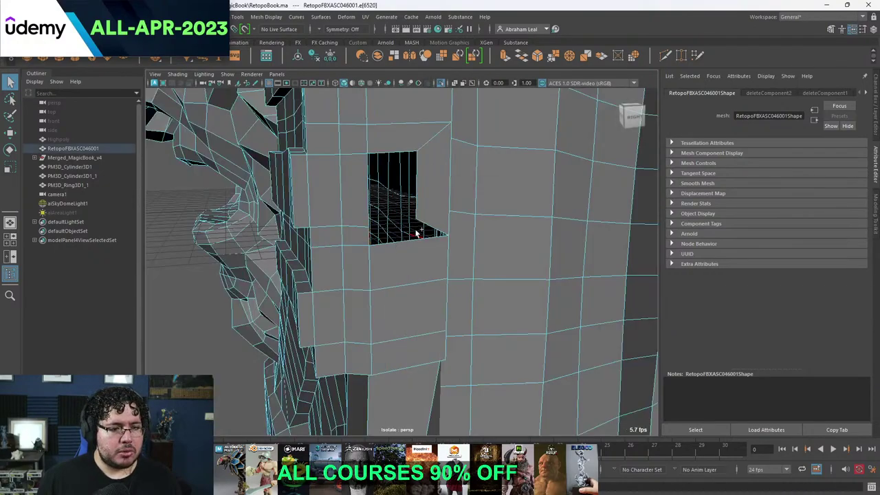
{"action": "left_click", "coordinate": [524, 58]}
{"action": "left_click", "coordinate": [365, 189]}
{"action": "left_click", "coordinate": [421, 175], "text": "shift"}
{"action": "key", "text": "g"}
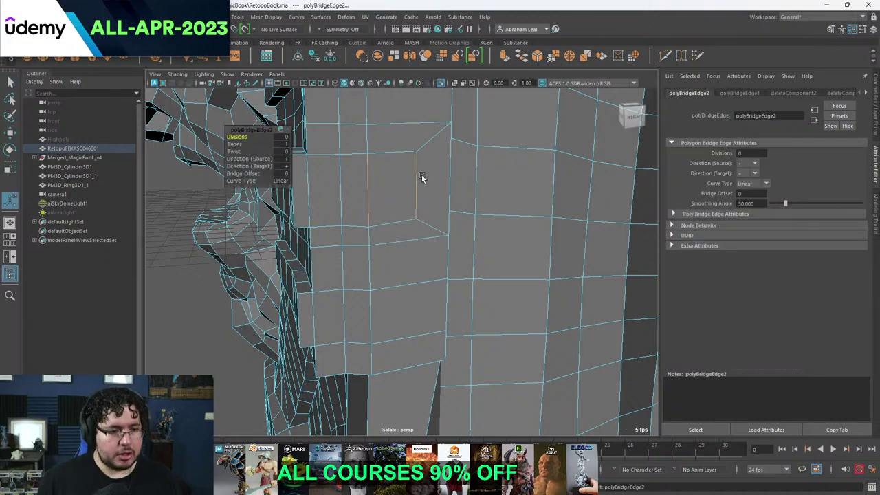
Check the repaired clasp in smooth preview, select the whole mesh and start the 3D Cut and Sew UV Tool.
{"action": "key", "text": "3"}
{"action": "scroll", "coordinate": [449, 212], "scroll_direction": "down", "scroll_amount": 5}
{"action": "right_click_drag", "start_coordinate": [433, 200], "coordinate": [500, 170]}
{"action": "left_click_drag", "start_coordinate": [470, 218], "coordinate": [593, 205], "text": "alt"}
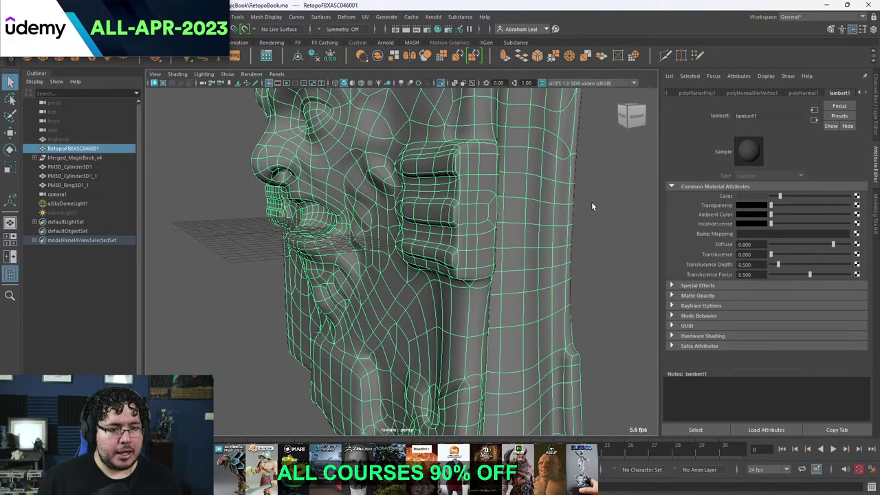
{"action": "left_click", "coordinate": [592, 206]}
{"action": "left_click", "coordinate": [531, 216]}
{"action": "scroll", "coordinate": [520, 209], "scroll_direction": "down", "scroll_amount": 2}
{"action": "left_click", "coordinate": [366, 16]}
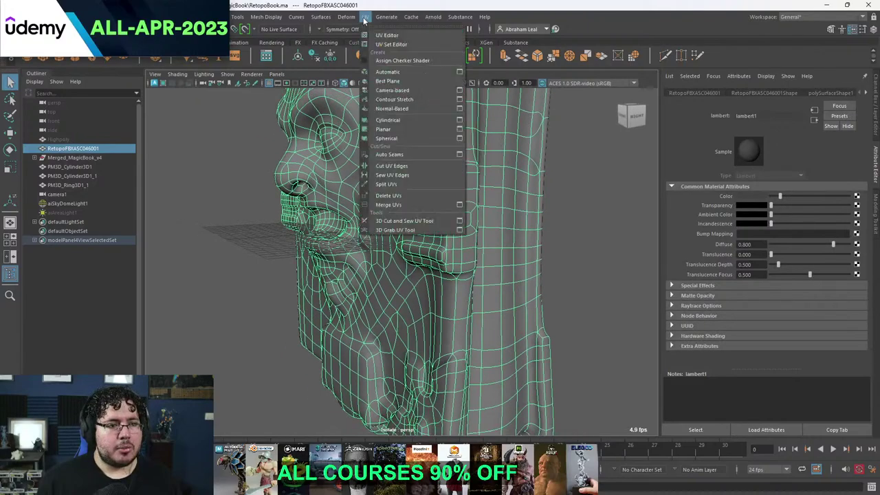
{"action": "left_click", "coordinate": [416, 225]}
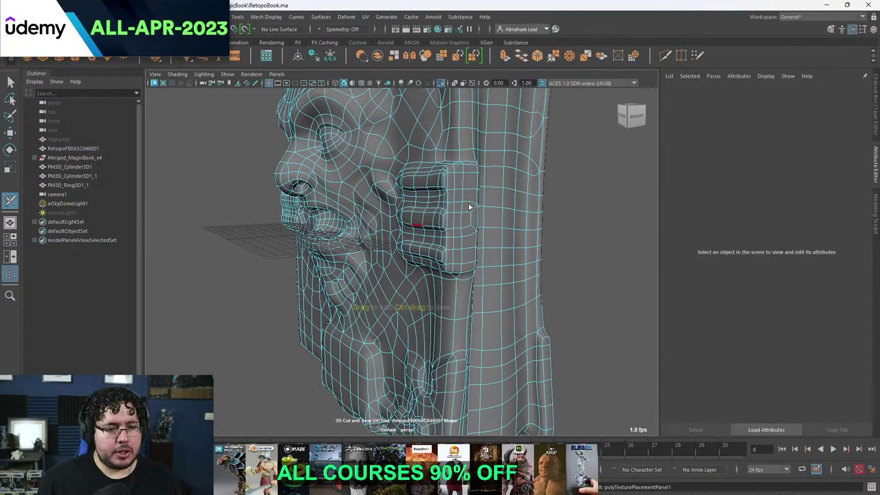
Leave the UV tool and merge the doubled vertices on the book's underside rim, on both sides of the bottom clasp.
{"action": "left_click_drag", "start_coordinate": [467, 204], "coordinate": [334, 149], "text": "alt"}
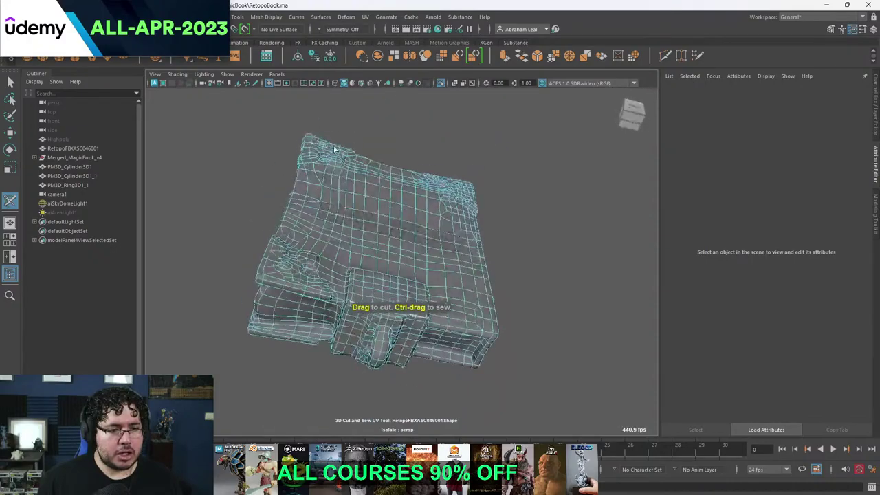
{"action": "middle_click_drag", "start_coordinate": [335, 149], "coordinate": [345, 114], "text": "alt"}
{"action": "scroll", "coordinate": [412, 177], "scroll_direction": "up", "scroll_amount": 5}
{"action": "left_click_drag", "start_coordinate": [412, 177], "coordinate": [364, 192], "text": "alt"}
{"action": "scroll", "coordinate": [361, 195], "scroll_direction": "up", "scroll_amount": 4}
{"action": "scroll", "coordinate": [361, 195], "scroll_direction": "up", "scroll_amount": 4}
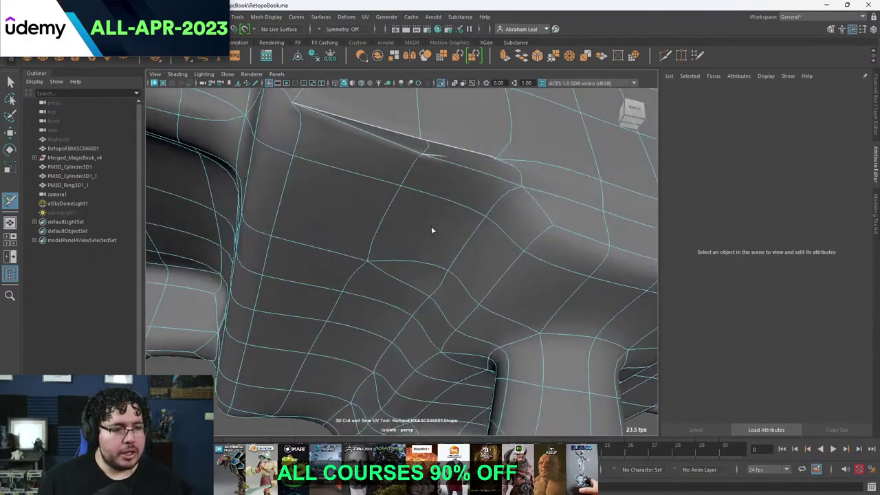
{"action": "key", "text": "1"}
{"action": "key", "text": "q"}
{"action": "left_click", "coordinate": [388, 186]}
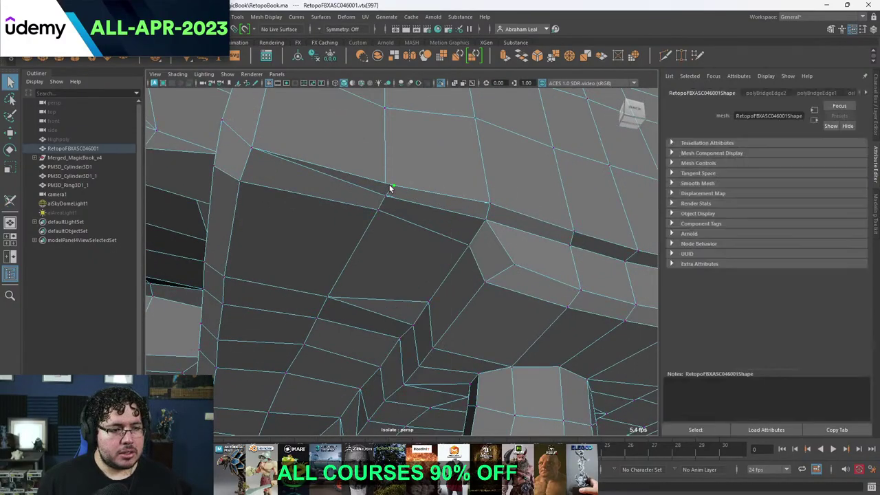
{"action": "key", "text": "4"}
{"action": "key", "text": "F9"}
{"action": "left_click", "coordinate": [387, 197]}
{"action": "scroll", "coordinate": [514, 149], "scroll_direction": "up", "scroll_amount": 10}
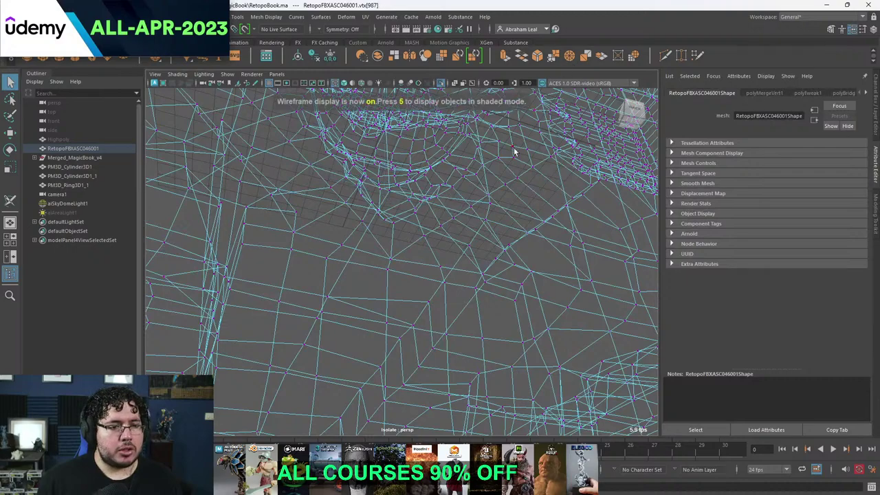
{"action": "key", "text": "5"}
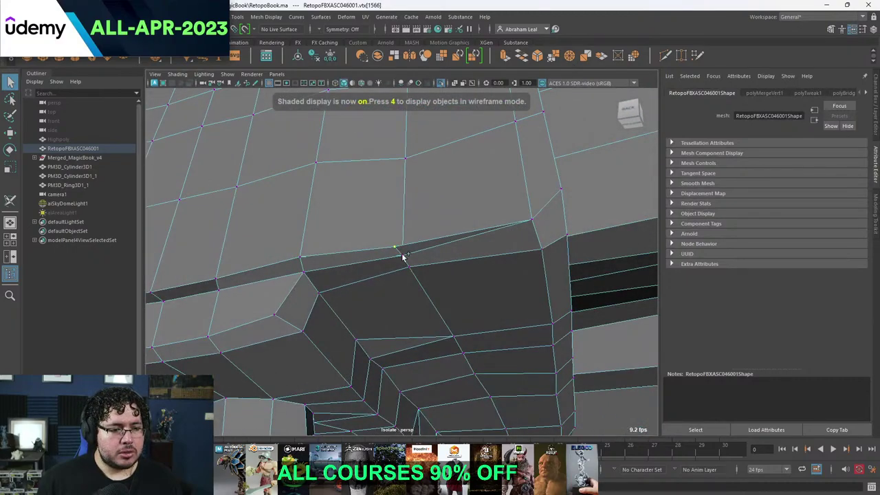
{"action": "scroll", "coordinate": [431, 253], "scroll_direction": "down", "scroll_amount": 10}
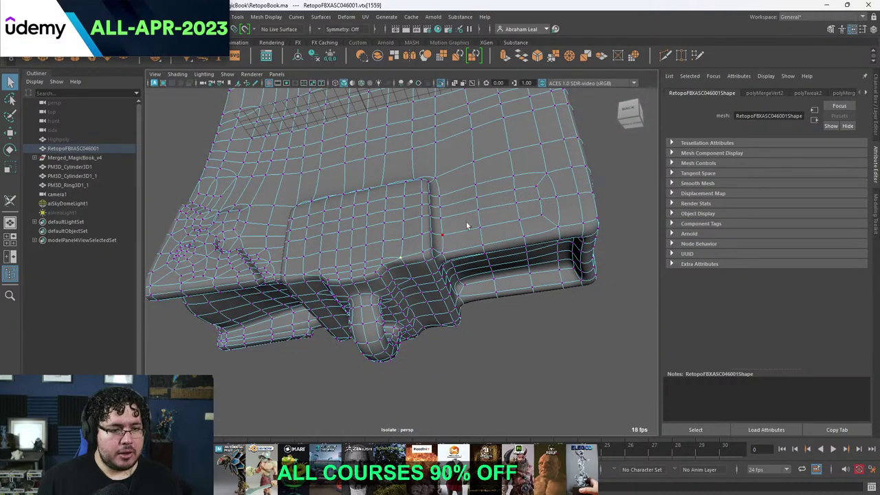
Return to object mode and restart the 3D Cut and Sew UV Tool on the mesh, facing the book's front.
{"action": "key", "text": "F8"}
{"action": "left_click", "coordinate": [367, 16]}
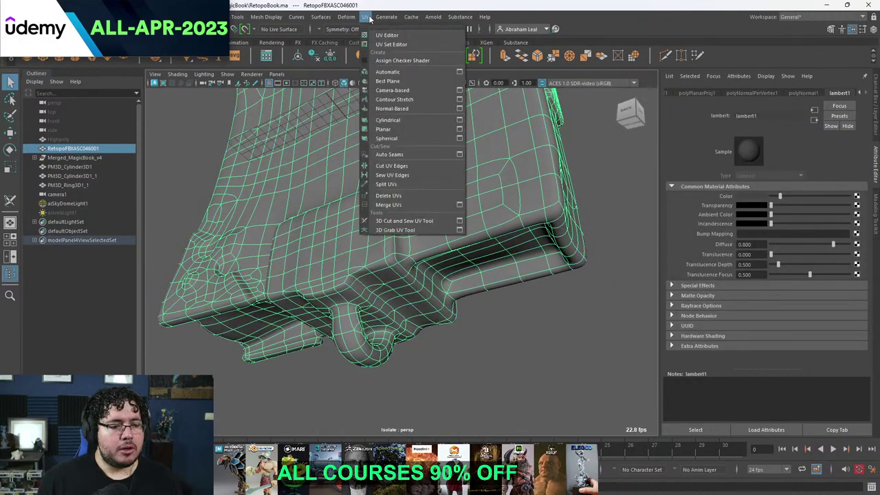
{"action": "left_click", "coordinate": [404, 221]}
{"action": "left_click_drag", "start_coordinate": [450, 220], "coordinate": [334, 238], "text": "alt"}
{"action": "middle_click_drag", "start_coordinate": [334, 238], "coordinate": [417, 224], "text": "alt"}
{"action": "left_click_drag", "start_coordinate": [417, 224], "coordinate": [385, 216], "text": "alt"}
{"action": "right_click_drag", "start_coordinate": [384, 217], "coordinate": [424, 220], "text": "alt"}
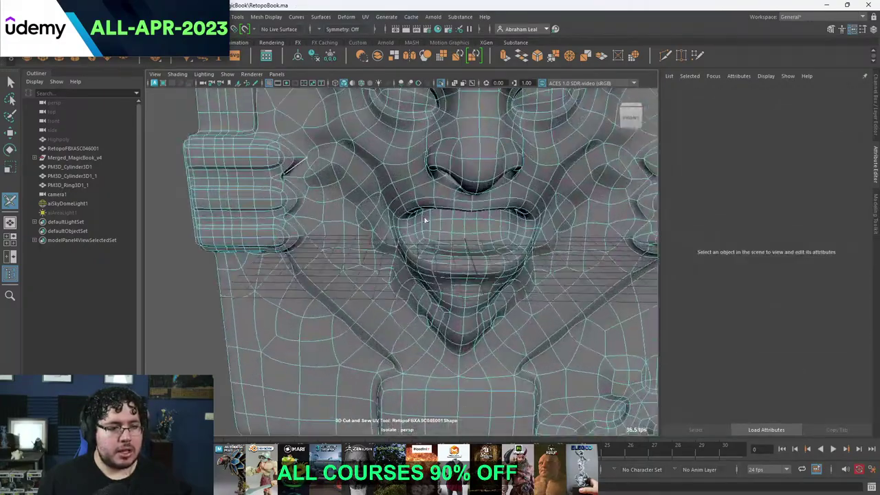
Leave the UV tool and merge the doubled vertices at the crease between the side clasp's fingers and the face.
{"action": "middle_click_drag", "start_coordinate": [424, 220], "coordinate": [481, 254], "text": "alt"}
{"action": "right_click_drag", "start_coordinate": [481, 254], "coordinate": [503, 270], "text": "alt"}
{"action": "left_click_drag", "start_coordinate": [503, 271], "coordinate": [402, 169], "text": "alt"}
{"action": "right_click_drag", "start_coordinate": [403, 169], "coordinate": [433, 209], "text": "alt"}
{"action": "middle_click_drag", "start_coordinate": [434, 208], "coordinate": [440, 258], "text": "alt"}
{"action": "left_click_drag", "start_coordinate": [439, 258], "coordinate": [369, 204], "text": "alt"}
{"action": "key", "text": "1"}
{"action": "key", "text": "q"}
{"action": "right_click_drag", "start_coordinate": [369, 204], "coordinate": [346, 195]}
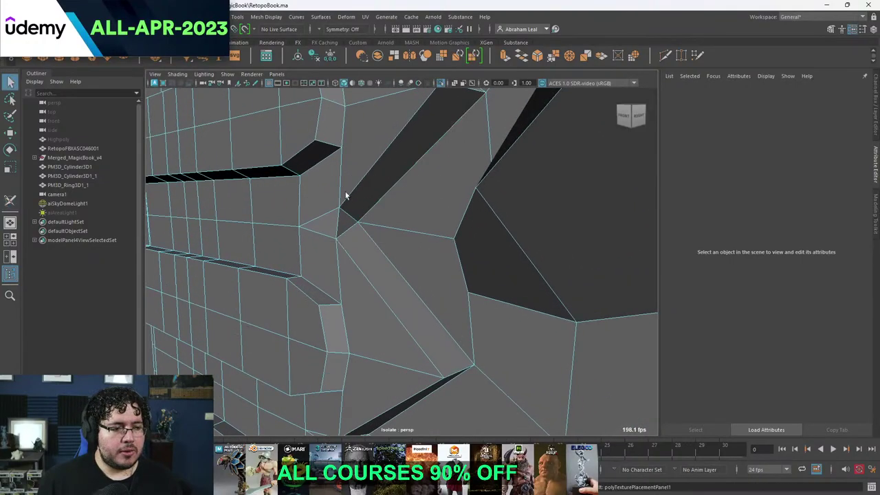
{"action": "key", "text": "4"}
{"action": "left_click_drag", "start_coordinate": [356, 228], "coordinate": [365, 224], "text": "alt"}
{"action": "left_click", "coordinate": [361, 228]}
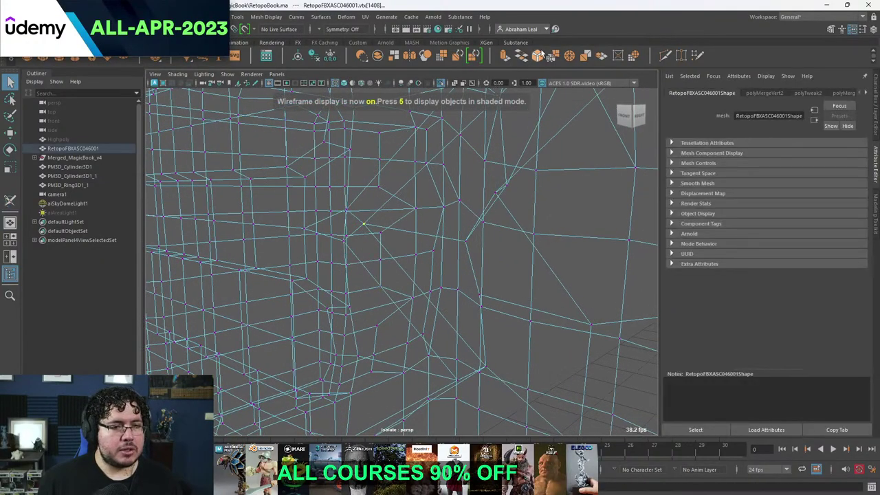
{"action": "key", "text": "3"}
{"action": "key", "text": "5"}
Collapse the short vertical edge at the crease beside the clasp and check the result in smooth preview.
{"action": "right_click_drag", "start_coordinate": [400, 218], "coordinate": [403, 235]}
{"action": "key", "text": "4"}
{"action": "mouse_move", "coordinate": [396, 225]}
{"action": "left_mouse_down", "text": "alt"}
{"action": "mouse_move", "coordinate": [367, 227]}
{"action": "mouse_move", "coordinate": [338, 181]}
{"action": "mouse_move", "coordinate": [367, 198]}
{"action": "mouse_move", "coordinate": [368, 224]}
{"action": "left_mouse_up", "text": "alt"}
{"action": "left_click", "coordinate": [353, 226]}
{"action": "key", "text": "5"}
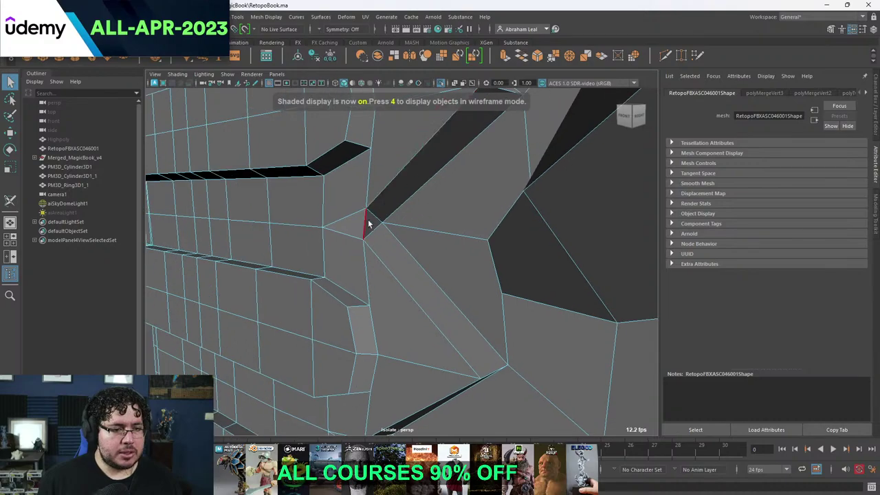
{"action": "left_click", "coordinate": [366, 219]}
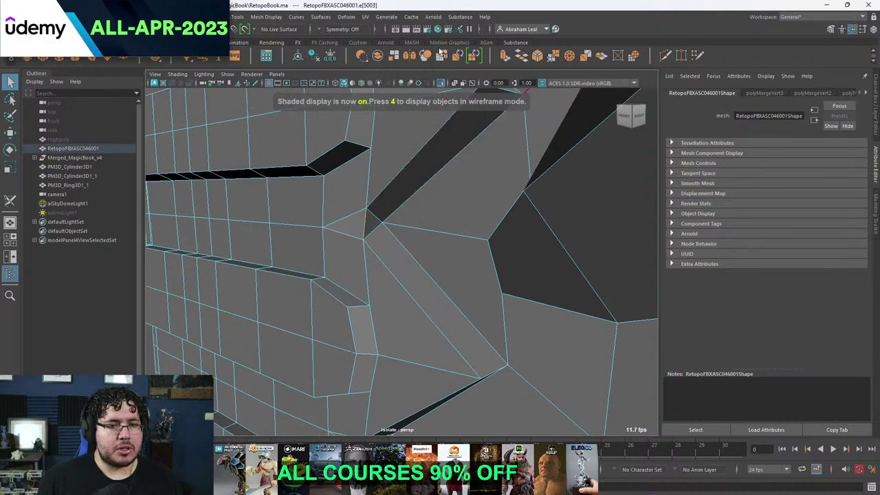
{"action": "left_click", "coordinate": [203, 16]}
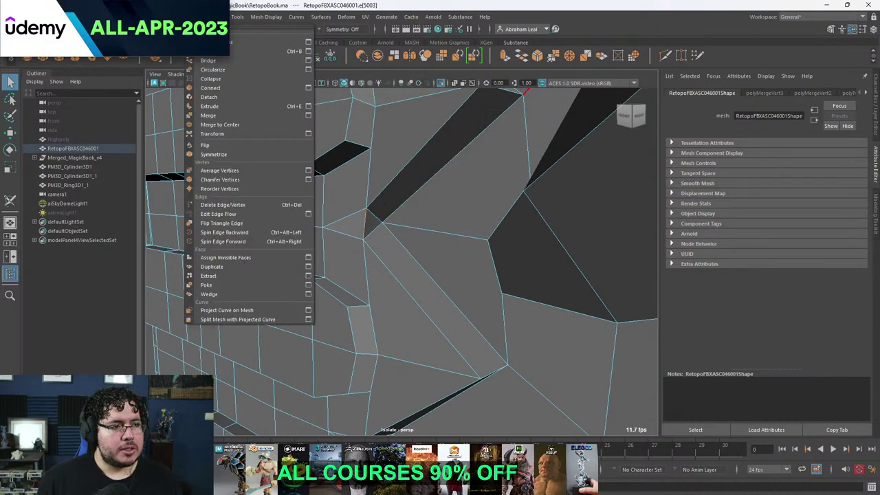
{"action": "left_click", "coordinate": [213, 79]}
{"action": "key", "text": "3"}
{"action": "left_click_drag", "start_coordinate": [426, 175], "coordinate": [439, 211], "text": "alt"}
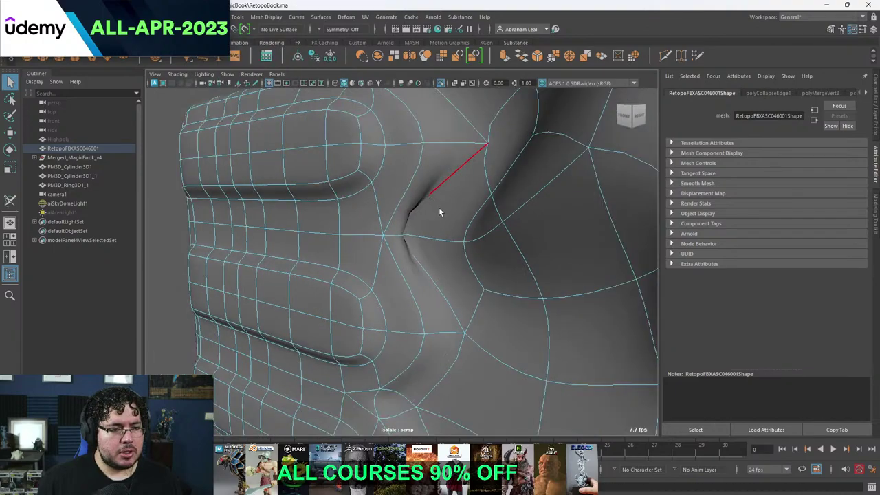
Delete the two narrow faces that meet at the crease beside the clasp and preview the gap smoothed.
{"action": "key", "text": "1"}
{"action": "right_click_drag", "start_coordinate": [385, 209], "coordinate": [365, 234]}
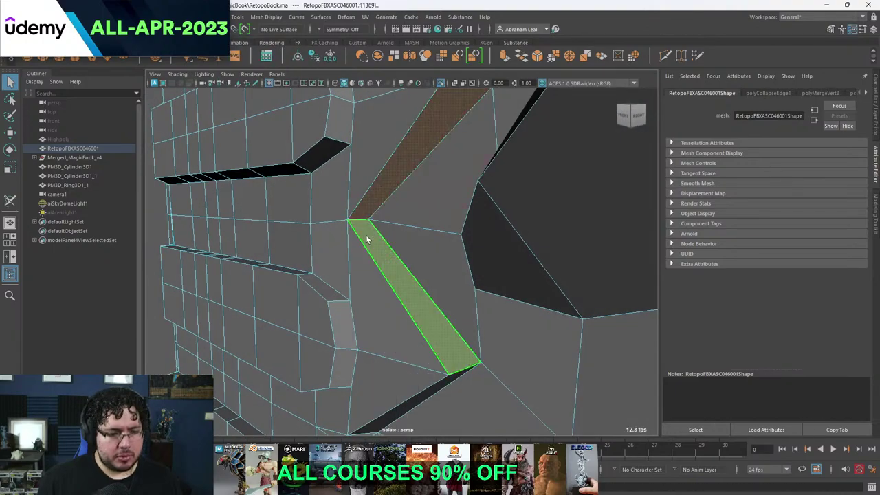
{"action": "left_click", "coordinate": [366, 238], "text": "shift"}
{"action": "key", "text": "Delete"}
{"action": "key", "text": "3"}
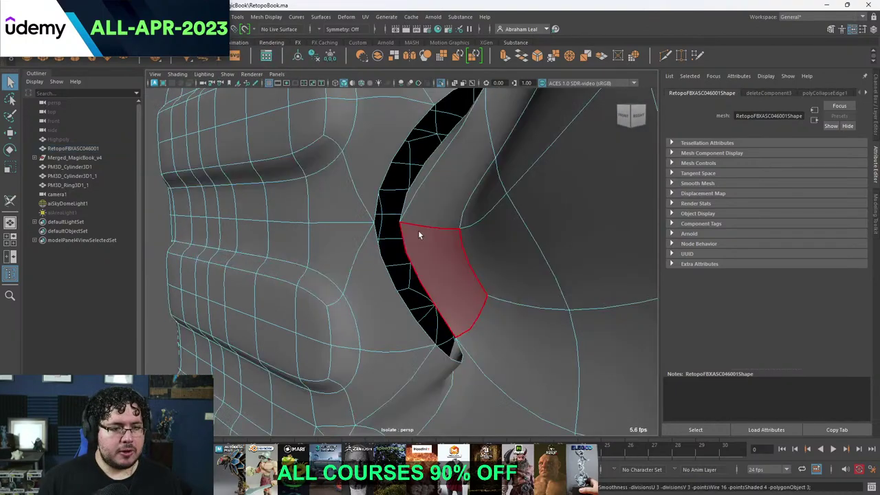
Delete the remaining narrow face along the upper part of the crease gap beside the side clasp.
{"action": "left_click", "coordinate": [435, 164]}
{"action": "scroll", "coordinate": [435, 164], "scroll_direction": "down", "scroll_amount": 4}
{"action": "key", "text": "Delete"}
{"action": "scroll", "coordinate": [430, 159], "scroll_direction": "up", "scroll_amount": 2}
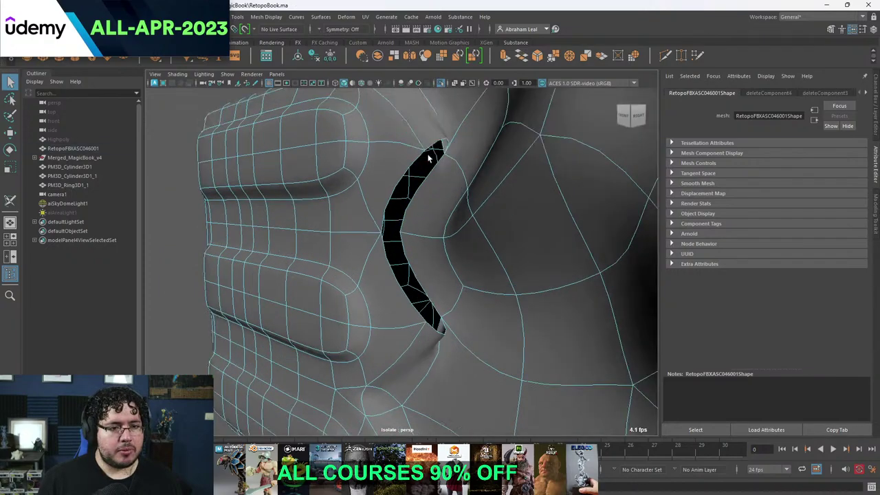
Bridge the open border edges on both sides of the crease gap between the clasp and the face to close it.
{"action": "key", "text": "1"}
{"action": "key", "text": "F10"}
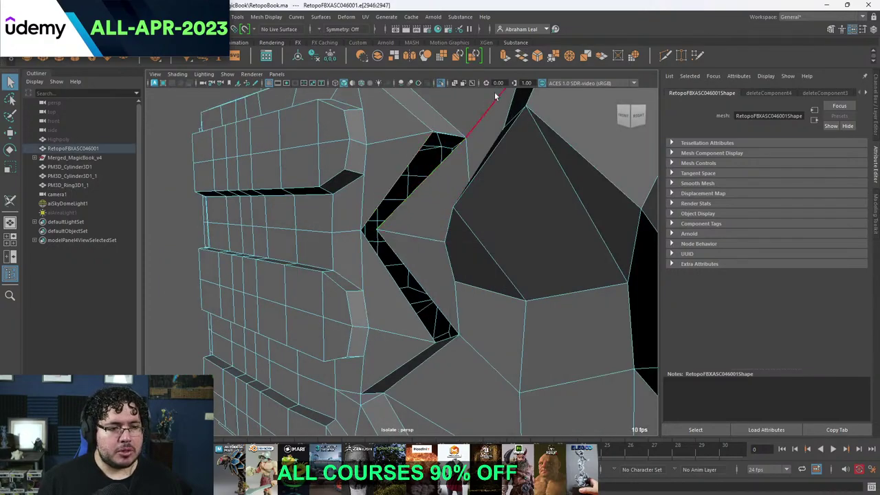
{"action": "key", "text": "g"}
{"action": "left_click", "coordinate": [384, 265]}
{"action": "left_click", "coordinate": [401, 256], "text": "shift"}
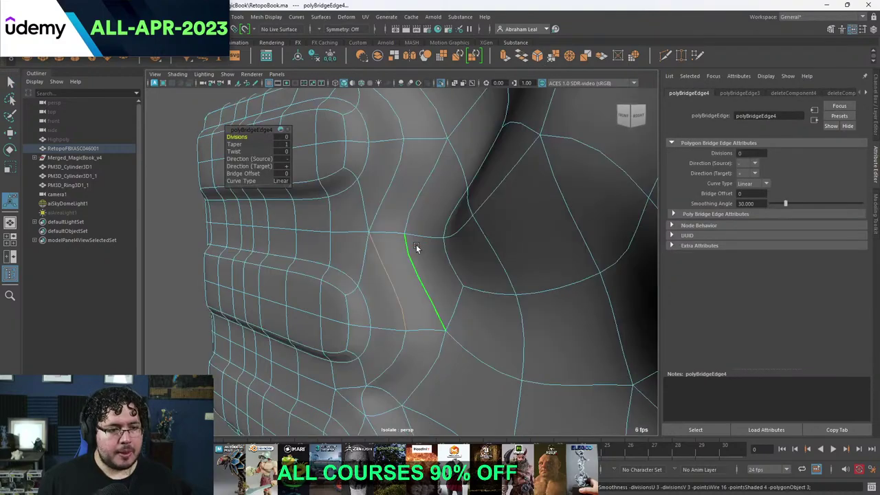
Restart the 3D Cut and Sew UV Tool on the unsmoothed mesh and cut the first seams around the page block's upper end.
{"action": "right_click_drag", "start_coordinate": [403, 206], "coordinate": [409, 216]}
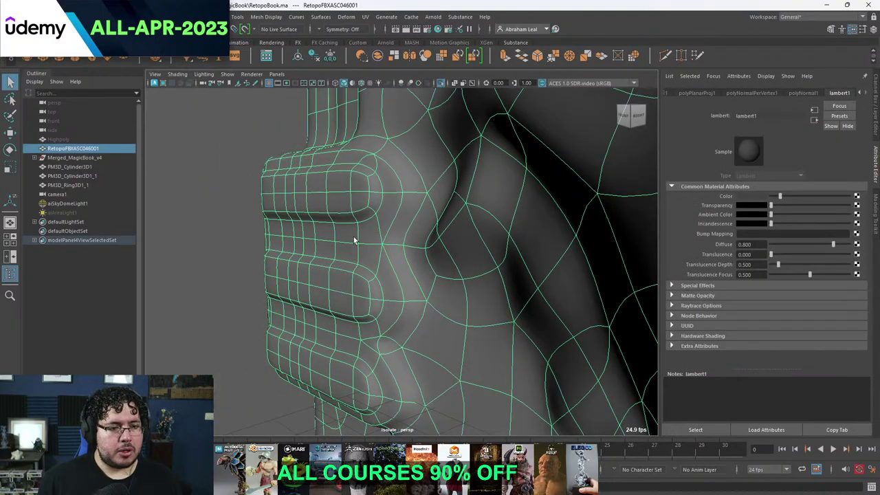
{"action": "key", "text": "1"}
{"action": "left_click", "coordinate": [366, 17]}
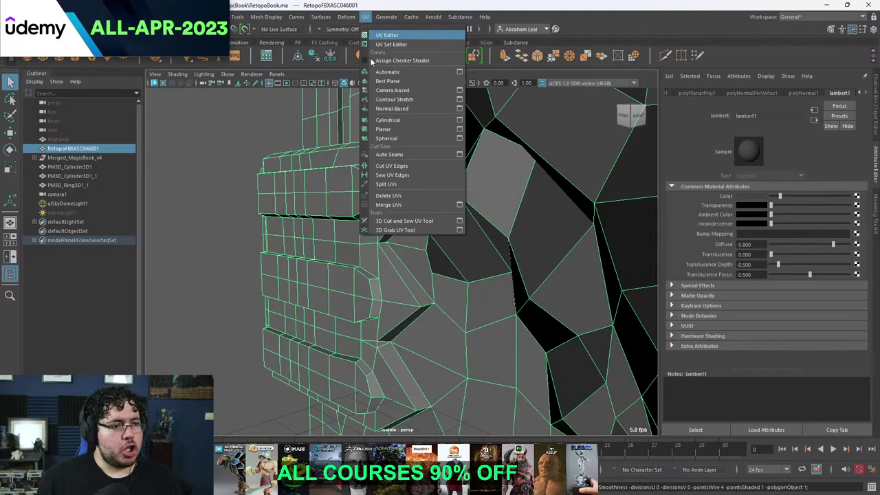
{"action": "left_click", "coordinate": [412, 221]}
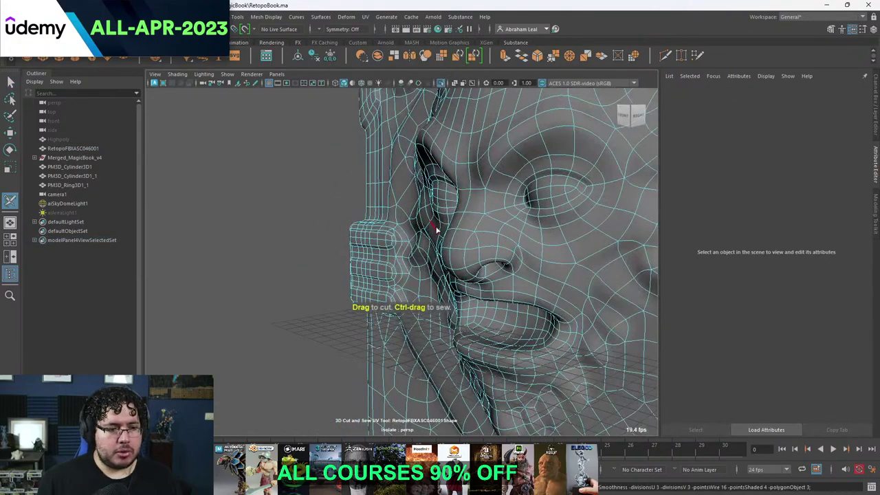
{"action": "right_click_drag", "start_coordinate": [437, 231], "coordinate": [348, 194], "text": "alt"}
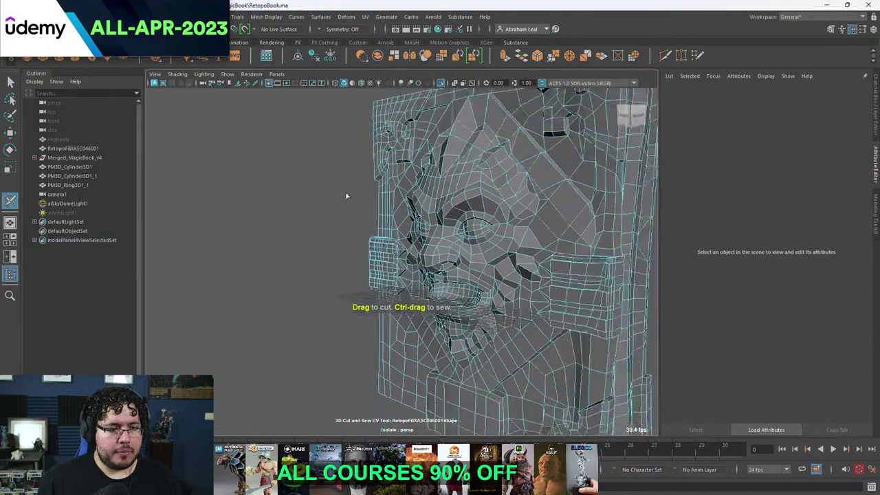
{"action": "left_click_drag", "start_coordinate": [348, 194], "coordinate": [330, 184], "text": "alt"}
{"action": "left_click", "coordinate": [385, 206]}
{"action": "double_click", "coordinate": [384, 203]}
{"action": "left_click", "coordinate": [437, 182]}
{"action": "left_click", "coordinate": [438, 183]}
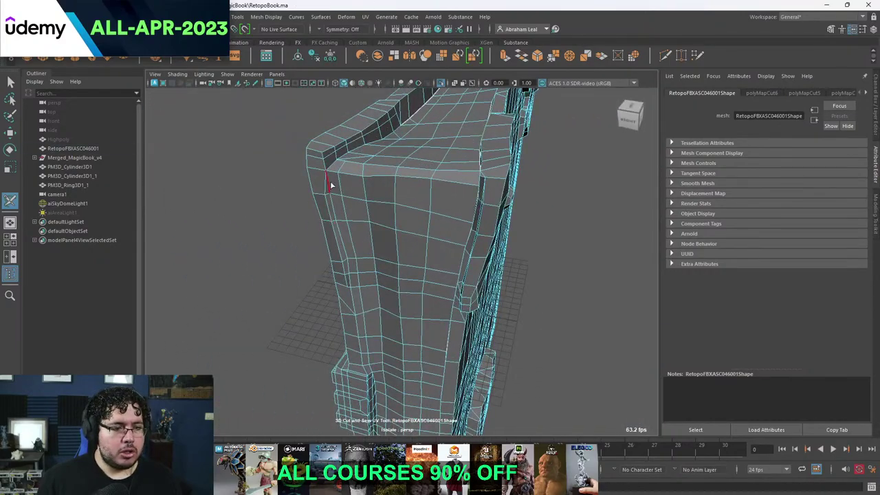
Cut the seam around the page block's upper corner and down the edge where the pages meet the cover.
{"action": "left_click", "coordinate": [333, 165]}
{"action": "left_click", "coordinate": [333, 166]}
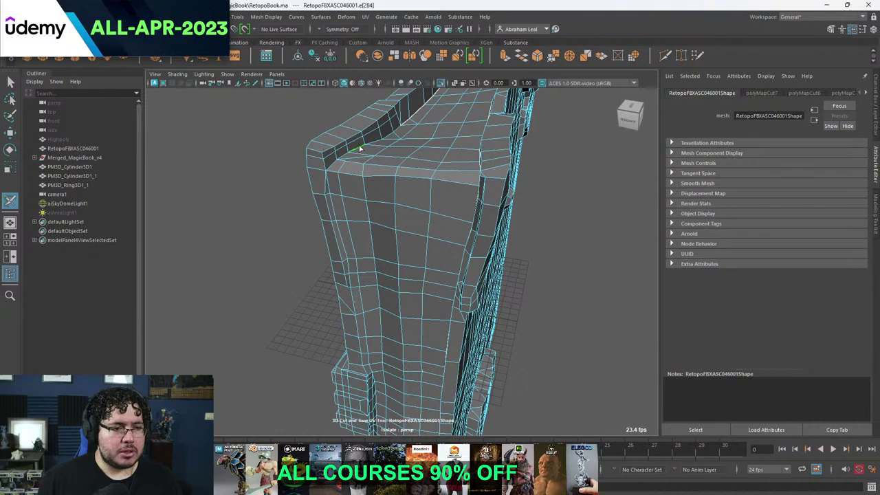
{"action": "double_click", "coordinate": [330, 186]}
{"action": "scroll", "coordinate": [357, 243], "scroll_direction": "down", "scroll_amount": 3}
{"action": "middle_click_drag", "start_coordinate": [358, 278], "coordinate": [360, 222], "text": "alt"}
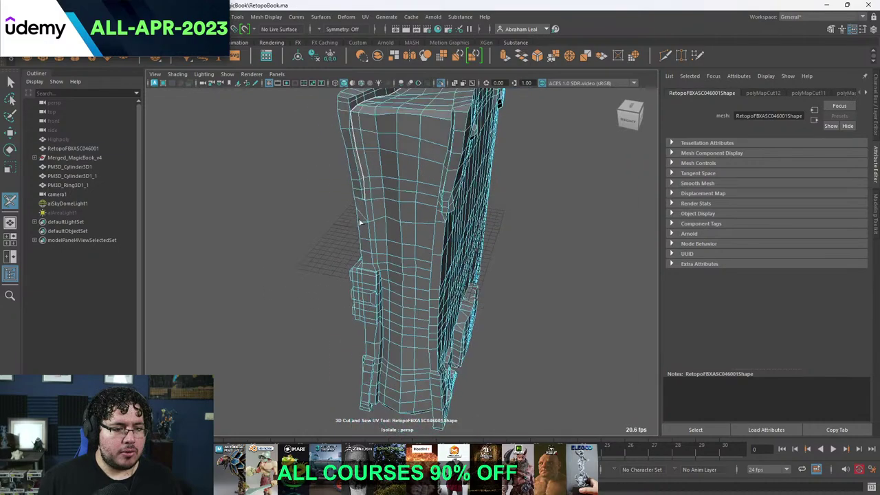
Undo the last two cuts near the side clasp and cut the edge loop where the clasp meets the page block.
{"action": "left_click_drag", "start_coordinate": [386, 244], "coordinate": [346, 204], "text": "alt"}
{"action": "scroll", "coordinate": [351, 192], "scroll_direction": "up", "scroll_amount": 4}
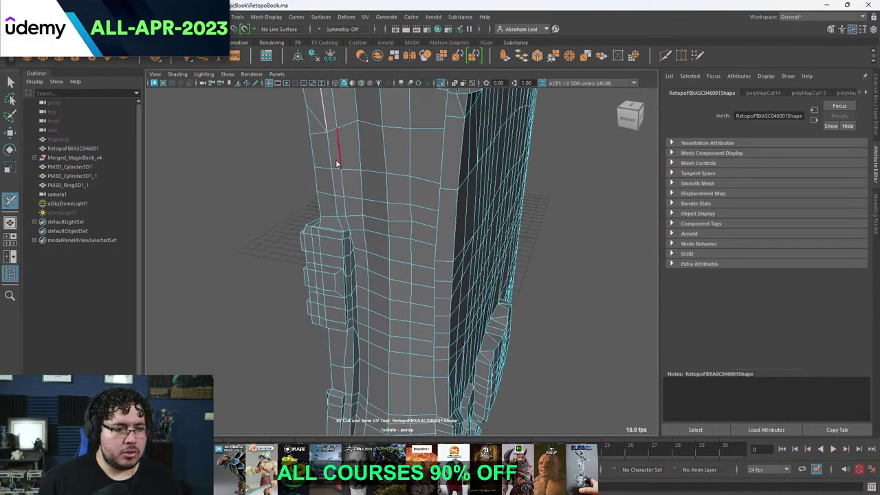
{"action": "left_click_drag", "start_coordinate": [335, 168], "coordinate": [326, 172], "text": "alt"}
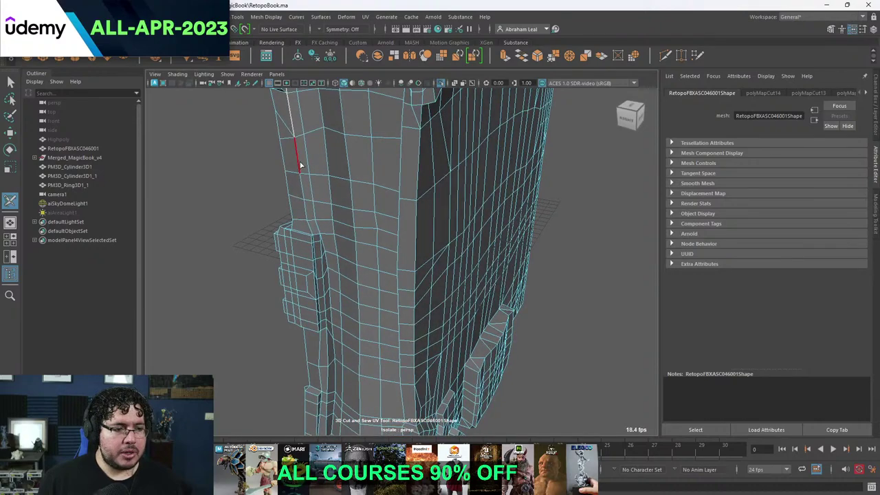
{"action": "middle_click_drag", "start_coordinate": [323, 215], "coordinate": [333, 169], "text": "alt"}
{"action": "key", "text": "ctrl+z"}
{"action": "key", "text": "ctrl+z"}
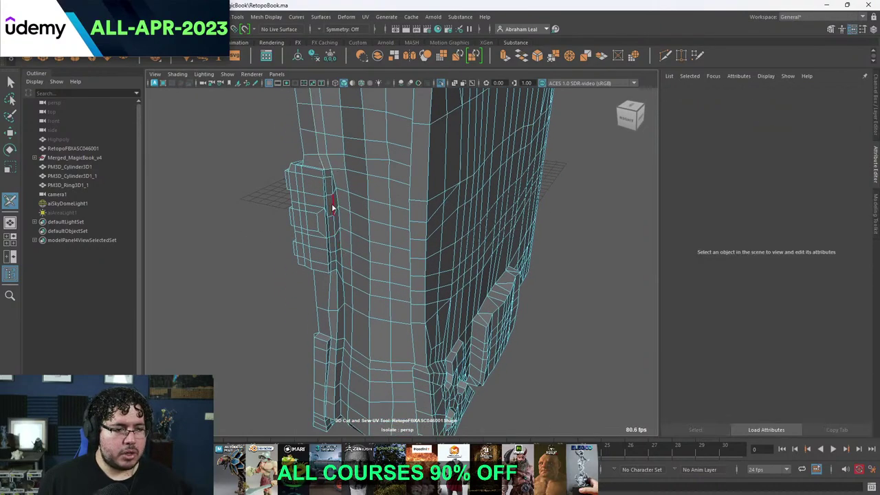
{"action": "double_click", "coordinate": [333, 204]}
Sew the lowest cut edge of the page-border seam above the side clasp back together.
{"action": "left_click_drag", "start_coordinate": [345, 223], "coordinate": [353, 229], "text": "alt"}
{"action": "middle_click_drag", "start_coordinate": [354, 230], "coordinate": [374, 259], "text": "alt"}
{"action": "scroll", "coordinate": [374, 259], "scroll_direction": "up", "scroll_amount": 3}
{"action": "middle_click_drag", "start_coordinate": [343, 165], "coordinate": [344, 190], "text": "alt"}
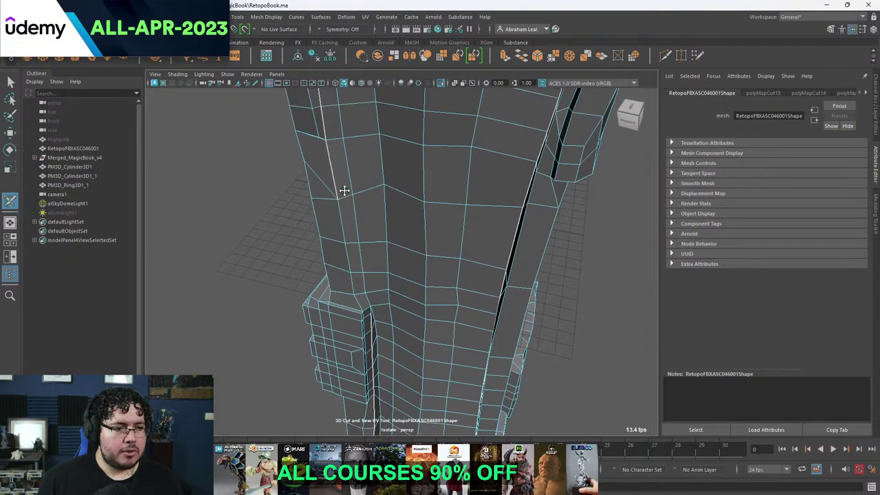
{"action": "left_click_drag", "start_coordinate": [328, 165], "coordinate": [332, 149], "text": "ctrl"}
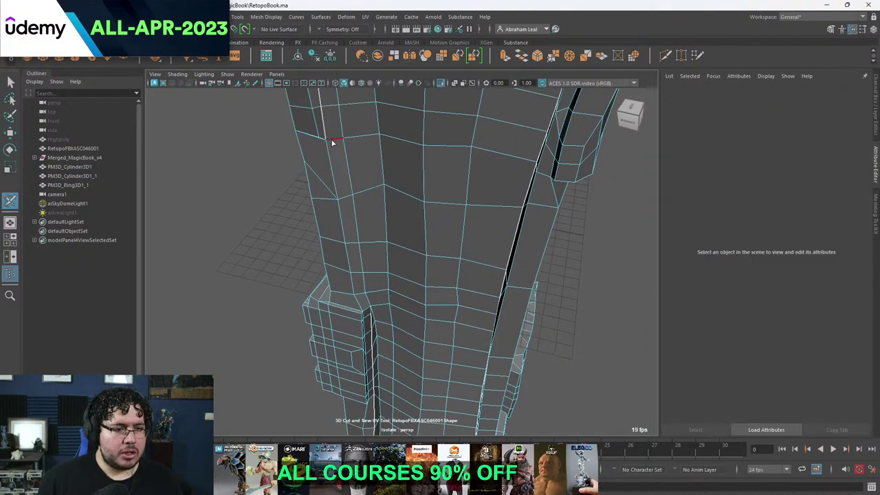
Continue the seam between the pages and the cover past the side clasp and around the book's lower corner.
{"action": "left_click_drag", "start_coordinate": [425, 321], "coordinate": [390, 271], "text": "alt"}
{"action": "left_click", "coordinate": [345, 250]}
{"action": "scroll", "coordinate": [340, 246], "scroll_direction": "down", "scroll_amount": 5}
{"action": "mouse_move", "coordinate": [337, 246]}
{"action": "left_mouse_down", "text": "alt"}
{"action": "mouse_move", "coordinate": [381, 281]}
{"action": "mouse_move", "coordinate": [395, 240]}
{"action": "mouse_move", "coordinate": [380, 231]}
{"action": "mouse_move", "coordinate": [327, 254]}
{"action": "left_mouse_up", "text": "alt"}
{"action": "scroll", "coordinate": [379, 230], "scroll_direction": "up", "scroll_amount": 3}
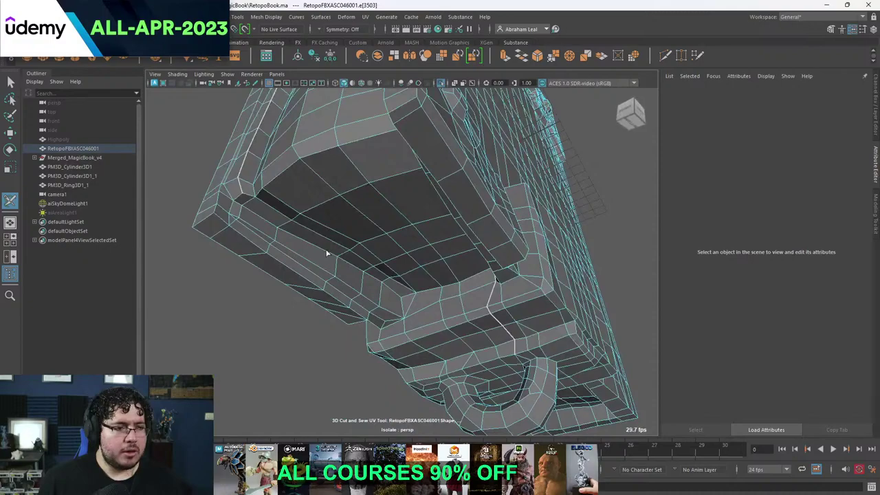
{"action": "left_click", "coordinate": [238, 205]}
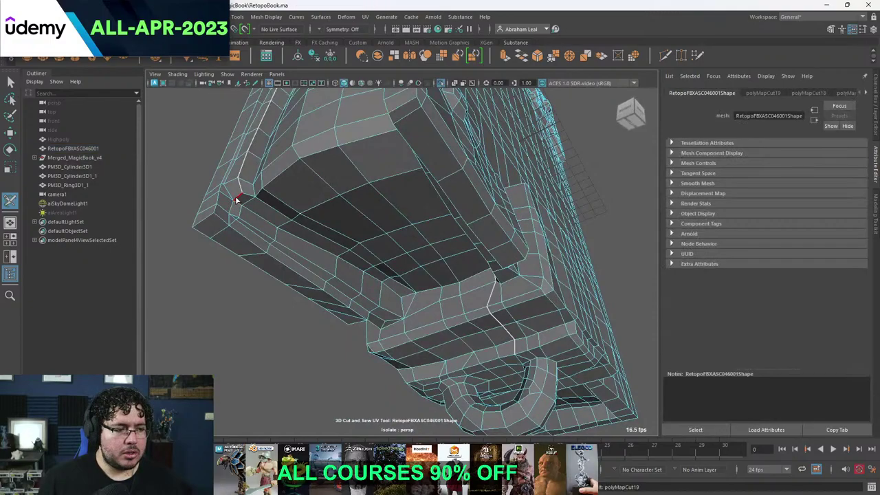
Cut the border of the page block's lower end against the ring clasp, including the short edge at its inner corner.
{"action": "left_click_drag", "start_coordinate": [403, 281], "coordinate": [480, 290], "text": "alt"}
{"action": "left_click_drag", "start_coordinate": [480, 290], "coordinate": [448, 291], "text": "alt"}
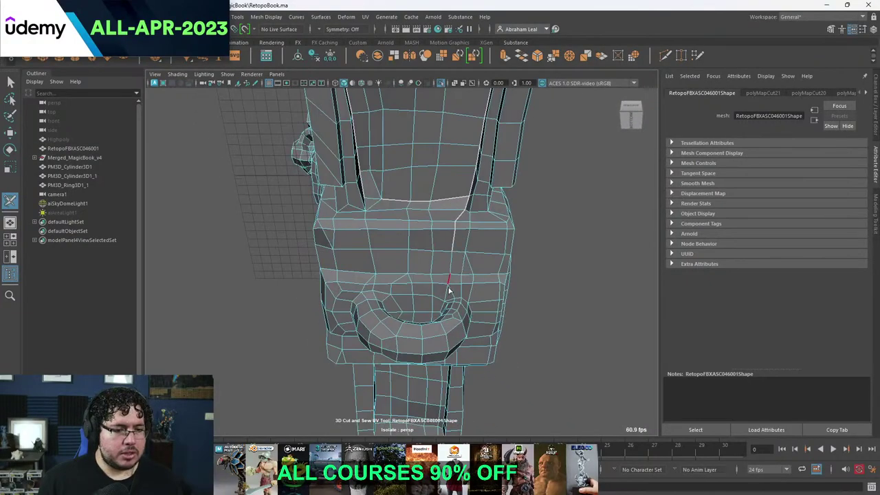
{"action": "right_click_drag", "start_coordinate": [470, 219], "coordinate": [364, 211], "text": "alt"}
{"action": "left_click_drag", "start_coordinate": [364, 210], "coordinate": [404, 259], "text": "alt"}
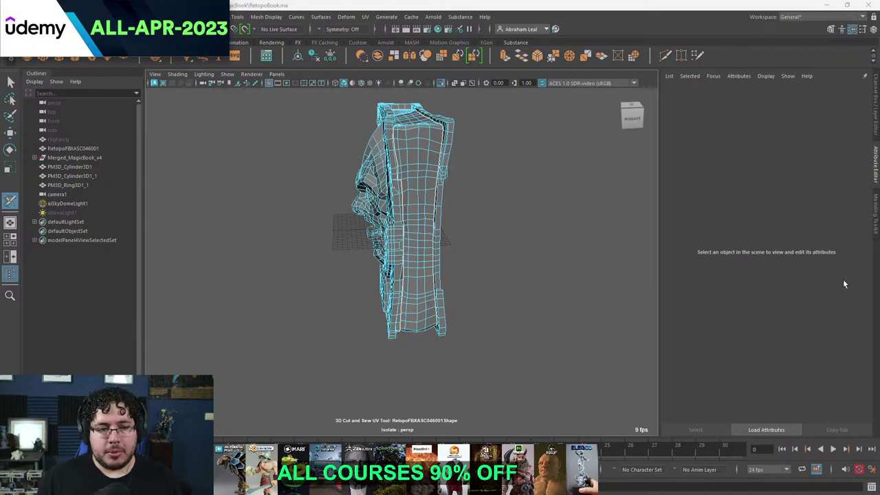
{"action": "left_click_drag", "start_coordinate": [560, 258], "coordinate": [502, 269], "text": "alt"}
{"action": "scroll", "coordinate": [584, 246], "scroll_direction": "up", "scroll_amount": 1}
{"action": "scroll", "coordinate": [545, 275], "scroll_direction": "up", "scroll_amount": 2}
{"action": "middle_click_drag", "start_coordinate": [503, 269], "coordinate": [567, 249], "text": "alt"}
{"action": "scroll", "coordinate": [521, 334], "scroll_direction": "up", "scroll_amount": 5}
{"action": "left_click", "coordinate": [527, 208]}
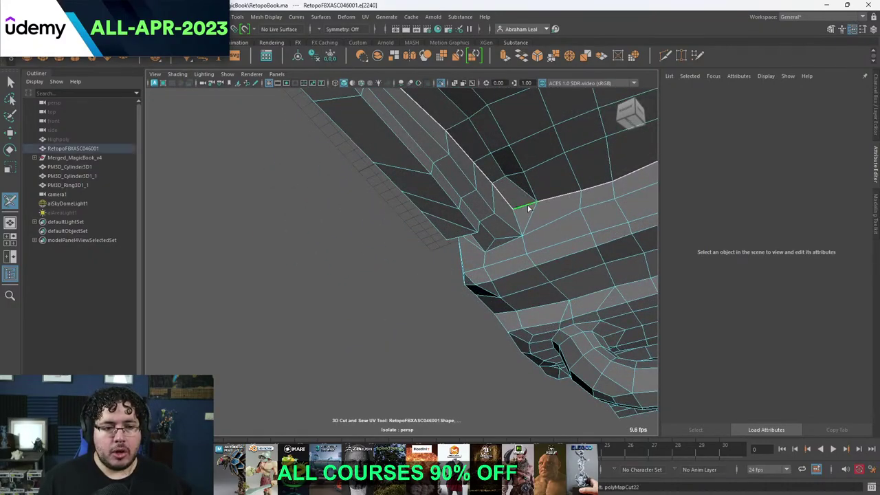
Cut the seams along the inner rim of the cover on the opposite side of the book's lower end.
{"action": "scroll", "coordinate": [493, 200], "scroll_direction": "down", "scroll_amount": 5}
{"action": "left_click_drag", "start_coordinate": [493, 200], "coordinate": [535, 244], "text": "alt"}
{"action": "middle_click_drag", "start_coordinate": [535, 244], "coordinate": [499, 215], "text": "alt"}
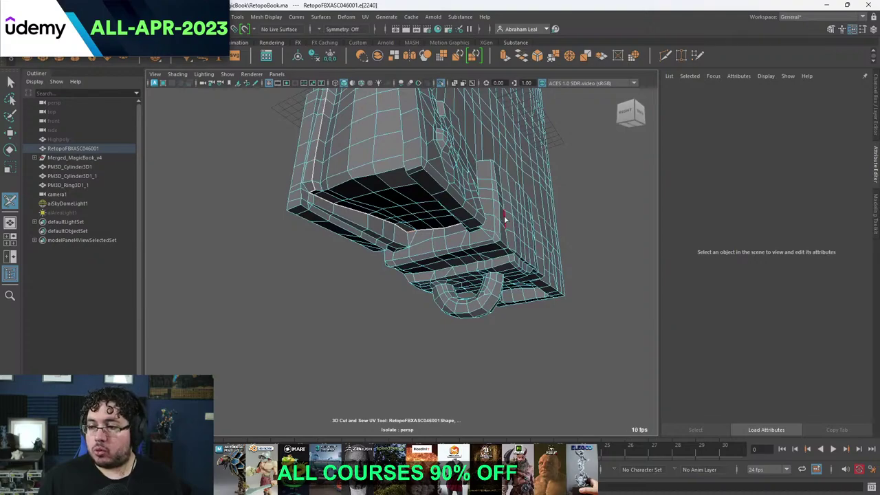
{"action": "mouse_move", "coordinate": [508, 224]}
{"action": "left_mouse_down", "text": "alt"}
{"action": "mouse_move", "coordinate": [534, 225]}
{"action": "mouse_move", "coordinate": [542, 249]}
{"action": "mouse_move", "coordinate": [515, 238]}
{"action": "left_mouse_up", "text": "alt"}
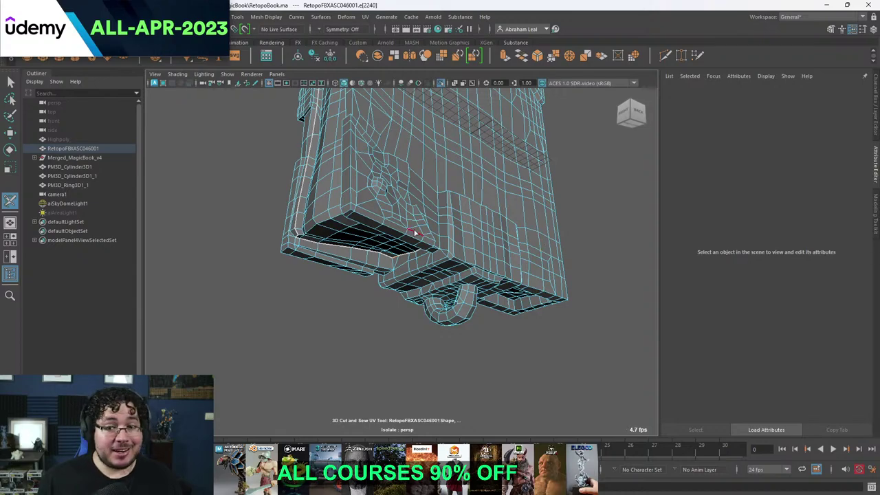
{"action": "left_click_drag", "start_coordinate": [414, 238], "coordinate": [460, 266], "text": "alt"}
{"action": "right_click_drag", "start_coordinate": [460, 265], "coordinate": [492, 268], "text": "alt"}
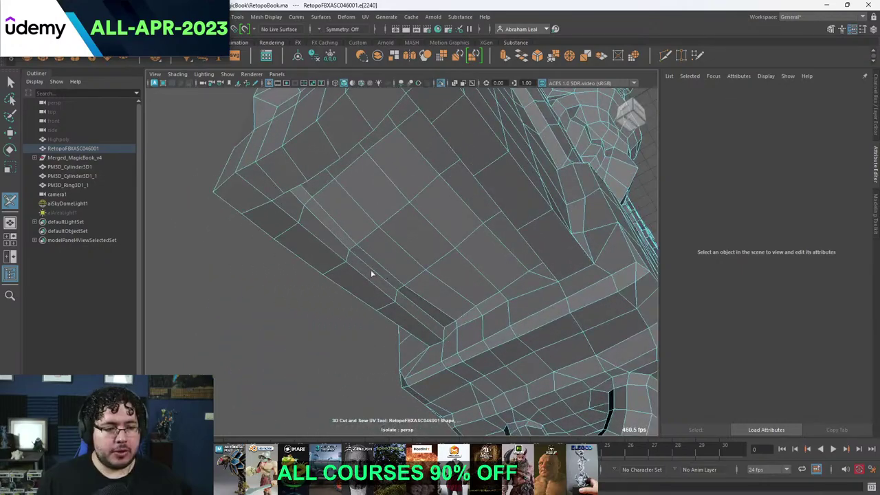
{"action": "double_click", "coordinate": [372, 269]}
{"action": "left_click_drag", "start_coordinate": [373, 269], "coordinate": [339, 236], "text": "alt"}
{"action": "double_click", "coordinate": [310, 249]}
{"action": "double_click", "coordinate": [261, 170]}
Cut the UV seam around the base of the ring's first leg where it joins the clasp block.
{"action": "left_click_drag", "start_coordinate": [262, 171], "coordinate": [420, 165], "text": "alt"}
{"action": "left_click", "coordinate": [346, 173]}
{"action": "double_click", "coordinate": [424, 177]}
{"action": "middle_click_drag", "start_coordinate": [440, 184], "coordinate": [394, 187], "text": "alt"}
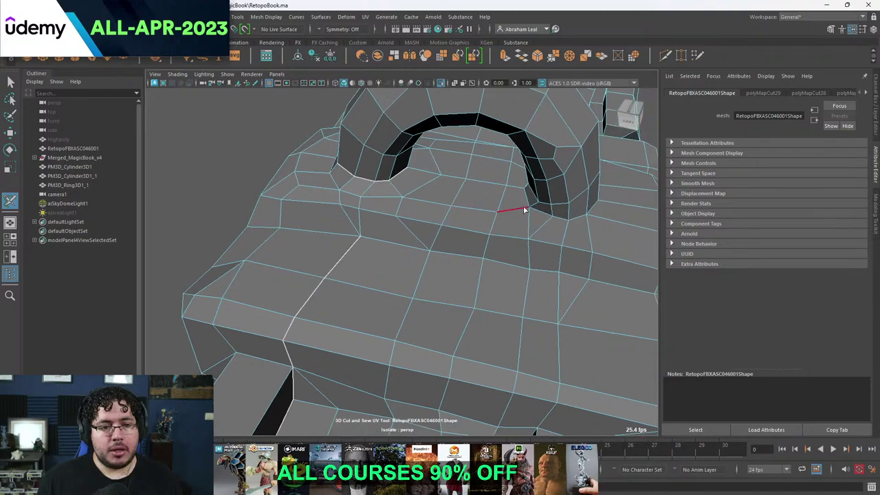
Cut the UV seam edge by edge around the base of the ring's second leg.
{"action": "double_click", "coordinate": [539, 211]}
{"action": "left_click_drag", "start_coordinate": [538, 213], "coordinate": [554, 199], "text": "alt"}
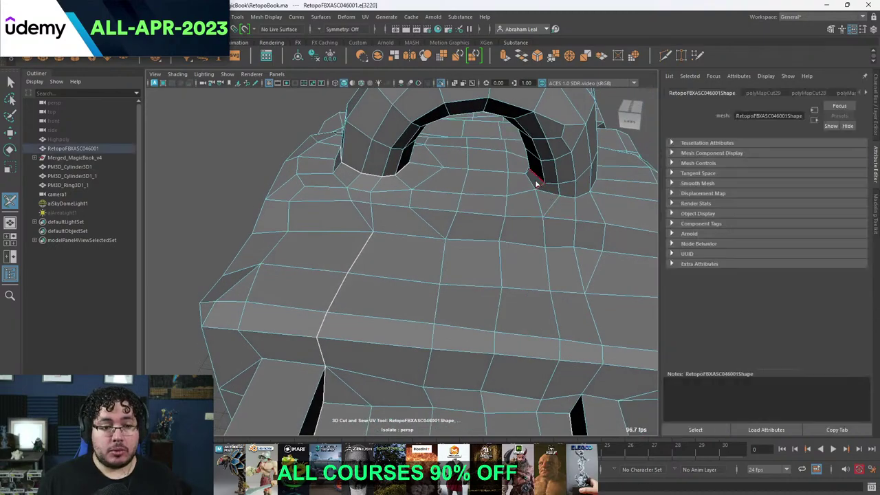
{"action": "left_click", "coordinate": [555, 192]}
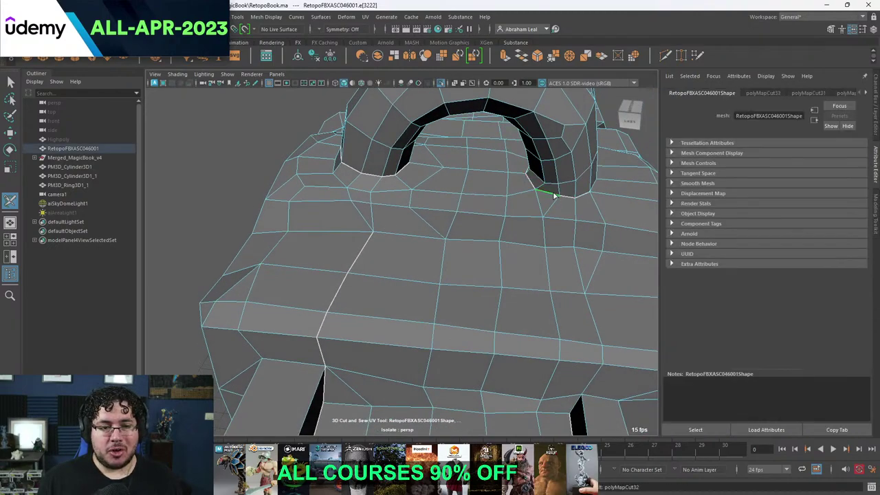
{"action": "left_click_drag", "start_coordinate": [555, 192], "coordinate": [533, 206], "text": "alt"}
{"action": "left_click", "coordinate": [550, 247]}
{"action": "left_click_drag", "start_coordinate": [550, 247], "coordinate": [329, 260], "text": "alt"}
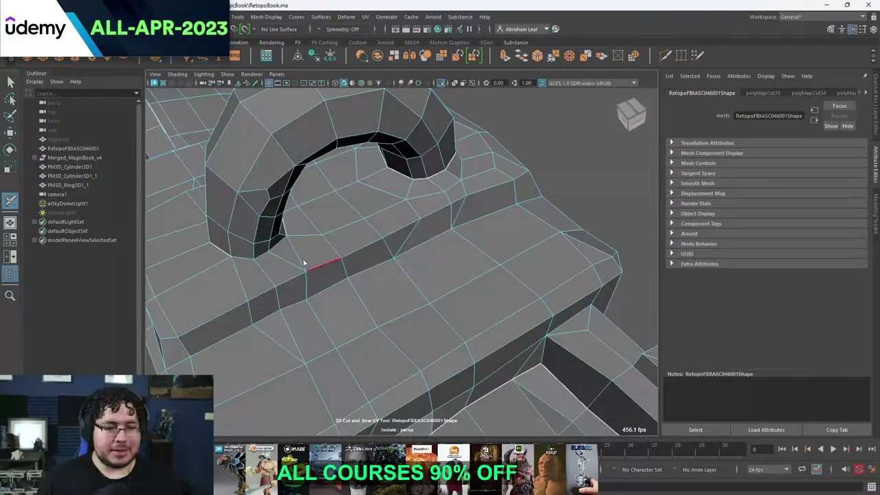
{"action": "left_click", "coordinate": [264, 255]}
{"action": "left_click", "coordinate": [274, 251]}
{"action": "left_click_drag", "start_coordinate": [273, 250], "coordinate": [347, 270], "text": "alt"}
{"action": "left_click", "coordinate": [306, 213]}
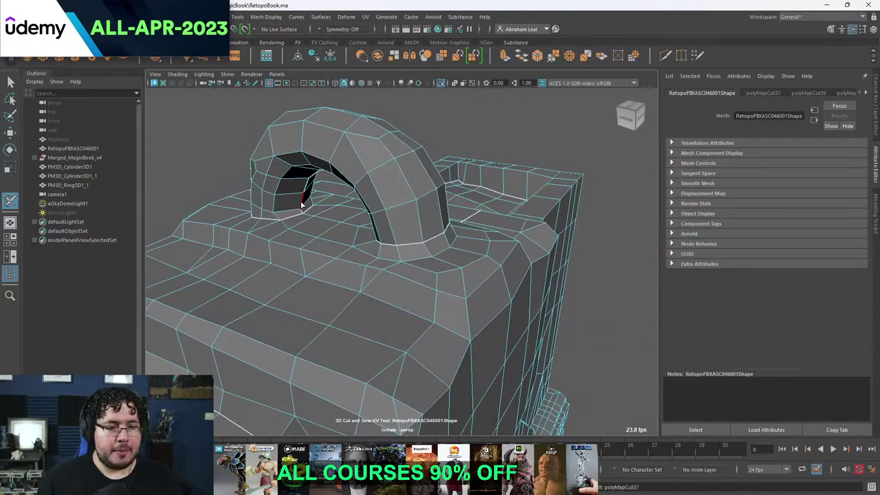
Cut a connecting seam from the ring leg's base across the stepped clasp block to the seam beside the pages.
{"action": "left_click_drag", "start_coordinate": [309, 215], "coordinate": [412, 240], "text": "alt"}
{"action": "left_click", "coordinate": [377, 230]}
{"action": "left_click", "coordinate": [418, 227]}
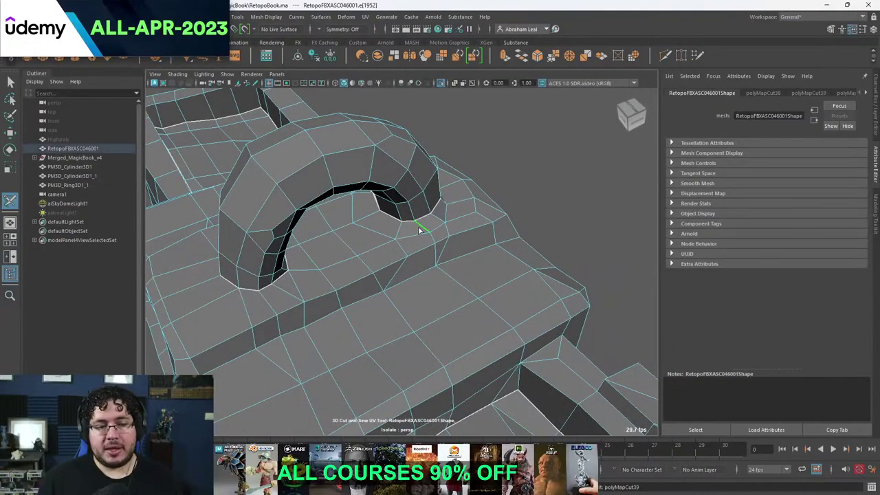
{"action": "left_click", "coordinate": [461, 274]}
{"action": "left_click_drag", "start_coordinate": [461, 274], "coordinate": [362, 232], "text": "alt"}
{"action": "left_click", "coordinate": [451, 296]}
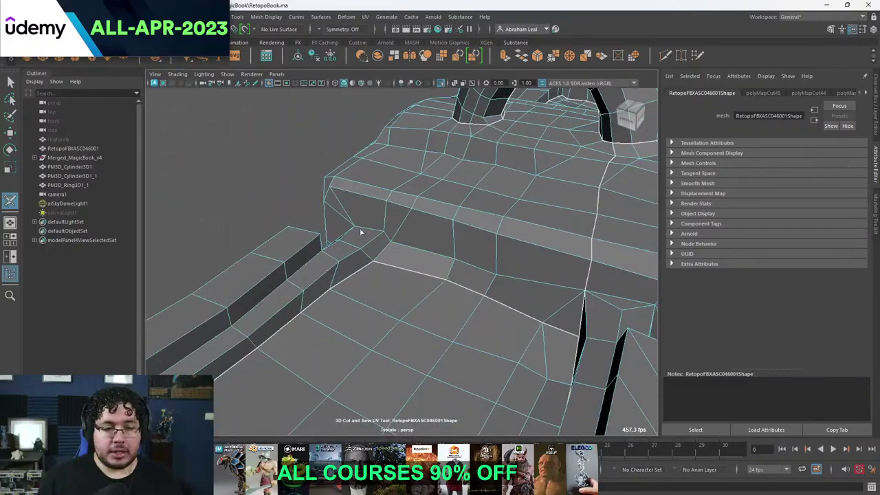
Cut the short edges at the inner corner where the cover rim meets the clasp block.
{"action": "left_click", "coordinate": [371, 230]}
{"action": "left_click_drag", "start_coordinate": [401, 253], "coordinate": [421, 253], "text": "alt"}
{"action": "double_click", "coordinate": [381, 257]}
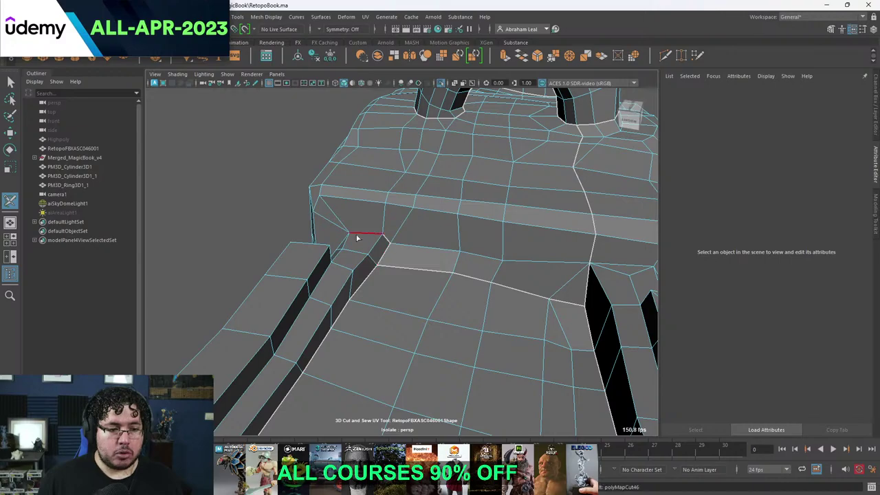
{"action": "left_click_drag", "start_coordinate": [357, 238], "coordinate": [373, 304], "text": "alt"}
{"action": "left_click", "coordinate": [370, 263]}
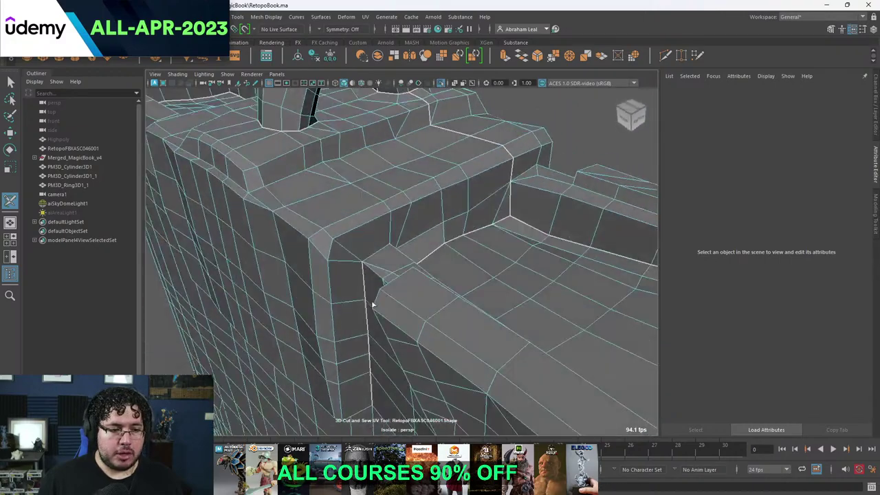
Cut the UV seam edges along the base of the raised clasp block where it meets the cover.
{"action": "left_click_drag", "start_coordinate": [378, 256], "coordinate": [417, 311], "text": "alt"}
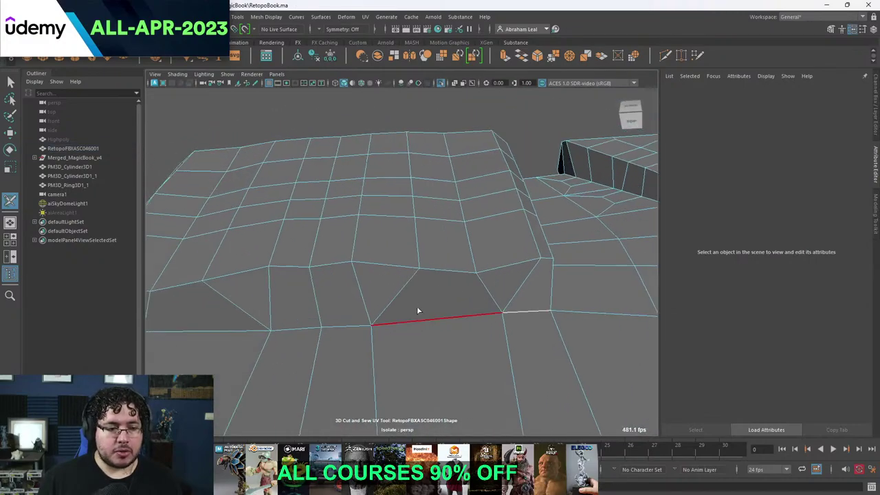
{"action": "left_click", "coordinate": [335, 328]}
{"action": "left_click_drag", "start_coordinate": [334, 327], "coordinate": [402, 263], "text": "alt"}
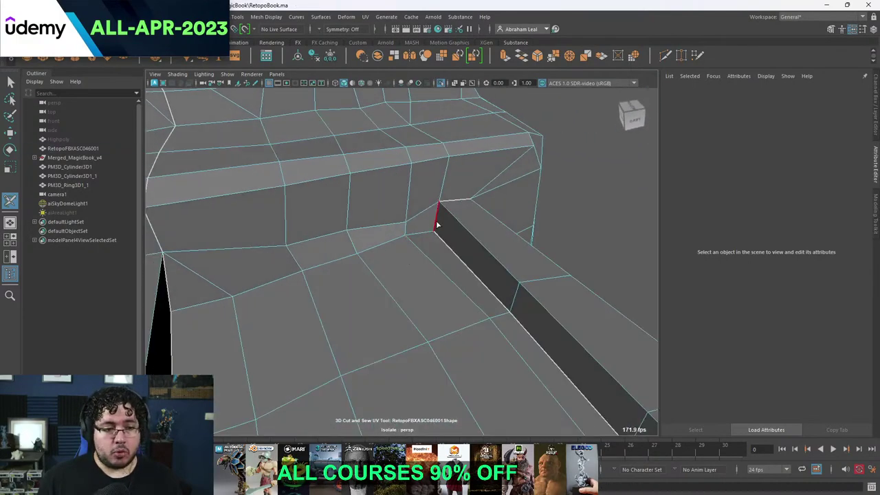
Cut the UV seam edges around the lower corners of the clasp block, on both sides, where it joins the cover.
{"action": "left_click_drag", "start_coordinate": [415, 233], "coordinate": [389, 325], "text": "alt"}
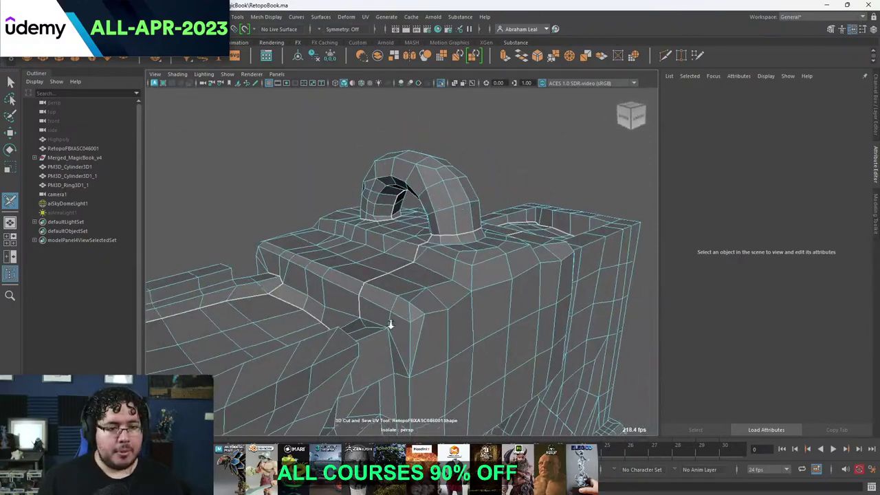
{"action": "right_click_drag", "start_coordinate": [389, 324], "coordinate": [429, 330], "text": "alt"}
{"action": "left_click_drag", "start_coordinate": [391, 316], "coordinate": [365, 206], "text": "alt"}
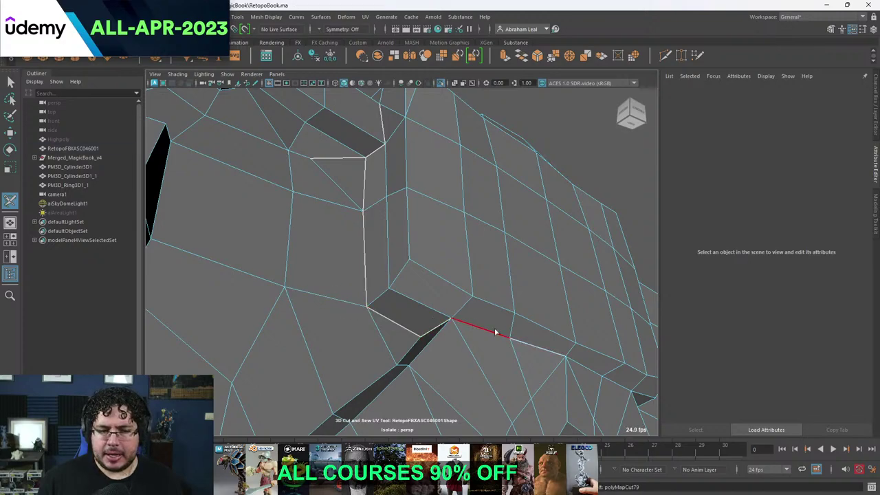
{"action": "left_click_drag", "start_coordinate": [495, 332], "coordinate": [459, 322], "text": "alt"}
{"action": "double_click", "coordinate": [410, 287]}
{"action": "left_click_drag", "start_coordinate": [410, 287], "coordinate": [391, 352], "text": "alt"}
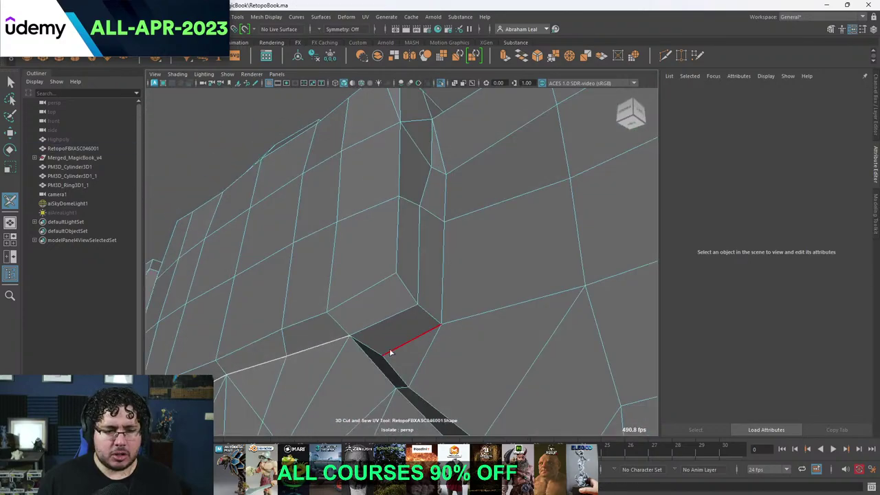
{"action": "mouse_move", "coordinate": [443, 297]}
{"action": "left_mouse_down", "text": "alt"}
{"action": "mouse_move", "coordinate": [433, 334]}
{"action": "mouse_move", "coordinate": [435, 311]}
{"action": "left_mouse_up", "text": "alt"}
{"action": "left_click_drag", "start_coordinate": [484, 333], "coordinate": [435, 301], "text": "alt"}
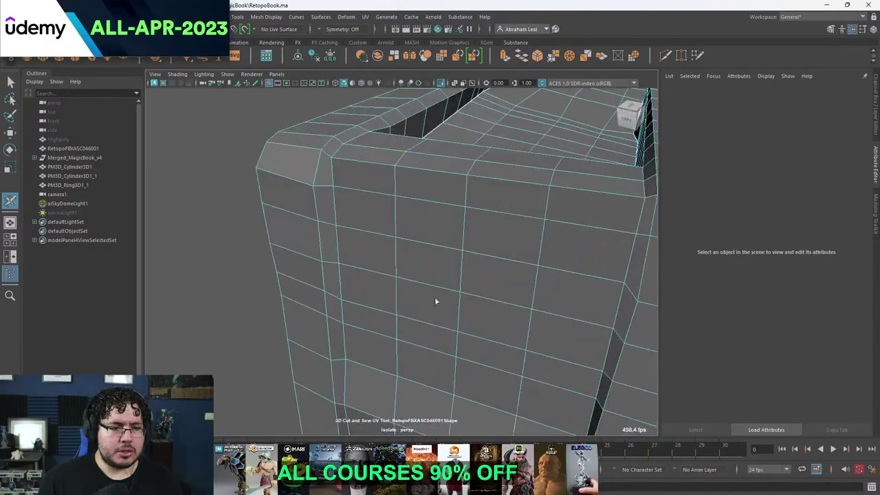
Cut the long vertical UV seam where the book's side wall meets the back cover, and undo the last excess cut.
{"action": "double_click", "coordinate": [334, 218]}
{"action": "left_click_drag", "start_coordinate": [351, 228], "coordinate": [454, 273], "text": "alt"}
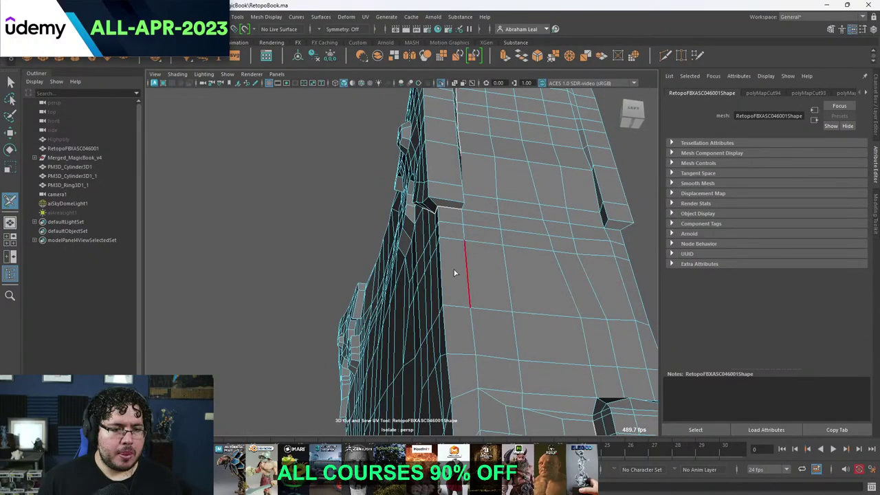
{"action": "double_click", "coordinate": [449, 273]}
{"action": "right_click_drag", "start_coordinate": [449, 273], "coordinate": [404, 252], "text": "alt"}
{"action": "left_click_drag", "start_coordinate": [404, 251], "coordinate": [451, 344], "text": "alt"}
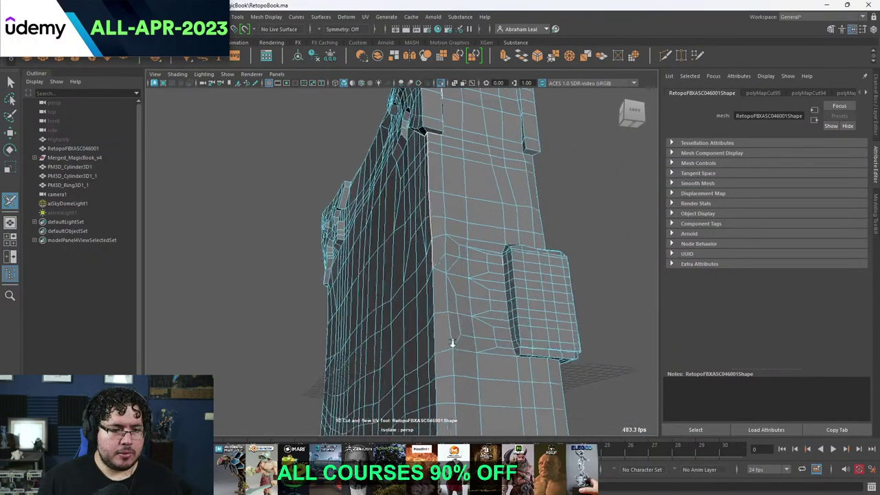
{"action": "right_click_drag", "start_coordinate": [452, 344], "coordinate": [470, 335], "text": "alt"}
{"action": "left_click_drag", "start_coordinate": [463, 392], "coordinate": [426, 273], "text": "alt"}
{"action": "left_click_drag", "start_coordinate": [390, 220], "coordinate": [380, 255], "text": "alt"}
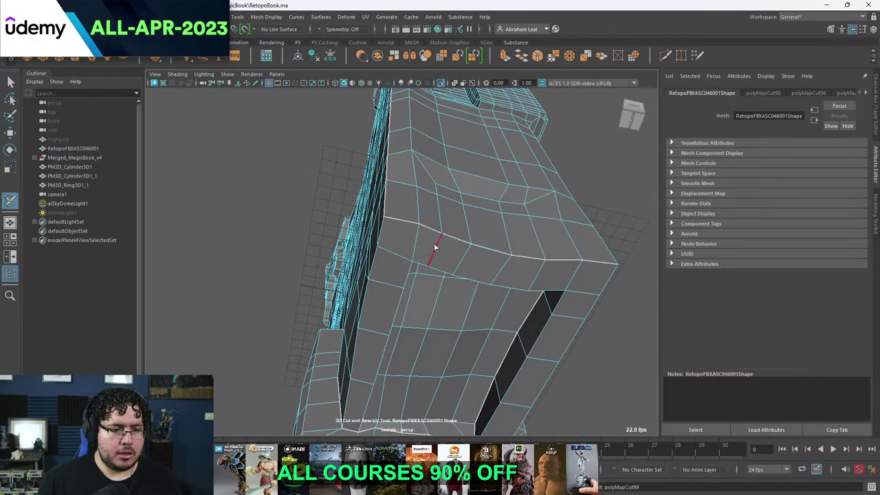
{"action": "key", "text": "ctrl+z"}
Cut the vertical UV seam along the front corner of the book's side wall, from the bottom edge up to the side clasp.
{"action": "left_click_drag", "start_coordinate": [440, 260], "coordinate": [378, 306], "text": "alt"}
{"action": "left_click", "coordinate": [246, 315]}
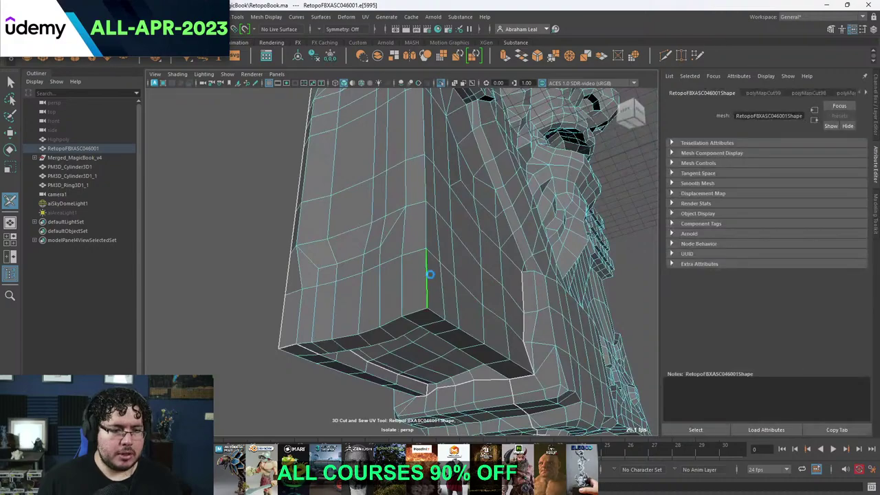
{"action": "left_click_drag", "start_coordinate": [430, 274], "coordinate": [418, 288], "text": "alt"}
{"action": "left_click", "coordinate": [450, 198]}
{"action": "left_click", "coordinate": [446, 235]}
{"action": "left_click", "coordinate": [443, 205]}
{"action": "middle_click_drag", "start_coordinate": [419, 289], "coordinate": [454, 345], "text": "alt"}
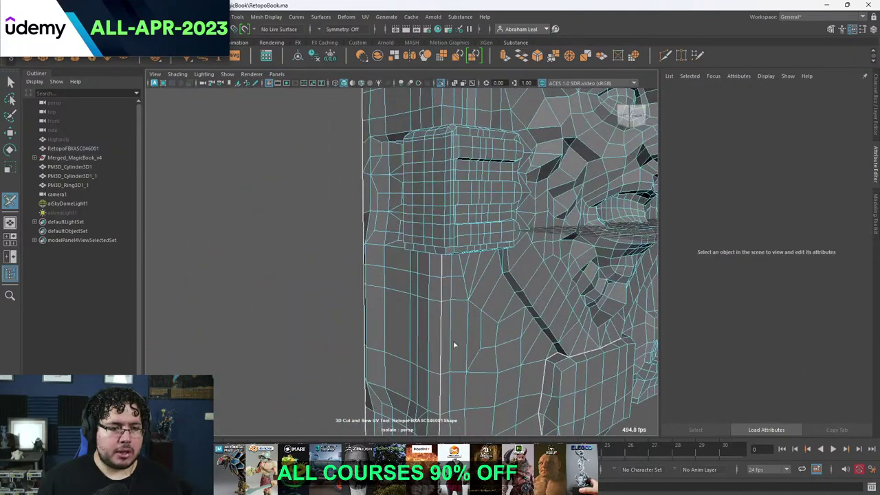
{"action": "mouse_move", "coordinate": [454, 345]}
{"action": "left_mouse_down", "text": "alt"}
{"action": "mouse_move", "coordinate": [511, 265]}
{"action": "mouse_move", "coordinate": [465, 345]}
{"action": "mouse_move", "coordinate": [403, 334]}
{"action": "mouse_move", "coordinate": [448, 341]}
{"action": "left_mouse_up", "text": "alt"}
Cut the UV seam edges around the side clasp where it meets the book, and undo the last excess cut.
{"action": "scroll", "coordinate": [399, 307], "scroll_direction": "down", "scroll_amount": 3}
{"action": "scroll", "coordinate": [398, 306], "scroll_direction": "up", "scroll_amount": 3}
{"action": "left_click_drag", "start_coordinate": [399, 307], "coordinate": [413, 289], "text": "alt"}
{"action": "left_click_drag", "start_coordinate": [342, 292], "coordinate": [314, 240], "text": "alt"}
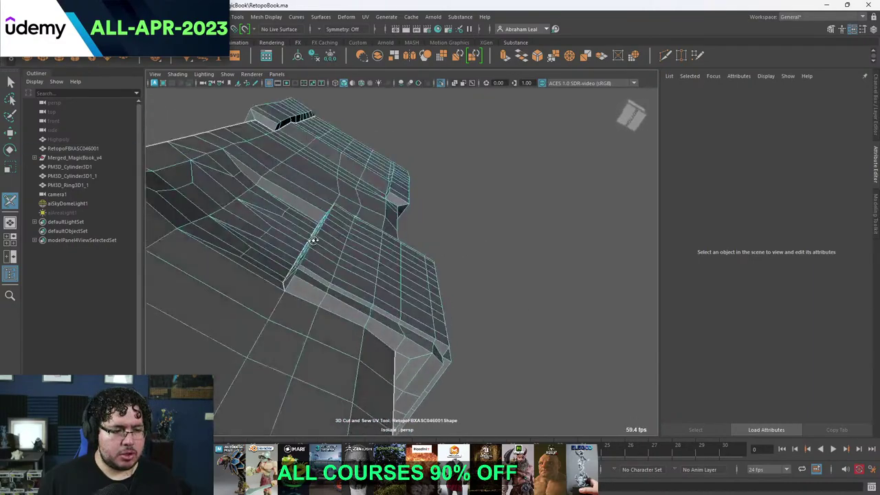
{"action": "left_click_drag", "start_coordinate": [306, 298], "coordinate": [300, 253], "text": "alt"}
{"action": "left_click", "coordinate": [296, 242]}
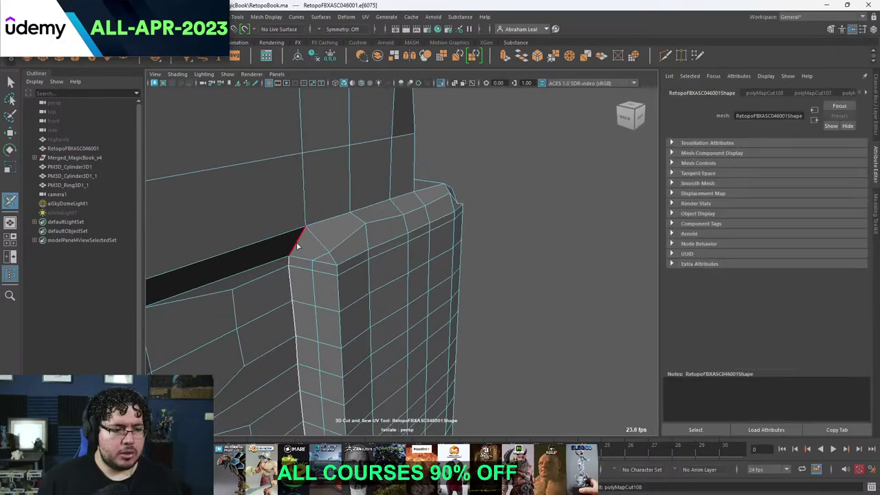
{"action": "double_click", "coordinate": [324, 220]}
{"action": "left_click_drag", "start_coordinate": [394, 228], "coordinate": [386, 253], "text": "alt"}
{"action": "key", "text": "ctrl+z"}
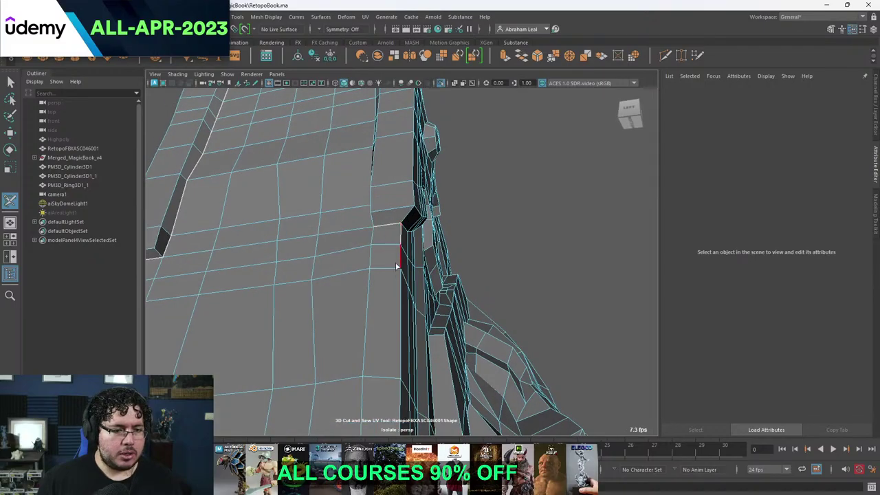
Finish seam cutting, frame the whole book and return to object mode with nothing selected.
{"action": "left_click_drag", "start_coordinate": [399, 296], "coordinate": [302, 244], "text": "alt"}
{"action": "left_click", "coordinate": [419, 343]}
{"action": "key", "text": "q"}
{"action": "key", "text": "f"}
{"action": "right_click_drag", "start_coordinate": [406, 193], "coordinate": [430, 184]}
{"action": "left_click", "coordinate": [469, 205]}
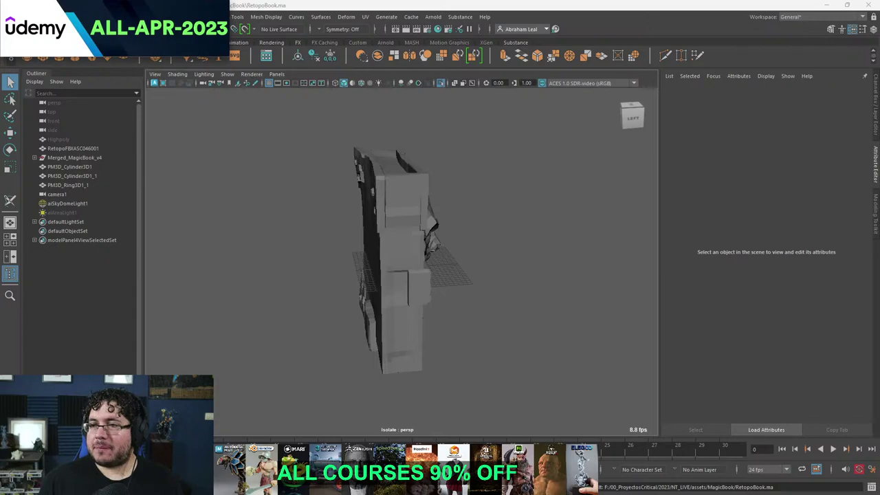
Switch to the browser and look through the Nexttut YouTube channel's video list back to its older uploads.
{"action": "left_click_drag", "start_coordinate": [879, 126], "coordinate": [728, 2]}
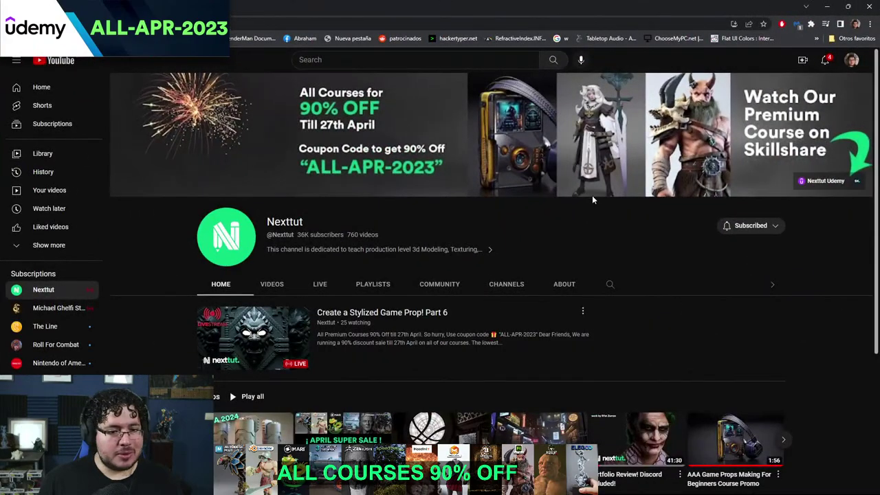
{"action": "scroll", "coordinate": [593, 198], "scroll_direction": "down", "scroll_amount": 4}
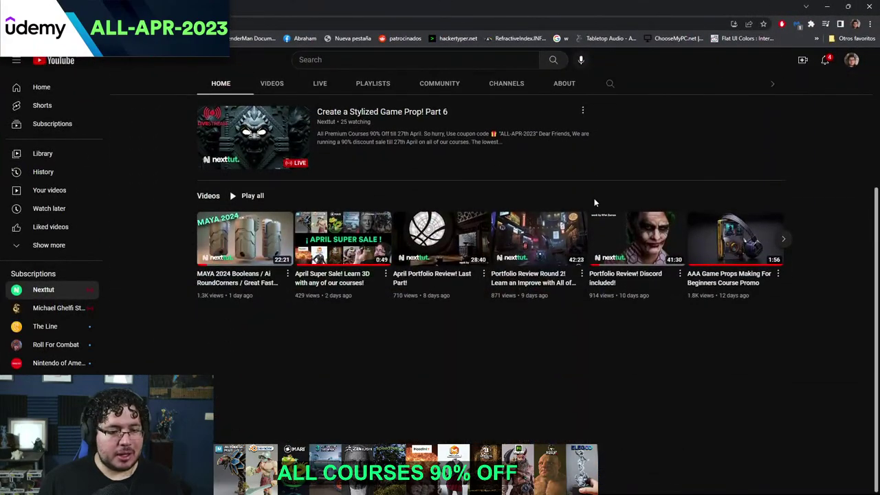
{"action": "left_click", "coordinate": [271, 83]}
{"action": "scroll", "coordinate": [367, 192], "scroll_direction": "down", "scroll_amount": 15}
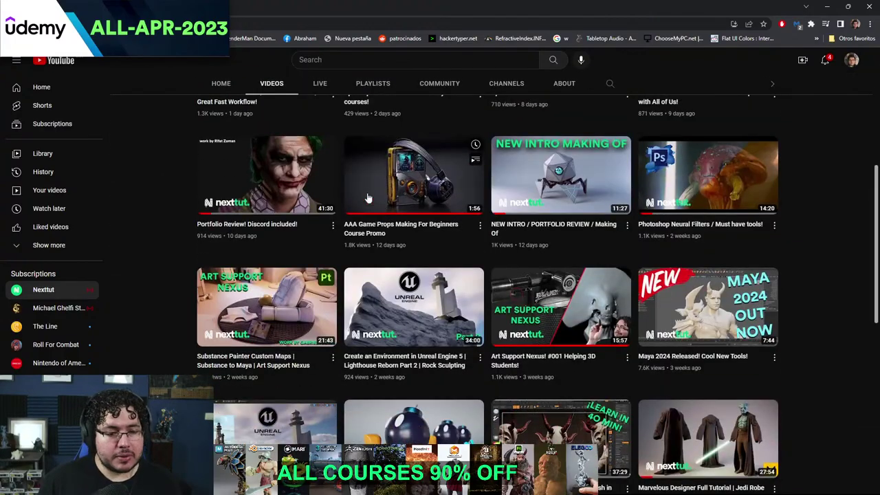
{"action": "scroll", "coordinate": [368, 192], "scroll_direction": "down", "scroll_amount": 15}
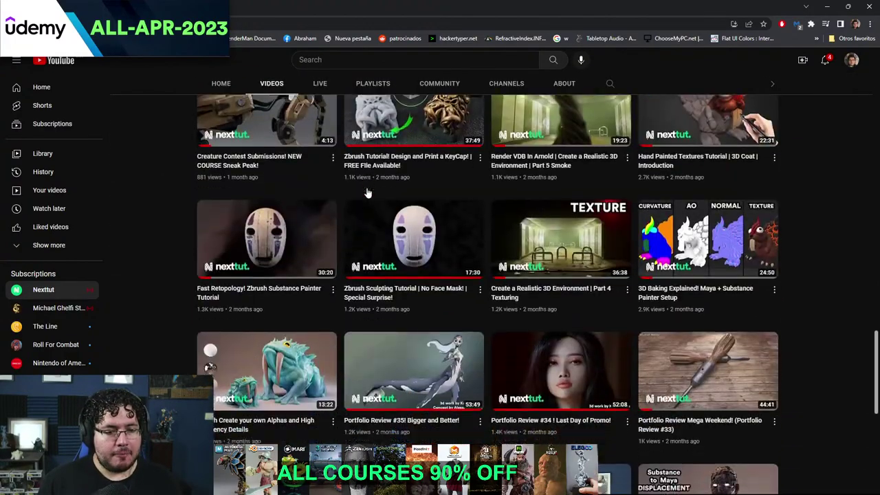
{"action": "scroll", "coordinate": [367, 192], "scroll_direction": "down", "scroll_amount": 15}
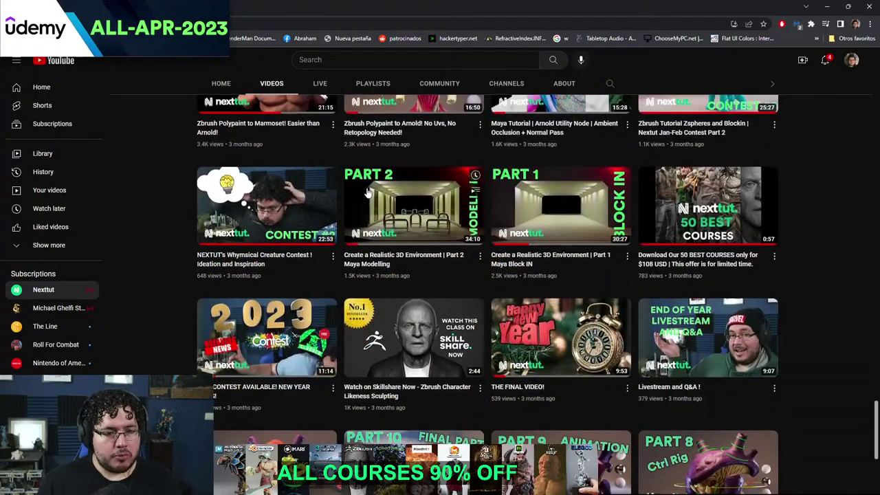
{"action": "scroll", "coordinate": [367, 193], "scroll_direction": "down", "scroll_amount": 15}
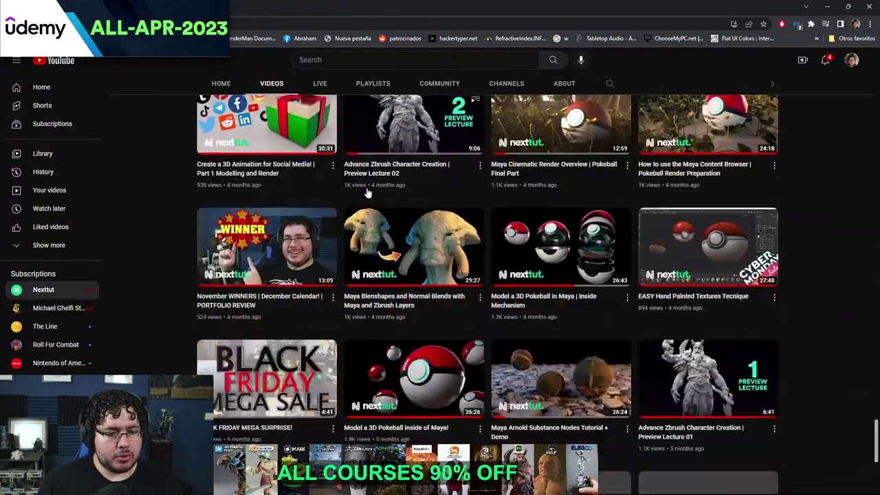
{"action": "scroll", "coordinate": [366, 192], "scroll_direction": "down", "scroll_amount": 15}
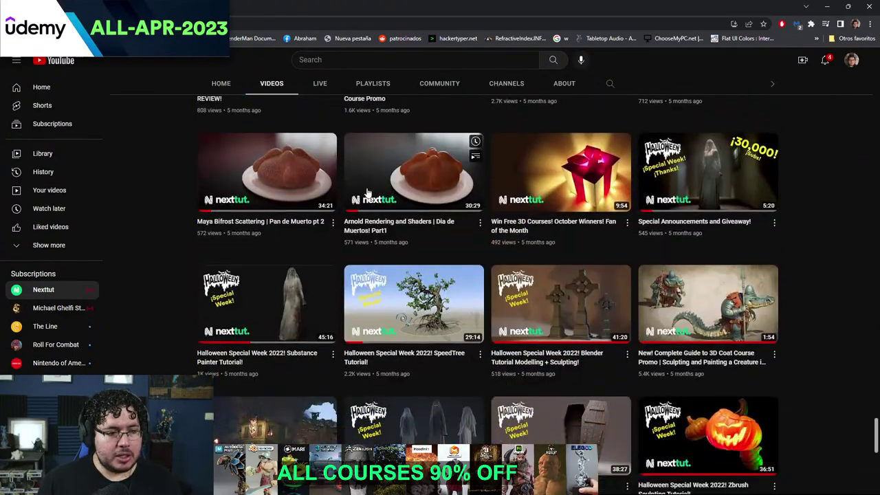
{"action": "scroll", "coordinate": [367, 192], "scroll_direction": "down", "scroll_amount": 8}
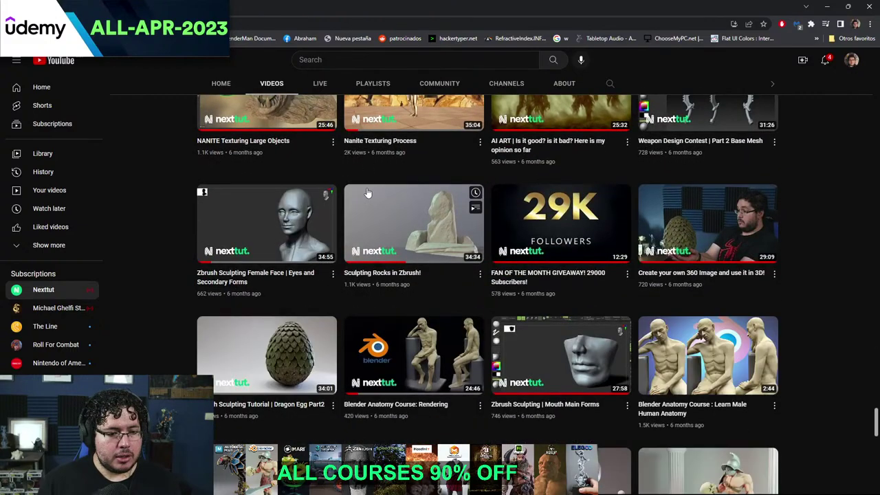
Locate both parts of the Dragon Egg tutorial and the 360 image video among the channel's older uploads.
{"action": "scroll", "coordinate": [374, 195], "scroll_direction": "up", "scroll_amount": 3}
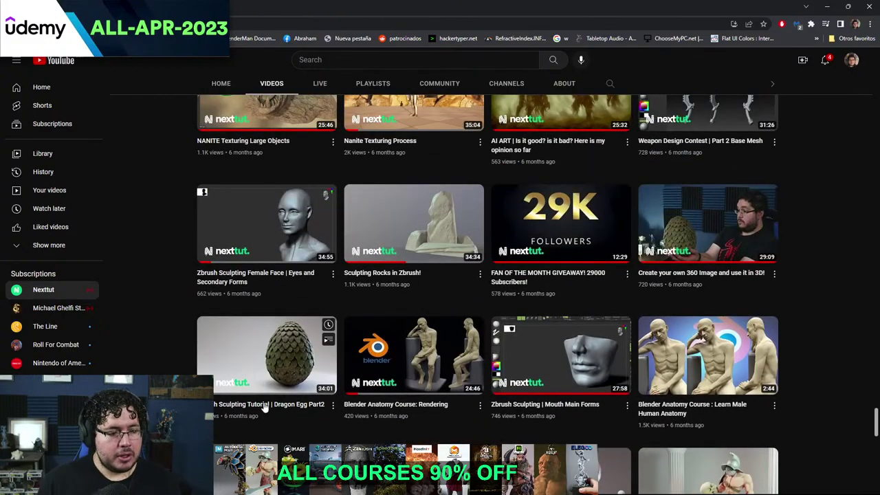
{"action": "mouse_move", "coordinate": [268, 411]}
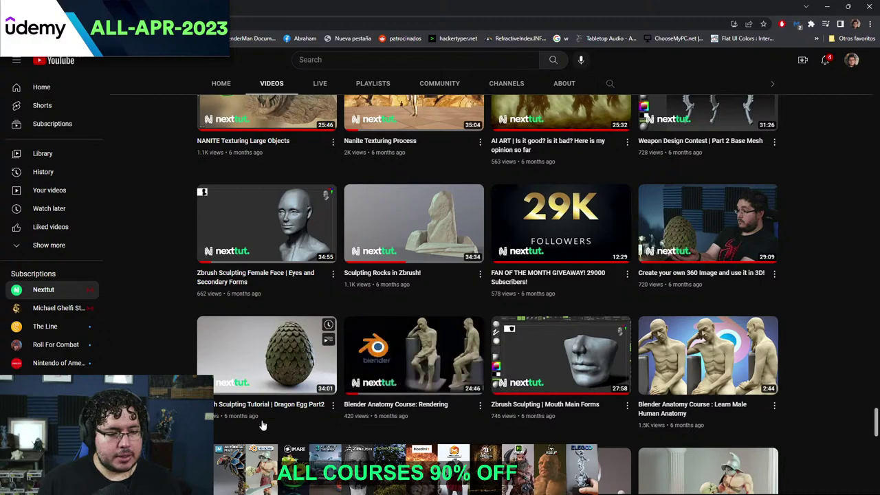
{"action": "scroll", "coordinate": [296, 408], "scroll_direction": "down", "scroll_amount": 1}
{"action": "scroll", "coordinate": [332, 347], "scroll_direction": "down", "scroll_amount": 9}
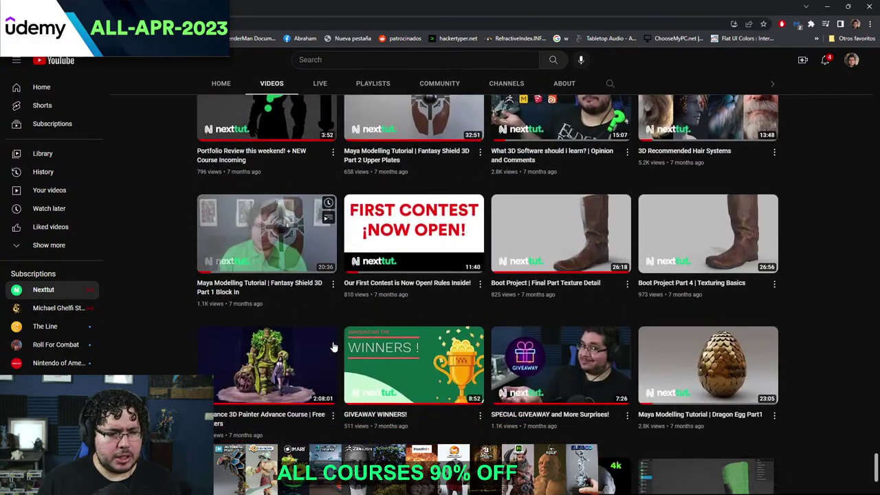
{"action": "scroll", "coordinate": [333, 347], "scroll_direction": "down", "scroll_amount": 1}
{"action": "mouse_move", "coordinate": [688, 372]}
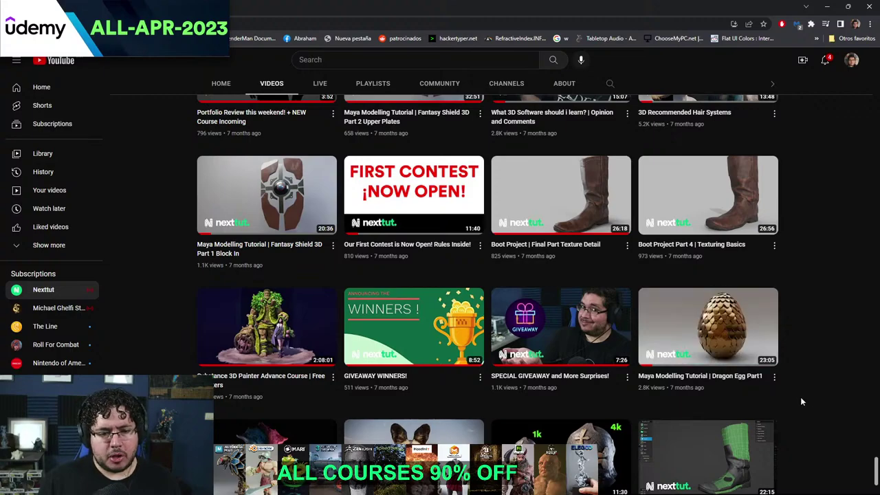
{"action": "scroll", "coordinate": [800, 402], "scroll_direction": "up", "scroll_amount": 6}
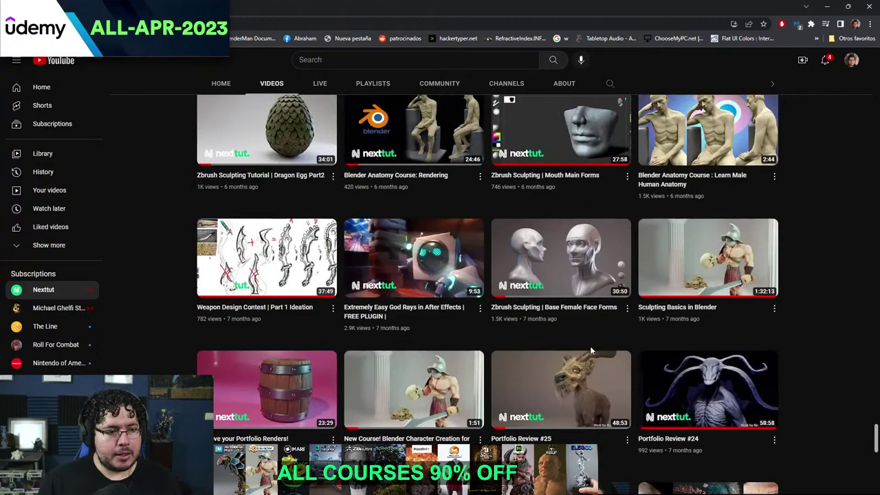
{"action": "scroll", "coordinate": [412, 340], "scroll_direction": "up", "scroll_amount": 3}
{"action": "mouse_move", "coordinate": [252, 325]}
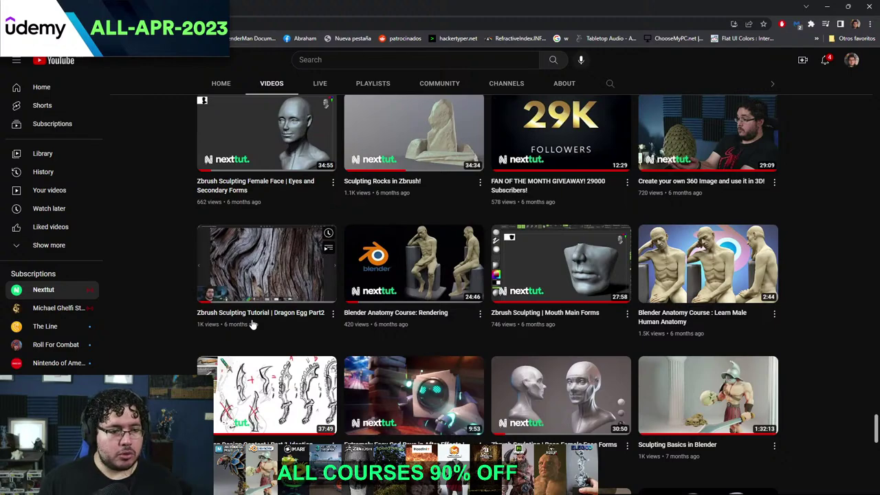
{"action": "mouse_move", "coordinate": [720, 154]}
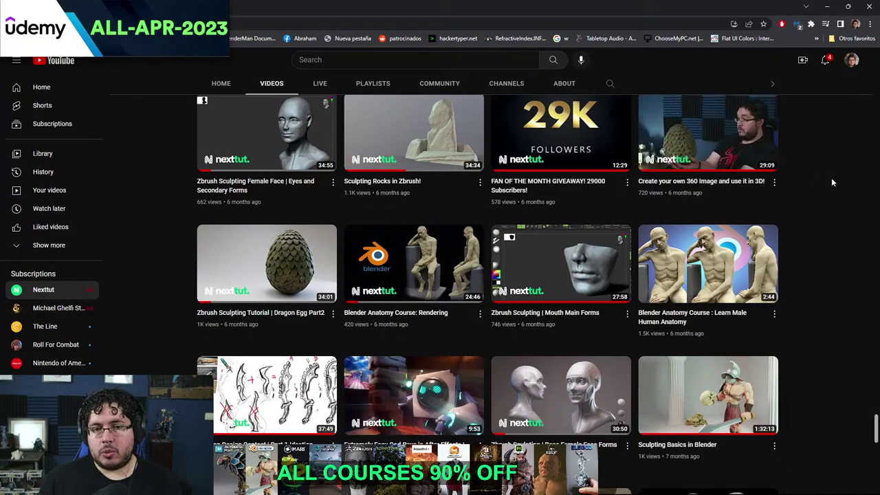
{"action": "scroll", "coordinate": [831, 180], "scroll_direction": "up", "scroll_amount": 1}
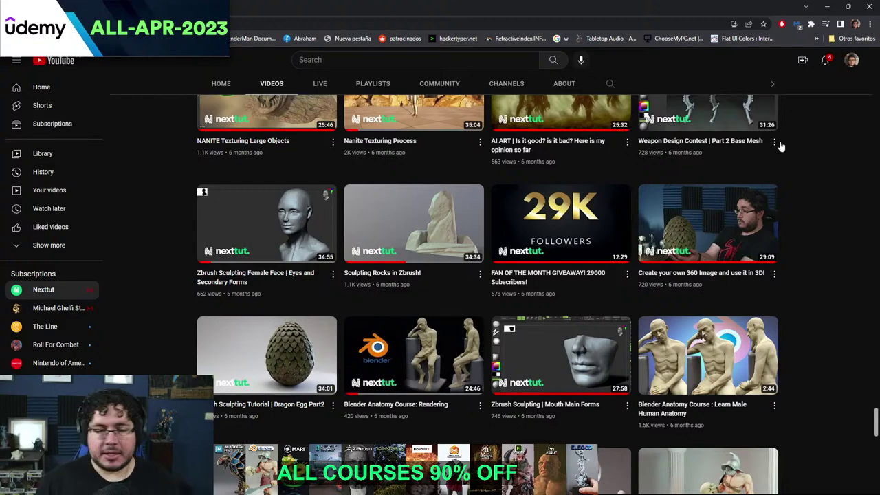
Switch back to Maya and soften all edges of the magic book retopology mesh.
{"action": "left_click", "coordinate": [829, 6]}
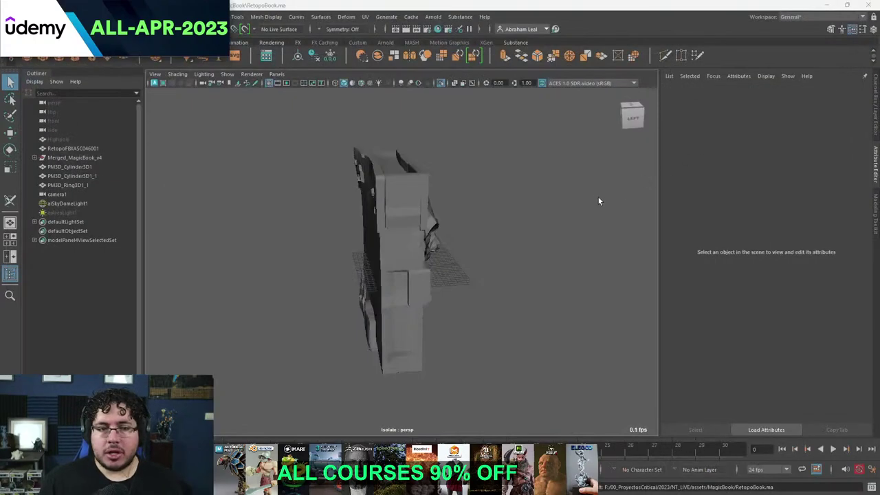
{"action": "left_click_drag", "start_coordinate": [505, 214], "coordinate": [440, 237], "text": "alt"}
{"action": "left_click", "coordinate": [465, 213]}
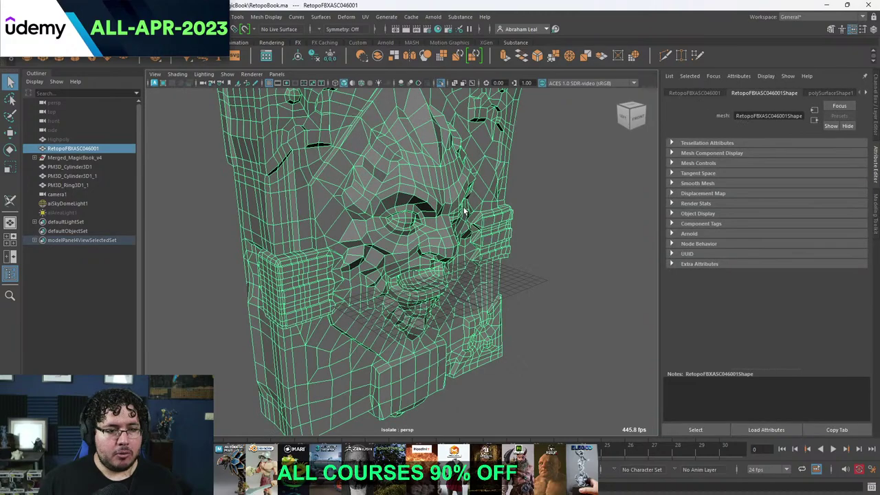
{"action": "left_click_drag", "start_coordinate": [545, 199], "coordinate": [482, 190], "text": "alt"}
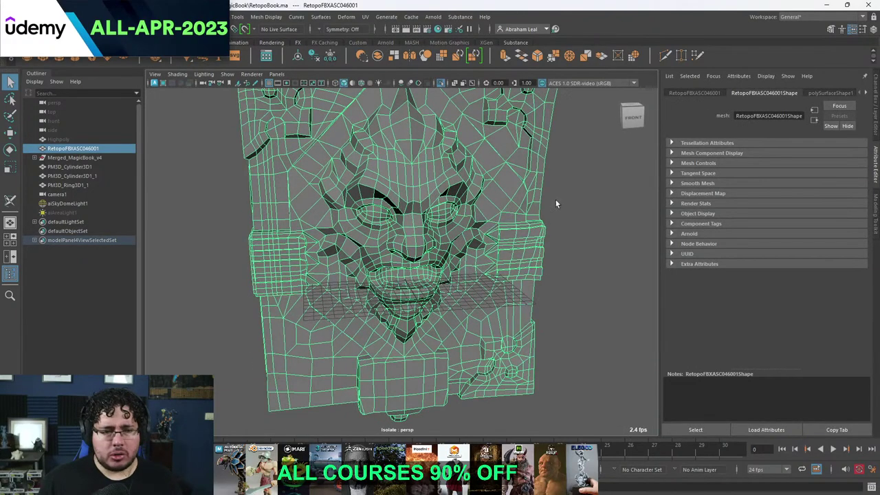
{"action": "left_click", "coordinate": [555, 200]}
{"action": "left_click", "coordinate": [462, 180]}
{"action": "left_click", "coordinate": [346, 17]}
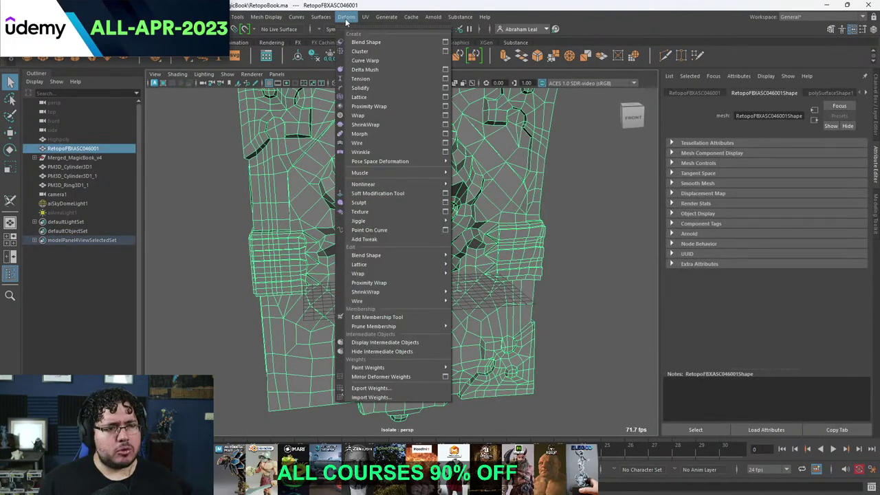
{"action": "mouse_move", "coordinate": [234, 19]}
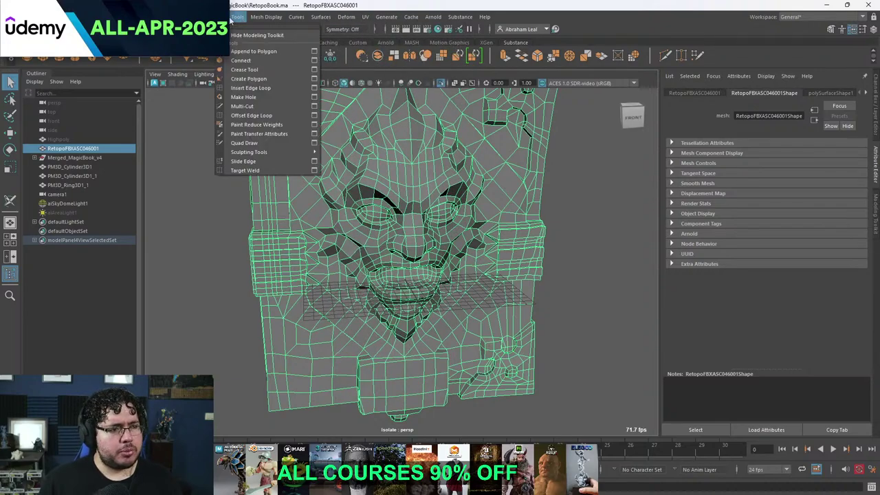
{"action": "mouse_move", "coordinate": [349, 15]}
{"action": "mouse_move", "coordinate": [265, 16]}
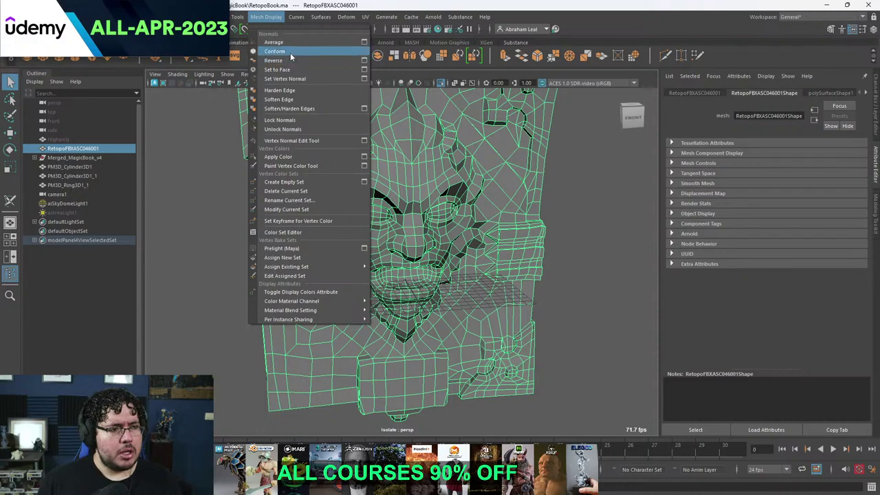
{"action": "left_click", "coordinate": [282, 99]}
{"action": "left_click", "coordinate": [583, 162]}
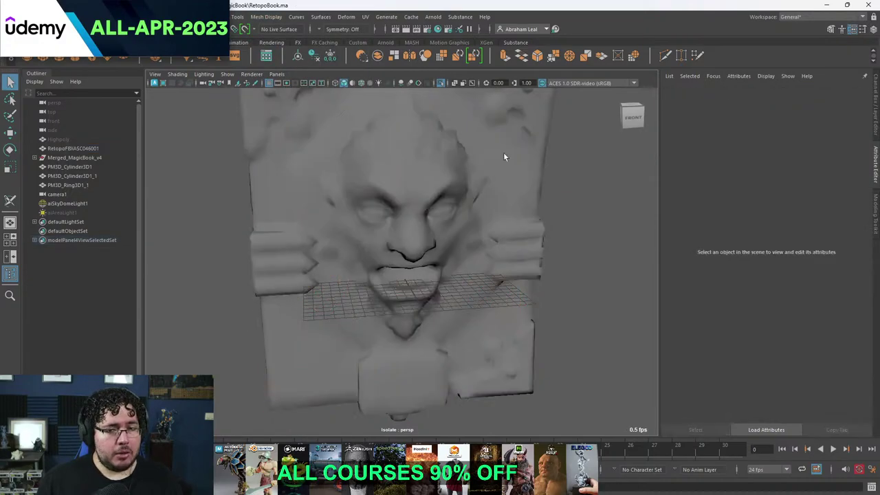
Try to unfold all of the book mesh's UV shells in the UV Editor, leaving the non-manifold geometry unfixed.
{"action": "left_click", "coordinate": [412, 142]}
{"action": "left_click_drag", "start_coordinate": [446, 174], "coordinate": [425, 91], "text": "alt"}
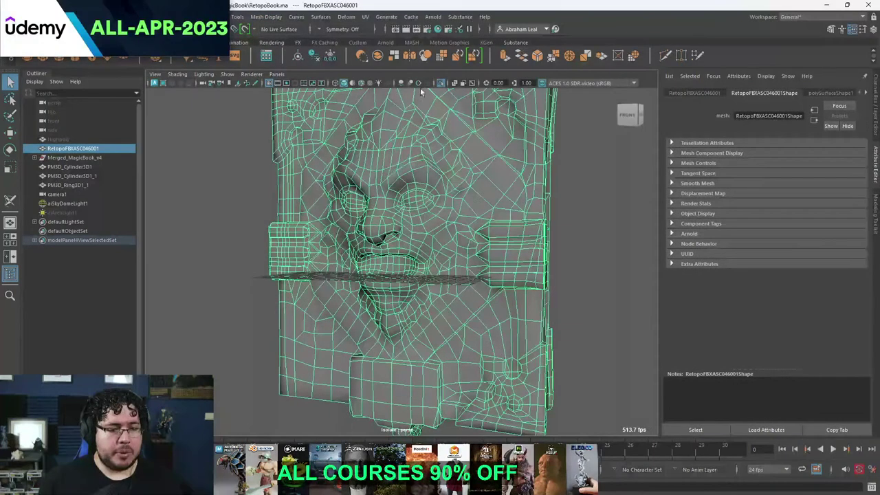
{"action": "left_click", "coordinate": [365, 17]}
{"action": "left_click", "coordinate": [376, 37]}
{"action": "scroll", "coordinate": [392, 175], "scroll_direction": "down", "scroll_amount": 5}
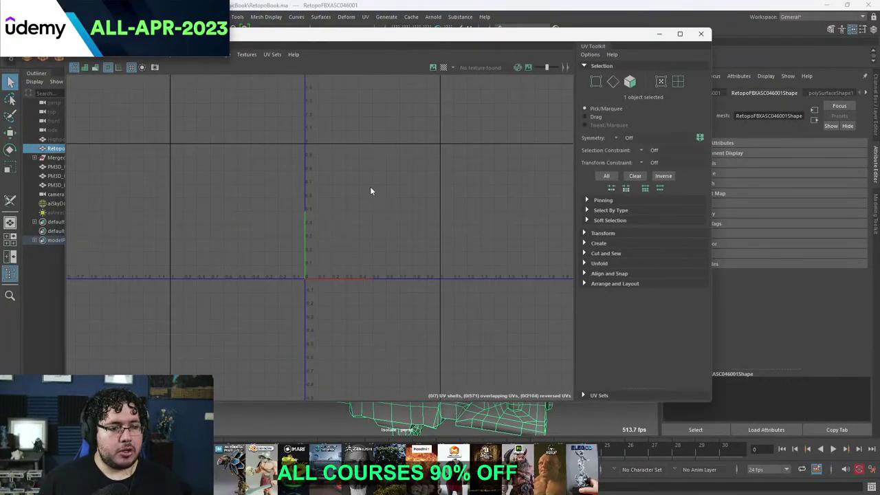
{"action": "right_click_drag", "start_coordinate": [369, 186], "coordinate": [330, 161]}
{"action": "left_click_drag", "start_coordinate": [276, 139], "coordinate": [491, 333]}
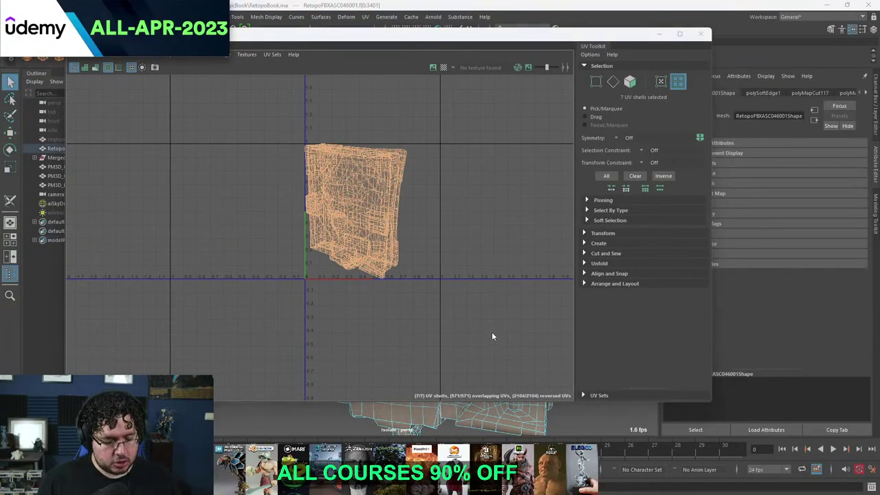
{"action": "key", "text": "ctrl+u"}
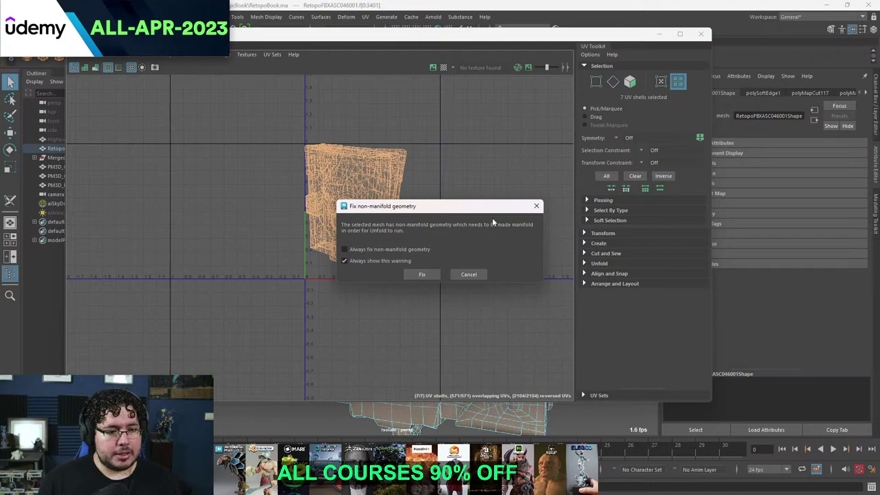
{"action": "left_click", "coordinate": [536, 206]}
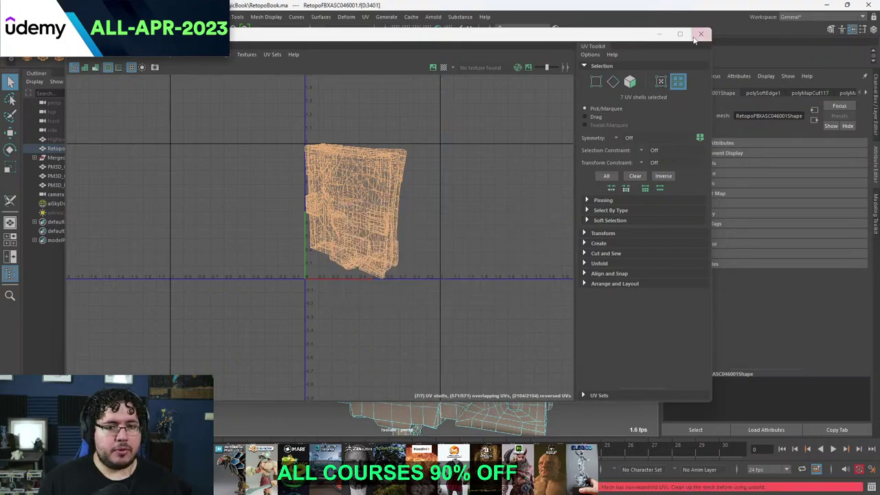
{"action": "left_click", "coordinate": [700, 34]}
{"action": "left_click", "coordinate": [529, 206]}
{"action": "left_click_drag", "start_coordinate": [530, 205], "coordinate": [392, 221], "text": "alt"}
{"action": "left_click", "coordinate": [571, 194]}
{"action": "left_click", "coordinate": [461, 222]}
{"action": "right_click_drag", "start_coordinate": [461, 221], "coordinate": [405, 221], "text": "alt"}
{"action": "left_click_drag", "start_coordinate": [406, 221], "coordinate": [533, 199], "text": "alt"}
{"action": "left_click", "coordinate": [533, 199]}
{"action": "left_click_drag", "start_coordinate": [562, 135], "coordinate": [487, 206]}
{"action": "left_click", "coordinate": [532, 145]}
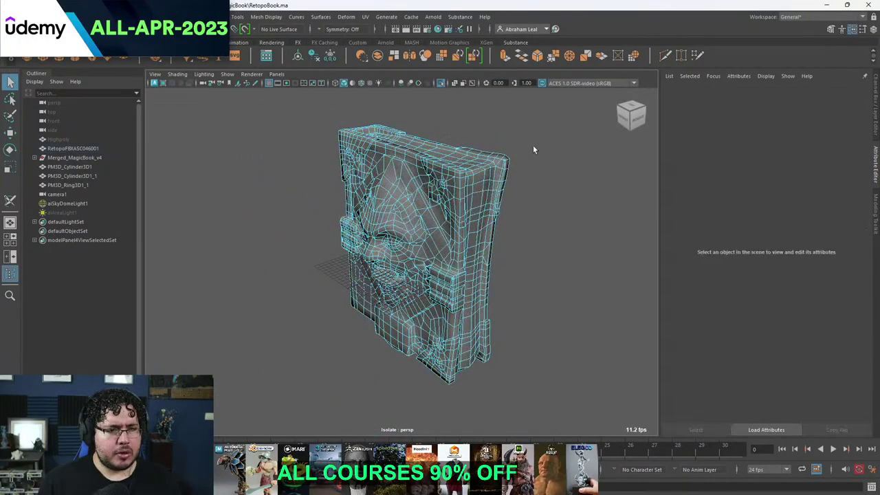
Run Cleanup on the whole book mesh to select matching polygons, limited to faces with more than 4 sides.
{"action": "left_click_drag", "start_coordinate": [533, 145], "coordinate": [505, 187]}
{"action": "left_click", "coordinate": [531, 143]}
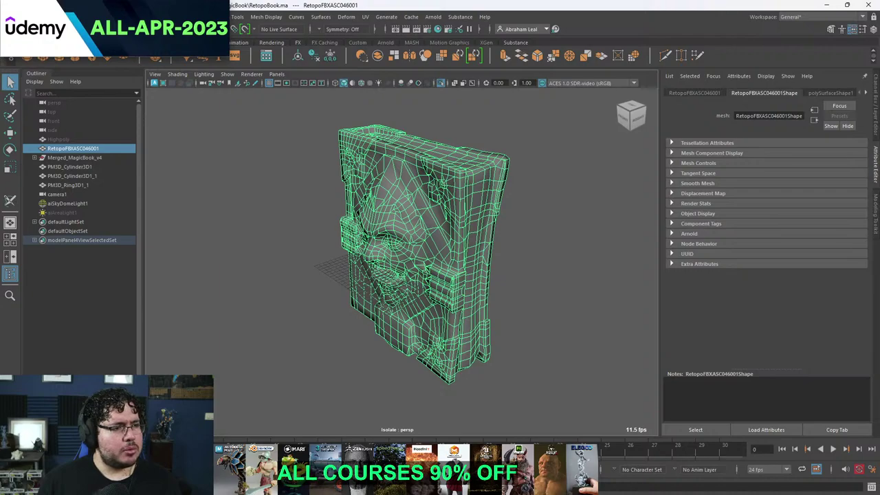
{"action": "left_click", "coordinate": [175, 17]}
{"action": "left_click", "coordinate": [258, 225]}
{"action": "left_click", "coordinate": [176, 17]}
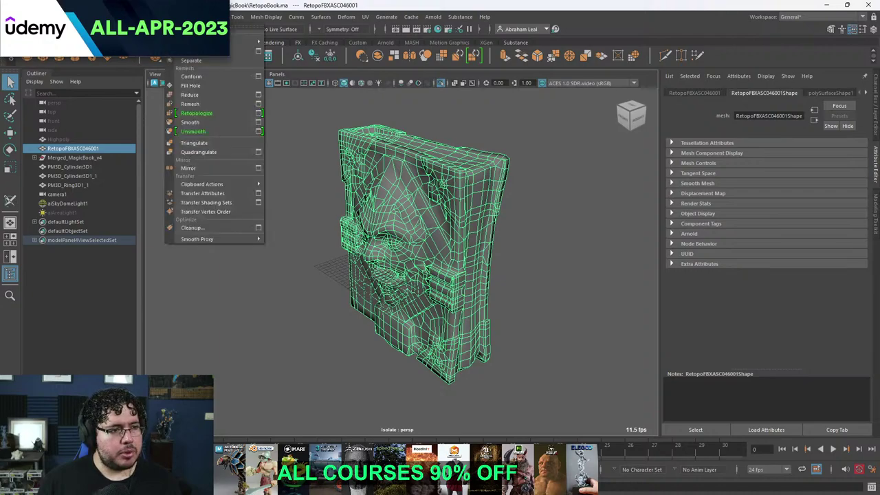
{"action": "left_click", "coordinate": [257, 227]}
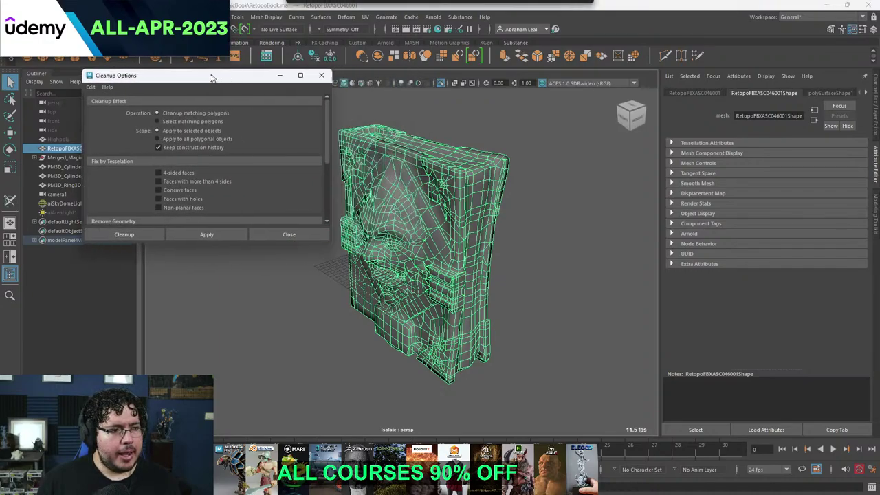
{"action": "left_click_drag", "start_coordinate": [212, 78], "coordinate": [204, 79]}
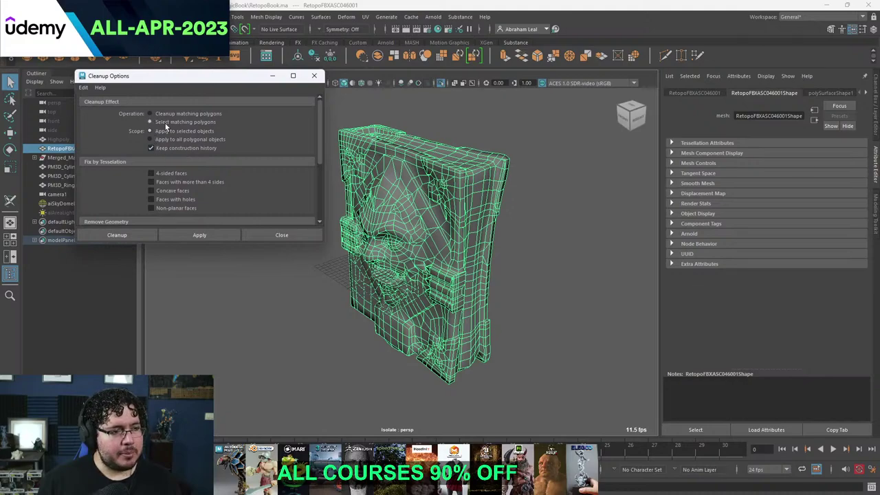
{"action": "scroll", "coordinate": [175, 148], "scroll_direction": "down", "scroll_amount": 1}
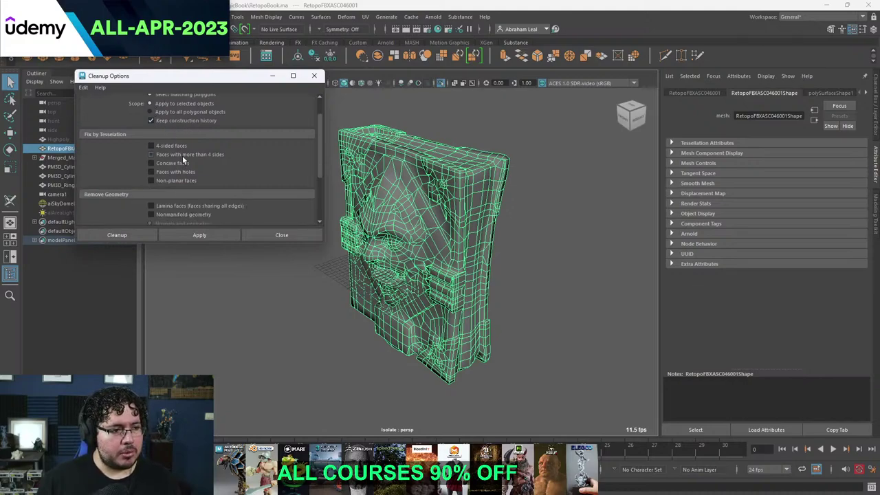
{"action": "left_click", "coordinate": [182, 156]}
{"action": "left_click", "coordinate": [213, 235]}
Examine the flagged faces above the forehead on the cover at vertex level, comparing them with the smooth preview.
{"action": "left_click_drag", "start_coordinate": [412, 271], "coordinate": [475, 227], "text": "alt"}
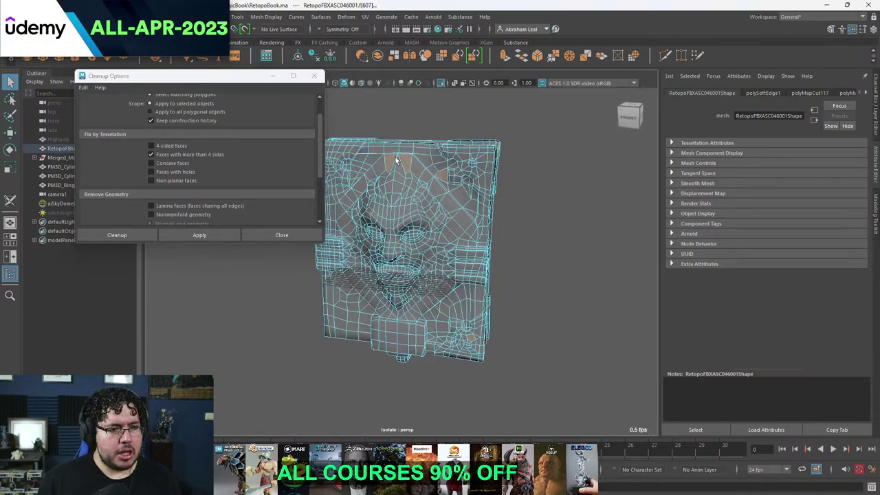
{"action": "scroll", "coordinate": [398, 158], "scroll_direction": "up", "scroll_amount": 5}
{"action": "middle_click_drag", "start_coordinate": [412, 157], "coordinate": [418, 251], "text": "alt"}
{"action": "scroll", "coordinate": [420, 241], "scroll_direction": "up", "scroll_amount": 3}
{"action": "right_click", "coordinate": [430, 186]}
{"action": "right_click_drag", "start_coordinate": [427, 186], "coordinate": [385, 184]}
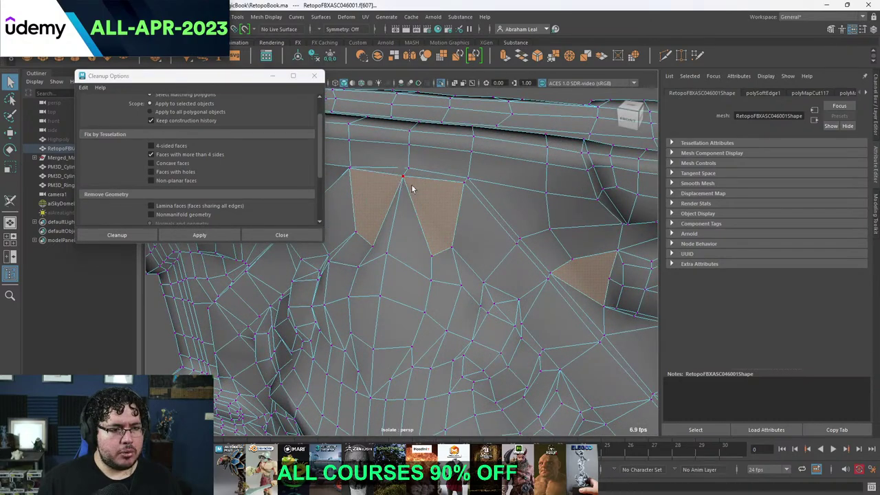
{"action": "scroll", "coordinate": [416, 188], "scroll_direction": "up", "scroll_amount": 4}
{"action": "key", "text": "3"}
{"action": "left_click_drag", "start_coordinate": [432, 194], "coordinate": [479, 225], "text": "alt"}
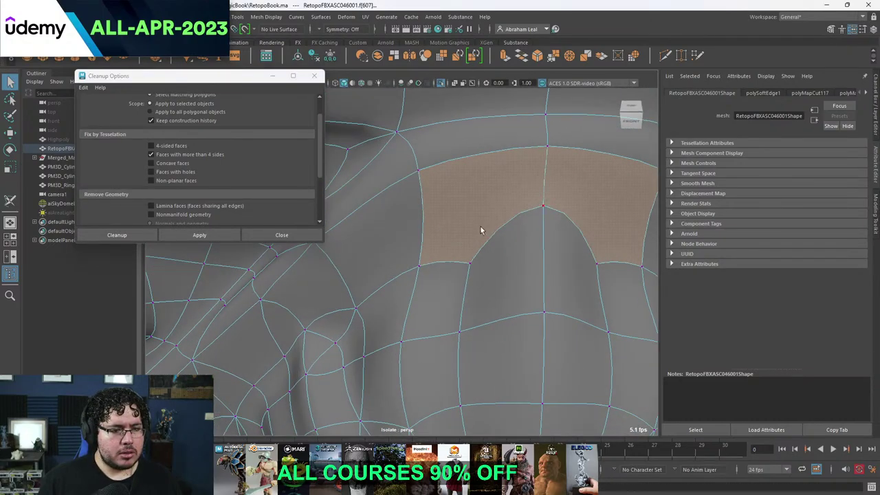
{"action": "key", "text": "1"}
{"action": "middle_click_drag", "start_coordinate": [483, 221], "coordinate": [460, 230], "text": "alt"}
{"action": "scroll", "coordinate": [467, 245], "scroll_direction": "down", "scroll_amount": 5}
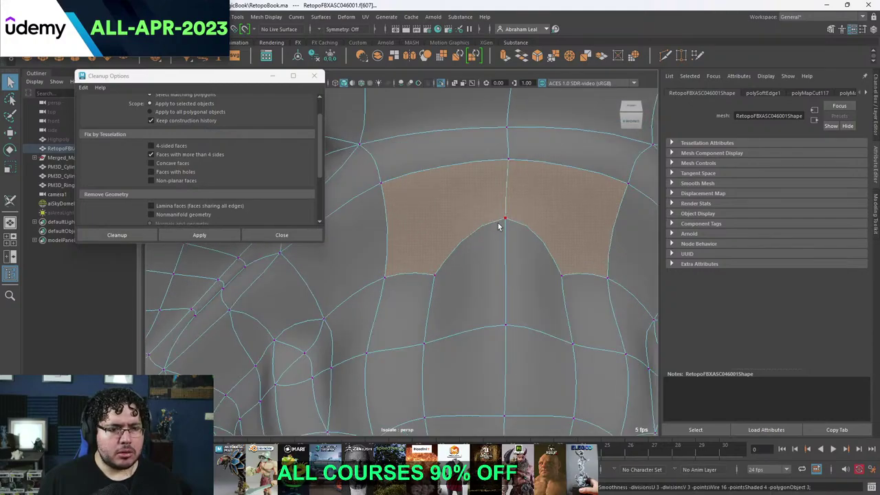
{"action": "scroll", "coordinate": [481, 224], "scroll_direction": "up", "scroll_amount": 8}
{"action": "scroll", "coordinate": [505, 262], "scroll_direction": "down", "scroll_amount": 3}
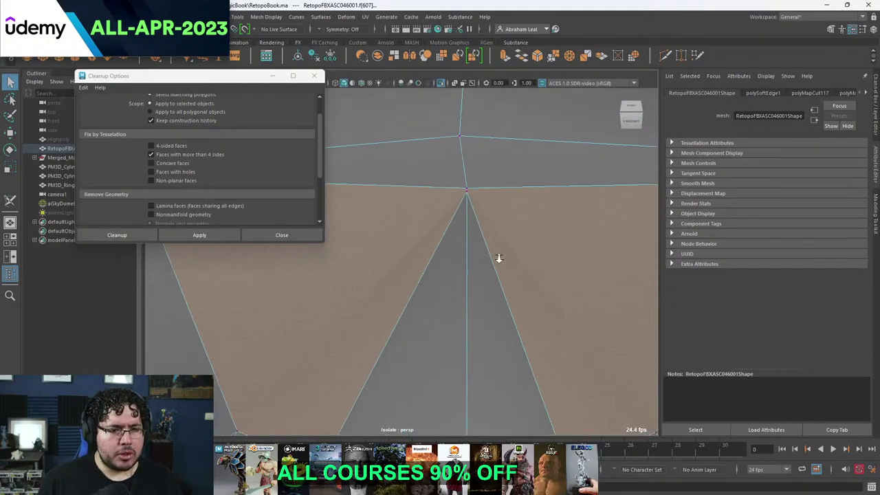
Merge the overlapping vertices at the tip between the two flagged faces above the forehead, using wireframe display.
{"action": "key", "text": "4"}
{"action": "left_click_drag", "start_coordinate": [491, 189], "coordinate": [487, 192], "text": "alt"}
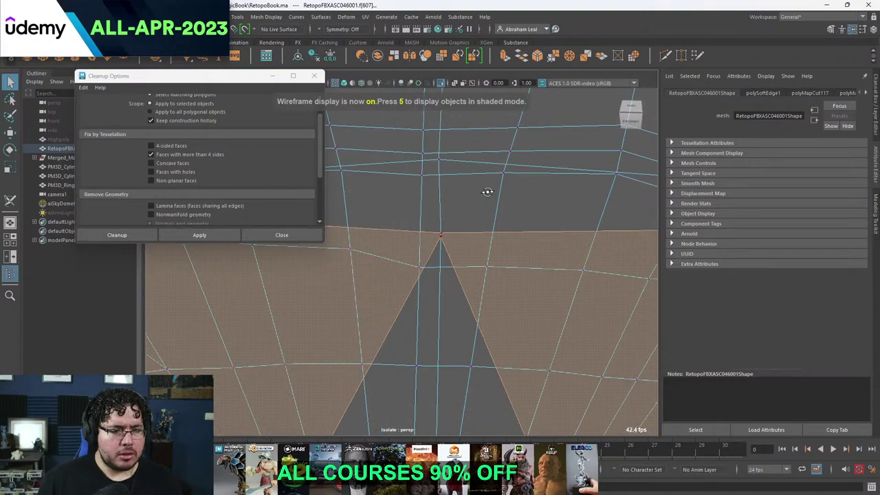
{"action": "left_click_drag", "start_coordinate": [441, 238], "coordinate": [474, 245]}
{"action": "left_click", "coordinate": [565, 58]}
{"action": "scroll", "coordinate": [473, 241], "scroll_direction": "down", "scroll_amount": 4}
{"action": "scroll", "coordinate": [467, 226], "scroll_direction": "down", "scroll_amount": 5}
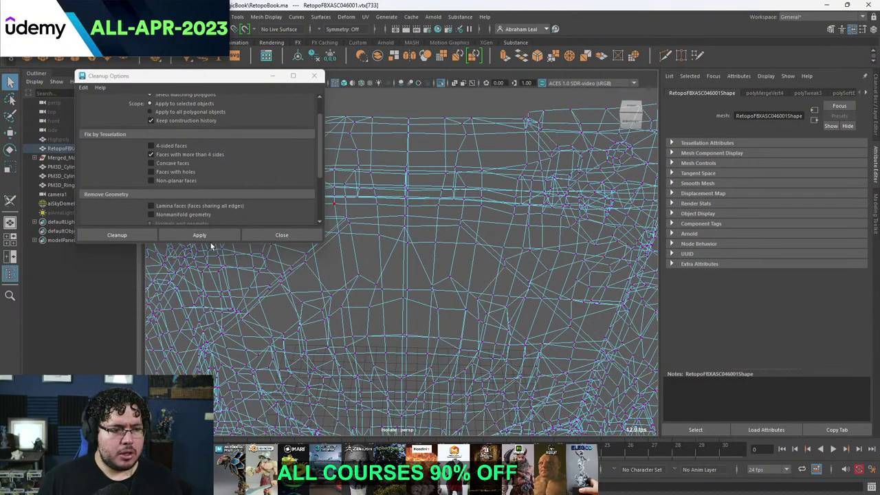
Rerun Cleanup on the whole book to select faces with more than 4 sides, and restore shaded display.
{"action": "key", "text": "F8"}
{"action": "left_click", "coordinate": [198, 237]}
{"action": "mouse_move", "coordinate": [401, 226]}
{"action": "left_mouse_down", "text": "alt"}
{"action": "mouse_move", "coordinate": [468, 218]}
{"action": "mouse_move", "coordinate": [457, 195]}
{"action": "mouse_move", "coordinate": [503, 200]}
{"action": "mouse_move", "coordinate": [471, 215]}
{"action": "left_mouse_up", "text": "alt"}
{"action": "scroll", "coordinate": [475, 216], "scroll_direction": "up", "scroll_amount": 3}
{"action": "key", "text": "5"}
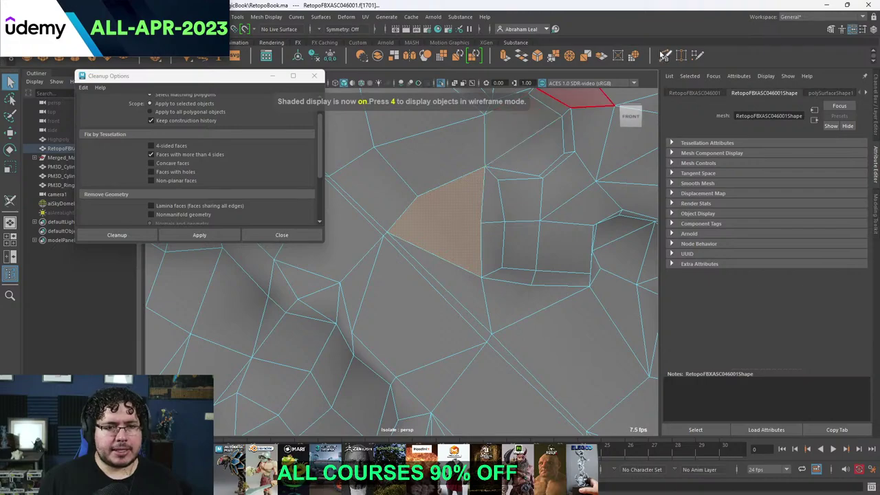
Split the flagged face beside the cover's upper corner ornament with a Multi-Cut between its two opposite middle vertices.
{"action": "key", "text": "ctrl+shift+x"}
{"action": "left_click", "coordinate": [417, 197]}
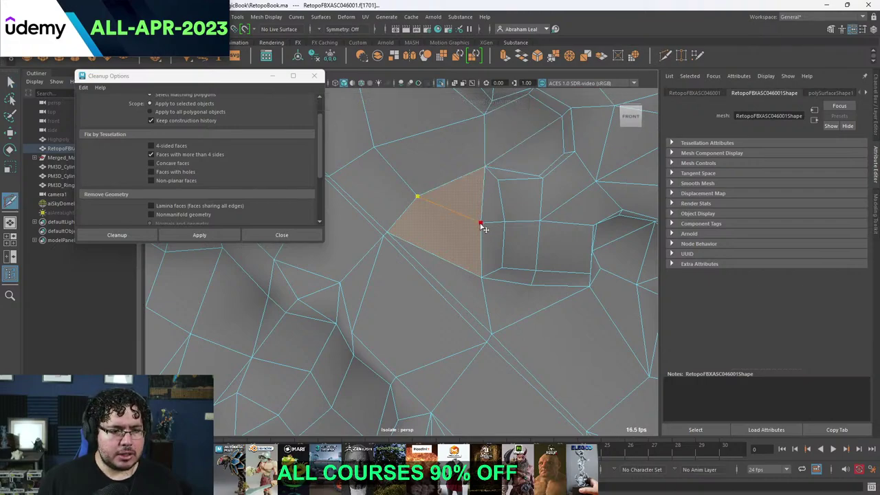
{"action": "left_click", "coordinate": [481, 224]}
{"action": "key", "text": "Return"}
{"action": "right_click_drag", "start_coordinate": [481, 224], "coordinate": [406, 220], "text": "alt"}
{"action": "middle_click_drag", "start_coordinate": [405, 219], "coordinate": [520, 186], "text": "alt"}
{"action": "key", "text": "q"}
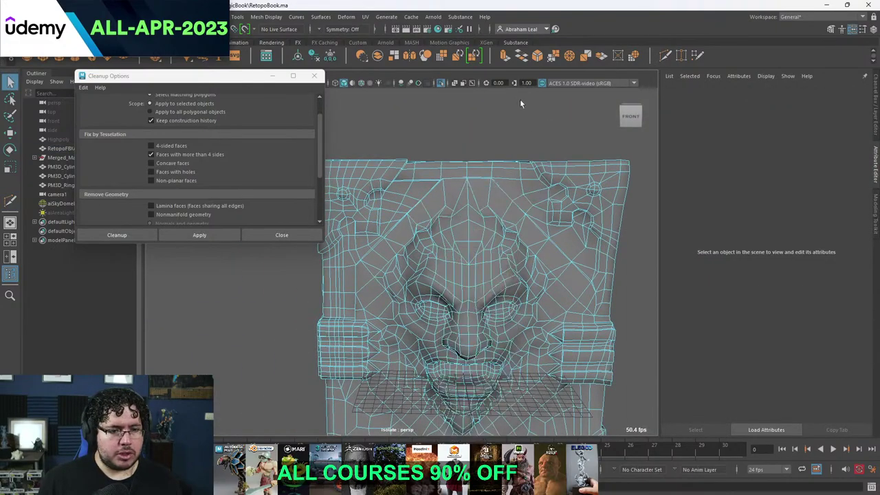
Return the book mesh to object mode and reapply Cleanup to select the remaining faces with more than 4 sides.
{"action": "left_click", "coordinate": [490, 172]}
{"action": "right_click_drag", "start_coordinate": [492, 178], "coordinate": [516, 167]}
{"action": "left_click", "coordinate": [515, 177]}
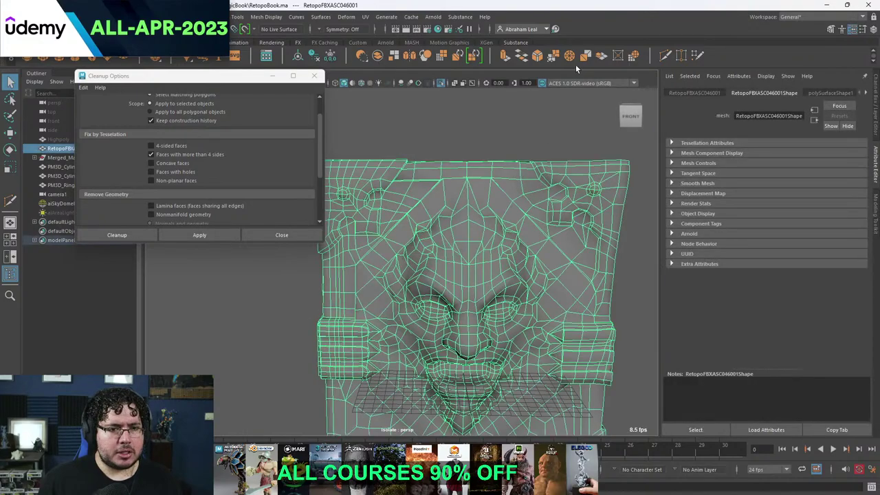
{"action": "key", "text": "3"}
{"action": "key", "text": "1"}
{"action": "left_click", "coordinate": [207, 236]}
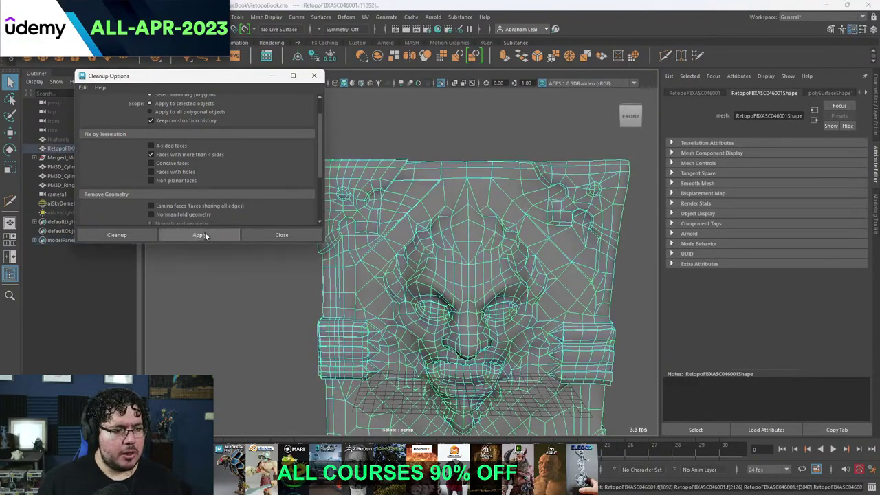
{"action": "left_click_drag", "start_coordinate": [460, 230], "coordinate": [476, 215], "text": "alt"}
{"action": "right_click_drag", "start_coordinate": [476, 215], "coordinate": [522, 152]}
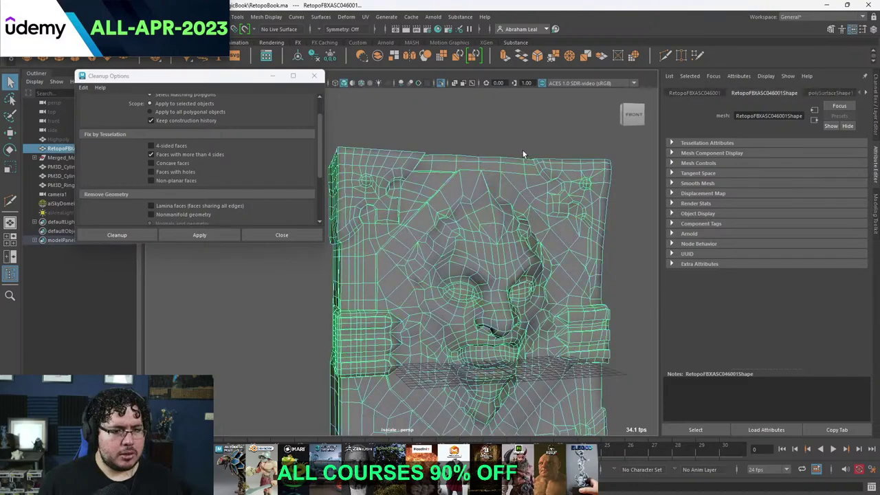
{"action": "left_click", "coordinate": [227, 235]}
Split the flagged face above the lower-corner rivet on the front cover with a Multi-Cut between two opposite vertices.
{"action": "middle_click_drag", "start_coordinate": [342, 270], "coordinate": [380, 197], "text": "alt"}
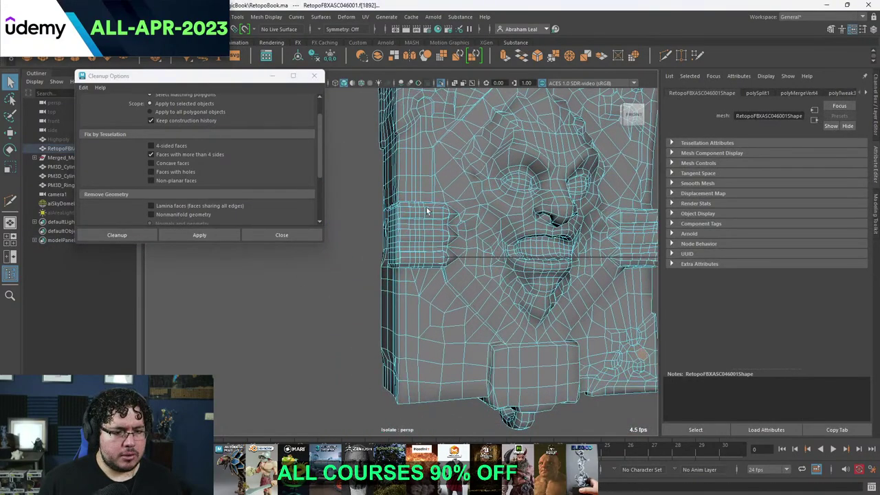
{"action": "left_click_drag", "start_coordinate": [498, 209], "coordinate": [469, 211], "text": "alt"}
{"action": "middle_click_drag", "start_coordinate": [588, 298], "coordinate": [405, 176], "text": "alt"}
{"action": "right_click_drag", "start_coordinate": [404, 177], "coordinate": [519, 269], "text": "alt"}
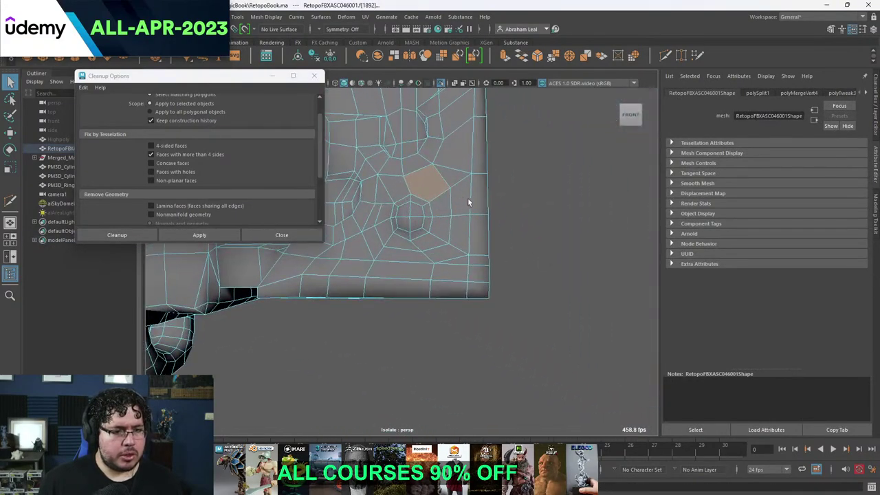
{"action": "right_click_drag", "start_coordinate": [364, 103], "coordinate": [481, 96], "text": "alt"}
{"action": "middle_click_drag", "start_coordinate": [481, 96], "coordinate": [417, 246], "text": "alt"}
{"action": "scroll", "coordinate": [412, 241], "scroll_direction": "down", "scroll_amount": 1}
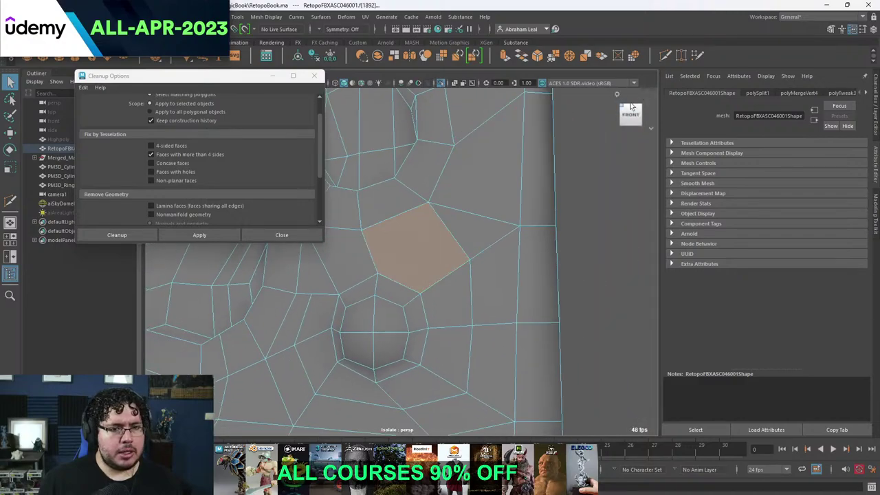
{"action": "left_click", "coordinate": [665, 56]}
{"action": "left_click", "coordinate": [377, 273]}
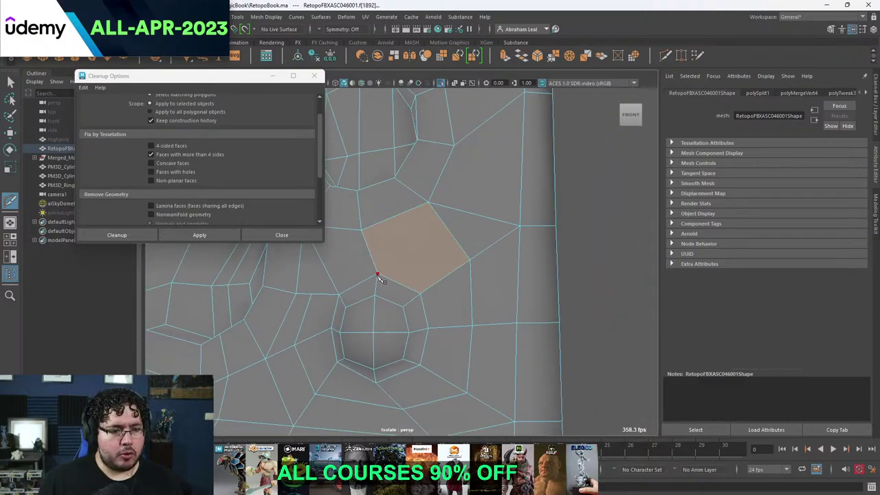
{"action": "left_click", "coordinate": [427, 209]}
{"action": "key", "text": "Return"}
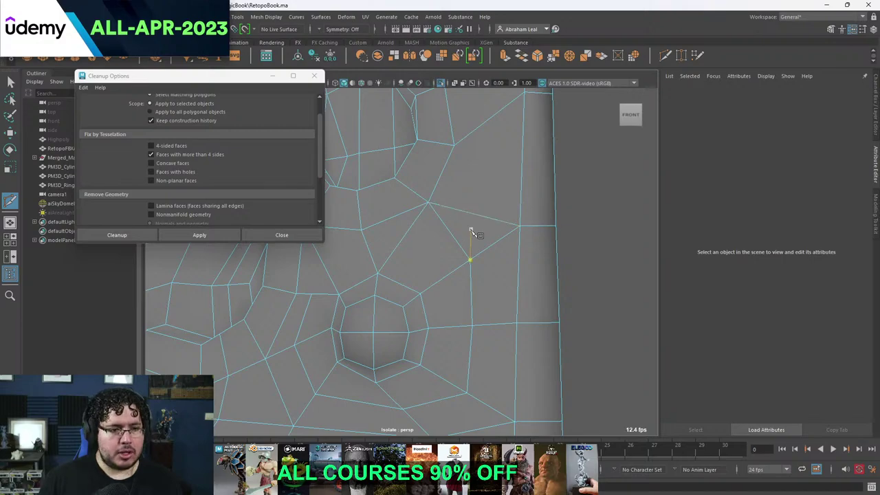
Return the book mesh to object mode and rerun Cleanup to select any faces with more than 4 sides.
{"action": "right_click_drag", "start_coordinate": [479, 237], "coordinate": [485, 178], "text": "alt"}
{"action": "key", "text": "q"}
{"action": "left_click", "coordinate": [485, 178]}
{"action": "left_click", "coordinate": [416, 221]}
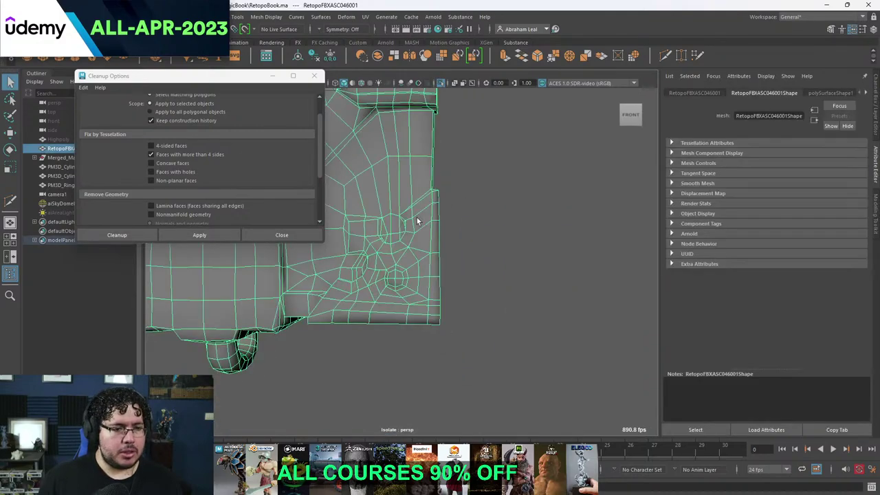
{"action": "left_click", "coordinate": [173, 237]}
Split the half-round flagged face above the back cover's lower-corner ornament with a Multi-Cut at its lower middle vertex.
{"action": "scroll", "coordinate": [364, 230], "scroll_direction": "down", "scroll_amount": 2}
{"action": "scroll", "coordinate": [364, 230], "scroll_direction": "down", "scroll_amount": 4}
{"action": "left_click_drag", "start_coordinate": [364, 229], "coordinate": [269, 238], "text": "alt"}
{"action": "left_click_drag", "start_coordinate": [416, 207], "coordinate": [393, 196], "text": "alt"}
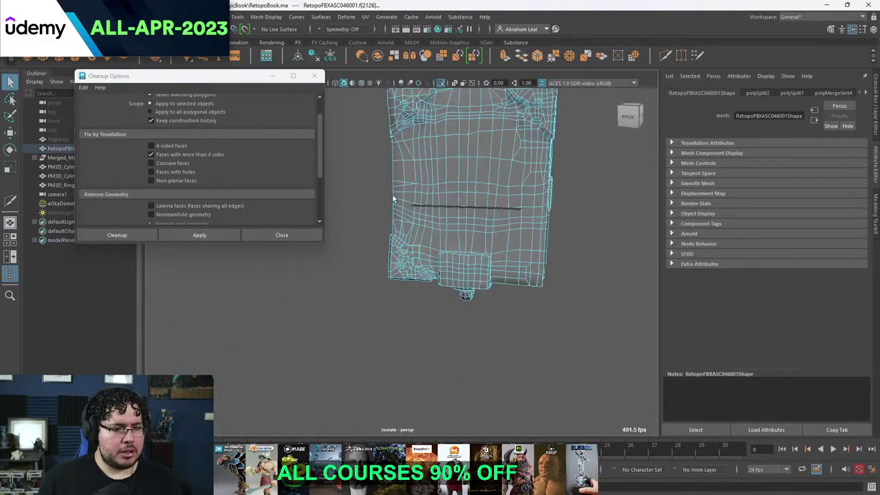
{"action": "scroll", "coordinate": [371, 213], "scroll_direction": "up", "scroll_amount": 6}
{"action": "right_click_drag", "start_coordinate": [369, 216], "coordinate": [490, 238], "text": "alt"}
{"action": "left_click_drag", "start_coordinate": [489, 238], "coordinate": [415, 195], "text": "alt"}
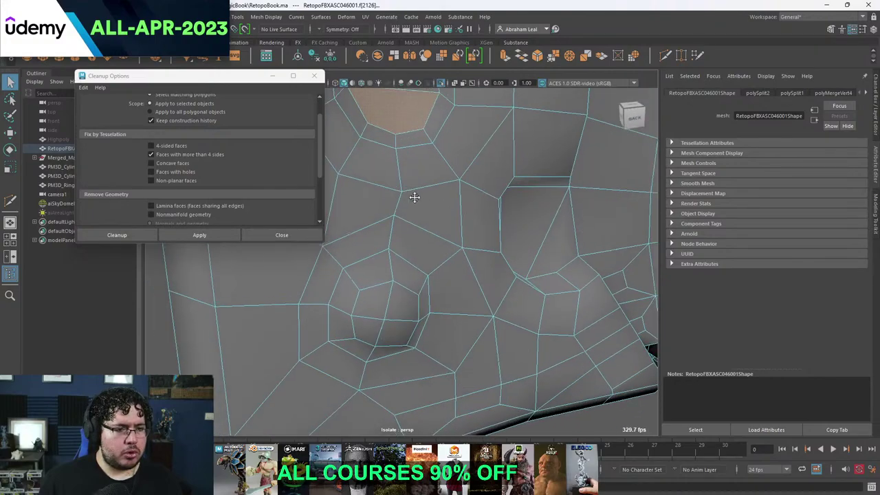
{"action": "middle_click_drag", "start_coordinate": [426, 165], "coordinate": [460, 244], "text": "alt"}
{"action": "left_click", "coordinate": [664, 57]}
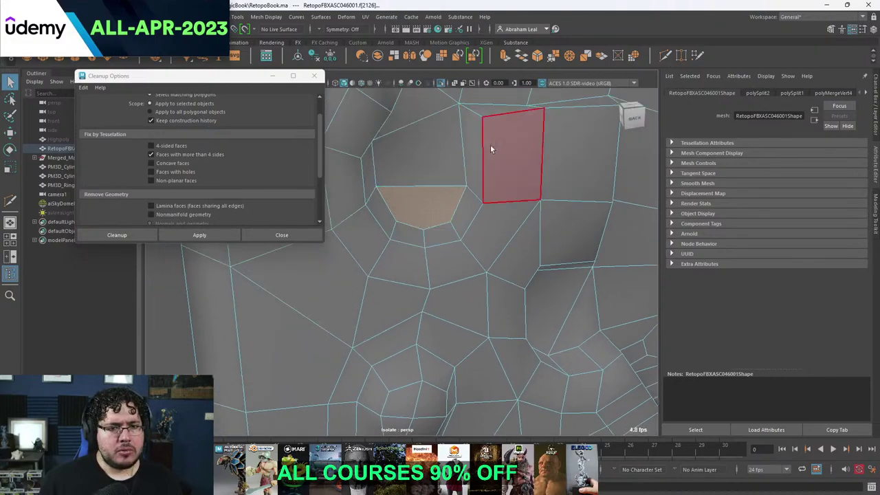
{"action": "left_click", "coordinate": [423, 230]}
{"action": "key", "text": "Return"}
{"action": "scroll", "coordinate": [456, 224], "scroll_direction": "down", "scroll_amount": 10}
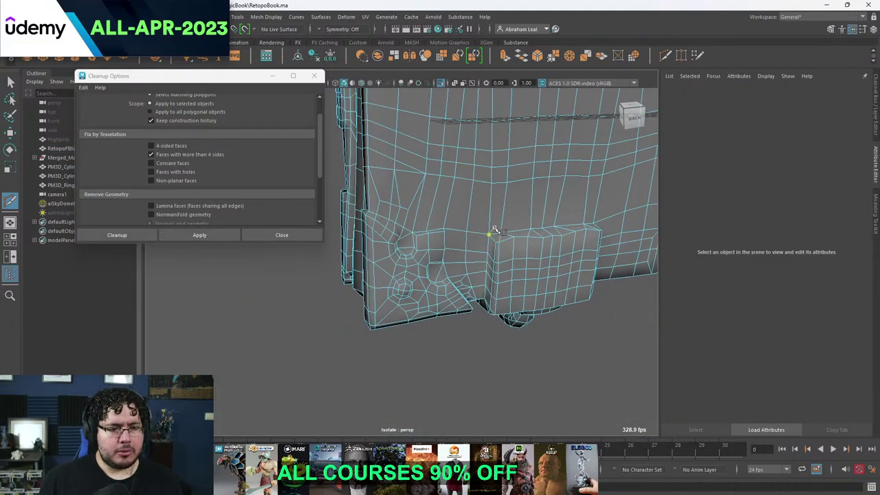
Leave the Multi-Cut, reselect the book as an object and reapply Cleanup for faces with more than 4 sides.
{"action": "key", "text": "q"}
{"action": "right_click_drag", "start_coordinate": [485, 205], "coordinate": [518, 164]}
{"action": "left_click", "coordinate": [199, 235]}
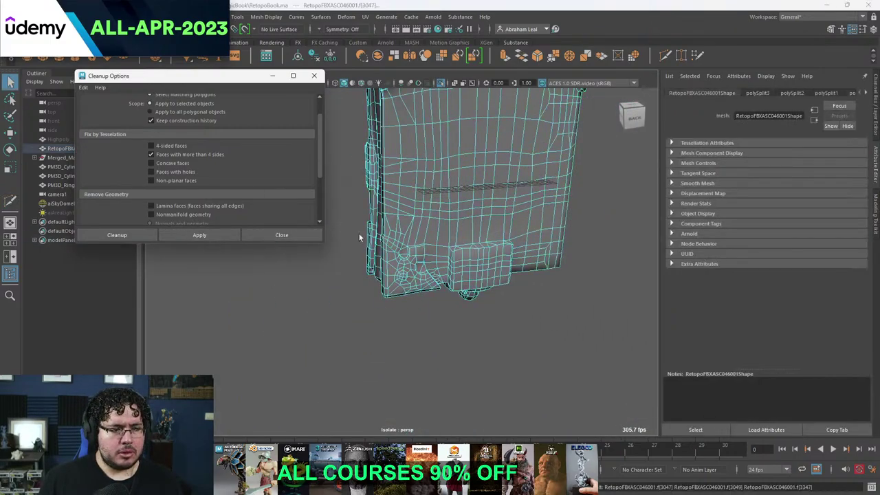
Delete the long flagged face and the thin face beneath it, beside the raised band on the book's side.
{"action": "left_click_drag", "start_coordinate": [358, 234], "coordinate": [401, 225], "text": "alt"}
{"action": "key", "text": "4"}
{"action": "right_click_drag", "start_coordinate": [401, 225], "coordinate": [483, 306], "text": "alt"}
{"action": "key", "text": "5"}
{"action": "left_click_drag", "start_coordinate": [440, 305], "coordinate": [458, 269], "text": "alt"}
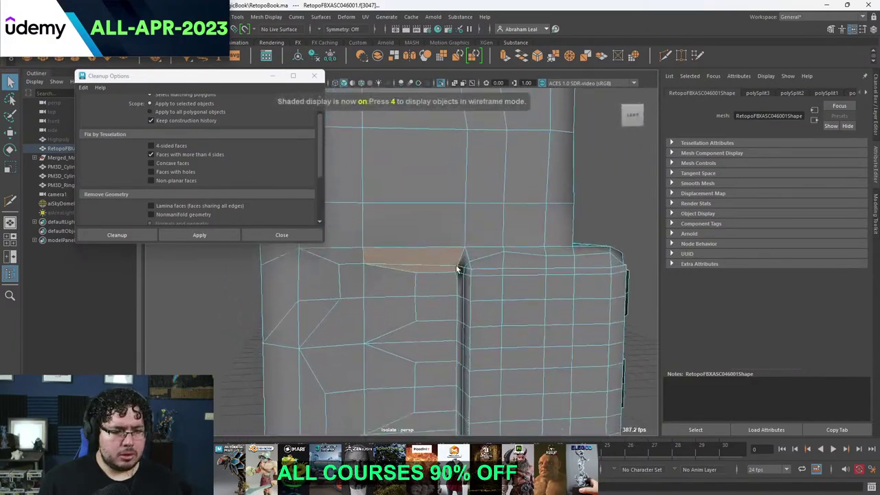
{"action": "right_click_drag", "start_coordinate": [458, 268], "coordinate": [480, 307], "text": "alt"}
{"action": "left_click", "coordinate": [458, 247]}
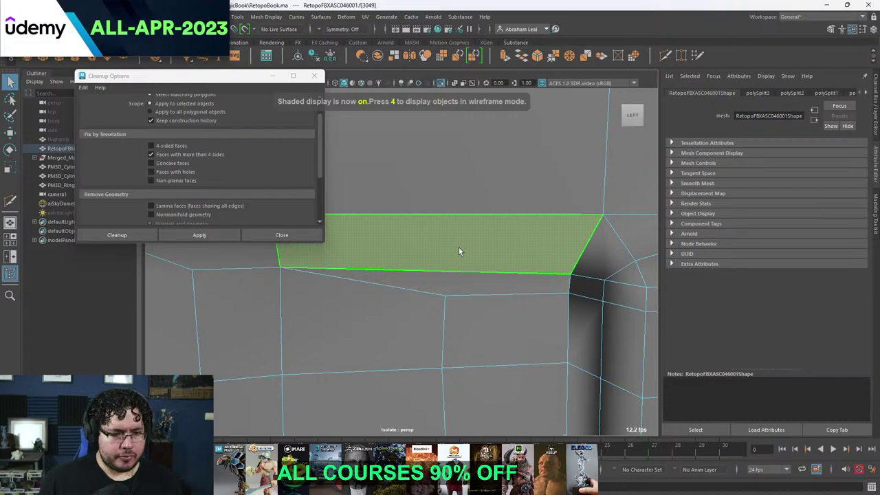
{"action": "key", "text": "Delete"}
{"action": "left_click", "coordinate": [491, 296]}
{"action": "key", "text": "Delete"}
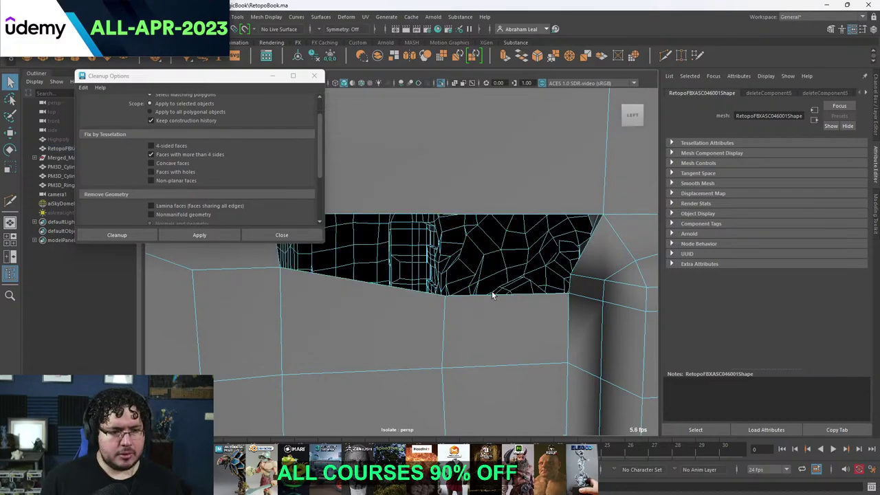
Close the hole on the book's side by bridging its two short side edges and the edges of the remaining gap.
{"action": "left_click_drag", "start_coordinate": [491, 296], "coordinate": [508, 231], "text": "alt"}
{"action": "right_click", "coordinate": [508, 231]}
{"action": "right_click_drag", "start_coordinate": [508, 232], "coordinate": [509, 207]}
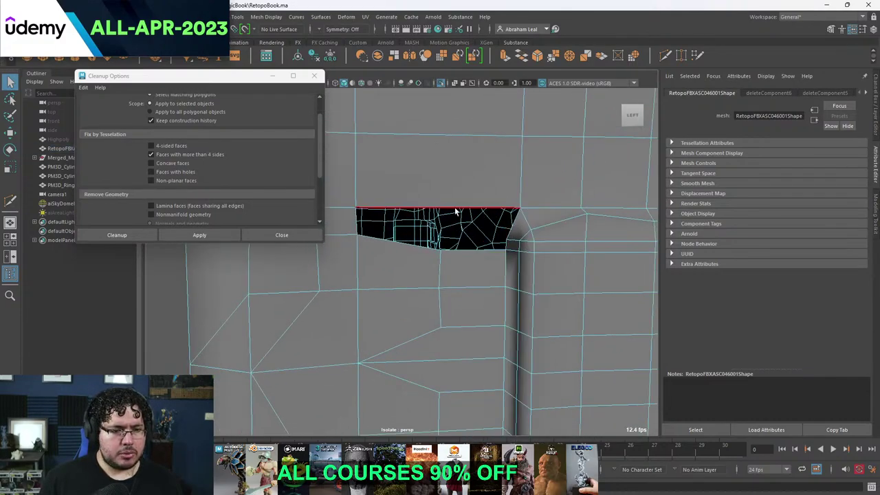
{"action": "left_click", "coordinate": [357, 223]}
{"action": "left_click", "coordinate": [516, 225]}
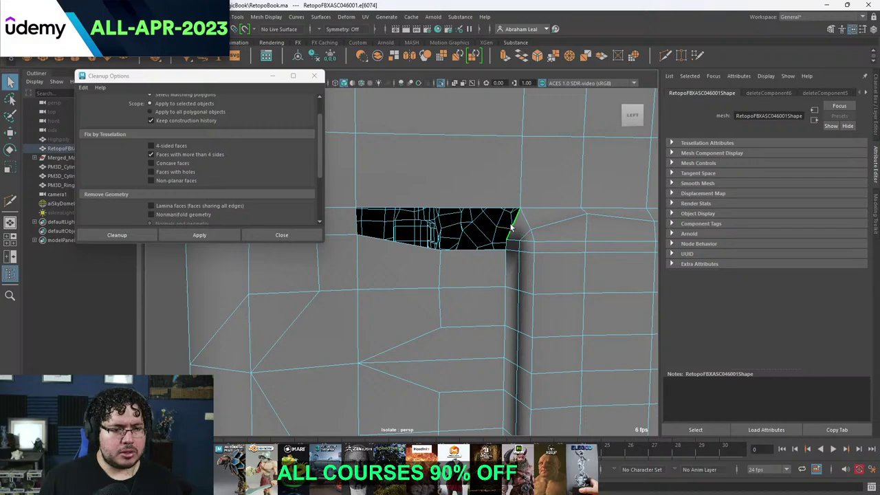
{"action": "left_click", "coordinate": [357, 226], "text": "shift"}
{"action": "left_click", "coordinate": [518, 53]}
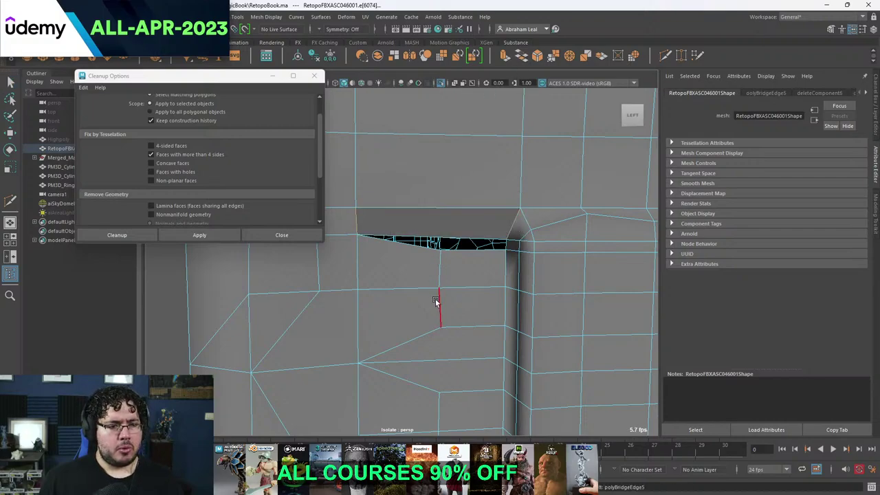
{"action": "left_click", "coordinate": [456, 239]}
{"action": "left_click", "coordinate": [459, 250], "text": "shift"}
{"action": "key", "text": "g"}
Return the book to object mode, reapply Cleanup for faces with more than 4 sides, and show it in wireframe.
{"action": "right_click_drag", "start_coordinate": [451, 242], "coordinate": [494, 201]}
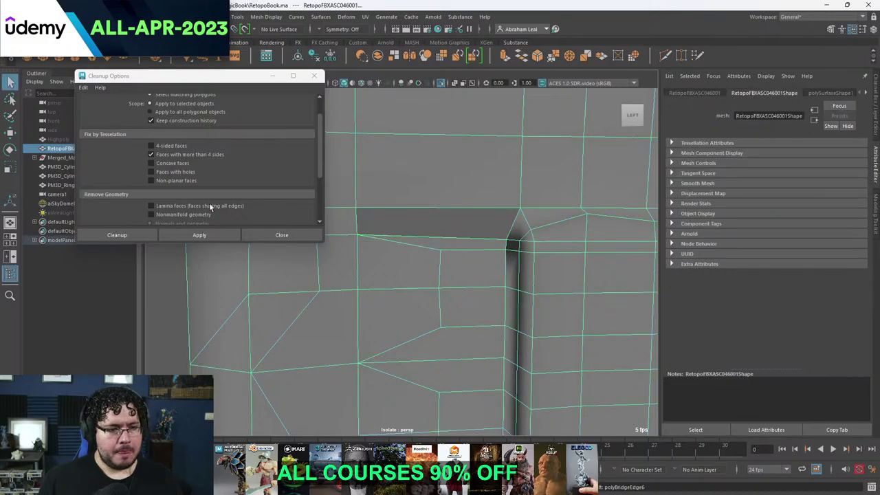
{"action": "left_click", "coordinate": [199, 232]}
{"action": "scroll", "coordinate": [458, 239], "scroll_direction": "down", "scroll_amount": 10}
{"action": "key", "text": "4"}
In shaded display, split the small flagged face where the cover meets the side clasp with a Multi-Cut between its upper and lower vertices.
{"action": "left_click_drag", "start_coordinate": [459, 239], "coordinate": [304, 243], "text": "alt"}
{"action": "scroll", "coordinate": [389, 231], "scroll_direction": "up", "scroll_amount": 8}
{"action": "mouse_move", "coordinate": [389, 232]}
{"action": "left_mouse_down", "text": "alt"}
{"action": "mouse_move", "coordinate": [516, 259]}
{"action": "mouse_move", "coordinate": [591, 304]}
{"action": "mouse_move", "coordinate": [480, 256]}
{"action": "mouse_move", "coordinate": [472, 283]}
{"action": "mouse_move", "coordinate": [481, 261]}
{"action": "mouse_move", "coordinate": [454, 248]}
{"action": "left_mouse_up", "text": "alt"}
{"action": "scroll", "coordinate": [591, 305], "scroll_direction": "up", "scroll_amount": 5}
{"action": "key", "text": "5"}
{"action": "scroll", "coordinate": [471, 282], "scroll_direction": "up", "scroll_amount": 3}
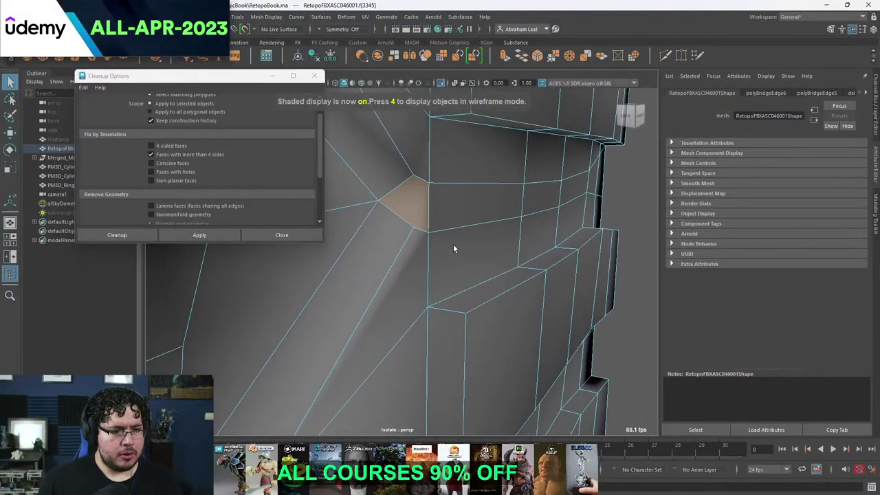
{"action": "left_click", "coordinate": [664, 55]}
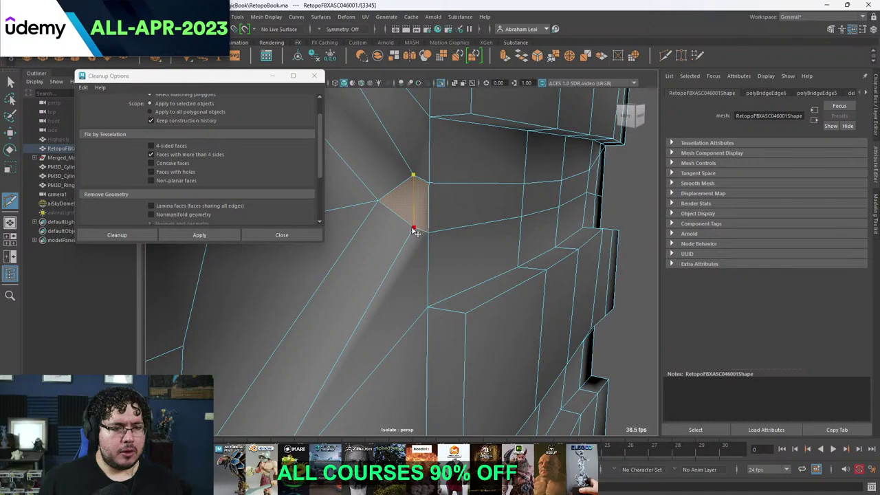
{"action": "key", "text": "Return"}
Check the whole book in object mode with another Cleanup for faces with more than 4 sides, and reselect the mesh.
{"action": "scroll", "coordinate": [414, 230], "scroll_direction": "down", "scroll_amount": 10}
{"action": "key", "text": "q"}
{"action": "key", "text": "F8"}
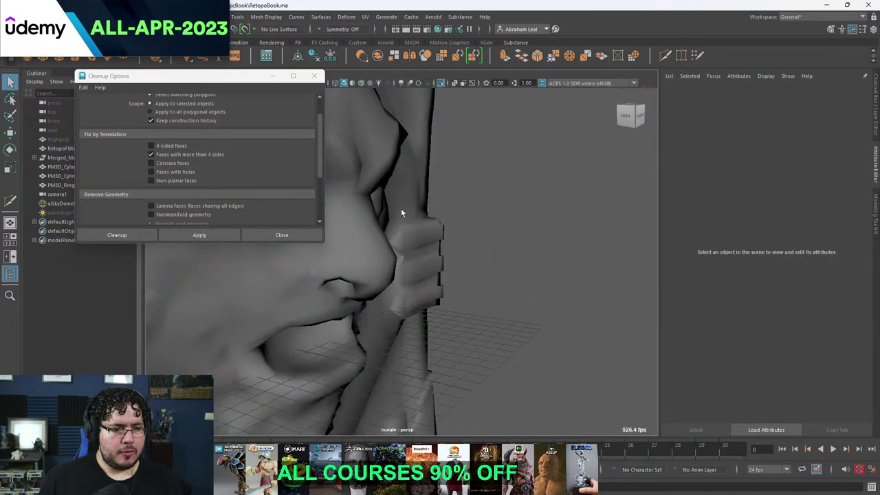
{"action": "left_click", "coordinate": [402, 212]}
{"action": "left_click", "coordinate": [214, 234]}
{"action": "scroll", "coordinate": [413, 208], "scroll_direction": "down", "scroll_amount": 8}
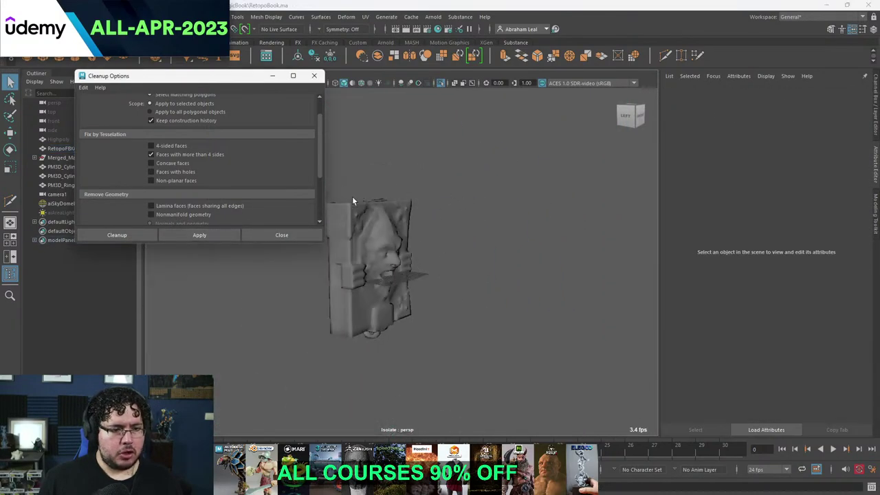
{"action": "mouse_move", "coordinate": [439, 208]}
{"action": "left_mouse_down", "text": "alt"}
{"action": "mouse_move", "coordinate": [426, 204]}
{"action": "mouse_move", "coordinate": [442, 222]}
{"action": "left_mouse_up", "text": "alt"}
{"action": "left_click", "coordinate": [441, 222]}
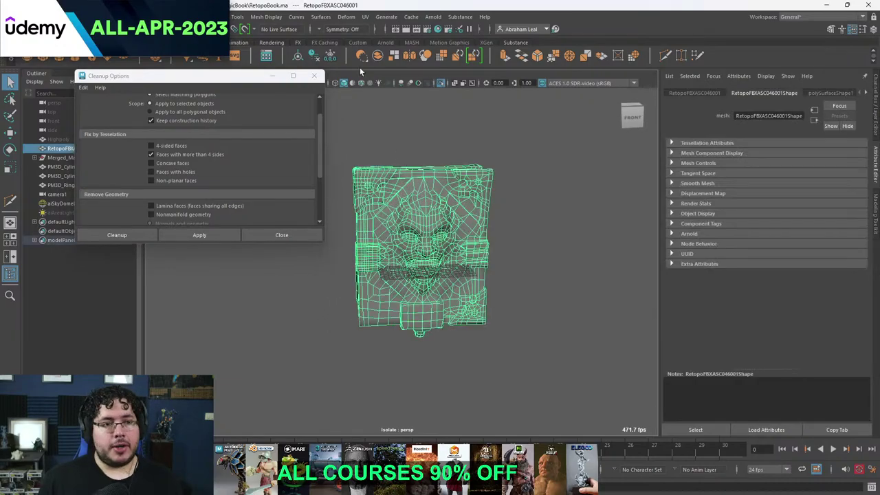
{"action": "left_click", "coordinate": [370, 23]}
{"action": "left_click", "coordinate": [412, 33]}
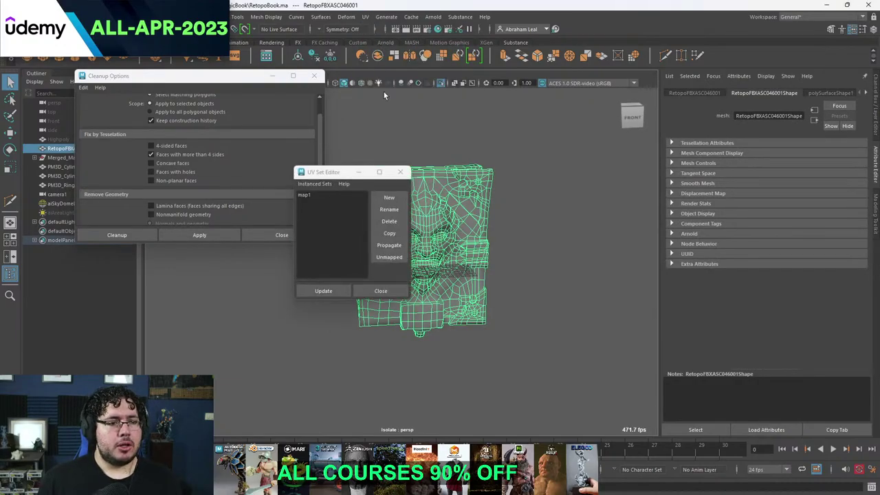
{"action": "left_click", "coordinate": [401, 173]}
Unfold all the book's UV shells in the UV Editor, letting Maya fix the non-manifold geometry.
{"action": "left_click", "coordinate": [365, 18]}
{"action": "left_click", "coordinate": [392, 34]}
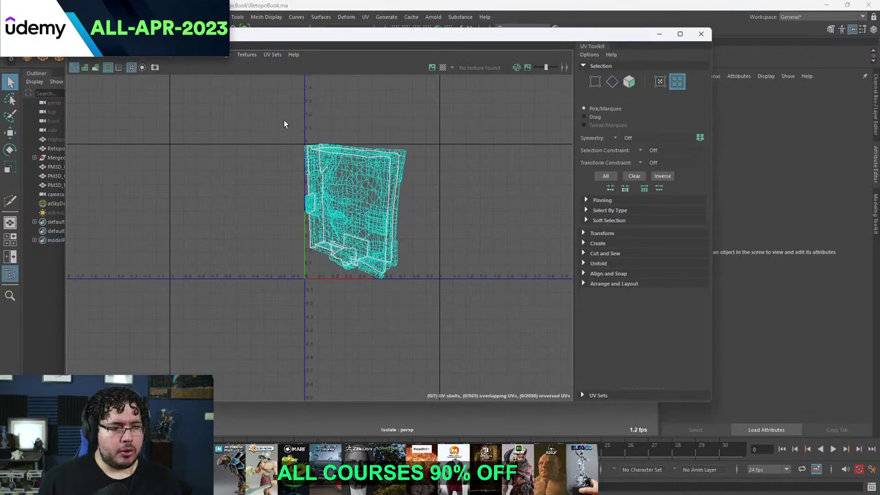
{"action": "left_click_drag", "start_coordinate": [284, 121], "coordinate": [440, 284]}
{"action": "key", "text": "ctrl+u"}
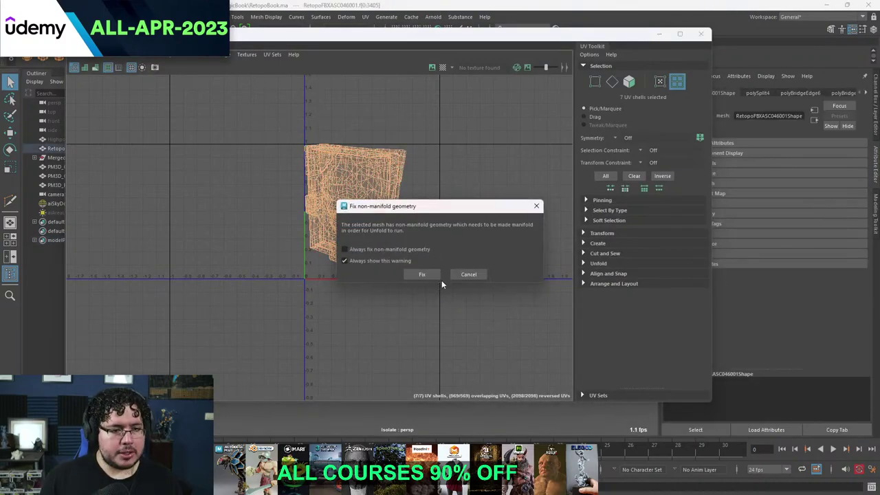
{"action": "left_click", "coordinate": [421, 274]}
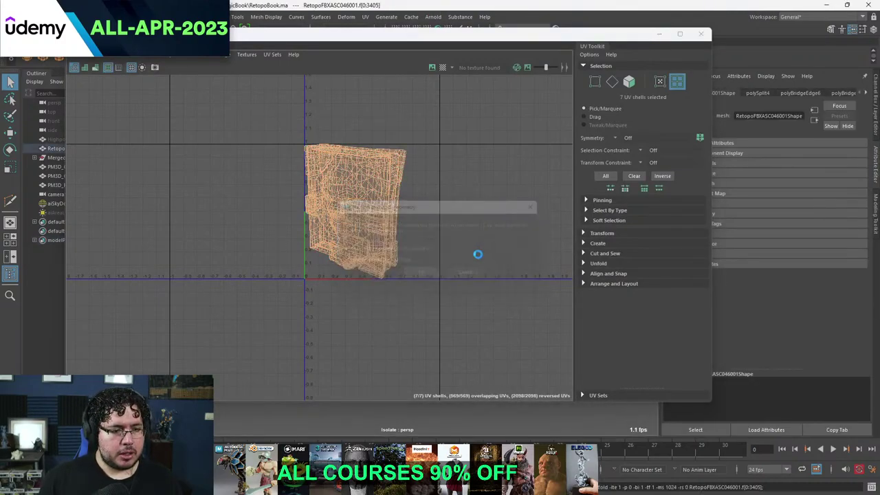
Move the large back-cover UV shell and the five overlapping front-cover shells out to opposite sides of the 0-1 tile.
{"action": "left_click", "coordinate": [473, 228]}
{"action": "scroll", "coordinate": [471, 220], "scroll_direction": "up", "scroll_amount": 2}
{"action": "left_click", "coordinate": [382, 168]}
{"action": "key", "text": "w"}
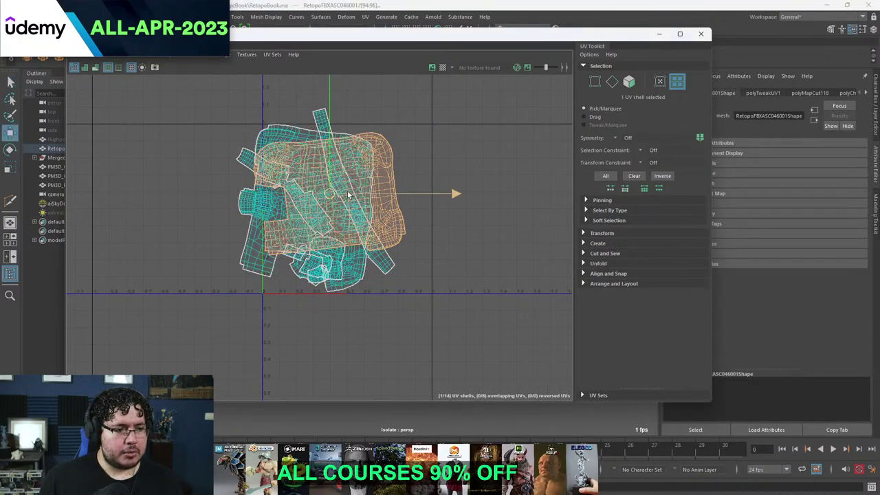
{"action": "left_click_drag", "start_coordinate": [333, 192], "coordinate": [499, 191]}
{"action": "left_click", "coordinate": [323, 177]}
{"action": "left_click", "coordinate": [302, 177], "text": "shift"}
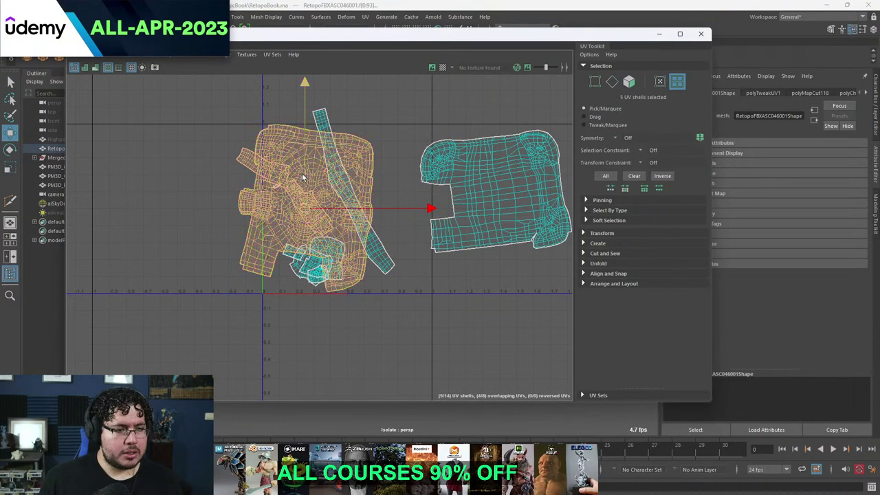
{"action": "left_click_drag", "start_coordinate": [303, 207], "coordinate": [157, 204]}
Move the small rectangular UV shell and the larger shell with the round hole away from the overlapping cluster.
{"action": "left_click", "coordinate": [204, 206]}
{"action": "left_click", "coordinate": [289, 257]}
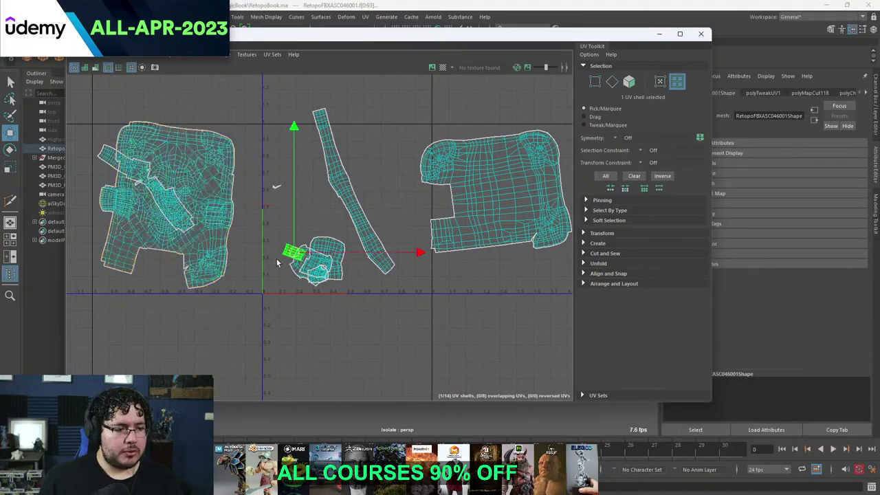
{"action": "left_click_drag", "start_coordinate": [290, 257], "coordinate": [278, 223]}
{"action": "left_click", "coordinate": [314, 210]}
{"action": "scroll", "coordinate": [297, 183], "scroll_direction": "up", "scroll_amount": 10}
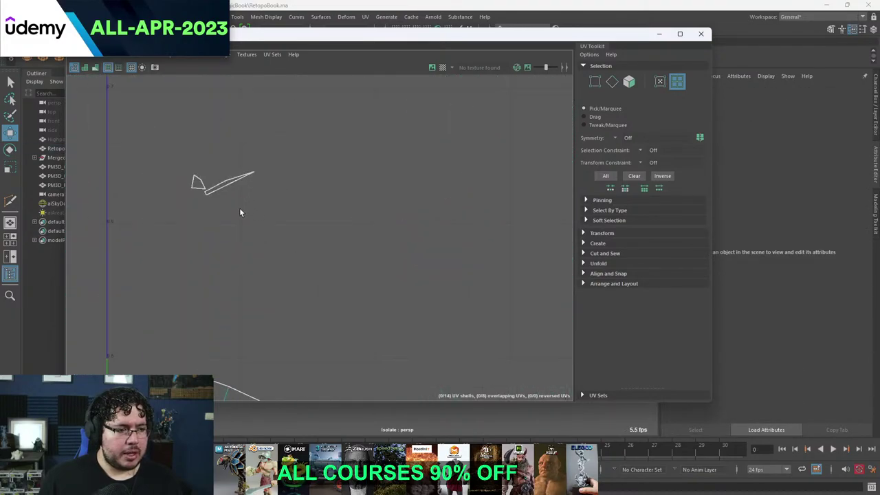
{"action": "scroll", "coordinate": [383, 251], "scroll_direction": "down", "scroll_amount": 10}
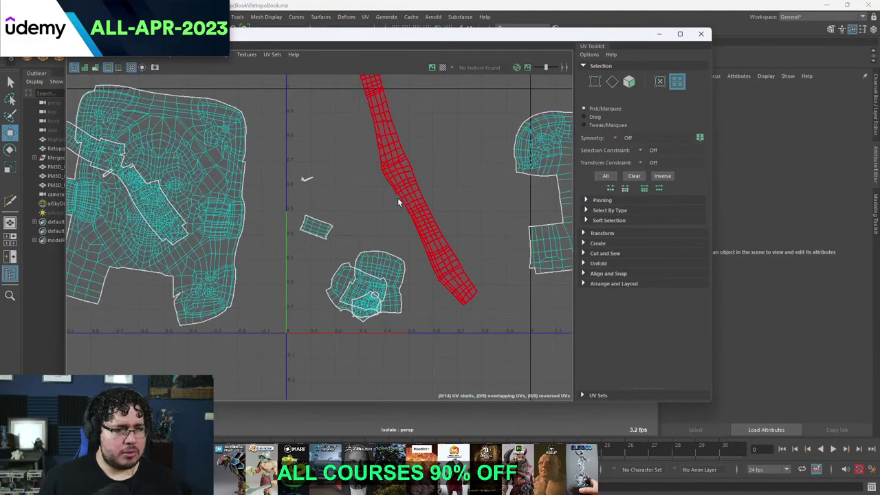
{"action": "left_click", "coordinate": [378, 250]}
{"action": "left_click", "coordinate": [378, 251]}
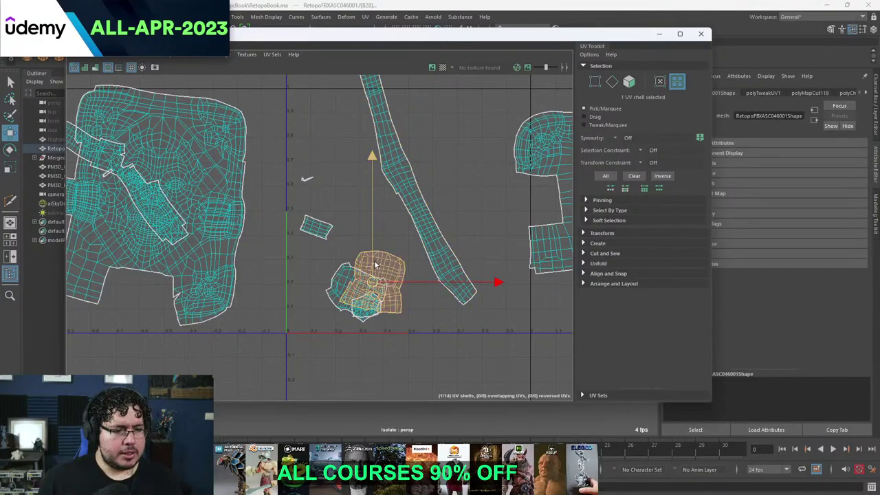
{"action": "left_click_drag", "start_coordinate": [377, 267], "coordinate": [376, 219]}
Minimise the UV Editor and return the book mesh to object mode.
{"action": "left_click", "coordinate": [357, 292]}
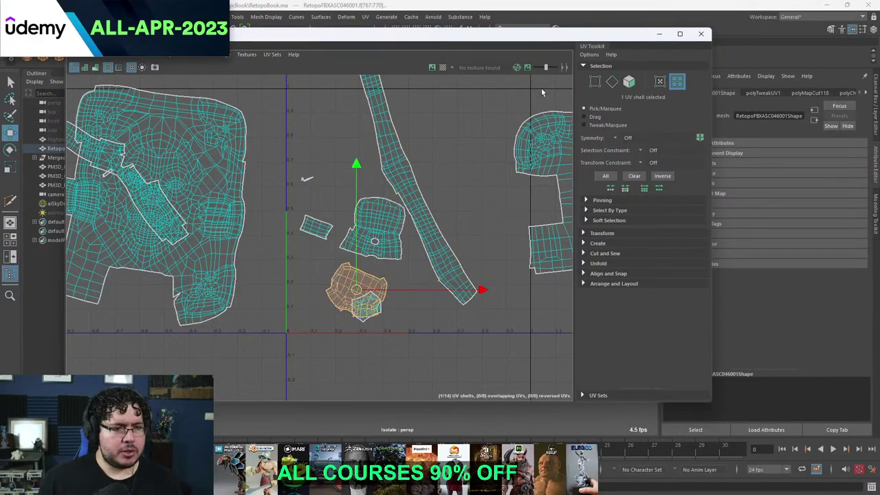
{"action": "left_click", "coordinate": [659, 35]}
{"action": "right_click_drag", "start_coordinate": [398, 222], "coordinate": [483, 164]}
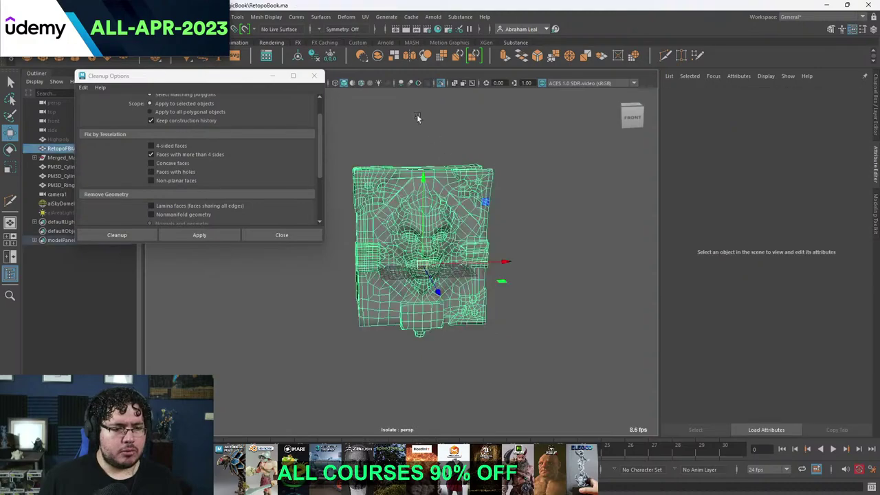
Close the cleanup options, bring the full scene back into view and hide the sky dome light.
{"action": "left_click", "coordinate": [314, 76]}
{"action": "left_click", "coordinate": [441, 83]}
{"action": "left_click_drag", "start_coordinate": [488, 238], "coordinate": [524, 211], "text": "alt"}
{"action": "scroll", "coordinate": [524, 213], "scroll_direction": "down", "scroll_amount": 5}
{"action": "left_click", "coordinate": [525, 214]}
{"action": "key", "text": "h"}
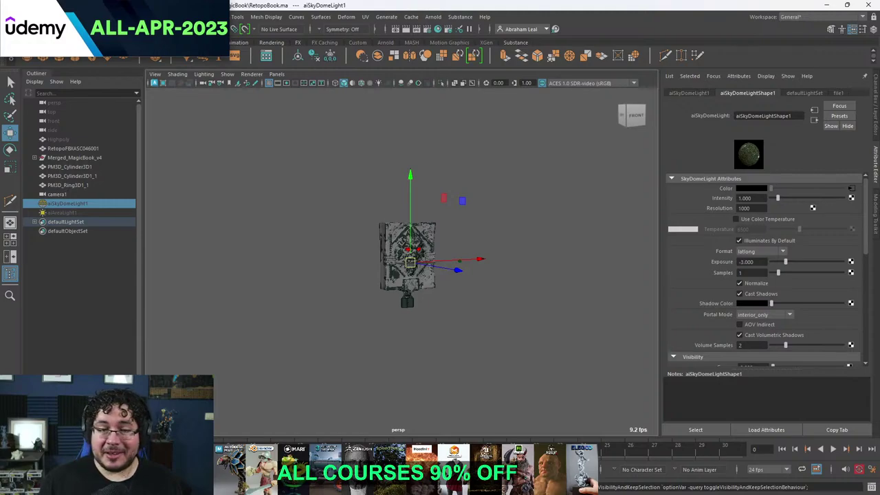
Delete the mesh light light_polySurface2 under polySurface2 in the Merged_MagicBook_v4 group.
{"action": "scroll", "coordinate": [582, 299], "scroll_direction": "up", "scroll_amount": 14}
{"action": "scroll", "coordinate": [585, 302], "scroll_direction": "down", "scroll_amount": 5}
{"action": "middle_click_drag", "start_coordinate": [585, 302], "coordinate": [486, 243], "text": "alt"}
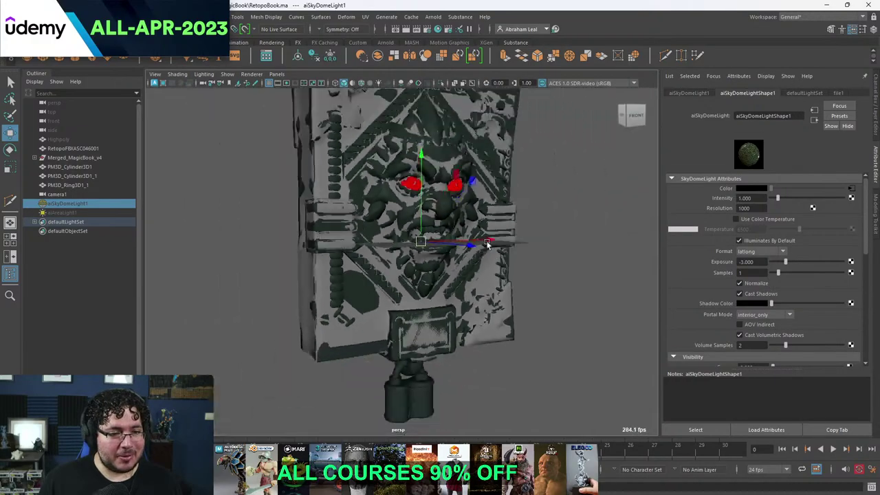
{"action": "right_click_drag", "start_coordinate": [486, 243], "coordinate": [580, 284], "text": "alt"}
{"action": "left_click_drag", "start_coordinate": [580, 284], "coordinate": [504, 266], "text": "alt"}
{"action": "left_click", "coordinate": [541, 215]}
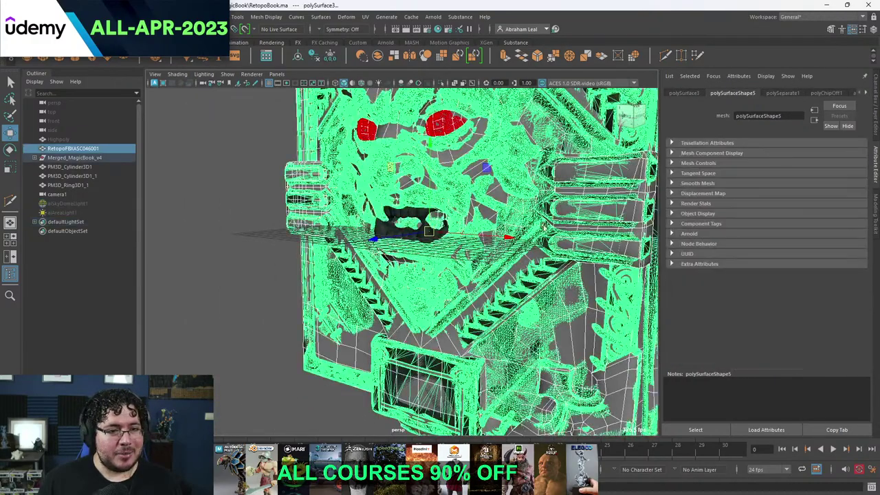
{"action": "left_click_drag", "start_coordinate": [585, 241], "coordinate": [440, 254], "text": "alt"}
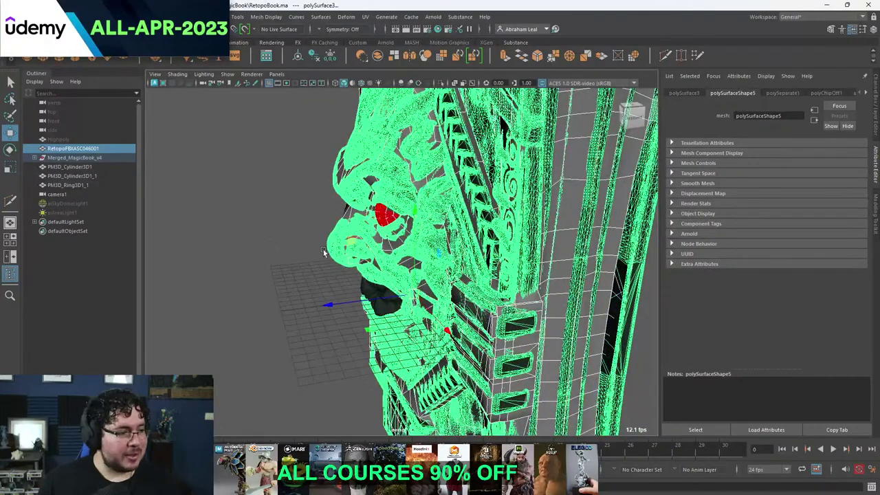
{"action": "left_click", "coordinate": [35, 158]}
{"action": "left_click", "coordinate": [40, 177]}
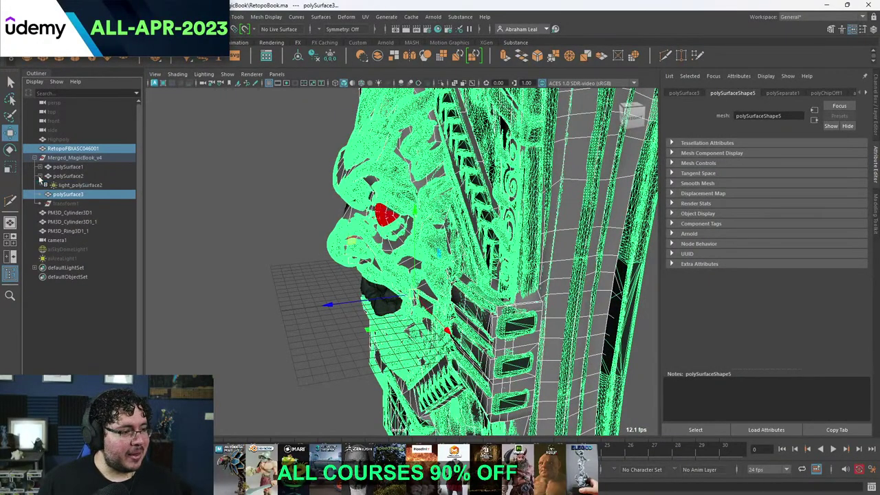
{"action": "left_click", "coordinate": [59, 185]}
{"action": "key", "text": "Delete"}
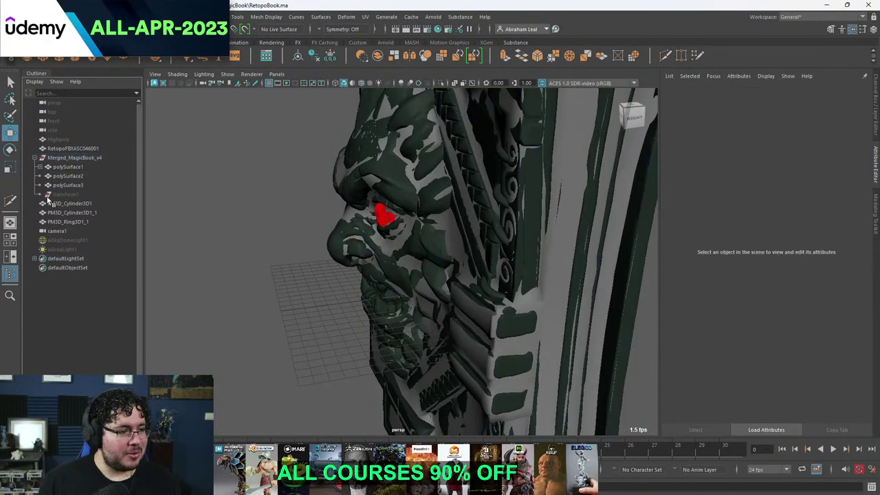
Delete the mesh light light_polySurface1 from under polySurface1.
{"action": "left_click", "coordinate": [39, 166]}
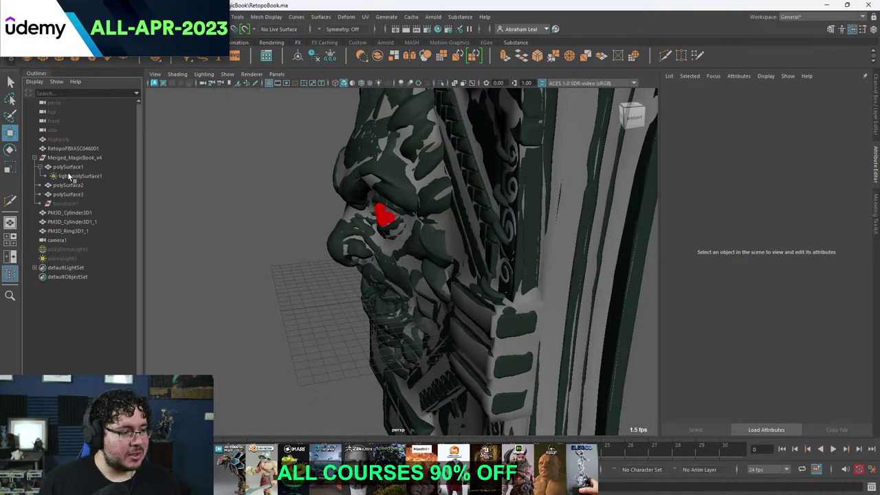
{"action": "left_click", "coordinate": [67, 177]}
{"action": "key", "text": "Delete"}
{"action": "left_click_drag", "start_coordinate": [340, 243], "coordinate": [498, 237], "text": "alt"}
{"action": "scroll", "coordinate": [489, 249], "scroll_direction": "down", "scroll_amount": 2}
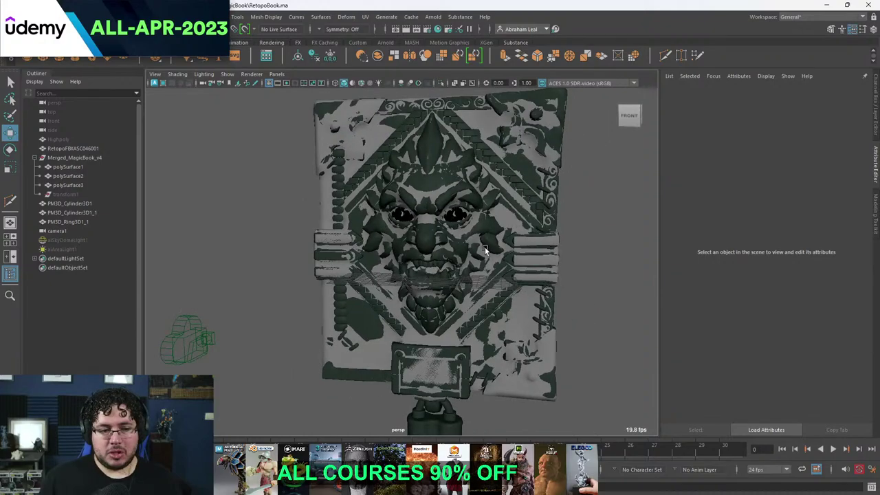
Isolate the high-poly book surface polySurface3 in the viewport and clear the selection.
{"action": "key", "text": "super"}
{"action": "left_click", "coordinate": [639, 262]}
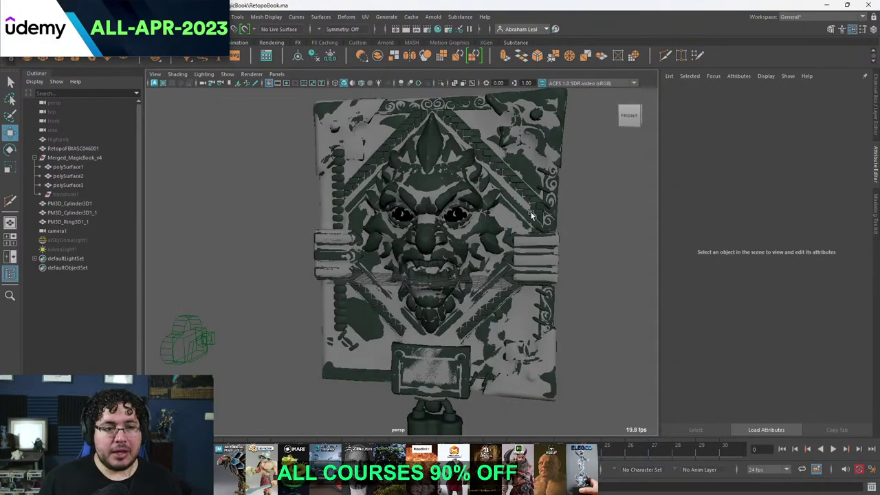
{"action": "left_click", "coordinate": [541, 208]}
{"action": "left_click", "coordinate": [441, 82]}
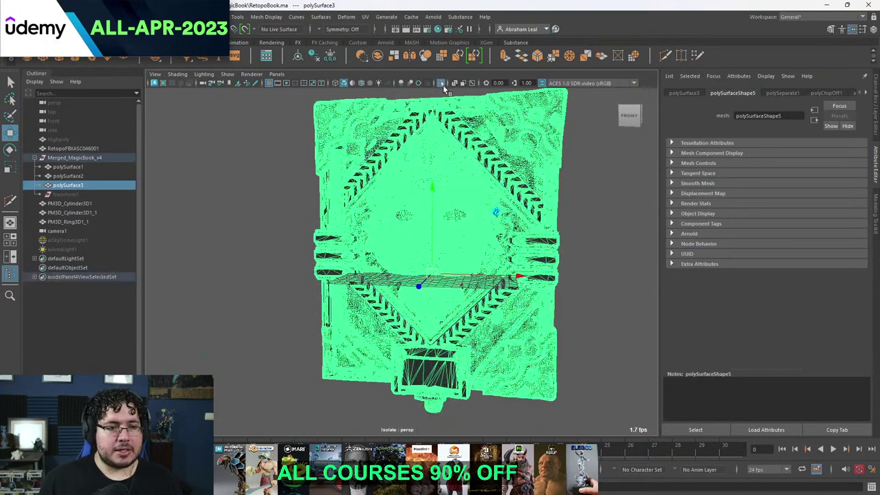
{"action": "left_click", "coordinate": [598, 189]}
Examine the isolated high-poly book's face, straps and cover ornaments from several distances and angles.
{"action": "left_click_drag", "start_coordinate": [512, 173], "coordinate": [552, 166], "text": "alt"}
{"action": "right_click_drag", "start_coordinate": [552, 166], "coordinate": [599, 239], "text": "alt"}
{"action": "left_click_drag", "start_coordinate": [599, 239], "coordinate": [567, 240], "text": "alt"}
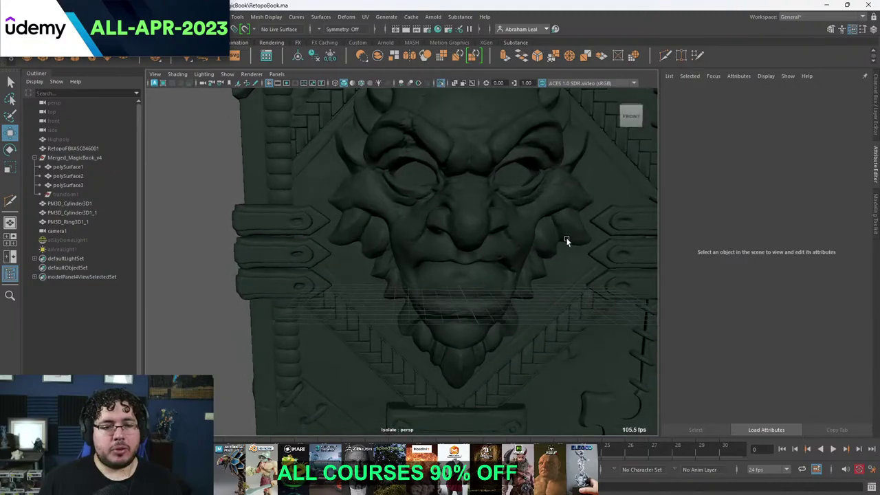
{"action": "right_click_drag", "start_coordinate": [568, 240], "coordinate": [512, 212], "text": "alt"}
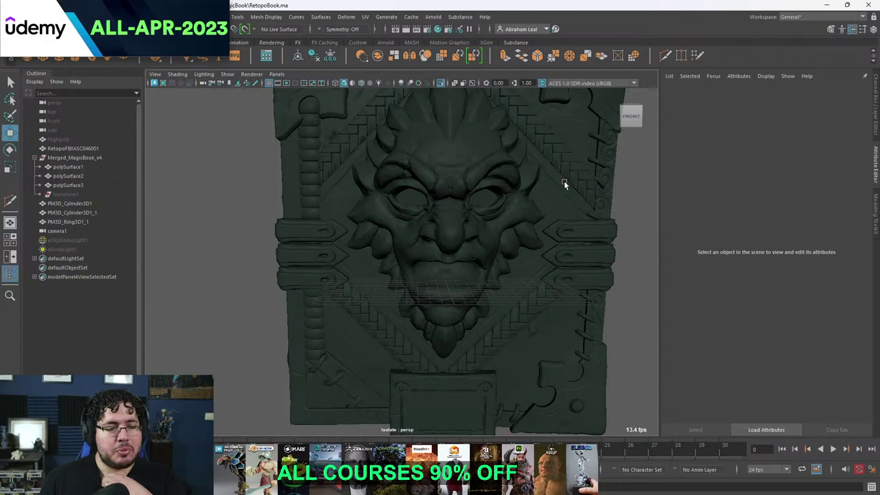
{"action": "scroll", "coordinate": [565, 183], "scroll_direction": "down", "scroll_amount": 3}
{"action": "scroll", "coordinate": [550, 196], "scroll_direction": "up", "scroll_amount": 3}
{"action": "mouse_move", "coordinate": [526, 204]}
{"action": "left_mouse_down", "text": "alt"}
{"action": "mouse_move", "coordinate": [499, 206]}
{"action": "mouse_move", "coordinate": [558, 204]}
{"action": "mouse_move", "coordinate": [537, 198]}
{"action": "mouse_move", "coordinate": [514, 214]}
{"action": "mouse_move", "coordinate": [623, 196]}
{"action": "mouse_move", "coordinate": [495, 190]}
{"action": "mouse_move", "coordinate": [482, 182]}
{"action": "mouse_move", "coordinate": [580, 199]}
{"action": "mouse_move", "coordinate": [518, 204]}
{"action": "mouse_move", "coordinate": [571, 222]}
{"action": "mouse_move", "coordinate": [520, 200]}
{"action": "left_mouse_up", "text": "alt"}
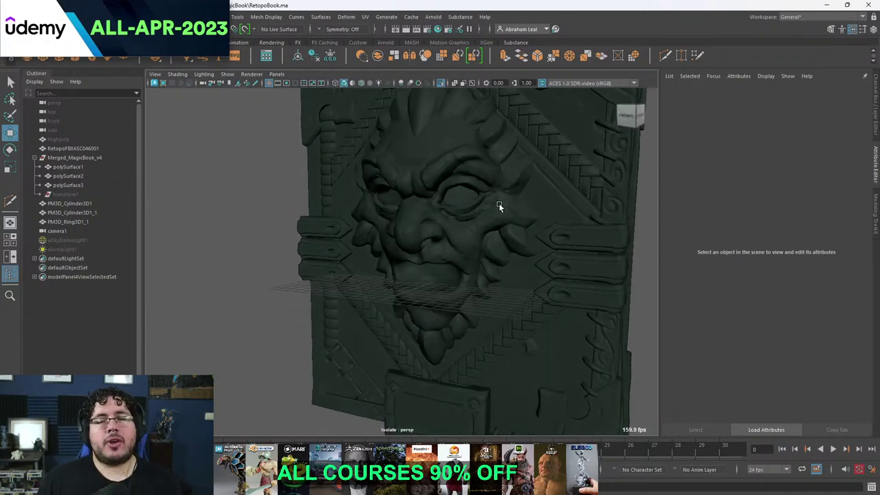
{"action": "left_click", "coordinate": [558, 205]}
{"action": "left_click", "coordinate": [624, 196]}
{"action": "left_click", "coordinate": [520, 201]}
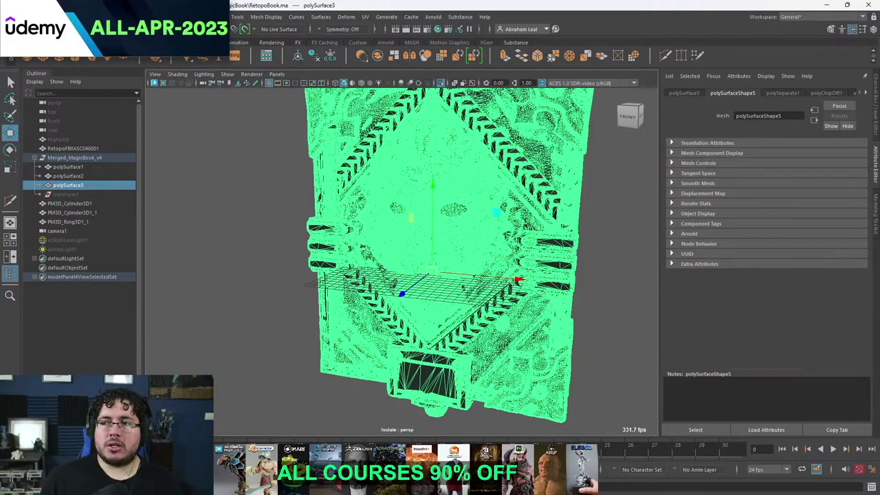
Switch to Chrome, search Google Images for "id map" and view the cannon example of baking ID maps with vertex colors.
{"action": "left_click_drag", "start_coordinate": [879, 52], "coordinate": [591, 1]}
{"action": "left_click", "coordinate": [594, 21]}
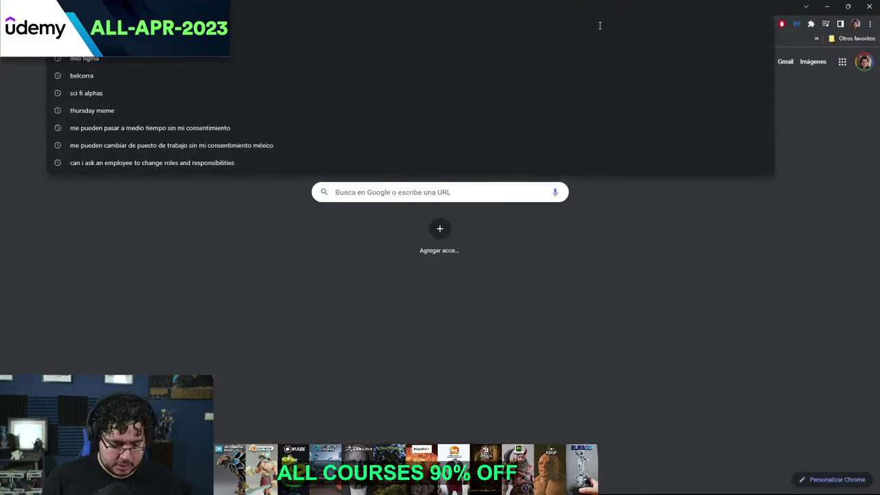
{"action": "type", "text": "id map"}
{"action": "key", "text": "Return"}
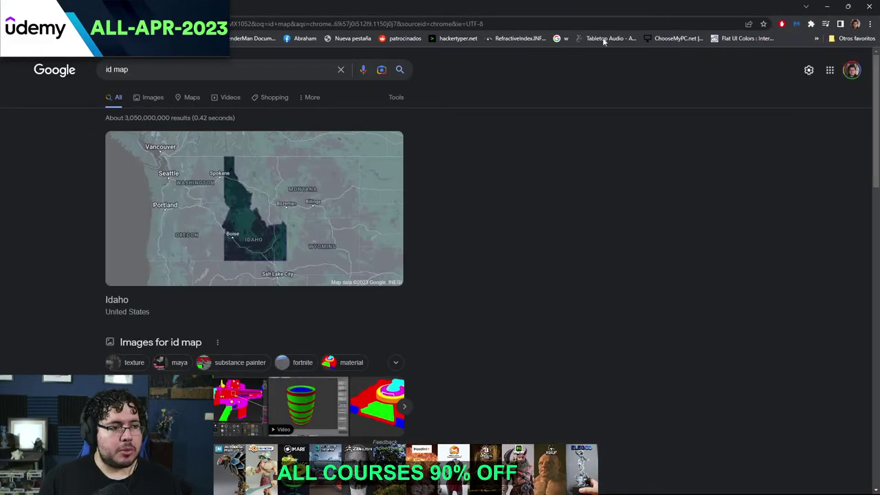
{"action": "left_click", "coordinate": [153, 98]}
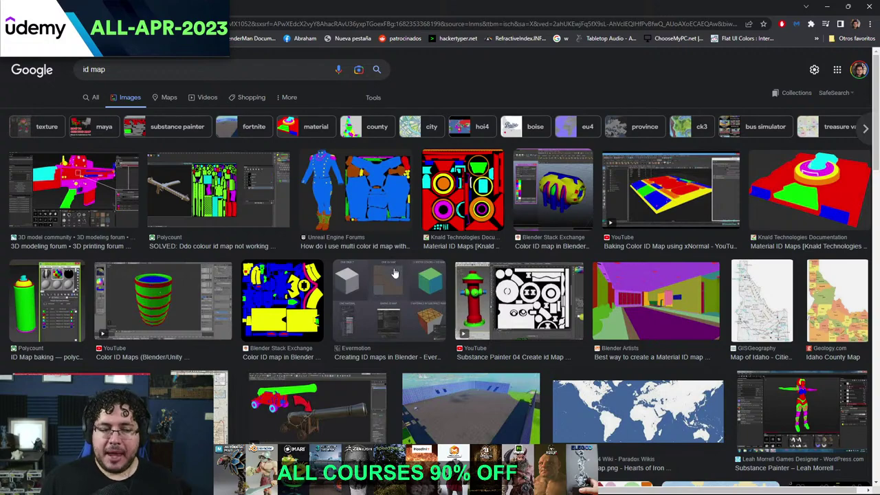
{"action": "left_click", "coordinate": [348, 385]}
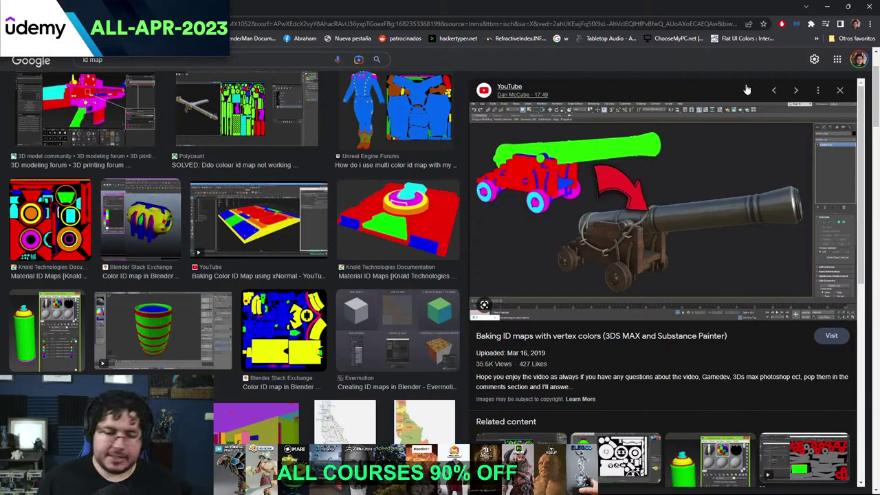
{"action": "left_click", "coordinate": [827, 7]}
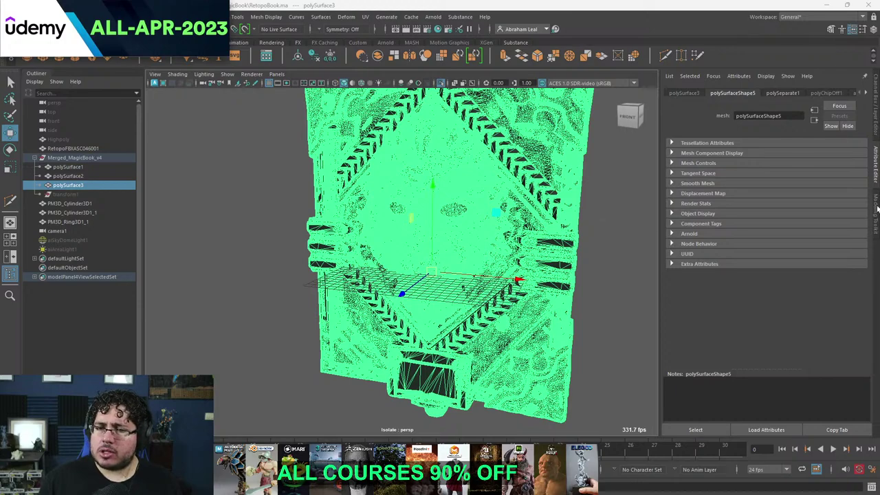
Search the web for "after effect denoiser" in a Chrome window, look through the results and close the browser.
{"action": "left_click_drag", "start_coordinate": [879, 114], "coordinate": [654, 3]}
{"action": "left_click", "coordinate": [647, 21]}
{"action": "type", "text": "after effec"}
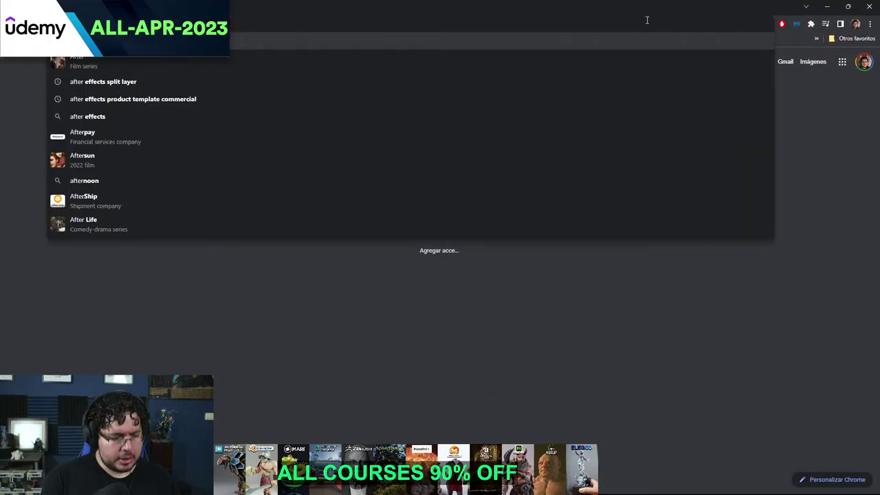
{"action": "type", "text": "t denoiser"}
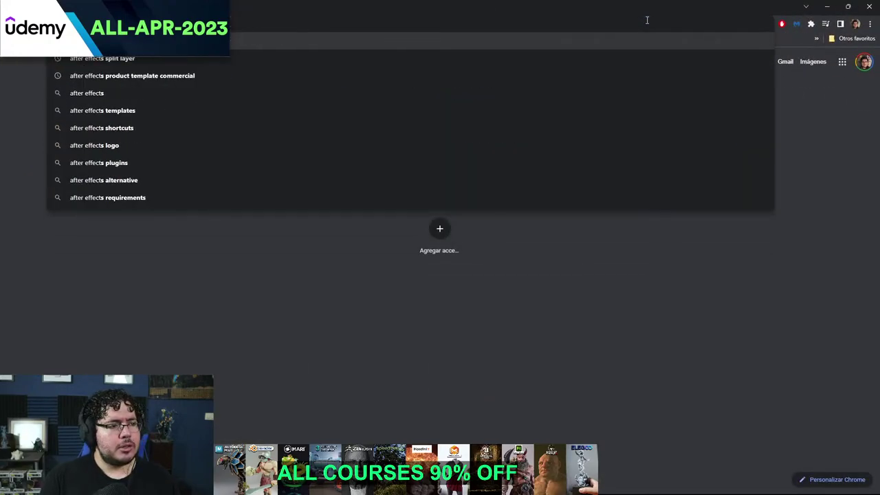
{"action": "key", "text": "Return"}
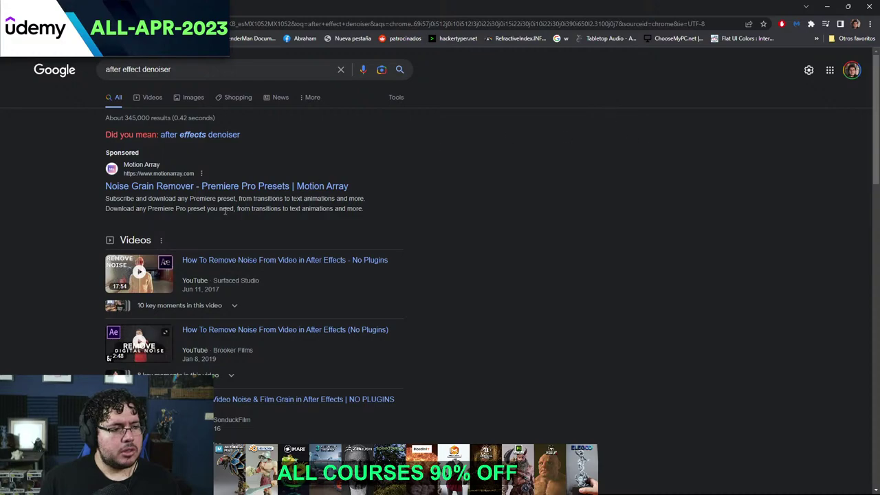
{"action": "scroll", "coordinate": [305, 232], "scroll_direction": "down", "scroll_amount": 5}
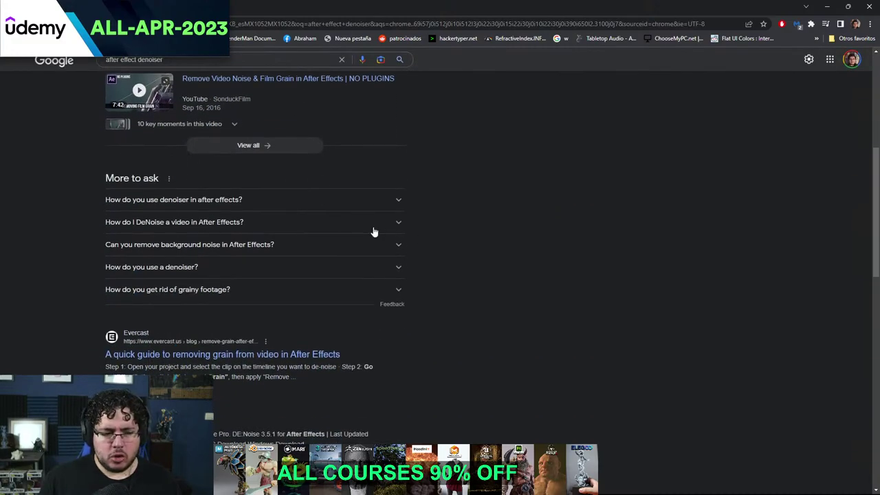
{"action": "scroll", "coordinate": [440, 223], "scroll_direction": "up", "scroll_amount": 5}
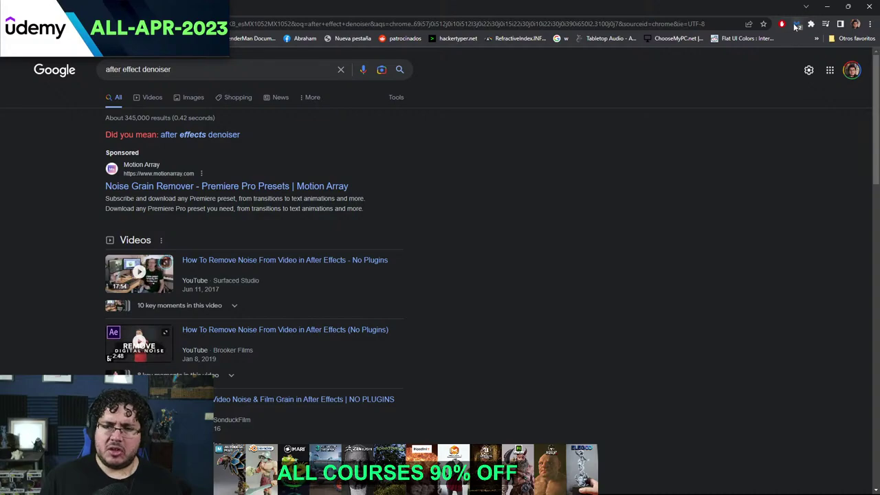
{"action": "left_click", "coordinate": [868, 6]}
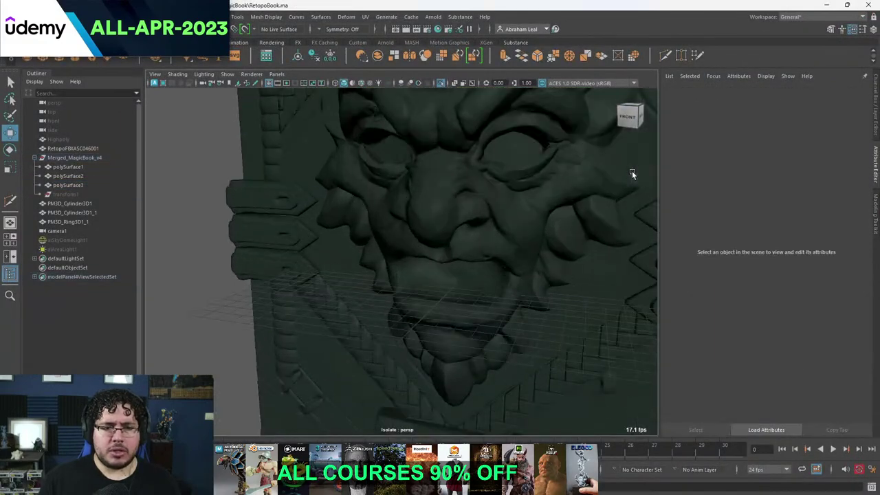
Inspect the sculpted demon face and the surrounding cover panels to judge which parts are separate materials.
{"action": "left_click_drag", "start_coordinate": [632, 172], "coordinate": [638, 154], "text": "alt"}
{"action": "left_click_drag", "start_coordinate": [512, 199], "coordinate": [502, 209], "text": "alt"}
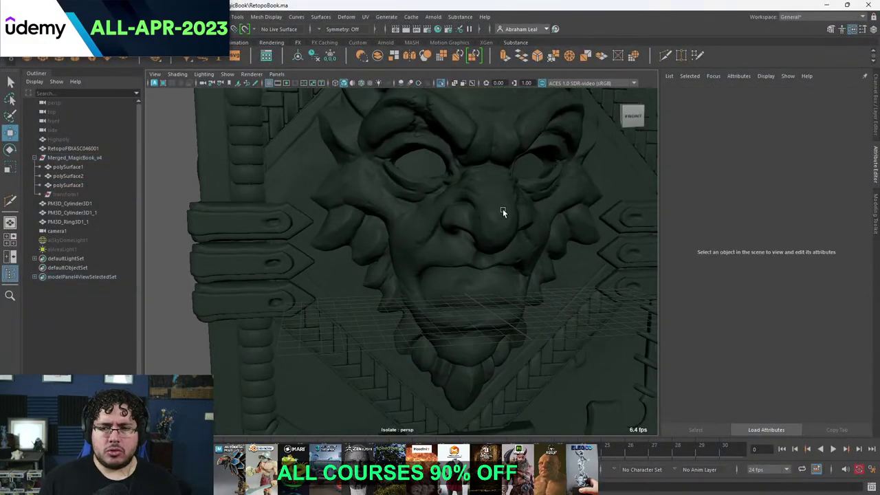
{"action": "left_click_drag", "start_coordinate": [543, 185], "coordinate": [526, 211], "text": "alt"}
{"action": "scroll", "coordinate": [520, 194], "scroll_direction": "down", "scroll_amount": 5}
{"action": "scroll", "coordinate": [497, 199], "scroll_direction": "up", "scroll_amount": 5}
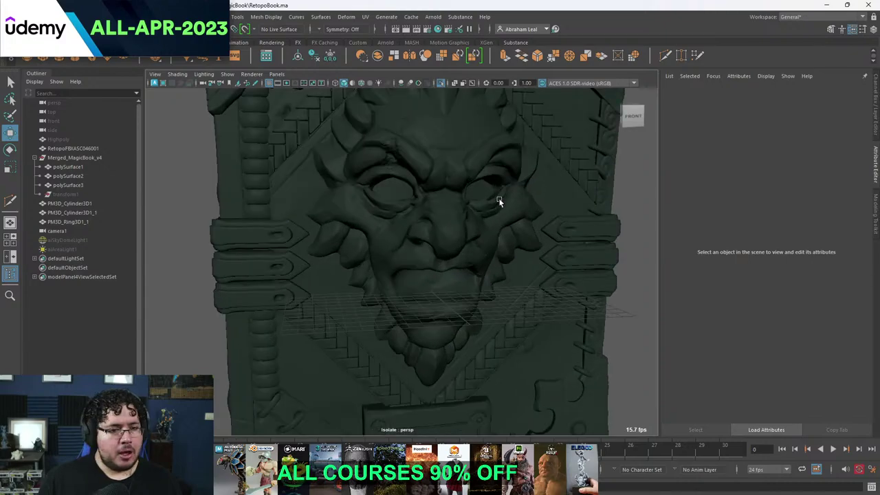
{"action": "left_click", "coordinate": [495, 198]}
{"action": "scroll", "coordinate": [479, 204], "scroll_direction": "down", "scroll_amount": 8}
{"action": "scroll", "coordinate": [544, 278], "scroll_direction": "up", "scroll_amount": 4}
{"action": "left_click_drag", "start_coordinate": [481, 207], "coordinate": [548, 233], "text": "alt"}
{"action": "scroll", "coordinate": [566, 298], "scroll_direction": "up", "scroll_amount": 2}
{"action": "left_click", "coordinate": [548, 231]}
{"action": "scroll", "coordinate": [536, 225], "scroll_direction": "up", "scroll_amount": 5}
{"action": "middle_click_drag", "start_coordinate": [527, 219], "coordinate": [446, 220], "text": "alt"}
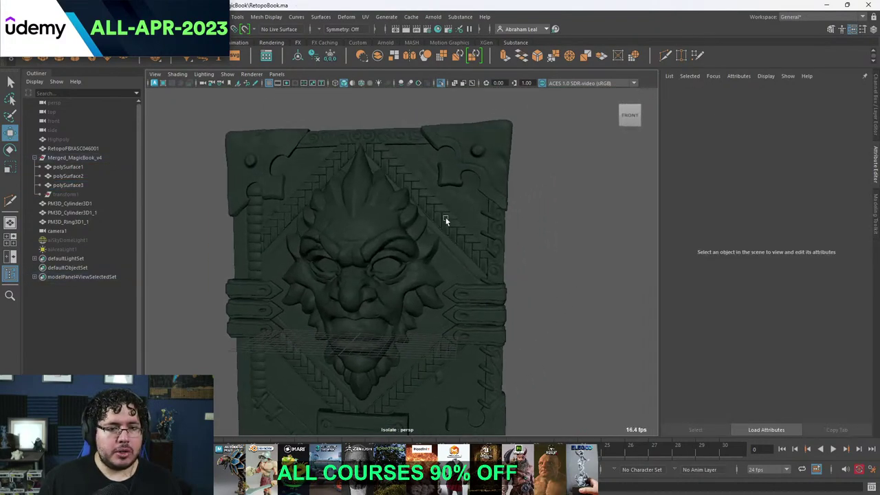
{"action": "scroll", "coordinate": [481, 203], "scroll_direction": "up", "scroll_amount": 1}
Switch to PureRef, paste the magic book concept art and enlarge the reference window to show the whole cover.
{"action": "key", "text": "super"}
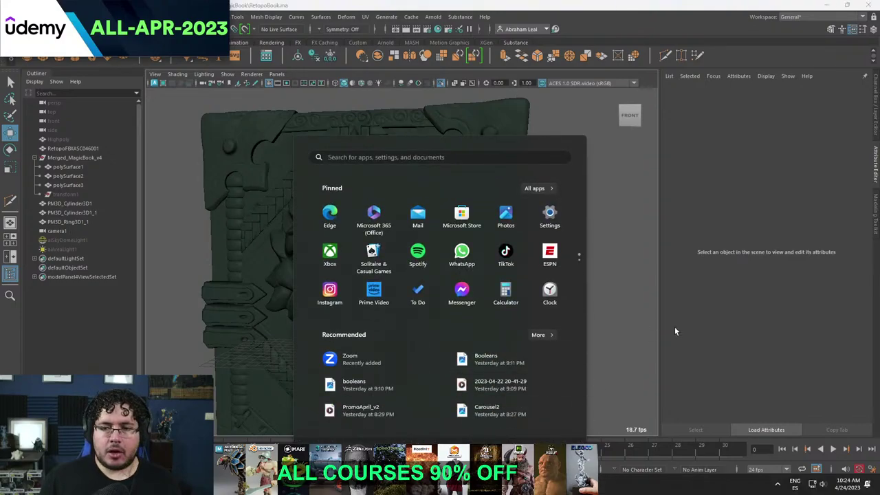
{"action": "key", "text": "super"}
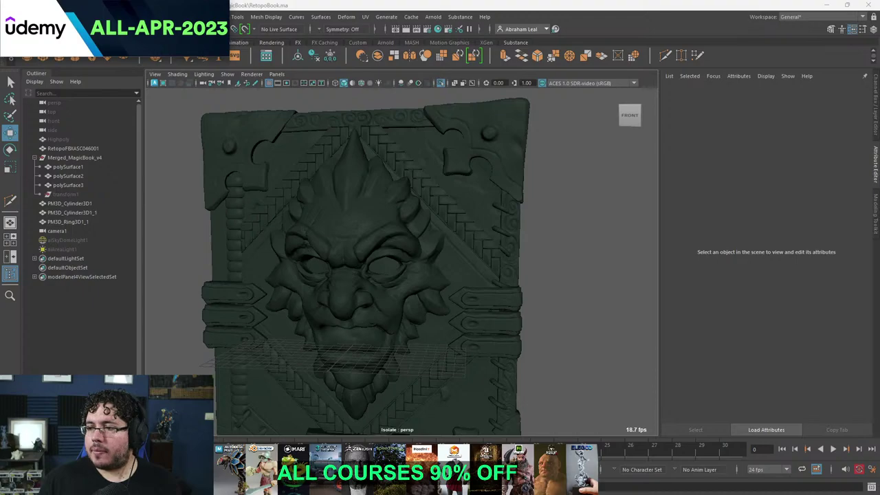
{"action": "key", "text": "super"}
{"action": "type", "text": "paint"}
{"action": "key", "text": "Return"}
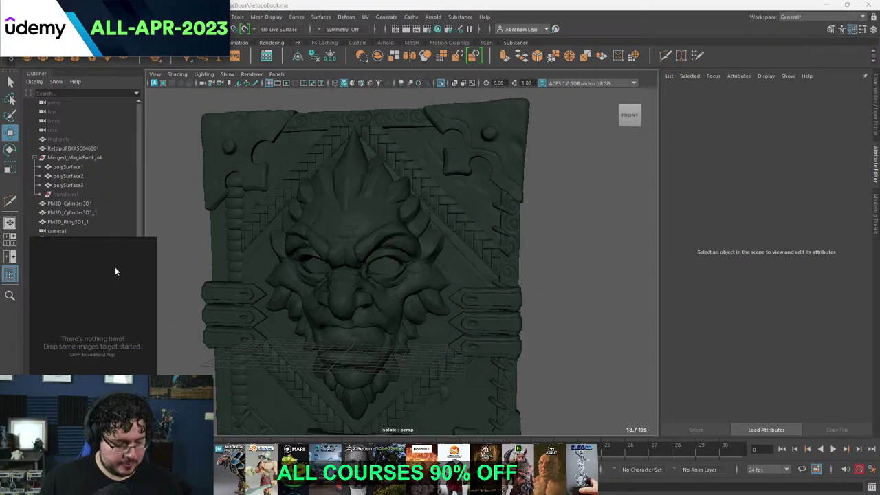
{"action": "key", "text": "ctrl+v"}
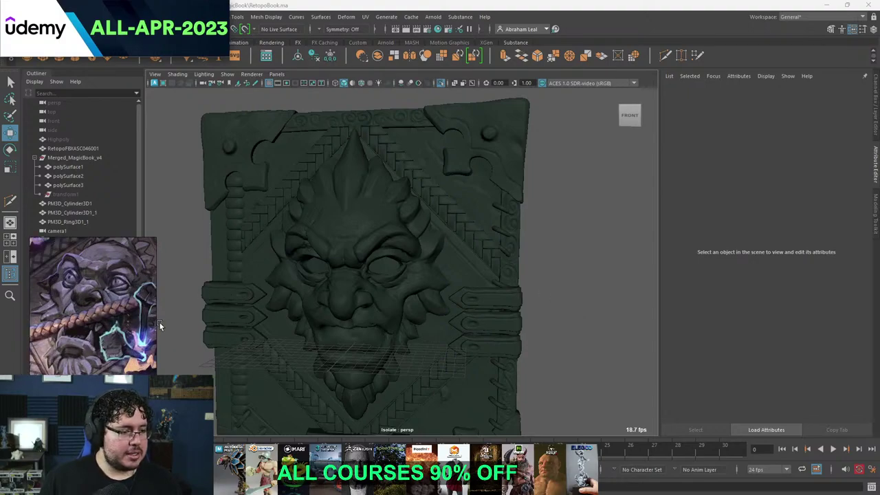
{"action": "left_click_drag", "start_coordinate": [157, 319], "coordinate": [264, 314]}
{"action": "middle_click_drag", "start_coordinate": [148, 325], "coordinate": [180, 347]}
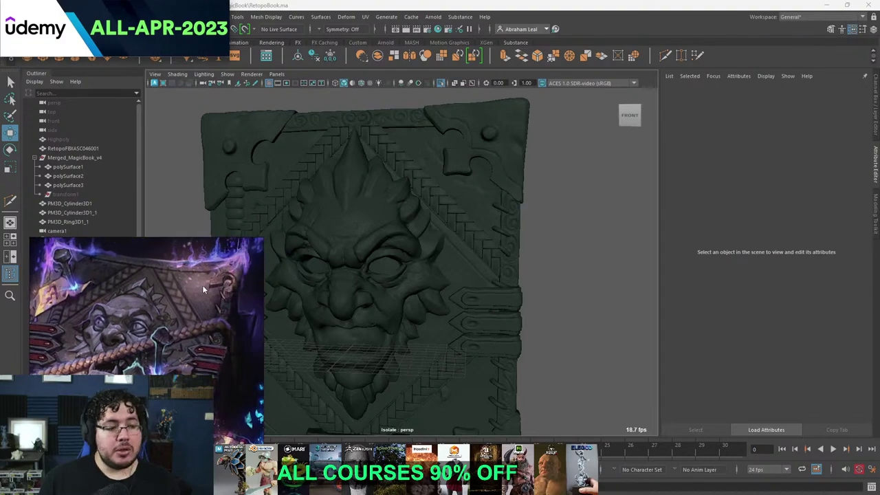
Select the demon face's connected faces on the high-poly cover mesh in face mode and inspect the mesh density around the eye.
{"action": "left_click", "coordinate": [502, 226]}
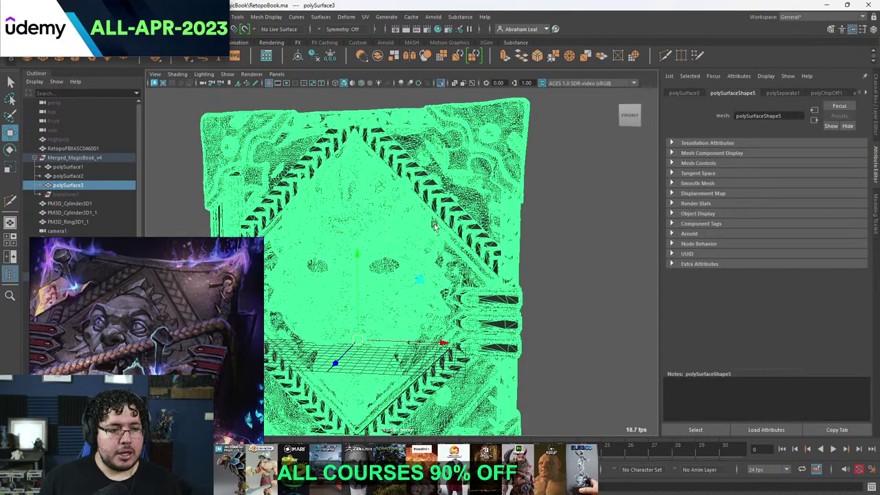
{"action": "right_click_drag", "start_coordinate": [434, 227], "coordinate": [435, 278], "text": "alt"}
{"action": "middle_click_drag", "start_coordinate": [435, 277], "coordinate": [477, 231], "text": "alt"}
{"action": "left_click_drag", "start_coordinate": [477, 232], "coordinate": [417, 240], "text": "alt"}
{"action": "right_click_drag", "start_coordinate": [456, 172], "coordinate": [460, 195]}
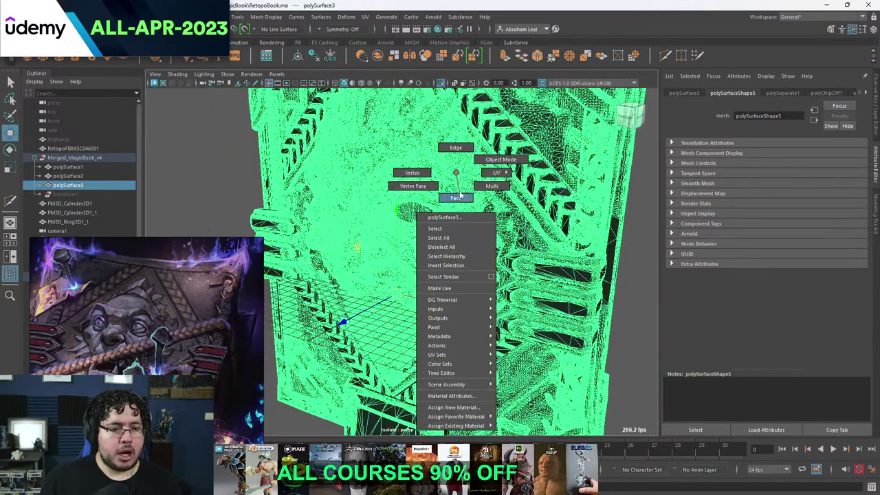
{"action": "scroll", "coordinate": [433, 212], "scroll_direction": "up", "scroll_amount": 10}
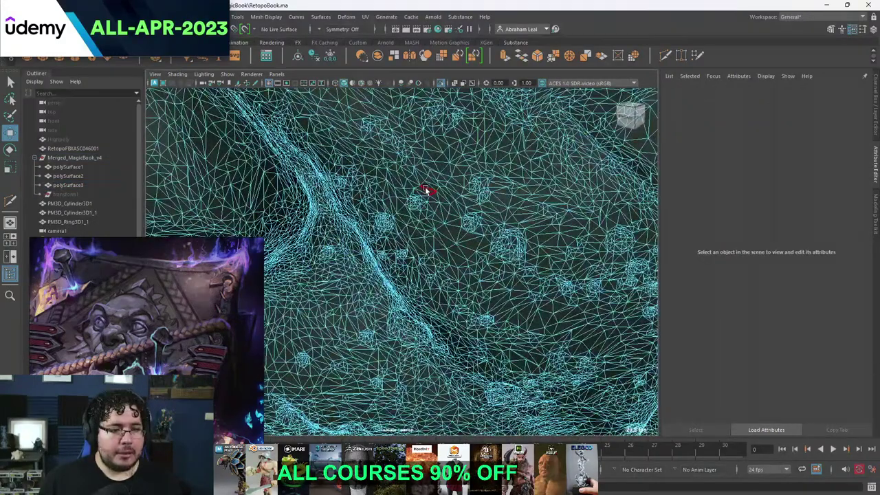
{"action": "left_click", "coordinate": [425, 190]}
{"action": "scroll", "coordinate": [451, 191], "scroll_direction": "down", "scroll_amount": 15}
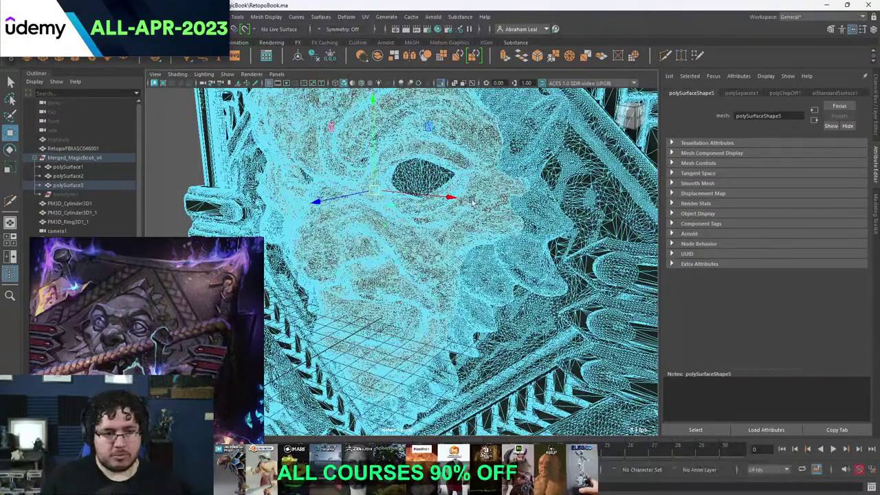
{"action": "scroll", "coordinate": [466, 201], "scroll_direction": "up", "scroll_amount": 6}
{"action": "scroll", "coordinate": [524, 314], "scroll_direction": "up", "scroll_amount": 5}
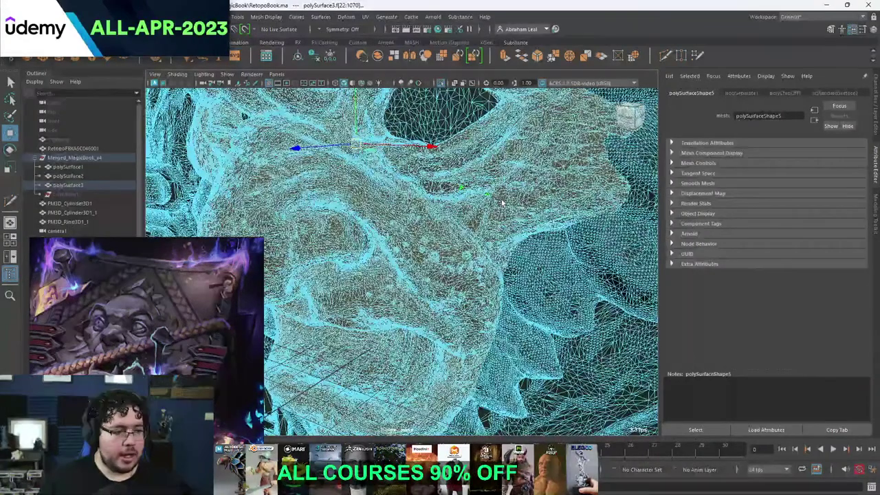
{"action": "middle_click_drag", "start_coordinate": [609, 102], "coordinate": [522, 182], "text": "alt"}
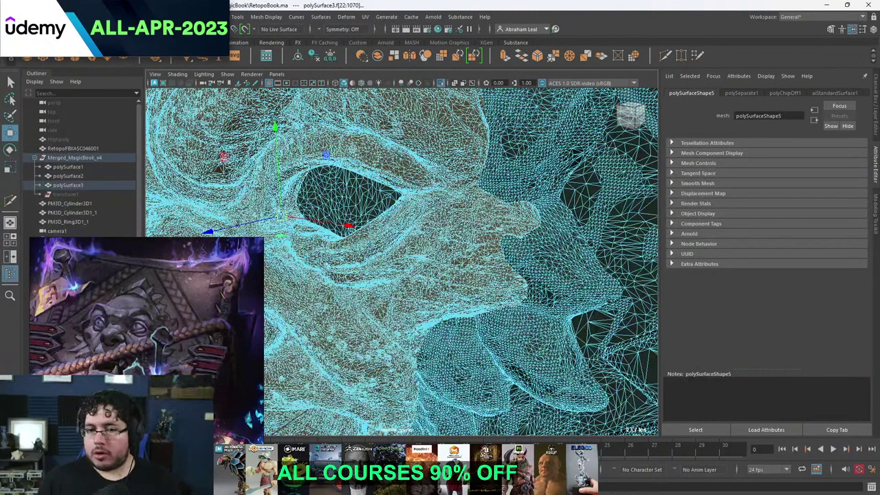
Open File Explorer, view the drives under This PC to check their free space, and close the window.
{"action": "key", "text": "super"}
{"action": "type", "text": "my"}
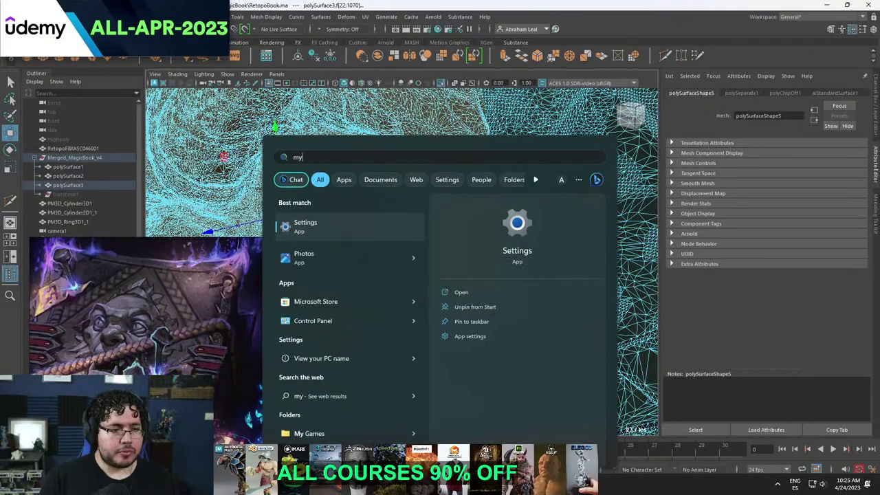
{"action": "key", "text": "BackSpace"}
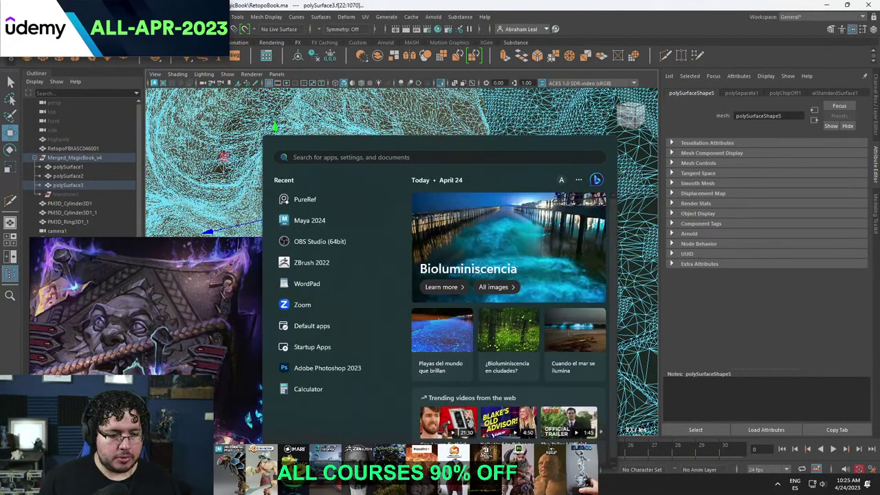
{"action": "key", "text": "super+e"}
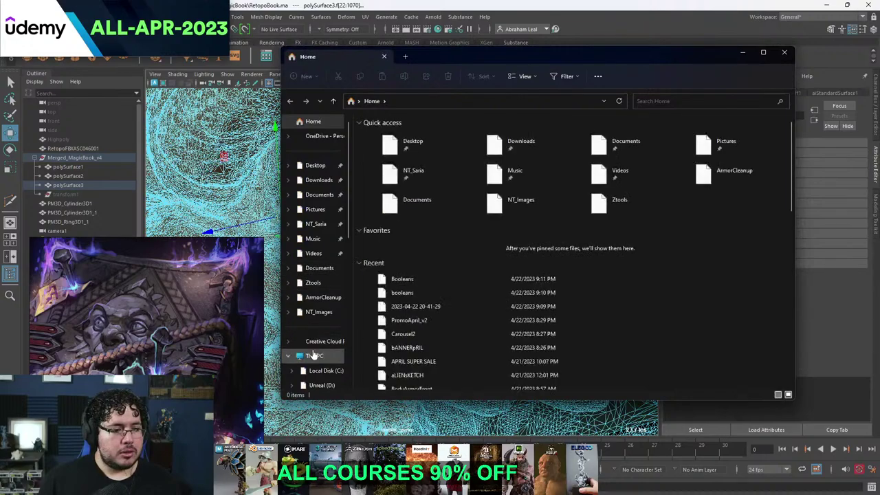
{"action": "left_click", "coordinate": [314, 355]}
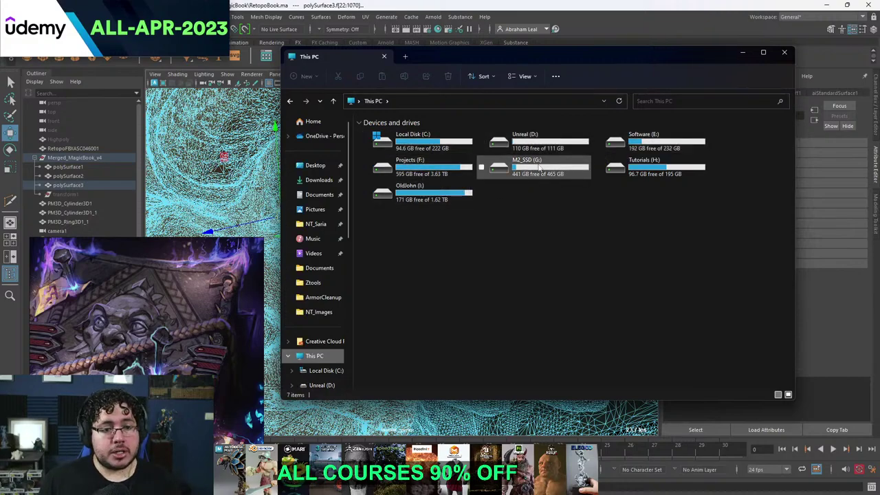
{"action": "mouse_move", "coordinate": [543, 171]}
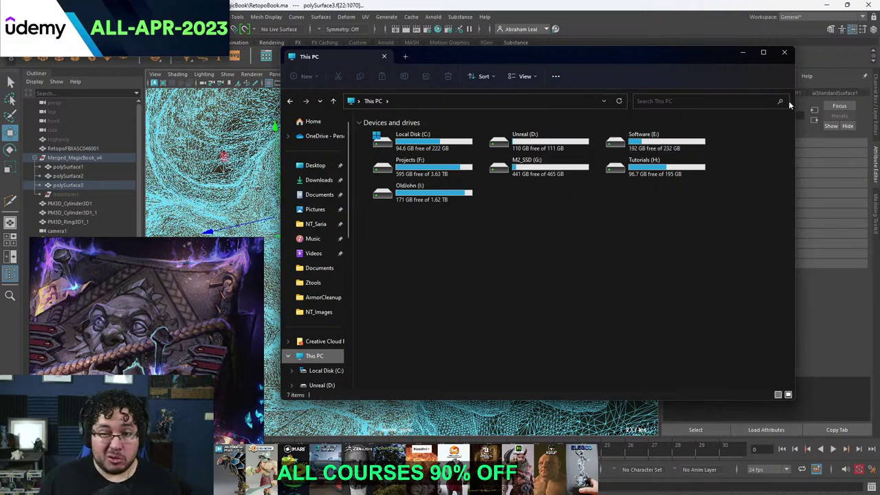
{"action": "left_click", "coordinate": [784, 52]}
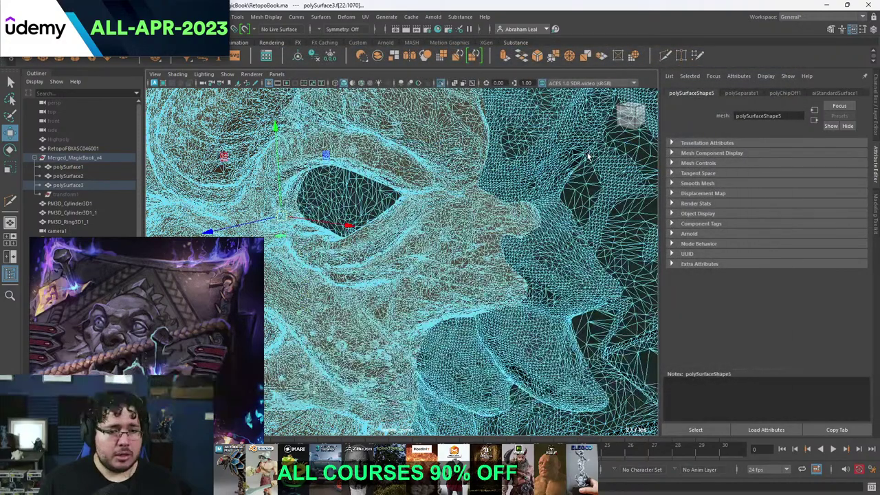
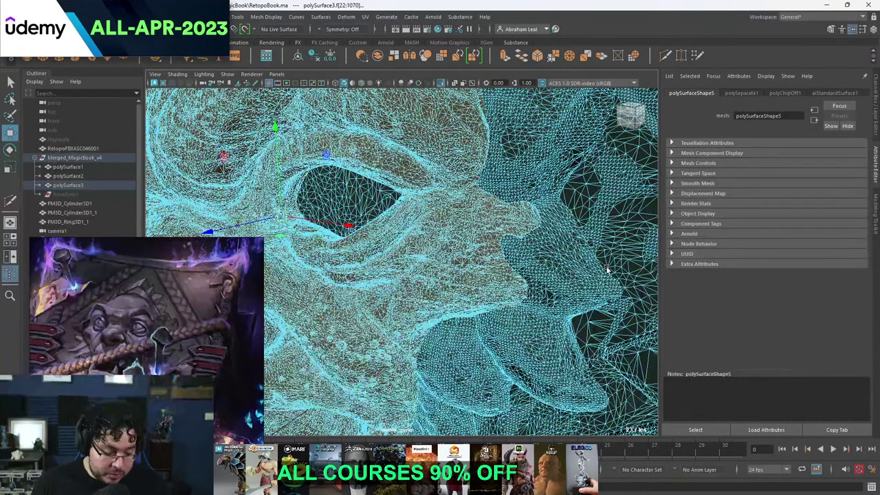
Launch a second instance of Maya 2024.
{"action": "key", "text": "super"}
{"action": "type", "text": "maya"}
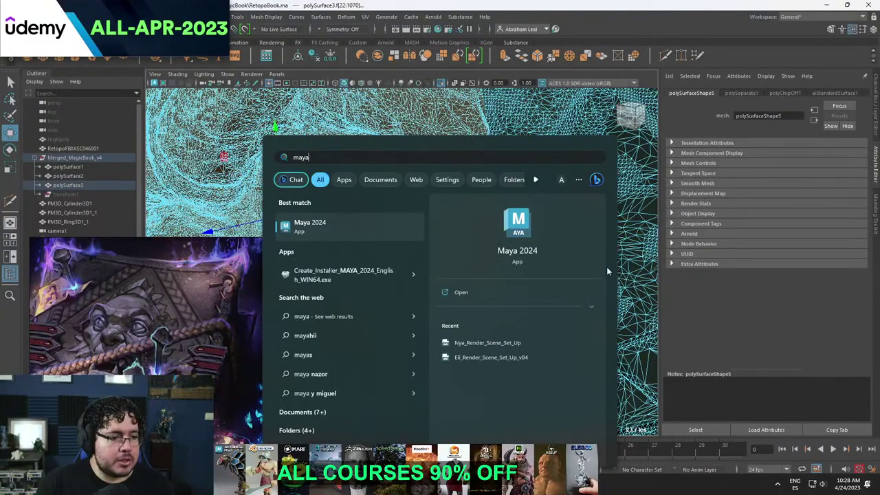
{"action": "key", "text": "Escape"}
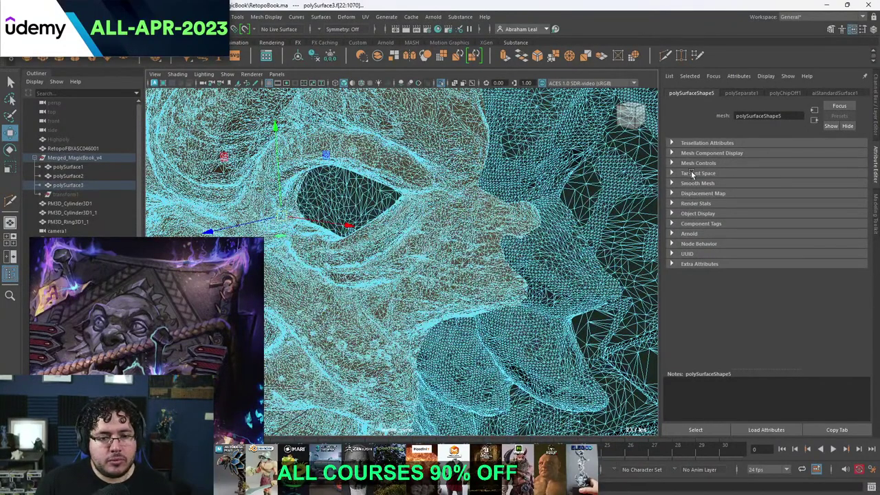
Open Task Manager, end both running Maya processes and close it.
{"action": "key", "text": "super"}
{"action": "type", "text": "task manager"}
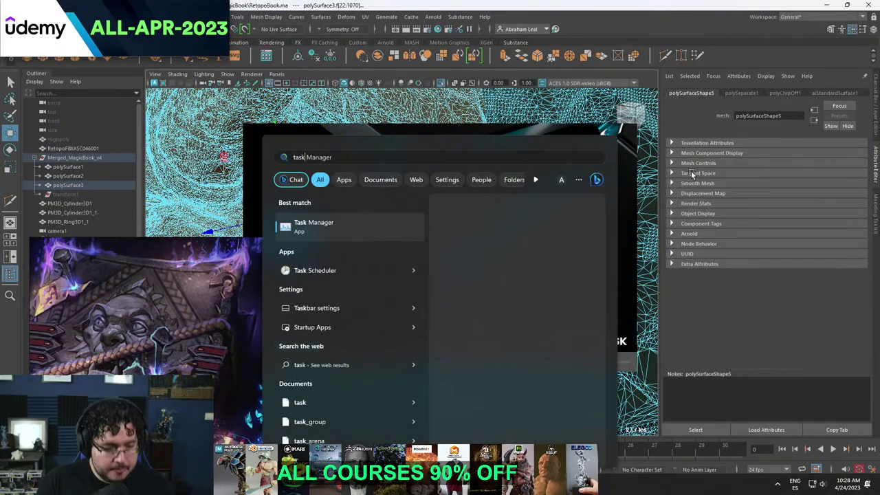
{"action": "key", "text": "Return"}
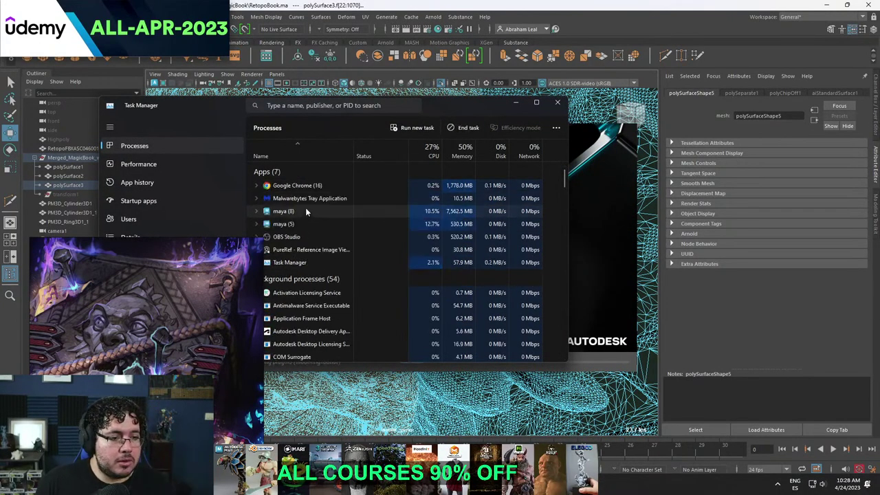
{"action": "key", "text": "Delete"}
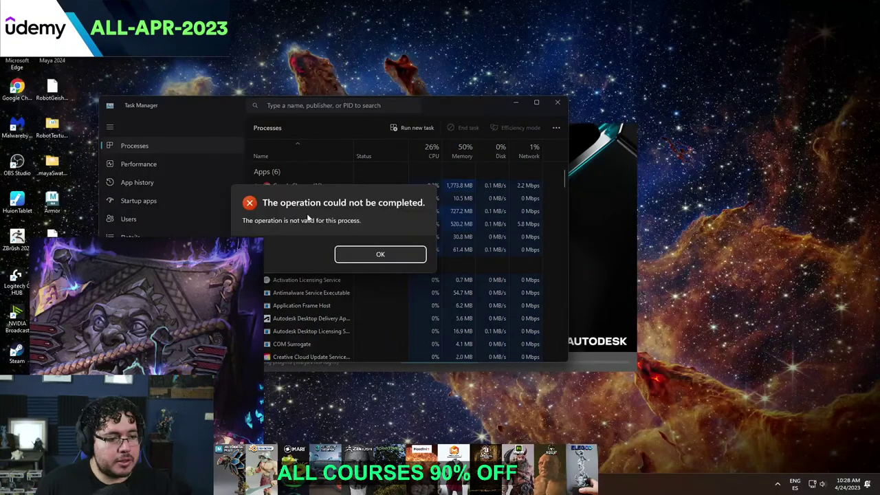
{"action": "left_click", "coordinate": [378, 253]}
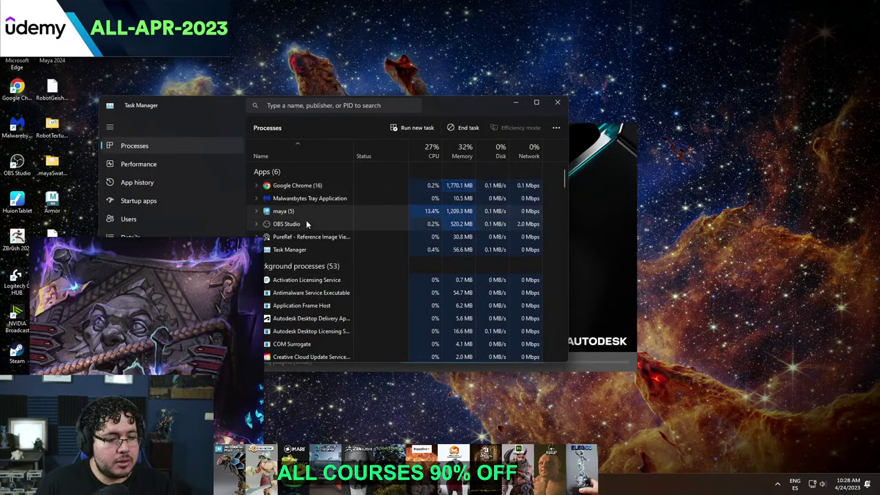
{"action": "left_click", "coordinate": [303, 211]}
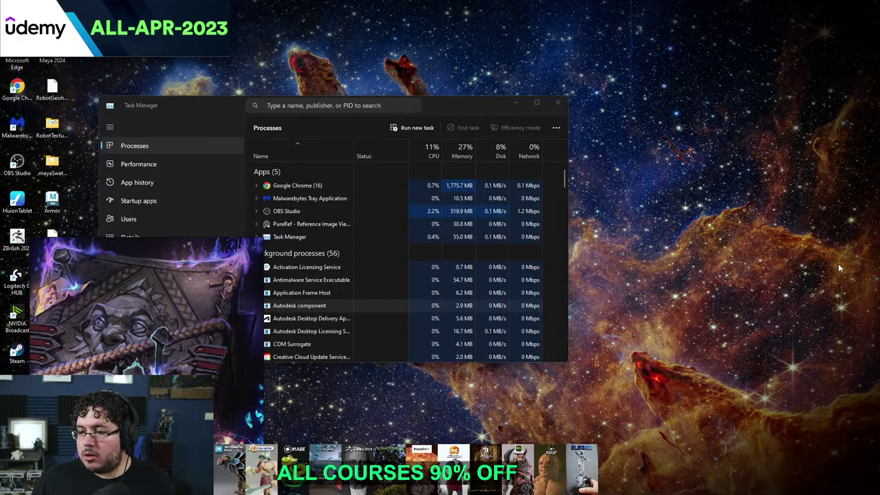
{"action": "left_click", "coordinate": [557, 103]}
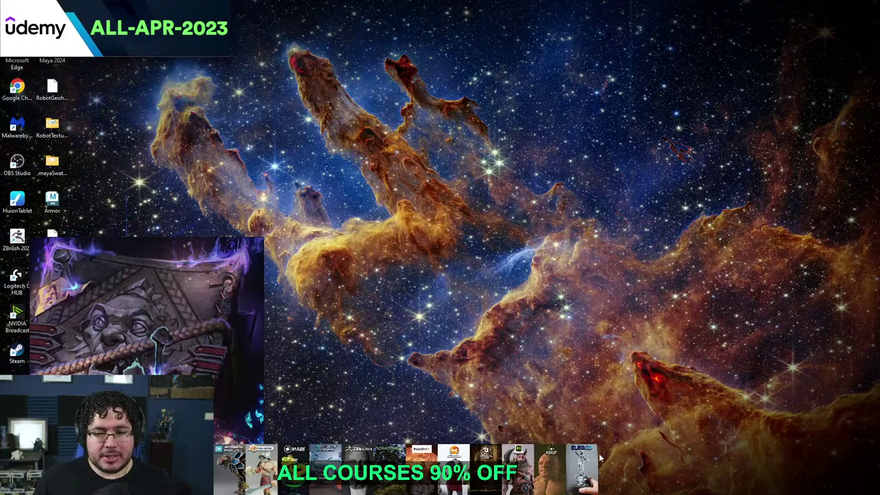
Relaunch Maya 2024 and enter the empty default scene.
{"action": "mouse_move", "coordinate": [413, 492]}
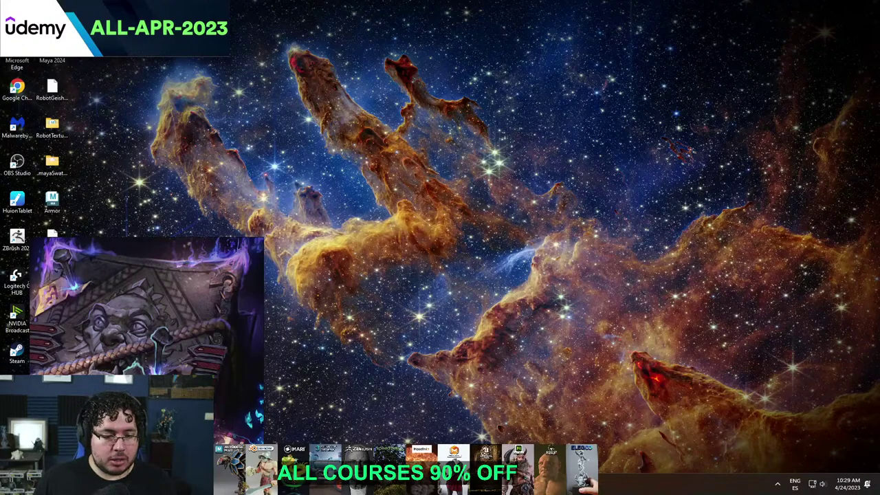
{"action": "key", "text": "super"}
{"action": "type", "text": "maya"}
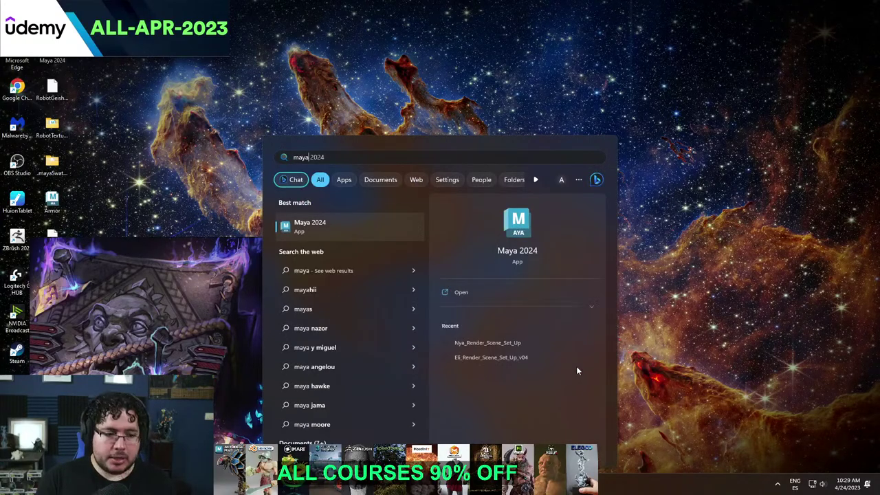
{"action": "key", "text": "Return"}
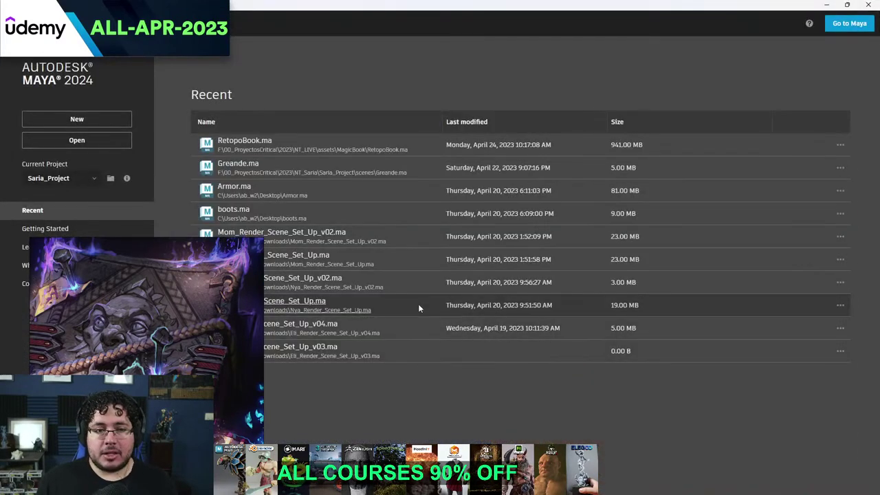
{"action": "left_click", "coordinate": [847, 23]}
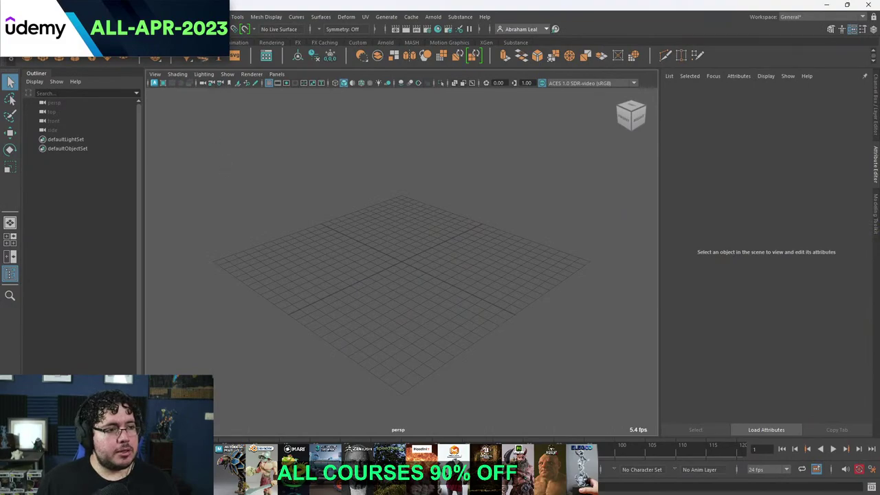
Create a chain of three joints across the ground grid with the Joint tool.
{"action": "left_click", "coordinate": [61, 59]}
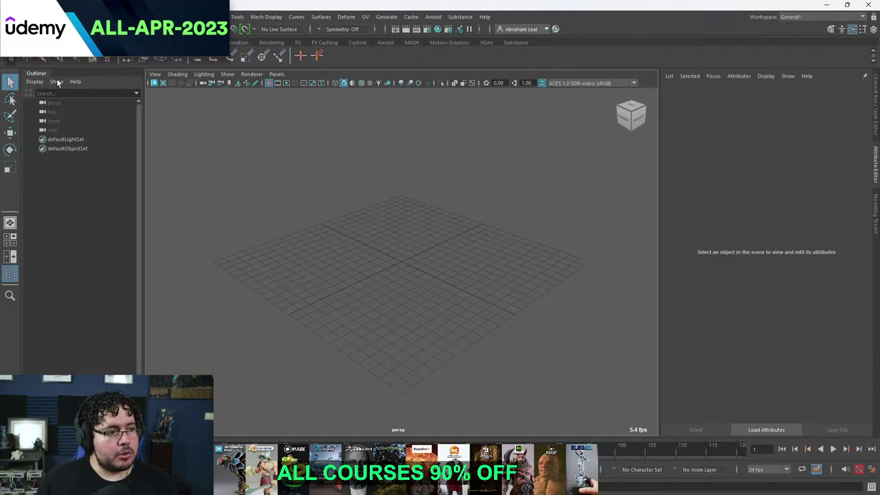
{"action": "left_click", "coordinate": [293, 287]}
{"action": "left_click", "coordinate": [364, 258]}
{"action": "left_click", "coordinate": [461, 249]}
{"action": "key", "text": "Return"}
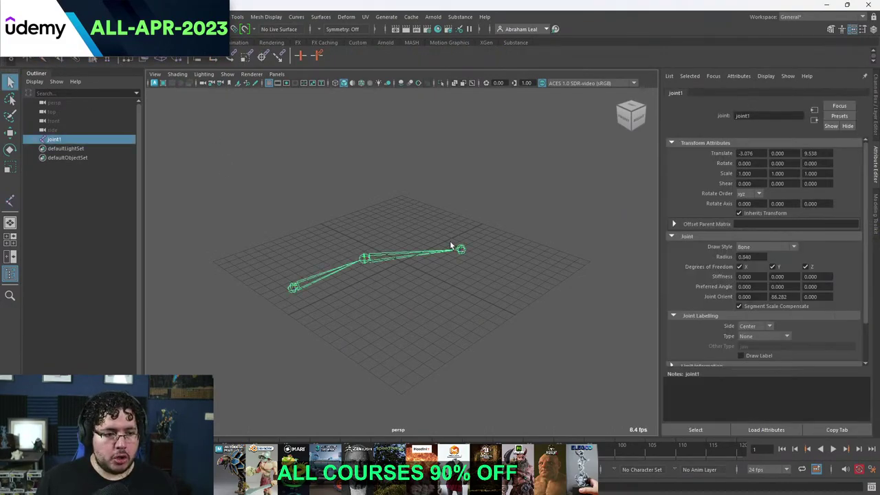
{"action": "scroll", "coordinate": [449, 243], "scroll_direction": "up", "scroll_amount": 5}
{"action": "middle_click_drag", "start_coordinate": [378, 259], "coordinate": [387, 227], "text": "alt"}
{"action": "scroll", "coordinate": [387, 227], "scroll_direction": "down", "scroll_amount": 2}
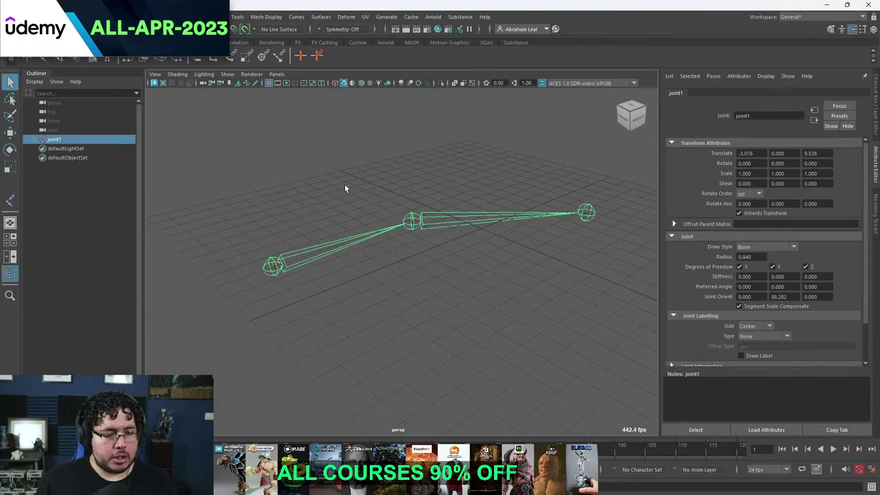
Select all three joints and turn on the display of their local rotation axes.
{"action": "left_click", "coordinate": [345, 187]}
{"action": "left_click", "coordinate": [262, 266]}
{"action": "left_click", "coordinate": [413, 221]}
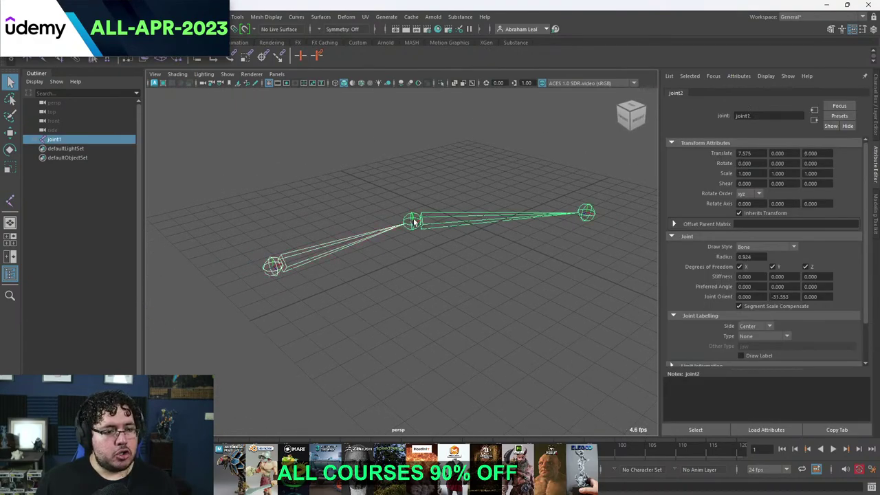
{"action": "left_click", "coordinate": [586, 214]}
{"action": "left_click", "coordinate": [99, 16]}
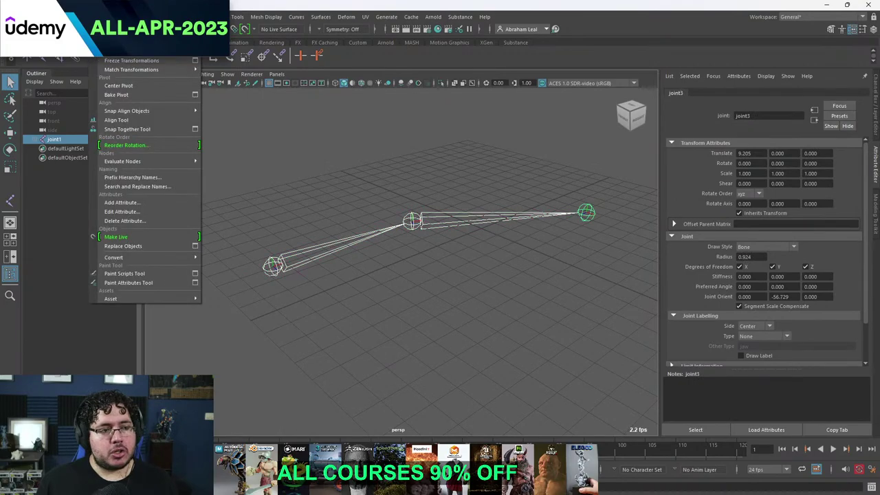
{"action": "mouse_move", "coordinate": [127, 17]}
{"action": "mouse_move", "coordinate": [235, 118]}
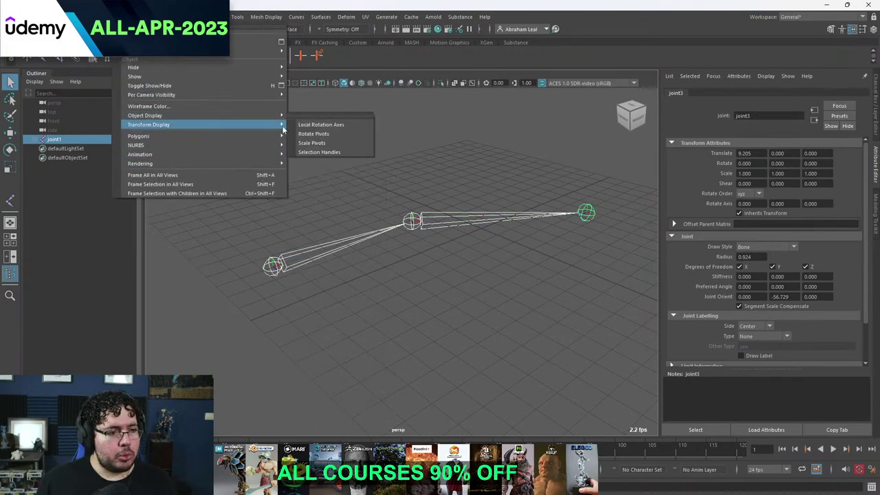
{"action": "left_click", "coordinate": [324, 124]}
{"action": "left_click", "coordinate": [368, 202]}
{"action": "left_click_drag", "start_coordinate": [368, 202], "coordinate": [285, 209], "text": "alt"}
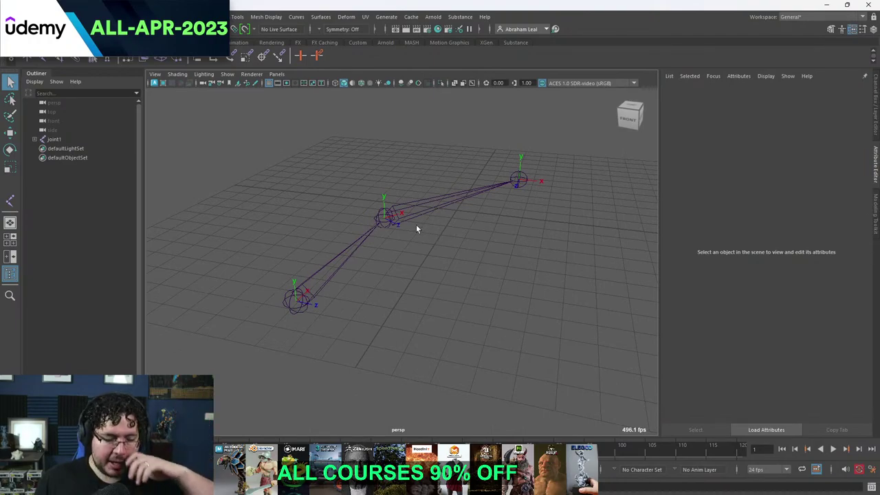
Move the root joint to about -3.335, 3.014, 7.665 and undo the last shift along Z.
{"action": "left_click_drag", "start_coordinate": [318, 281], "coordinate": [324, 193], "text": "alt"}
{"action": "left_click", "coordinate": [286, 267]}
{"action": "key", "text": "w"}
{"action": "left_click_drag", "start_coordinate": [340, 224], "coordinate": [289, 242], "text": "alt"}
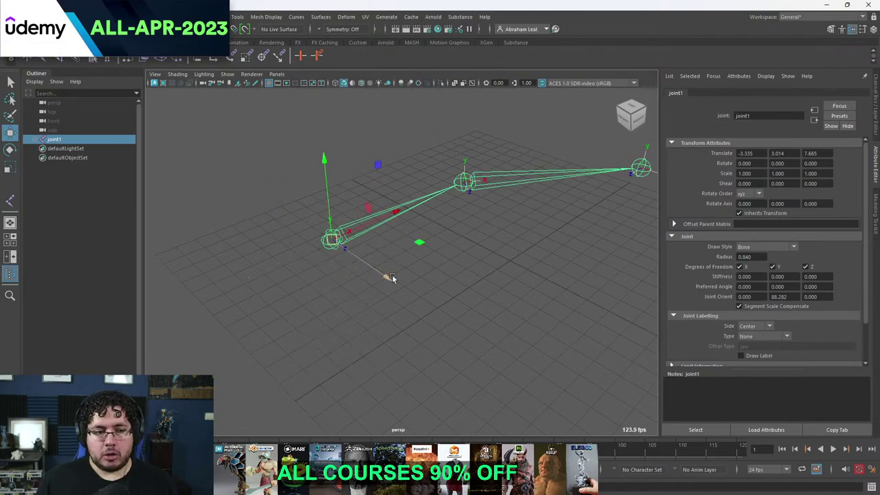
{"action": "mouse_move", "coordinate": [388, 277]}
{"action": "left_mouse_down"}
{"action": "mouse_move", "coordinate": [484, 331]}
{"action": "mouse_move", "coordinate": [352, 234]}
{"action": "mouse_move", "coordinate": [349, 261]}
{"action": "mouse_move", "coordinate": [259, 253]}
{"action": "mouse_move", "coordinate": [303, 207]}
{"action": "mouse_move", "coordinate": [310, 245]}
{"action": "mouse_move", "coordinate": [371, 273]}
{"action": "mouse_move", "coordinate": [337, 301]}
{"action": "mouse_move", "coordinate": [325, 256]}
{"action": "mouse_move", "coordinate": [396, 275]}
{"action": "left_mouse_up"}
{"action": "key", "text": "ctrl+z"}
Rotate the root joint freely around its axes to about -19.5, 40.6, 0.8 degrees.
{"action": "left_click", "coordinate": [453, 268]}
{"action": "left_click", "coordinate": [309, 243]}
{"action": "key", "text": "e"}
{"action": "left_click", "coordinate": [452, 292]}
{"action": "left_click", "coordinate": [316, 245]}
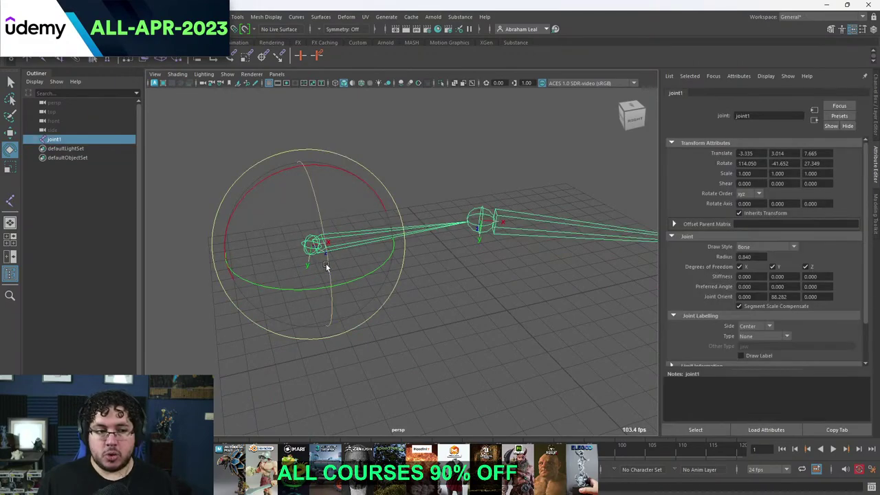
{"action": "left_click_drag", "start_coordinate": [326, 264], "coordinate": [474, 199], "text": "alt"}
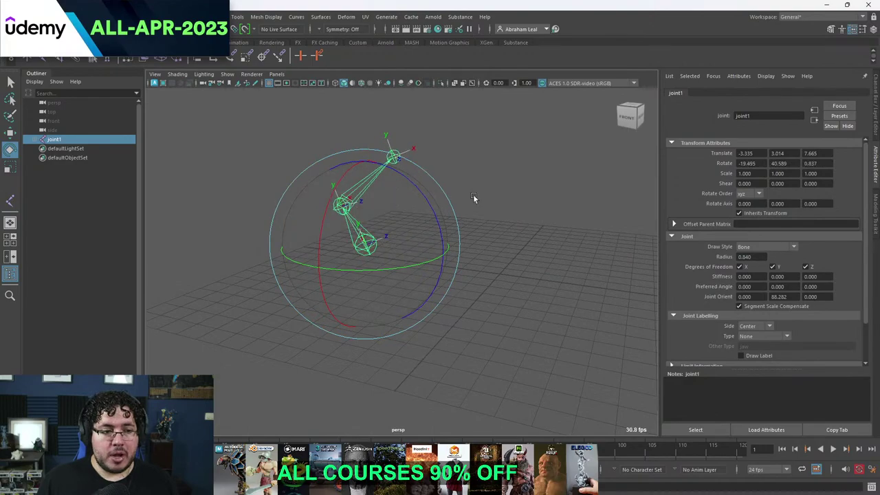
Try moving the middle joint along its Y axis to about 4.190 and again to about 3.617, undoing each move.
{"action": "left_click", "coordinate": [473, 199]}
{"action": "left_click", "coordinate": [340, 204]}
{"action": "key", "text": "w"}
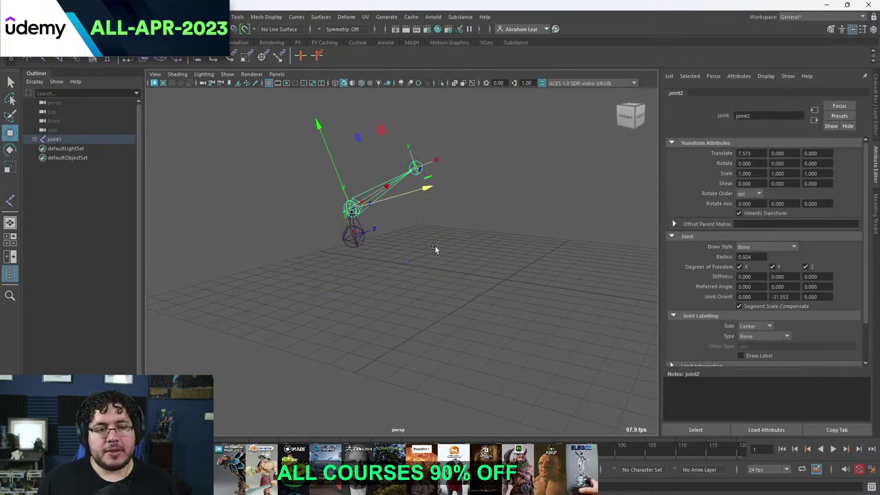
{"action": "left_click_drag", "start_coordinate": [341, 197], "coordinate": [469, 236]}
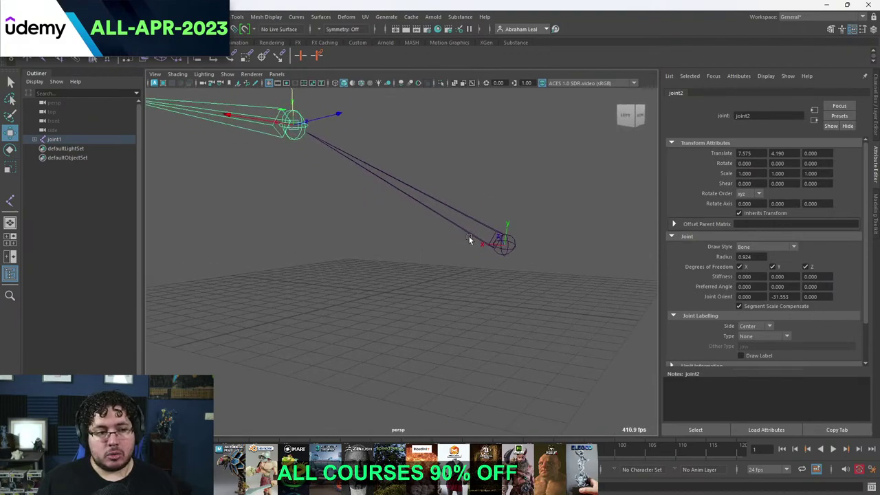
{"action": "key", "text": "ctrl+z"}
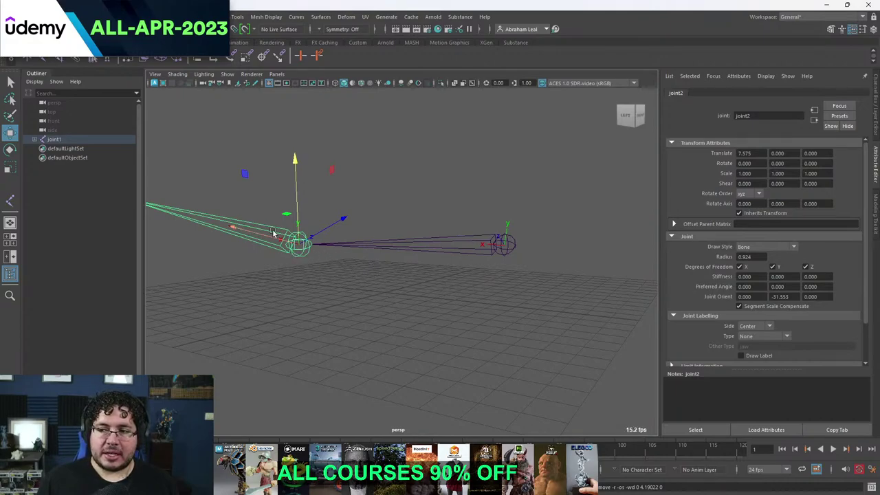
{"action": "left_click_drag", "start_coordinate": [371, 272], "coordinate": [390, 277], "text": "alt"}
{"action": "left_click_drag", "start_coordinate": [343, 234], "coordinate": [316, 117]}
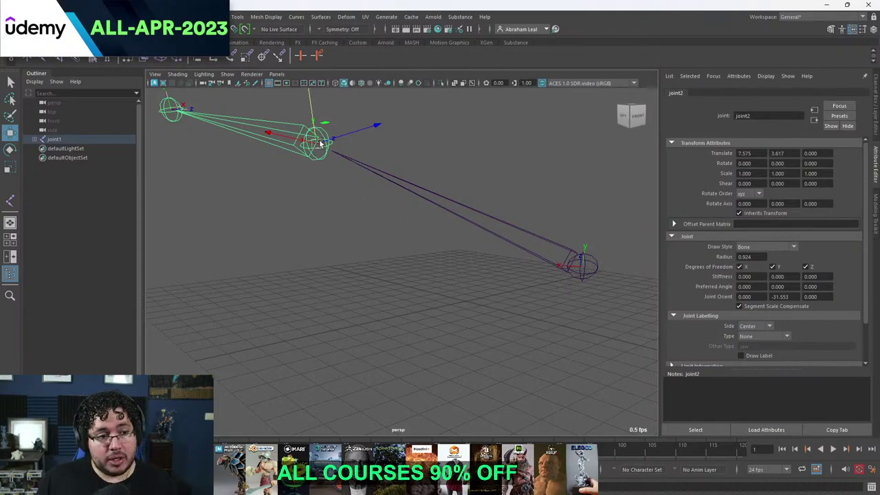
{"action": "key", "text": "ctrl+z"}
Rotate the root joint to about -18.2, 40.3, 36.1 degrees so the whole chain swings upward.
{"action": "left_click", "coordinate": [585, 267]}
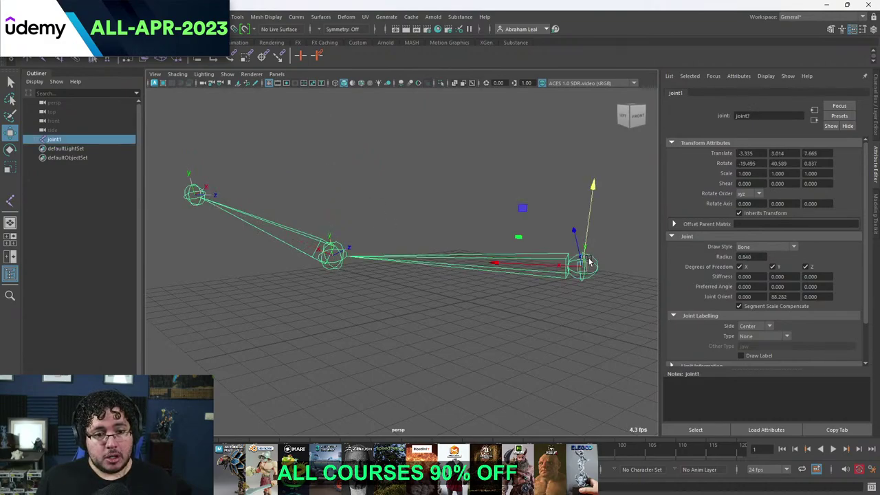
{"action": "key", "text": "e"}
{"action": "left_click_drag", "start_coordinate": [611, 191], "coordinate": [625, 209]}
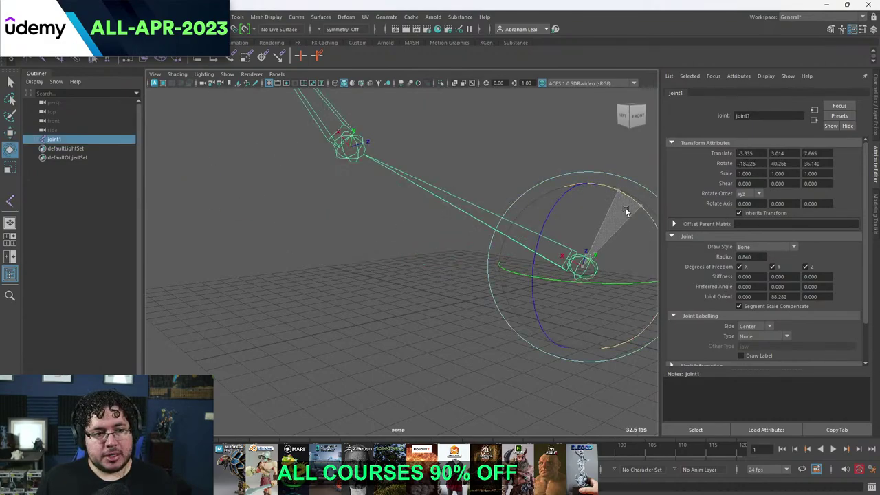
{"action": "left_click_drag", "start_coordinate": [349, 144], "coordinate": [324, 188], "text": "alt"}
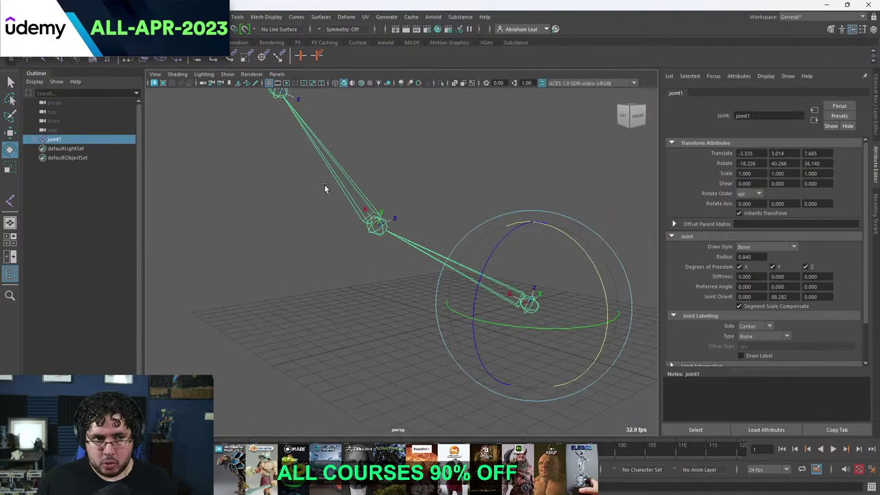
Rotate the middle joint to about 2.0, 13.1, -42.9 degrees so the end bone swings down.
{"action": "left_click", "coordinate": [387, 224]}
{"action": "middle_click_drag", "start_coordinate": [277, 92], "coordinate": [308, 158], "text": "alt"}
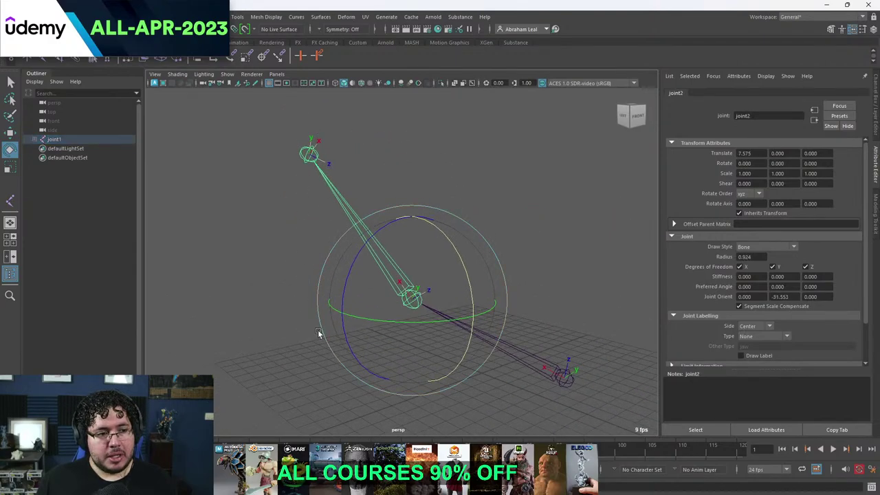
{"action": "left_click_drag", "start_coordinate": [464, 255], "coordinate": [278, 286]}
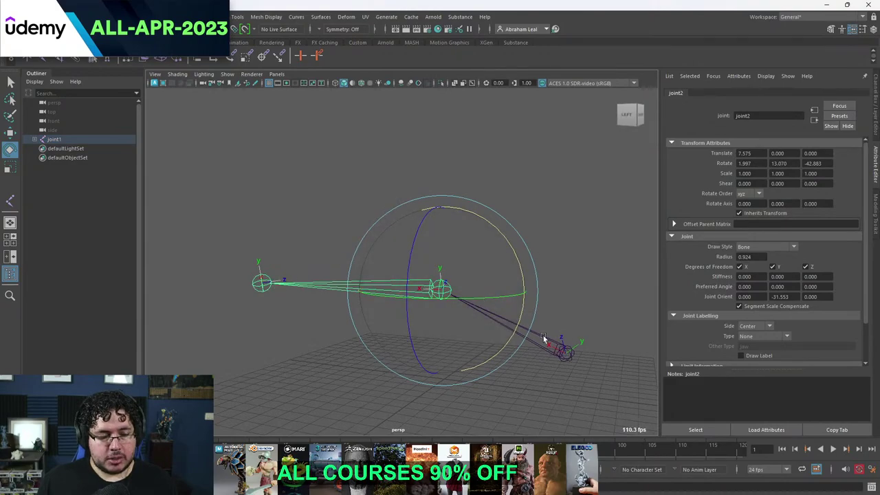
Delete the whole joint chain from its root joint.
{"action": "left_click", "coordinate": [558, 293]}
{"action": "left_click", "coordinate": [566, 352]}
{"action": "key", "text": "Delete"}
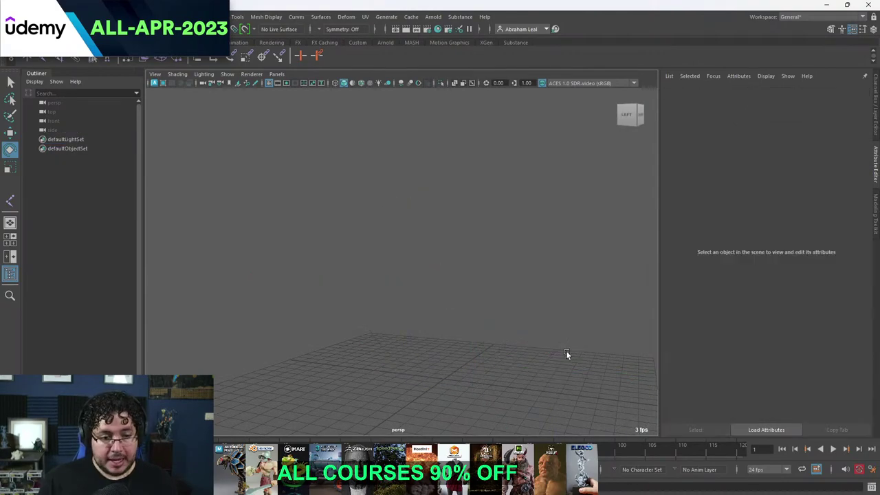
Open the recent scene RetopoBook.ma without saving the changes to the untitled scene.
{"action": "key", "text": "ctrl+o"}
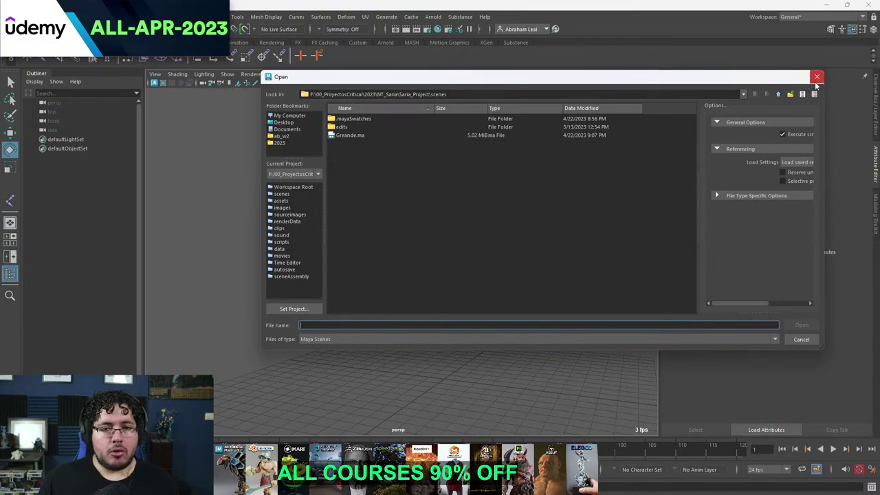
{"action": "left_click", "coordinate": [816, 77]}
{"action": "left_click", "coordinate": [10, 17]}
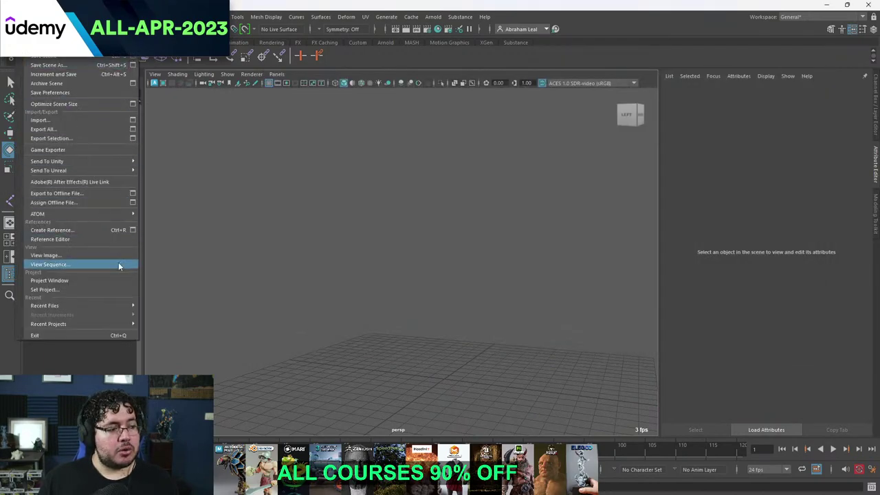
{"action": "mouse_move", "coordinate": [115, 306]}
{"action": "left_click", "coordinate": [246, 306]}
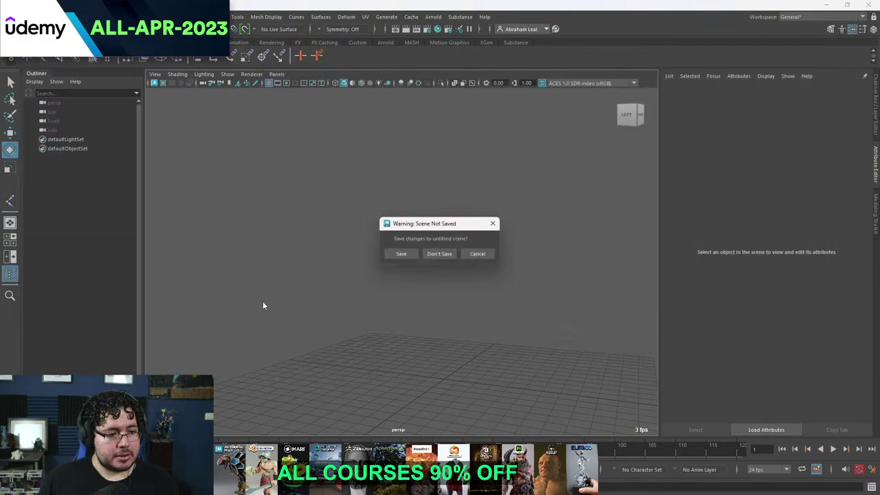
{"action": "left_click", "coordinate": [440, 253]}
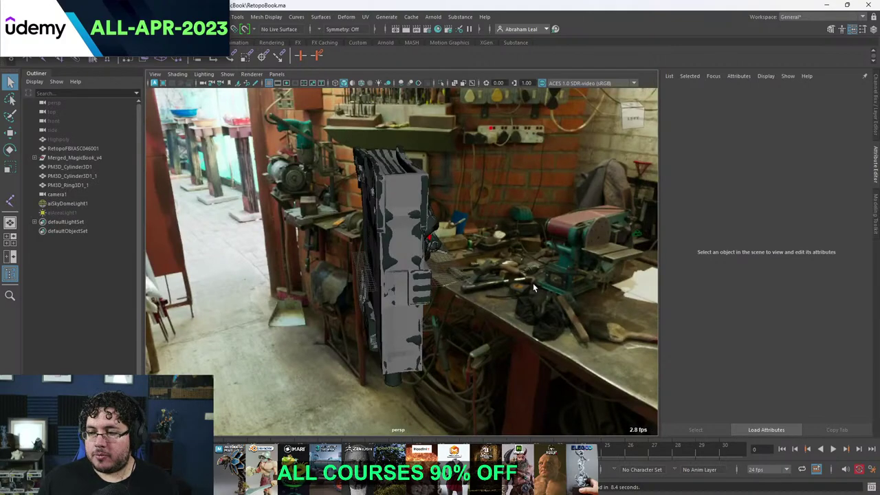
Hide the retopologized mesh RetopoFBXASC046001 that overlaps the high-poly book.
{"action": "left_click", "coordinate": [416, 197]}
{"action": "left_click_drag", "start_coordinate": [449, 214], "coordinate": [407, 200], "text": "alt"}
{"action": "left_click", "coordinate": [415, 199]}
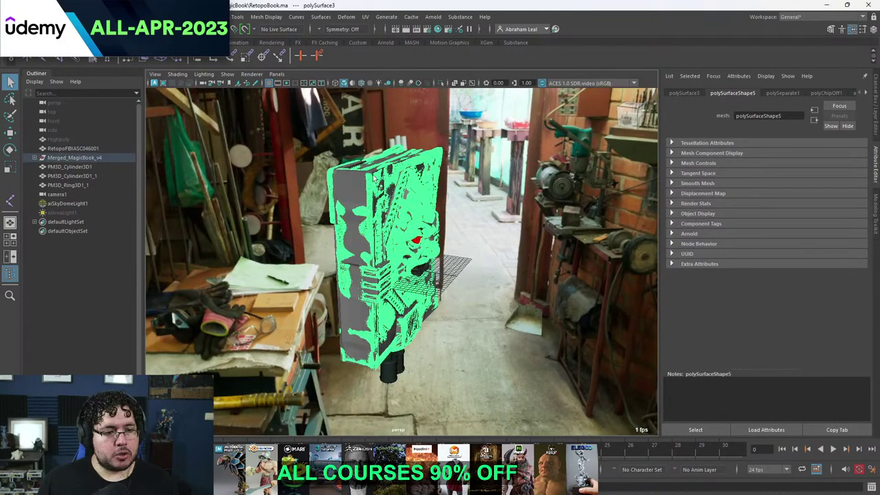
{"action": "left_click", "coordinate": [76, 149]}
{"action": "key", "text": "h"}
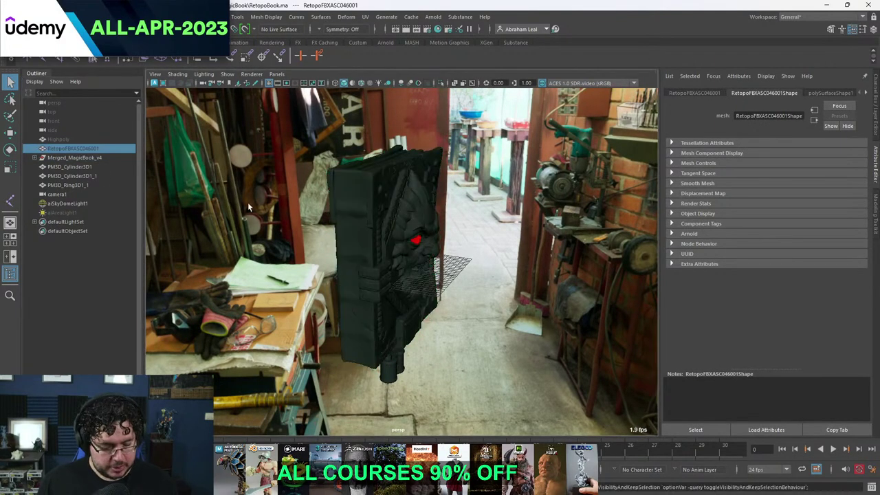
Separate the high-poly book mesh inside Merged_MagicBook_v4 into its individual shells and clear the selection from the pieces.
{"action": "left_click", "coordinate": [382, 220]}
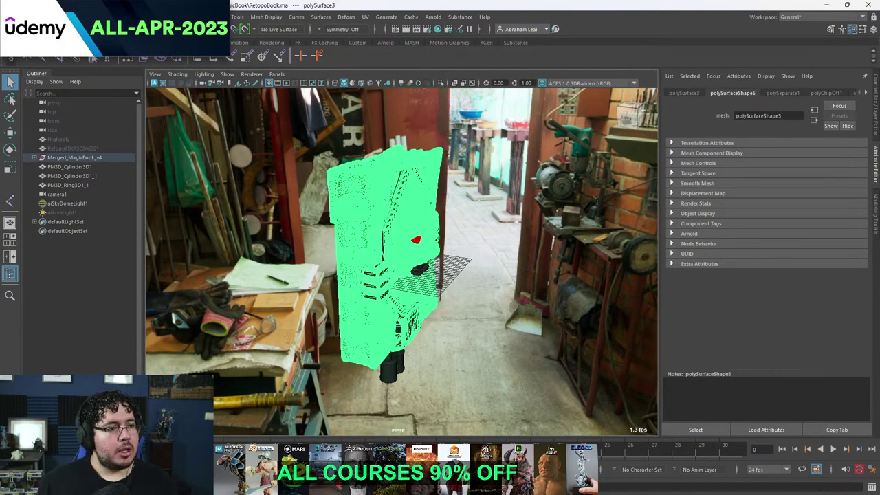
{"action": "left_click", "coordinate": [174, 17]}
{"action": "left_click", "coordinate": [190, 60]}
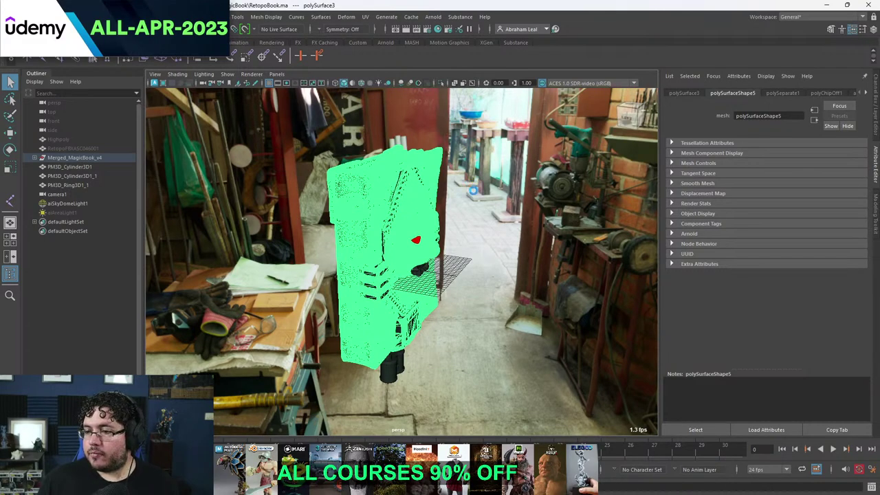
{"action": "left_click_drag", "start_coordinate": [471, 207], "coordinate": [417, 253], "text": "alt"}
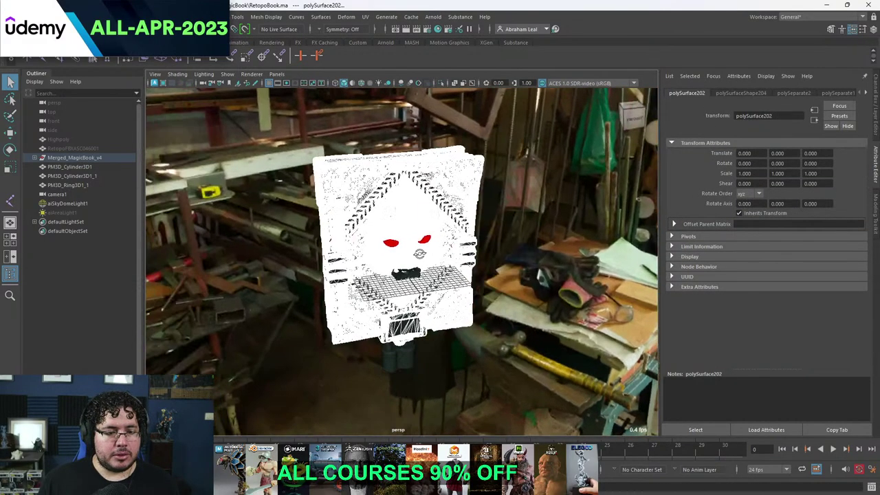
{"action": "right_click_drag", "start_coordinate": [423, 264], "coordinate": [556, 262], "text": "alt"}
{"action": "left_click", "coordinate": [557, 263]}
{"action": "mouse_move", "coordinate": [557, 262]}
{"action": "left_mouse_down", "text": "alt"}
{"action": "mouse_move", "coordinate": [483, 265]}
{"action": "mouse_move", "coordinate": [523, 287]}
{"action": "mouse_move", "coordinate": [497, 272]}
{"action": "left_mouse_up", "text": "alt"}
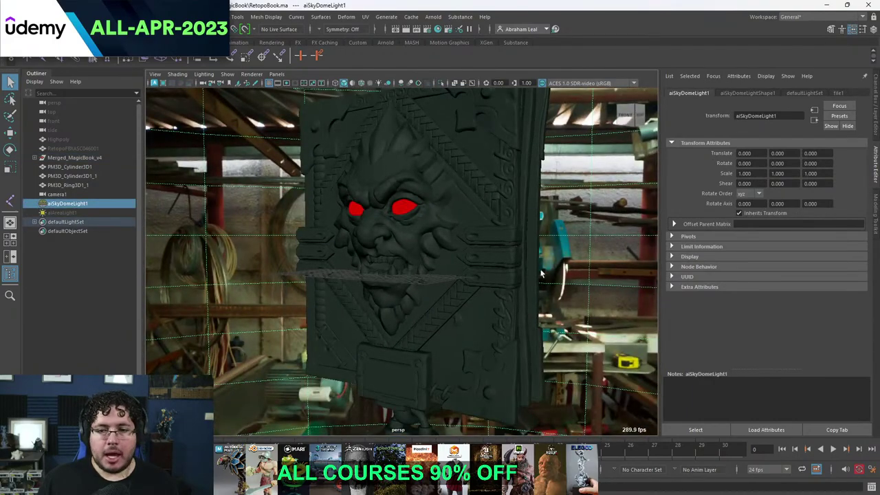
Assign a new Lambert material to the six strap inlays on both sides of the face and colour it red.
{"action": "left_click", "coordinate": [480, 237]}
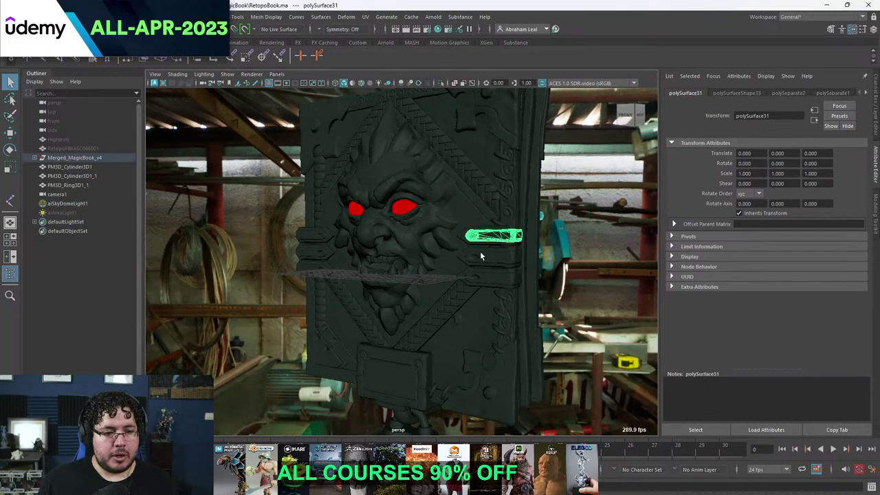
{"action": "left_click", "coordinate": [481, 254], "text": "shift"}
{"action": "left_click_drag", "start_coordinate": [490, 267], "coordinate": [505, 256], "text": "alt"}
{"action": "right_click_drag", "start_coordinate": [505, 256], "coordinate": [518, 269], "text": "alt"}
{"action": "left_click", "coordinate": [519, 272], "text": "shift"}
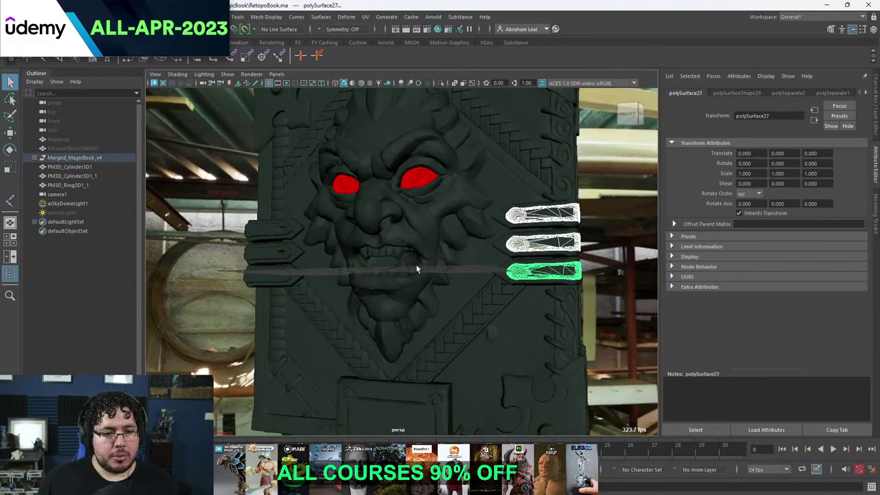
{"action": "left_click_drag", "start_coordinate": [416, 264], "coordinate": [307, 232], "text": "alt"}
{"action": "left_click", "coordinate": [294, 232], "text": "shift"}
{"action": "left_click", "coordinate": [275, 257], "text": "shift"}
{"action": "left_click", "coordinate": [271, 289], "text": "shift"}
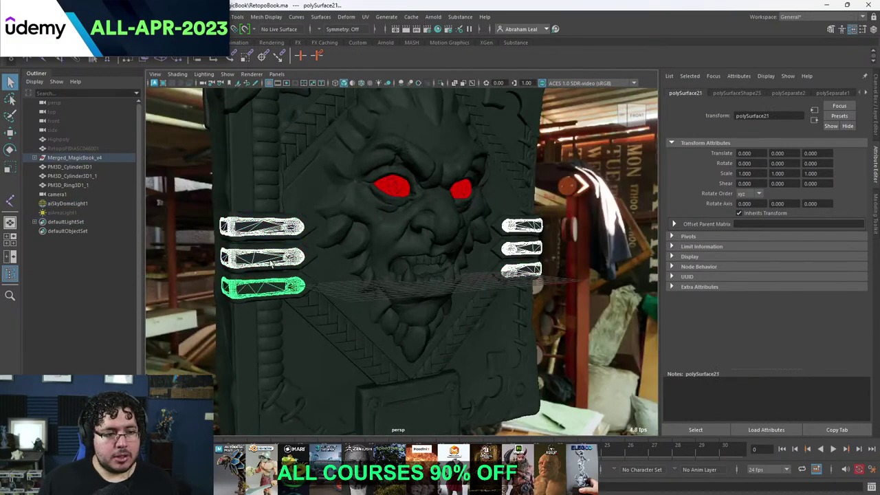
{"action": "right_click", "coordinate": [268, 232]}
{"action": "right_click_drag", "start_coordinate": [269, 232], "coordinate": [268, 466]}
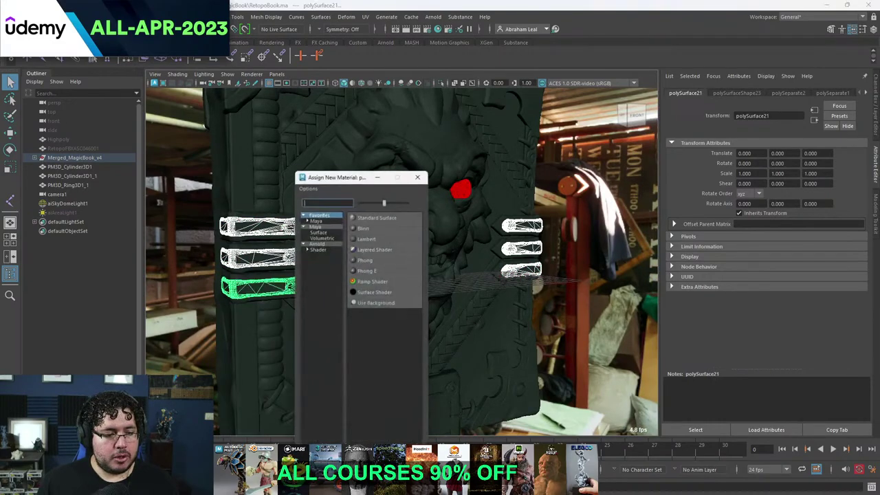
{"action": "left_click", "coordinate": [367, 236]}
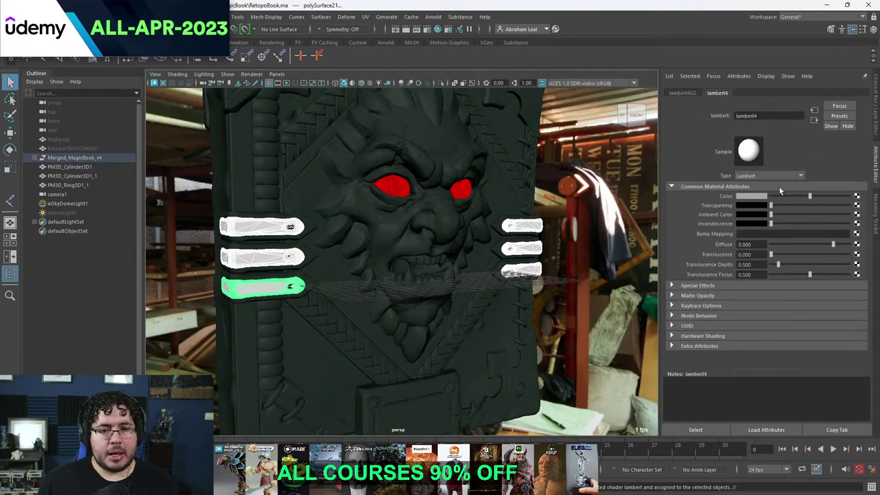
{"action": "left_click", "coordinate": [747, 197]}
{"action": "left_click", "coordinate": [715, 175]}
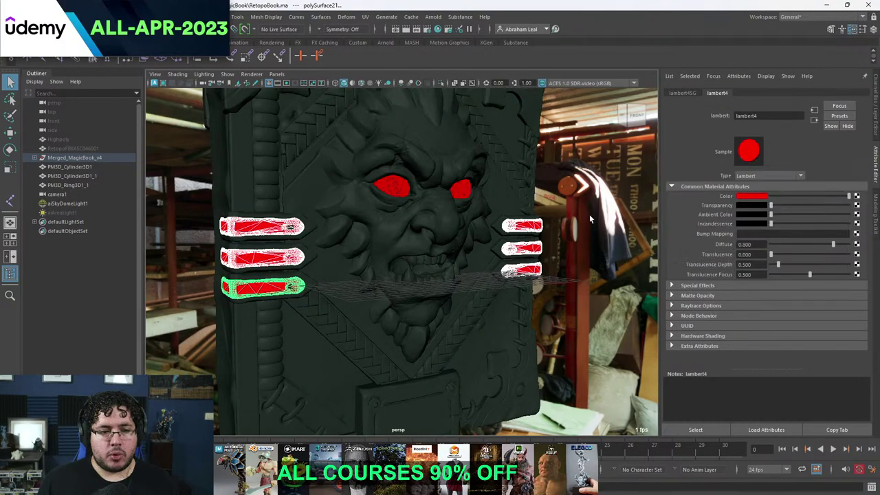
{"action": "left_click", "coordinate": [589, 214]}
Assign a new Lambert material to the demon face pieces, including the mouth, and colour it cyan.
{"action": "left_click_drag", "start_coordinate": [589, 223], "coordinate": [496, 249], "text": "alt"}
{"action": "mouse_move", "coordinate": [575, 234]}
{"action": "left_mouse_down", "text": "alt"}
{"action": "mouse_move", "coordinate": [582, 216]}
{"action": "mouse_move", "coordinate": [598, 225]}
{"action": "mouse_move", "coordinate": [559, 220]}
{"action": "mouse_move", "coordinate": [572, 244]}
{"action": "mouse_move", "coordinate": [587, 244]}
{"action": "mouse_move", "coordinate": [581, 237]}
{"action": "left_mouse_up", "text": "alt"}
{"action": "left_click", "coordinate": [474, 219]}
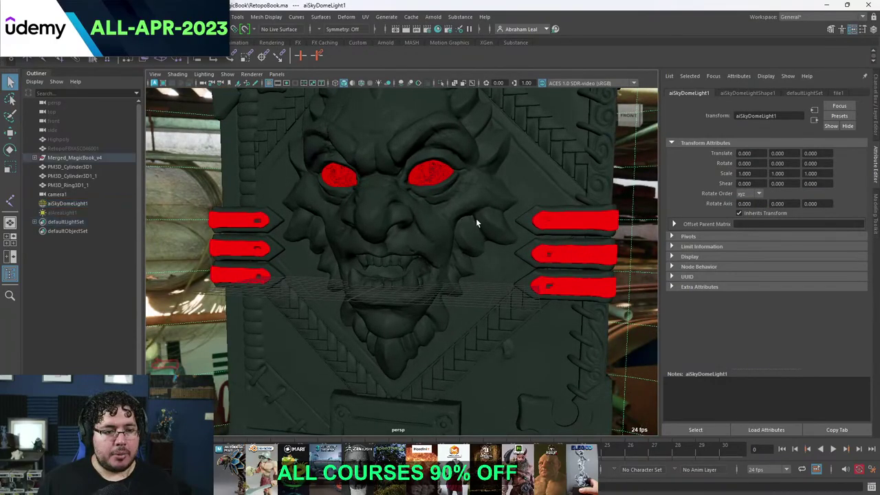
{"action": "key", "text": "f"}
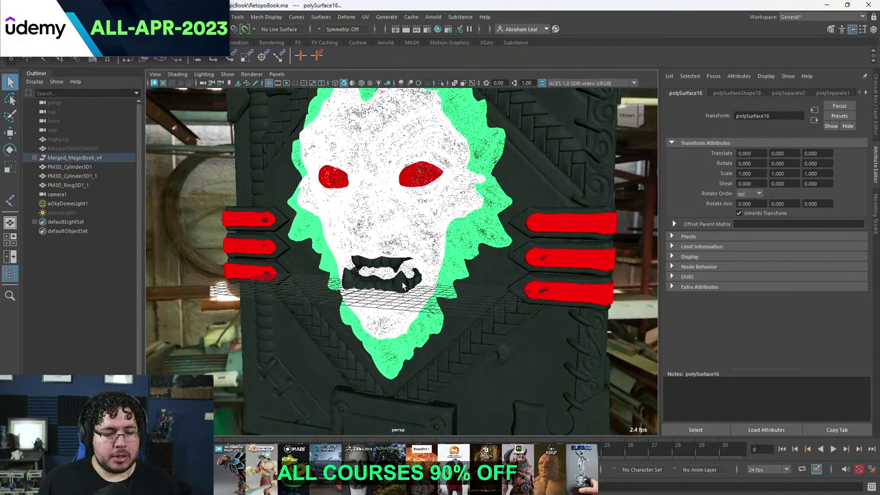
{"action": "left_click", "coordinate": [402, 280]}
{"action": "right_click_drag", "start_coordinate": [402, 281], "coordinate": [413, 447]}
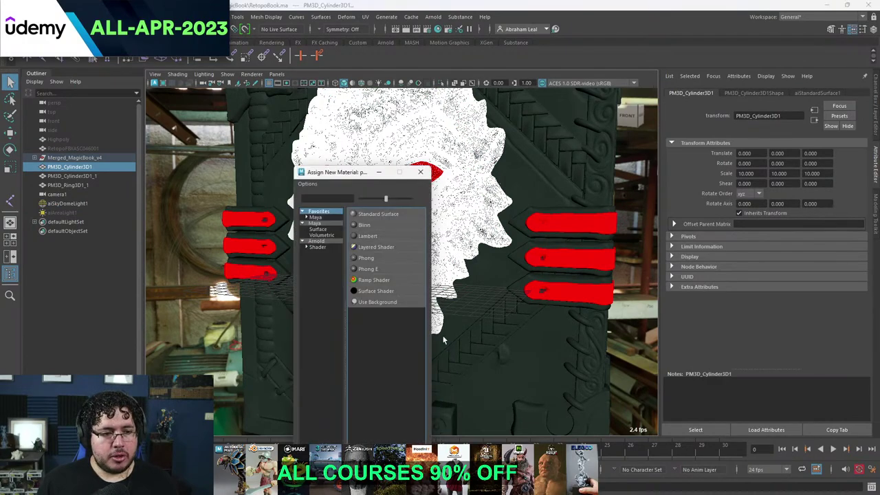
{"action": "left_click", "coordinate": [368, 235]}
{"action": "left_click", "coordinate": [752, 197]}
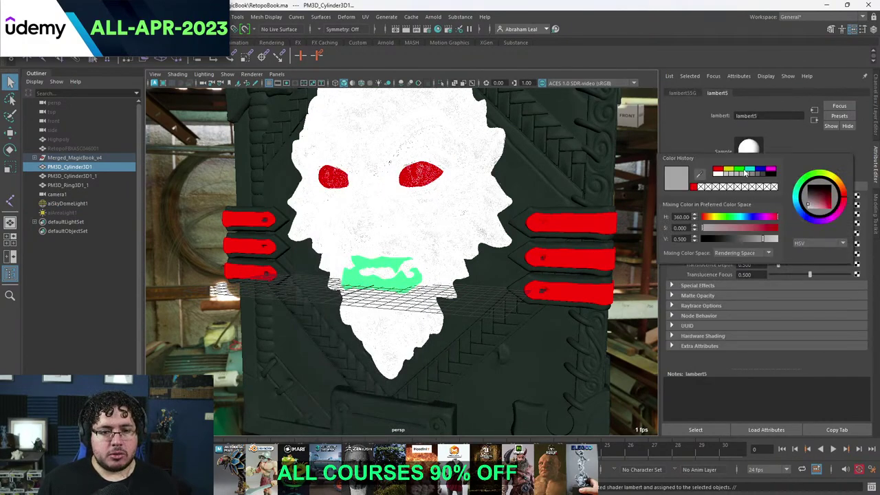
{"action": "left_click", "coordinate": [748, 169]}
{"action": "left_click", "coordinate": [272, 167]}
Delete the mesh lights light_polySurface1 and light_polySurface2 from the two eyes.
{"action": "left_click_drag", "start_coordinate": [266, 171], "coordinate": [292, 168], "text": "alt"}
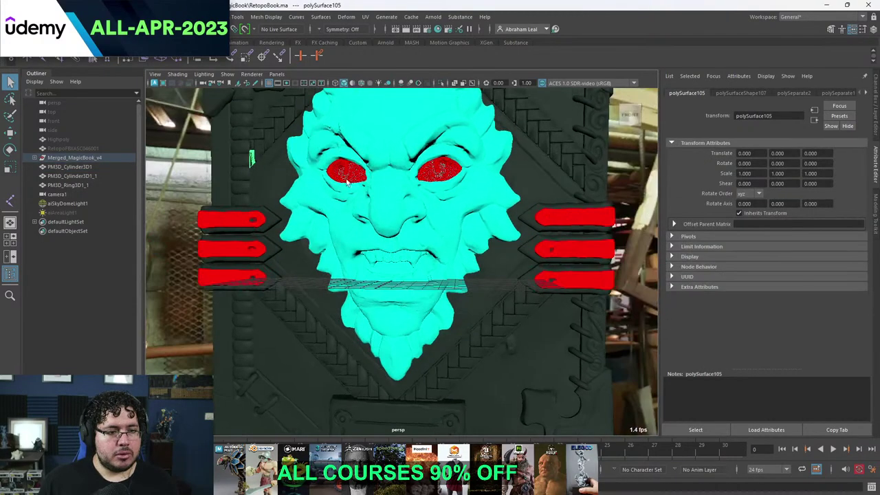
{"action": "right_click_drag", "start_coordinate": [292, 167], "coordinate": [316, 172], "text": "alt"}
{"action": "left_click", "coordinate": [34, 157]}
{"action": "left_click", "coordinate": [39, 166]}
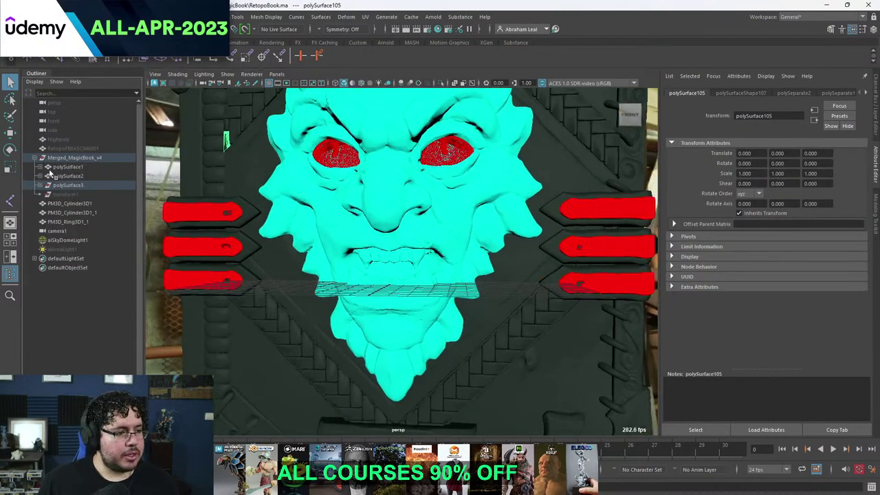
{"action": "left_click", "coordinate": [40, 185]}
{"action": "left_click", "coordinate": [74, 177]}
{"action": "left_click", "coordinate": [71, 195], "text": "ctrl"}
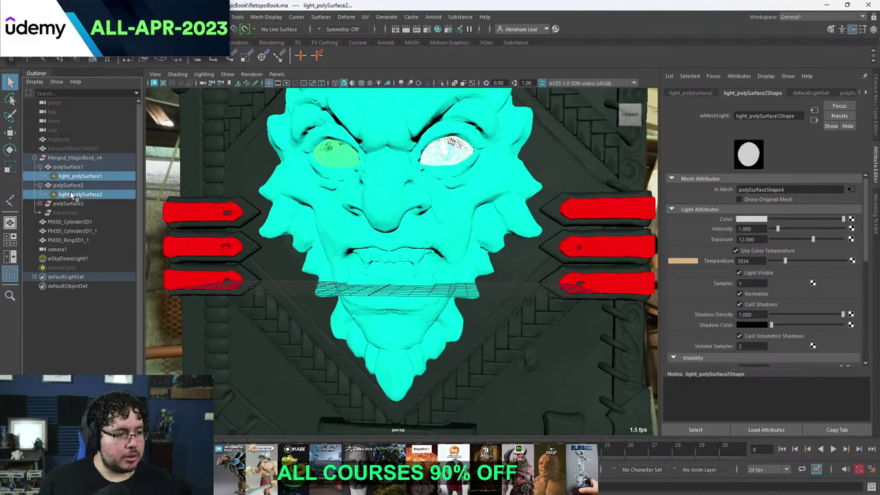
{"action": "key", "text": "Delete"}
Assign the existing lambert5 material to both eye meshes.
{"action": "left_click", "coordinate": [337, 155]}
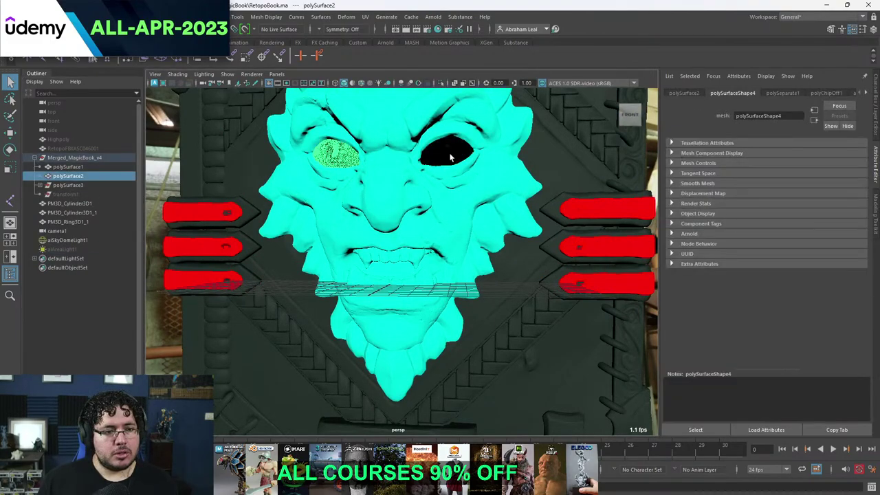
{"action": "left_click", "coordinate": [450, 156], "text": "shift"}
{"action": "right_click", "coordinate": [451, 157]}
{"action": "mouse_move", "coordinate": [469, 407]}
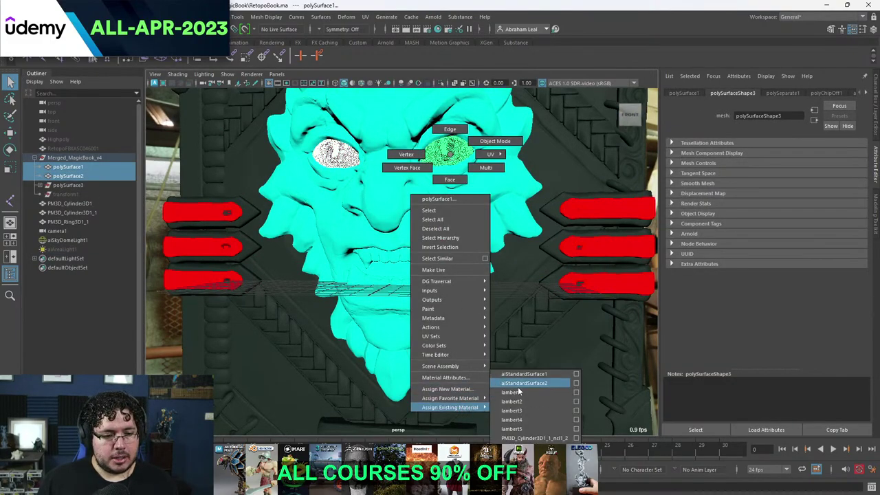
{"action": "left_click", "coordinate": [521, 429]}
{"action": "scroll", "coordinate": [505, 407], "scroll_direction": "down", "scroll_amount": 4}
{"action": "scroll", "coordinate": [505, 407], "scroll_direction": "down", "scroll_amount": 3}
{"action": "left_click", "coordinate": [566, 347]}
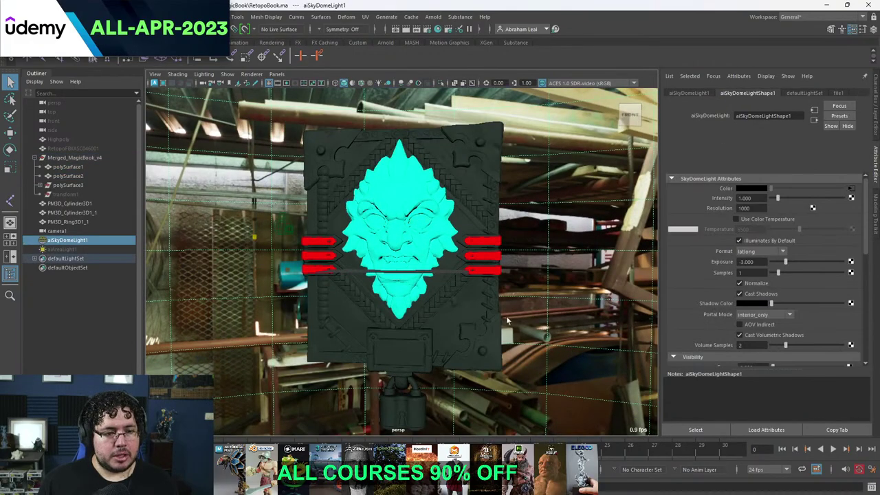
Assign a new Lambert material to all the page layers between the book covers and colour it yellow.
{"action": "scroll", "coordinate": [507, 318], "scroll_direction": "up", "scroll_amount": 5}
{"action": "left_click_drag", "start_coordinate": [525, 292], "coordinate": [398, 289], "text": "alt"}
{"action": "left_click", "coordinate": [492, 252]}
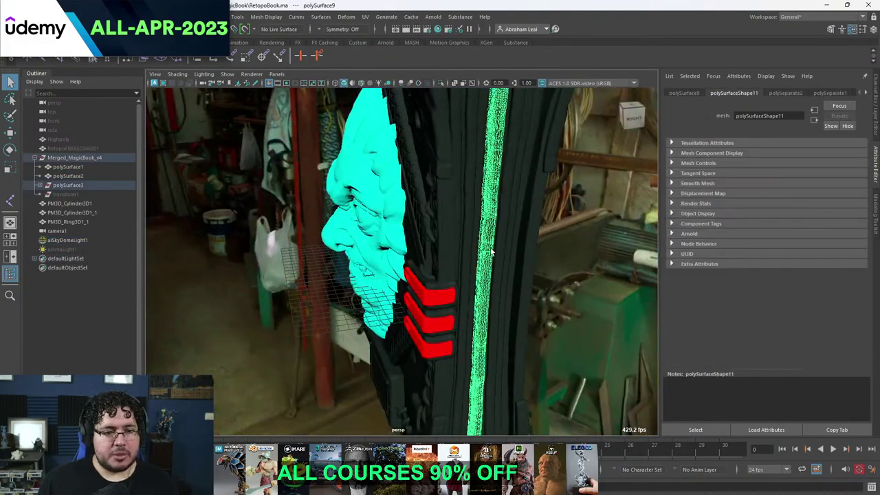
{"action": "left_click_drag", "start_coordinate": [492, 252], "coordinate": [429, 349], "text": "alt"}
{"action": "scroll", "coordinate": [383, 330], "scroll_direction": "up", "scroll_amount": 2}
{"action": "left_click_drag", "start_coordinate": [382, 329], "coordinate": [339, 285], "text": "alt"}
{"action": "left_click", "coordinate": [348, 253]}
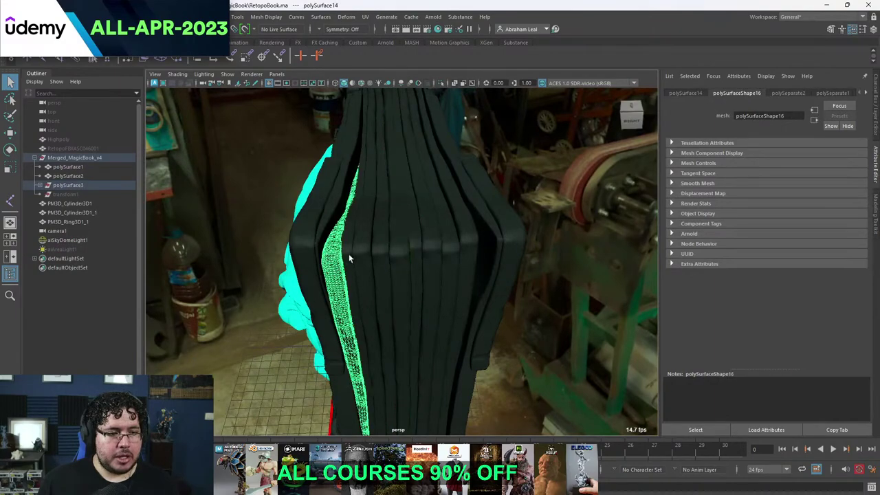
{"action": "left_click", "coordinate": [337, 205], "text": "shift"}
{"action": "key", "text": "ctrl+z"}
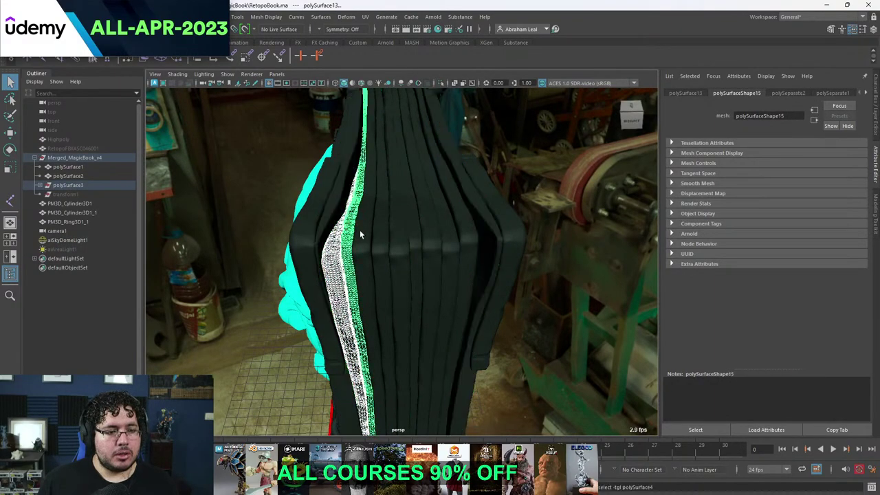
{"action": "left_click", "coordinate": [360, 231], "text": "shift"}
{"action": "left_click", "coordinate": [381, 235], "text": "shift"}
{"action": "left_click", "coordinate": [396, 235], "text": "shift"}
{"action": "left_click", "coordinate": [414, 235], "text": "shift"}
{"action": "left_click", "coordinate": [440, 235], "text": "shift"}
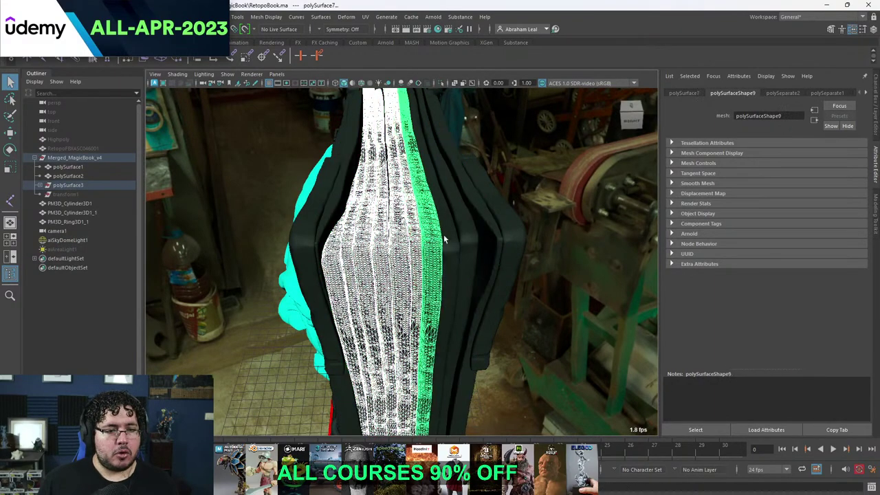
{"action": "left_click", "coordinate": [460, 232], "text": "shift"}
{"action": "left_click", "coordinate": [474, 239], "text": "shift"}
{"action": "right_click_drag", "start_coordinate": [474, 238], "coordinate": [462, 403]}
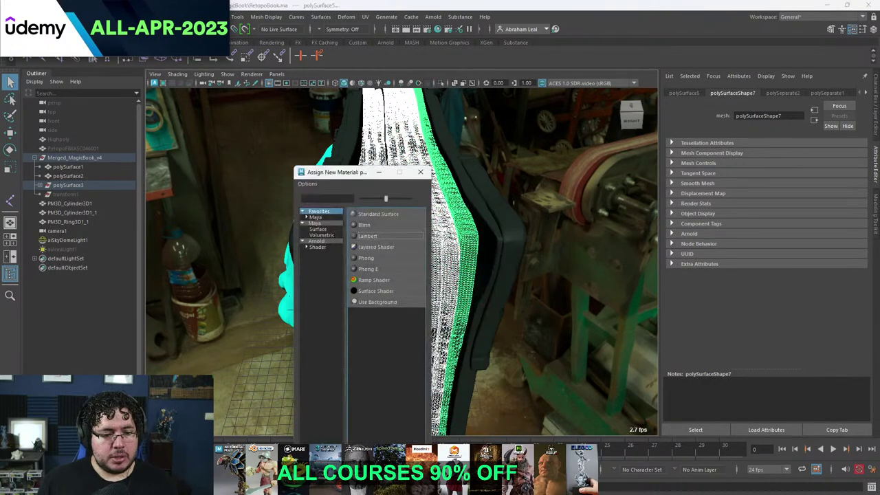
{"action": "left_click", "coordinate": [317, 241]}
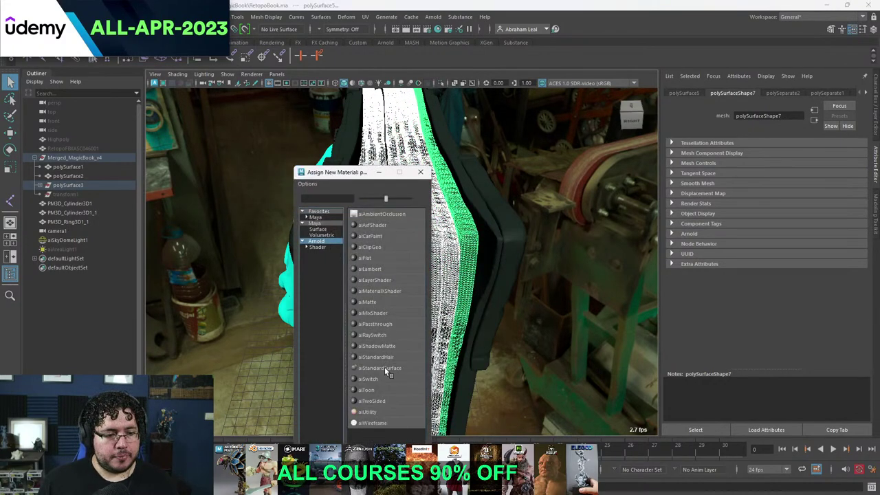
{"action": "left_click", "coordinate": [315, 224]}
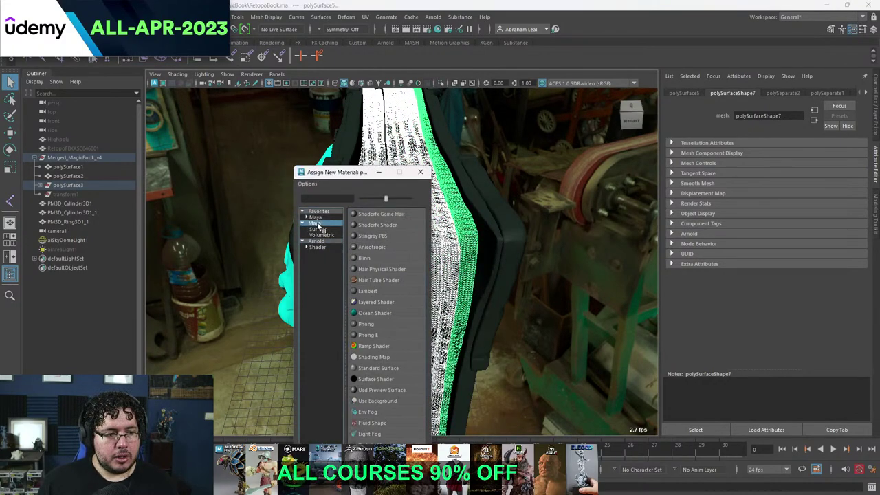
{"action": "left_click", "coordinate": [368, 292]}
{"action": "left_click", "coordinate": [747, 197]}
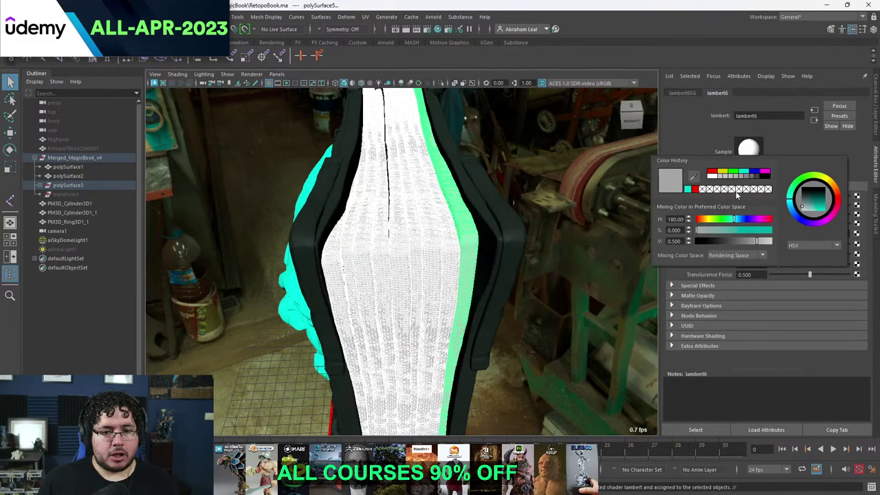
{"action": "left_click", "coordinate": [724, 173]}
{"action": "left_click", "coordinate": [541, 227]}
Assign a new Lambert material to the book cover mesh and colour it blue.
{"action": "mouse_move", "coordinate": [542, 228]}
{"action": "left_mouse_down", "text": "alt"}
{"action": "mouse_move", "coordinate": [548, 251]}
{"action": "mouse_move", "coordinate": [612, 242]}
{"action": "mouse_move", "coordinate": [539, 235]}
{"action": "left_mouse_up", "text": "alt"}
{"action": "left_click", "coordinate": [523, 244]}
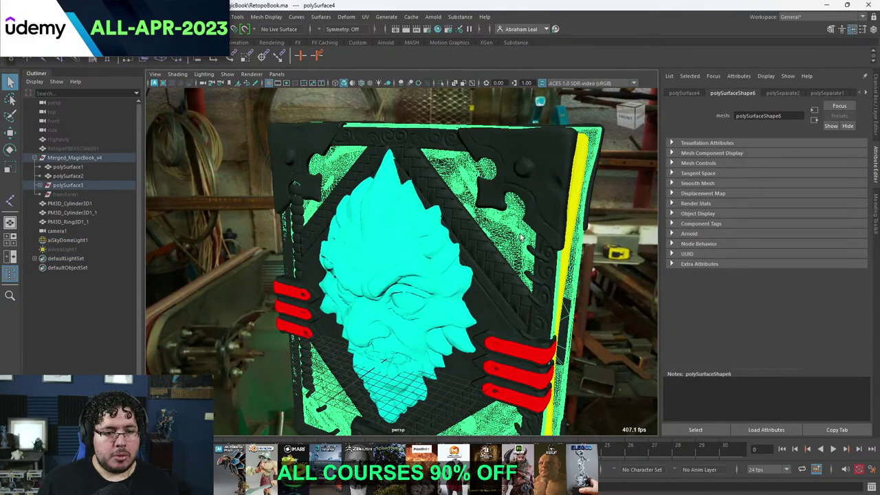
{"action": "right_click", "coordinate": [521, 237]}
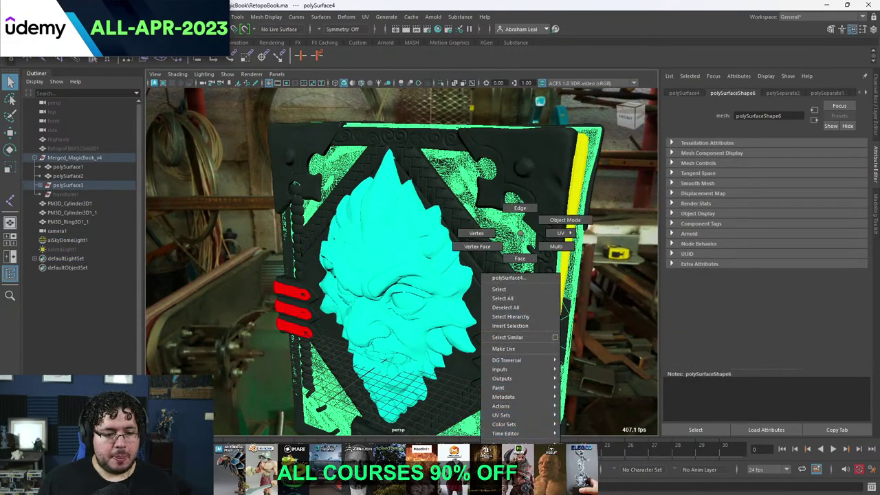
{"action": "right_click_drag", "start_coordinate": [520, 233], "coordinate": [521, 455]}
{"action": "left_click", "coordinate": [325, 224]}
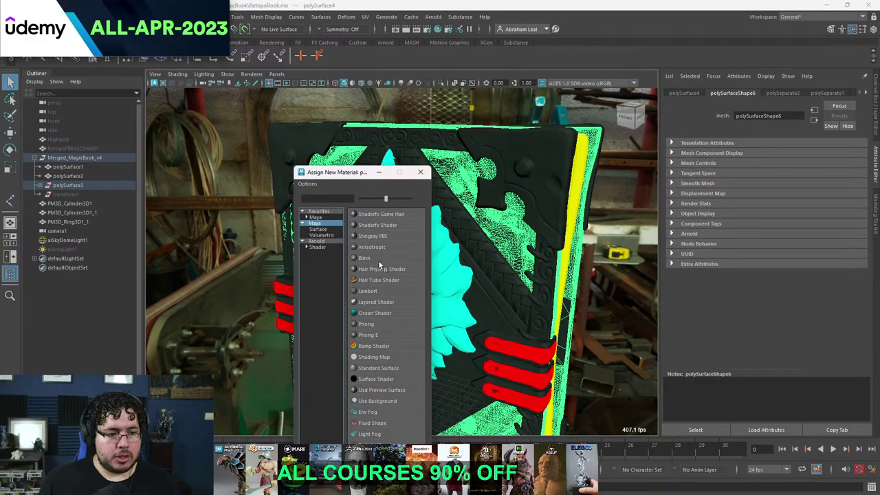
{"action": "left_click", "coordinate": [367, 290]}
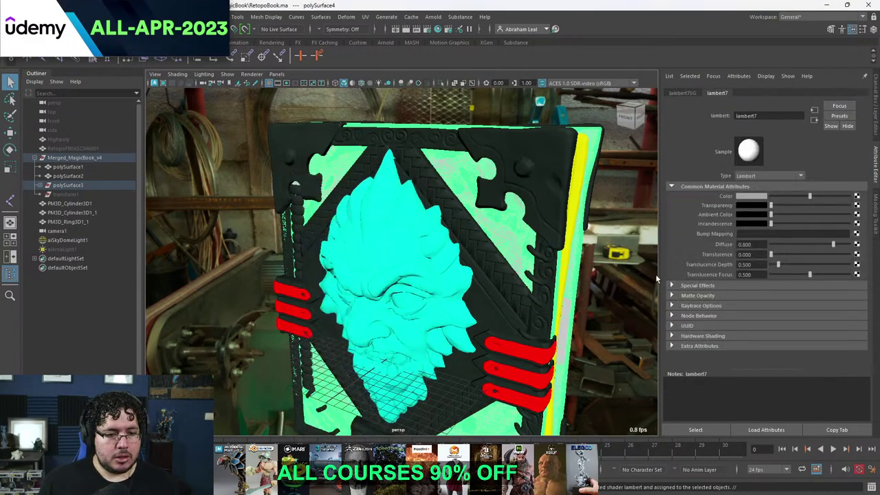
{"action": "left_click", "coordinate": [750, 198]}
{"action": "left_click", "coordinate": [756, 174]}
{"action": "left_click_drag", "start_coordinate": [533, 212], "coordinate": [565, 207], "text": "alt"}
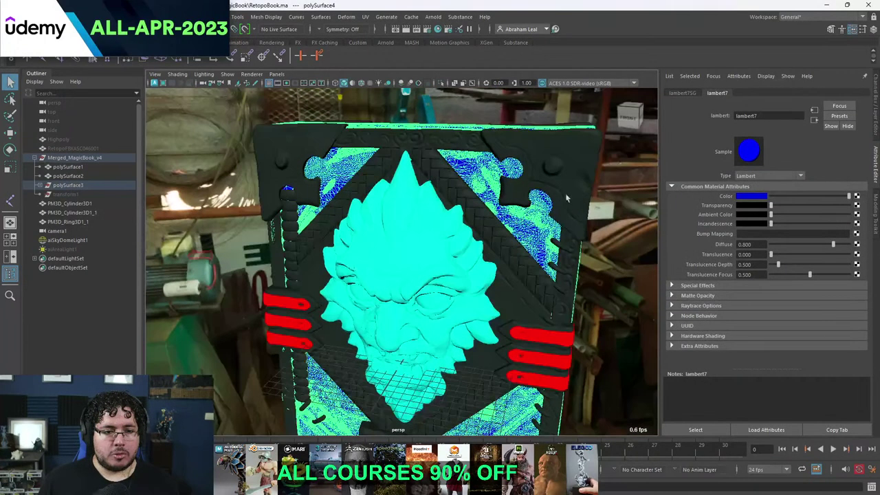
Select the metal corner pieces on the front cover together with the clasp frame and its connecting parts below.
{"action": "left_click", "coordinate": [557, 204]}
{"action": "left_click", "coordinate": [303, 140]}
{"action": "left_click_drag", "start_coordinate": [303, 139], "coordinate": [379, 114], "text": "alt"}
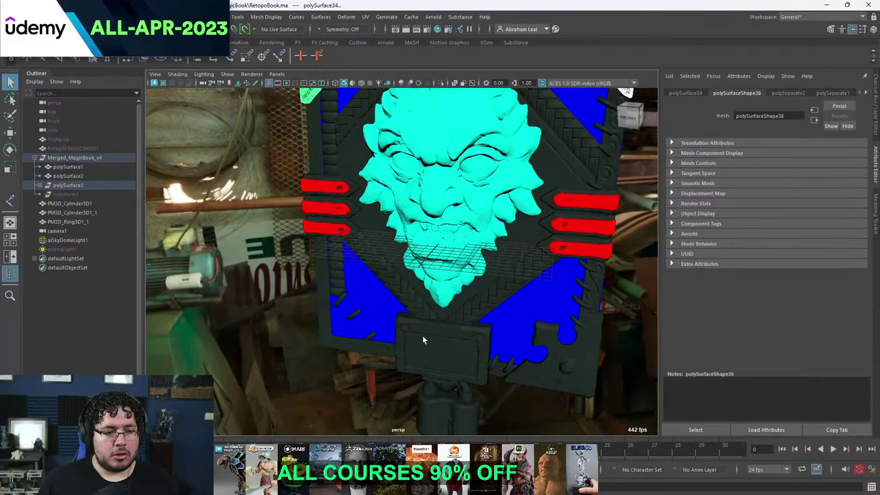
{"action": "middle_click_drag", "start_coordinate": [472, 349], "coordinate": [450, 265], "text": "alt"}
{"action": "left_click", "coordinate": [420, 285], "text": "shift"}
{"action": "left_click", "coordinate": [523, 294], "text": "shift"}
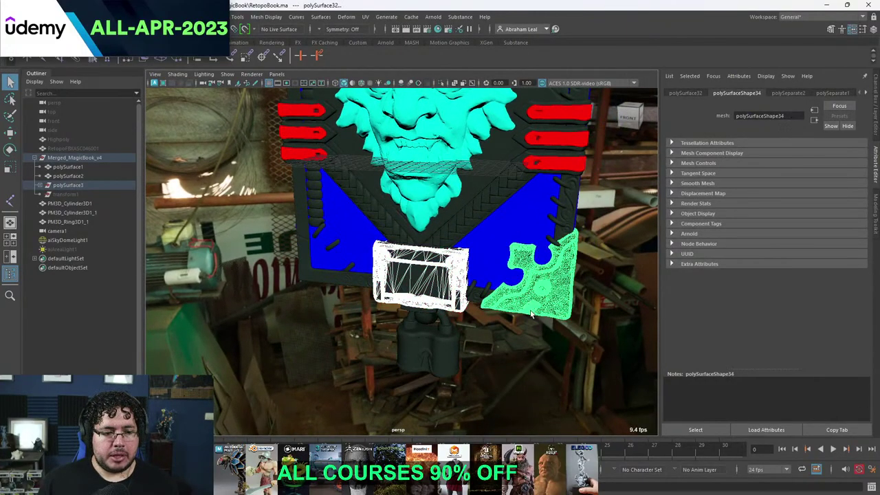
{"action": "left_click_drag", "start_coordinate": [536, 307], "coordinate": [488, 275], "text": "alt"}
{"action": "left_click", "coordinate": [444, 336], "text": "shift"}
{"action": "left_click_drag", "start_coordinate": [444, 335], "coordinate": [449, 308], "text": "alt"}
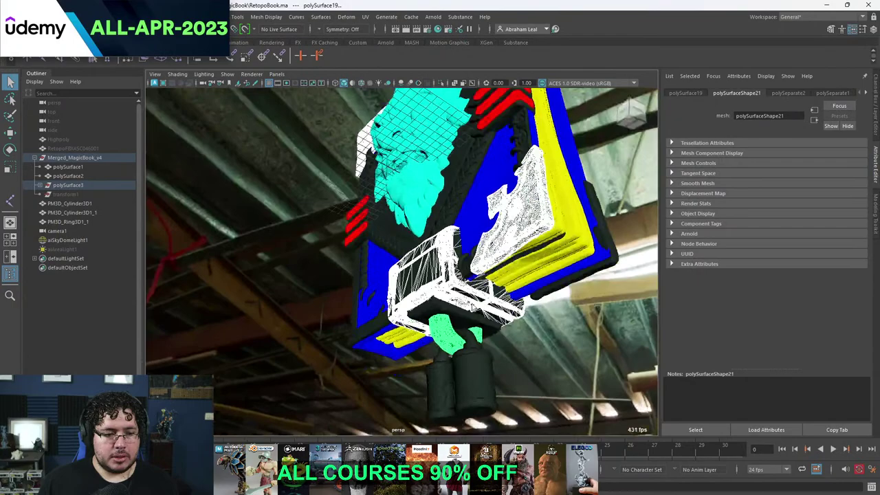
{"action": "left_click", "coordinate": [450, 308], "text": "shift"}
Add the metal corner pieces on the back cover to the selection.
{"action": "left_click_drag", "start_coordinate": [528, 303], "coordinate": [400, 310], "text": "alt"}
{"action": "middle_click_drag", "start_coordinate": [400, 310], "coordinate": [406, 334], "text": "alt"}
{"action": "left_click", "coordinate": [360, 376], "text": "shift"}
{"action": "middle_click_drag", "start_coordinate": [426, 303], "coordinate": [422, 378], "text": "alt"}
{"action": "right_click_drag", "start_coordinate": [422, 378], "coordinate": [404, 259], "text": "alt"}
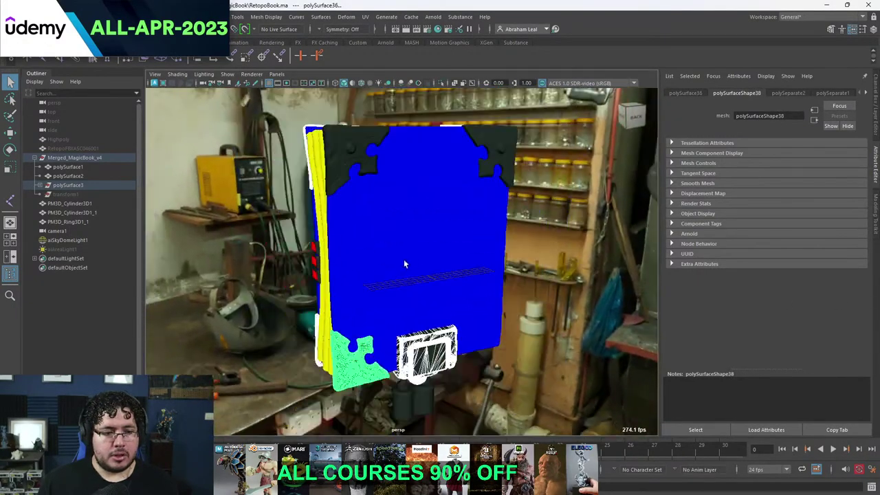
{"action": "left_click_drag", "start_coordinate": [404, 259], "coordinate": [441, 246], "text": "alt"}
{"action": "left_click", "coordinate": [414, 154], "text": "shift"}
{"action": "left_click", "coordinate": [497, 148], "text": "shift"}
Add the metal strap frames around the red inlays on both sides of the book to the selection.
{"action": "left_click_drag", "start_coordinate": [492, 157], "coordinate": [471, 251], "text": "alt"}
{"action": "left_click", "coordinate": [404, 319], "text": "shift"}
{"action": "left_click", "coordinate": [424, 254], "text": "shift"}
{"action": "left_click", "coordinate": [421, 305], "text": "shift"}
{"action": "right_click_drag", "start_coordinate": [470, 251], "coordinate": [469, 305], "text": "alt"}
{"action": "right_click_drag", "start_coordinate": [378, 213], "coordinate": [408, 236], "text": "alt"}
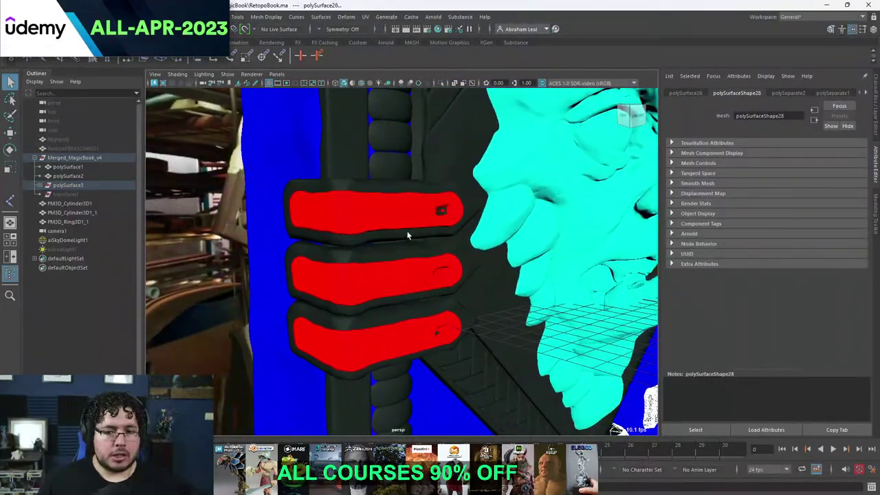
{"action": "left_click", "coordinate": [339, 248]}
{"action": "left_click", "coordinate": [342, 255], "text": "shift"}
{"action": "left_click", "coordinate": [367, 314], "text": "shift"}
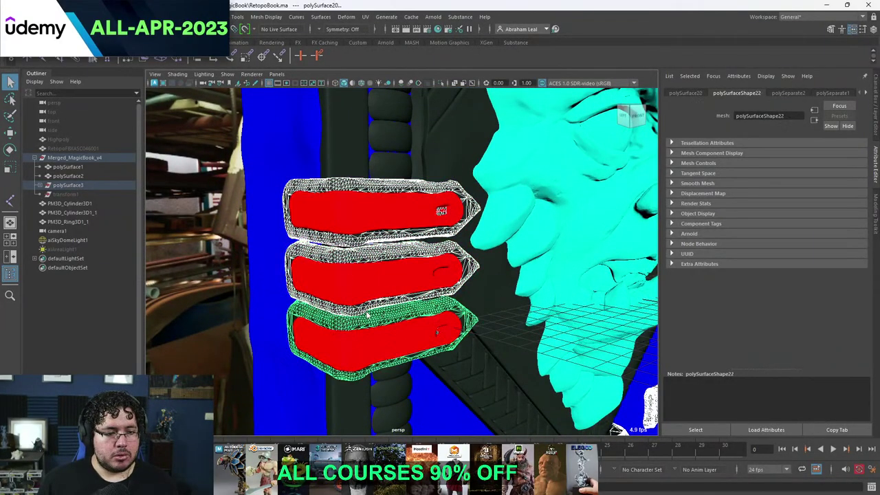
Assign a new Lambert material to the selected metal pieces and colour it magenta.
{"action": "right_click_drag", "start_coordinate": [367, 314], "coordinate": [364, 443]}
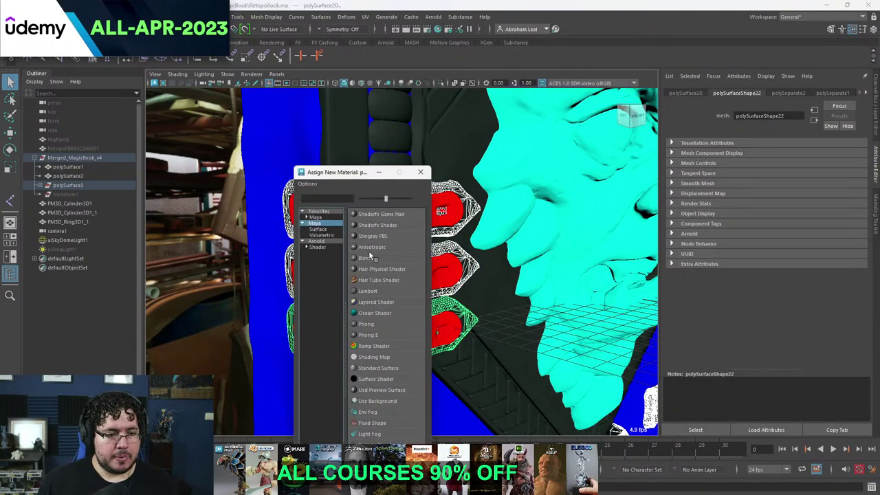
{"action": "left_click", "coordinate": [367, 292]}
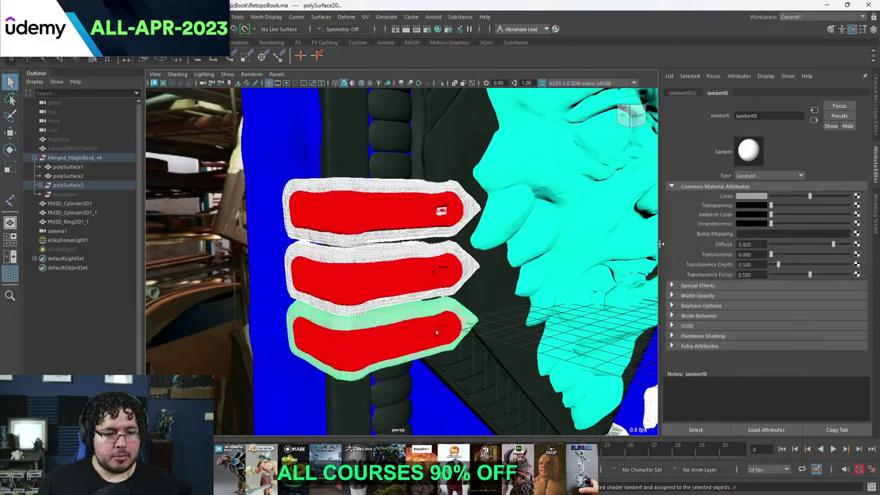
{"action": "left_click", "coordinate": [748, 197]}
{"action": "left_click", "coordinate": [766, 171]}
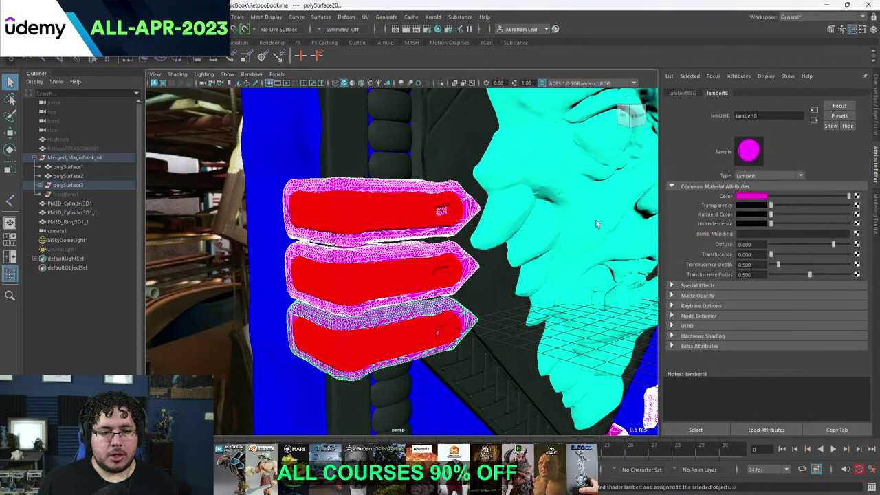
Select the diamond panel behind the face together with the side strips and the ornate border of the front cover.
{"action": "scroll", "coordinate": [596, 221], "scroll_direction": "down", "scroll_amount": 10}
{"action": "left_click", "coordinate": [583, 247]}
{"action": "mouse_move", "coordinate": [583, 248]}
{"action": "left_mouse_down", "text": "alt"}
{"action": "mouse_move", "coordinate": [527, 271]}
{"action": "mouse_move", "coordinate": [542, 265]}
{"action": "mouse_move", "coordinate": [506, 226]}
{"action": "mouse_move", "coordinate": [581, 240]}
{"action": "left_mouse_up", "text": "alt"}
{"action": "left_click", "coordinate": [512, 225]}
{"action": "left_click", "coordinate": [548, 221], "text": "shift"}
{"action": "scroll", "coordinate": [583, 245], "scroll_direction": "up", "scroll_amount": 5}
{"action": "middle_click_drag", "start_coordinate": [514, 208], "coordinate": [543, 274], "text": "alt"}
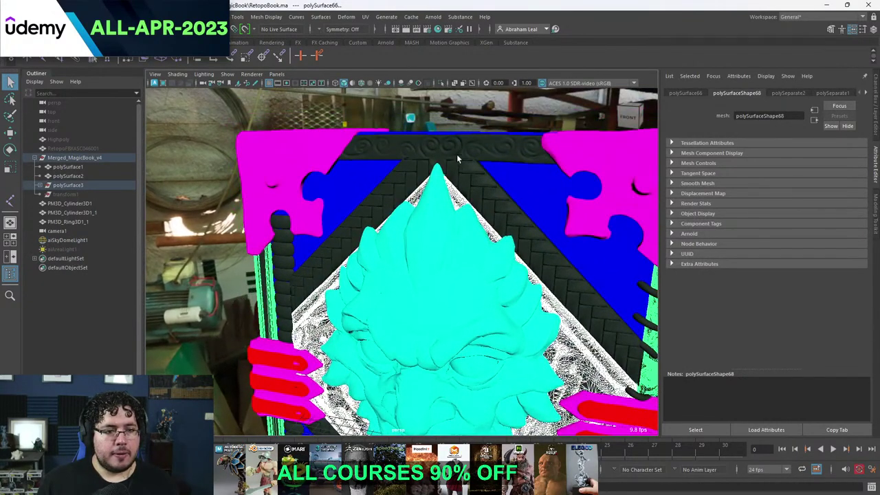
{"action": "left_click", "coordinate": [457, 157], "text": "shift"}
{"action": "left_click_drag", "start_coordinate": [445, 242], "coordinate": [470, 268], "text": "alt"}
{"action": "middle_click_drag", "start_coordinate": [424, 389], "coordinate": [413, 311], "text": "alt"}
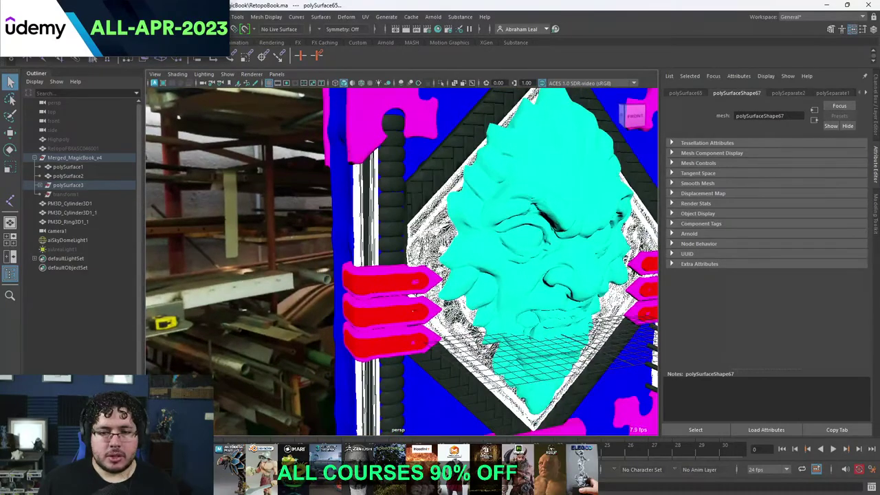
Add one woven piece near the clasp and the thin outer trim of the diamond to the selection.
{"action": "mouse_move", "coordinate": [344, 292]}
{"action": "left_mouse_down", "text": "alt"}
{"action": "mouse_move", "coordinate": [422, 281]}
{"action": "mouse_move", "coordinate": [340, 289]}
{"action": "left_mouse_up", "text": "alt"}
{"action": "middle_click_drag", "start_coordinate": [417, 332], "coordinate": [446, 183], "text": "alt"}
{"action": "scroll", "coordinate": [434, 319], "scroll_direction": "up", "scroll_amount": 4}
{"action": "left_click_drag", "start_coordinate": [451, 313], "coordinate": [450, 292], "text": "alt"}
{"action": "left_click", "coordinate": [450, 254]}
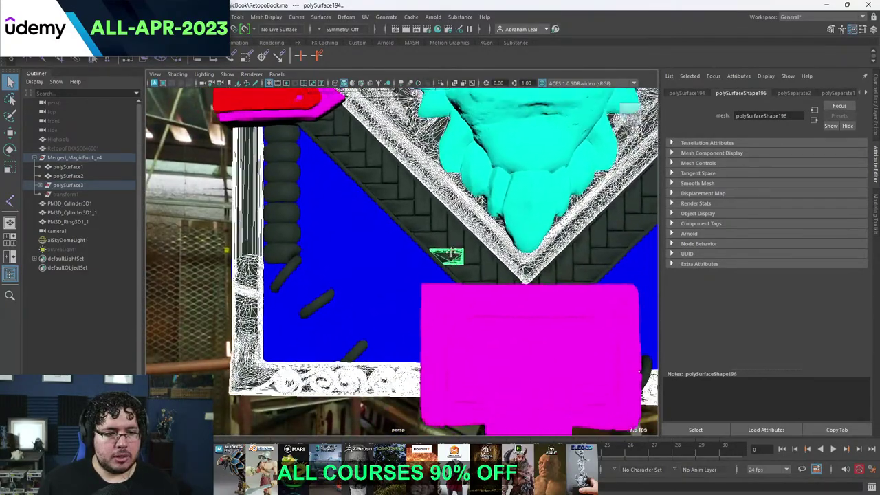
{"action": "scroll", "coordinate": [447, 261], "scroll_direction": "up", "scroll_amount": 4}
{"action": "middle_click_drag", "start_coordinate": [450, 254], "coordinate": [415, 254], "text": "alt"}
{"action": "left_click", "coordinate": [447, 255], "text": "shift"}
{"action": "scroll", "coordinate": [450, 256], "scroll_direction": "down", "scroll_amount": 7}
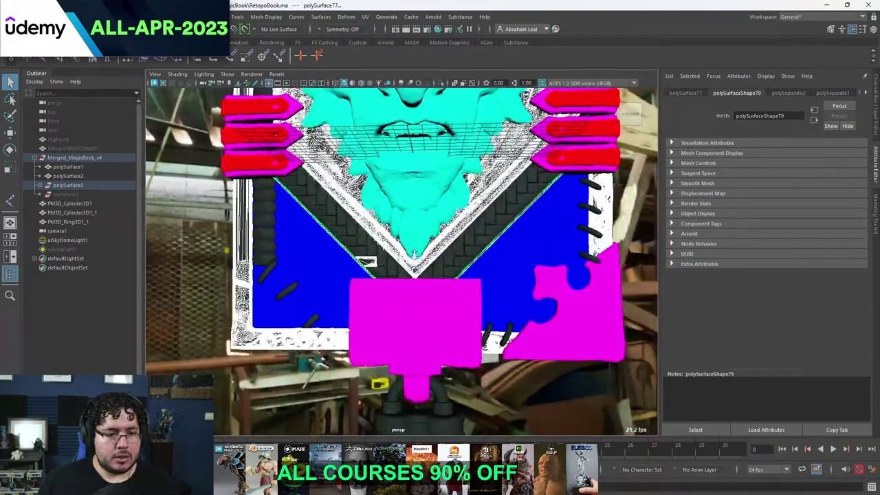
Add the woven pieces along the diamond's lower-left side, starting just below the metal straps, to the selection.
{"action": "scroll", "coordinate": [414, 255], "scroll_direction": "up", "scroll_amount": 6}
{"action": "middle_click_drag", "start_coordinate": [360, 243], "coordinate": [568, 345], "text": "alt"}
{"action": "left_click", "coordinate": [359, 167], "text": "shift"}
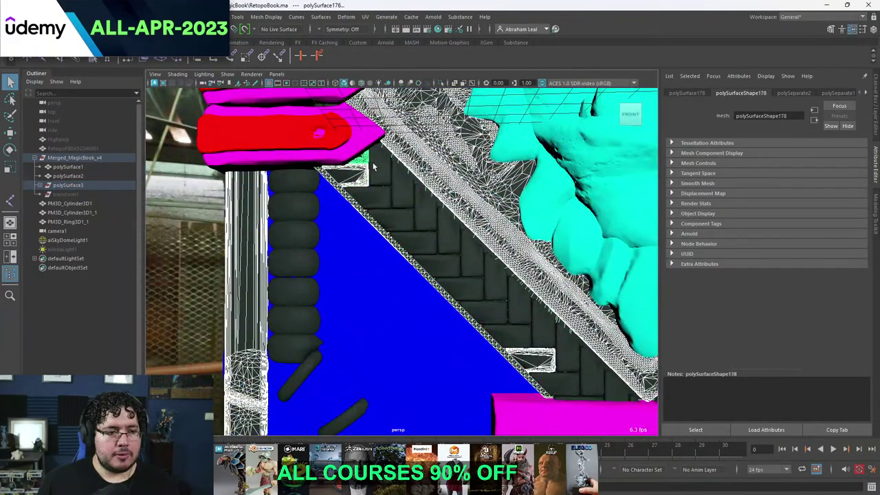
{"action": "left_click", "coordinate": [427, 219], "text": "shift"}
{"action": "left_click", "coordinate": [419, 242], "text": "shift"}
{"action": "left_click", "coordinate": [442, 240], "text": "shift"}
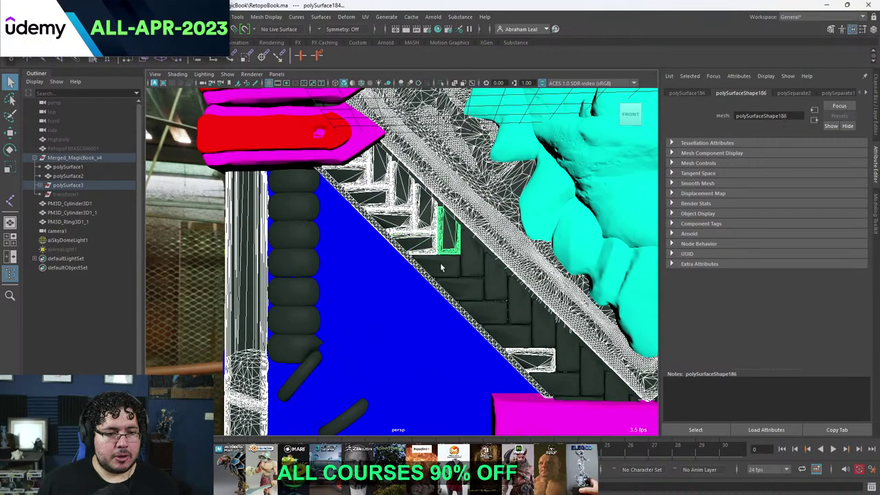
{"action": "left_click", "coordinate": [442, 266], "text": "shift"}
{"action": "left_click", "coordinate": [471, 263], "text": "shift"}
{"action": "left_click", "coordinate": [464, 293], "text": "shift"}
{"action": "left_click", "coordinate": [495, 284], "text": "shift"}
{"action": "left_click", "coordinate": [490, 313], "text": "shift"}
{"action": "left_click", "coordinate": [517, 307], "text": "shift"}
{"action": "left_click", "coordinate": [514, 335], "text": "shift"}
Add the remaining woven pieces of the lower-left side, down to the diamond's bottom tip, to the selection.
{"action": "middle_click_drag", "start_coordinate": [544, 329], "coordinate": [445, 245], "text": "alt"}
{"action": "left_click", "coordinate": [443, 242], "text": "shift"}
{"action": "left_click", "coordinate": [464, 266], "text": "shift"}
{"action": "left_click", "coordinate": [454, 298], "text": "shift"}
{"action": "left_click", "coordinate": [490, 289], "text": "shift"}
{"action": "left_click", "coordinate": [512, 297], "text": "shift"}
{"action": "left_click_drag", "start_coordinate": [512, 297], "coordinate": [536, 320], "text": "alt"}
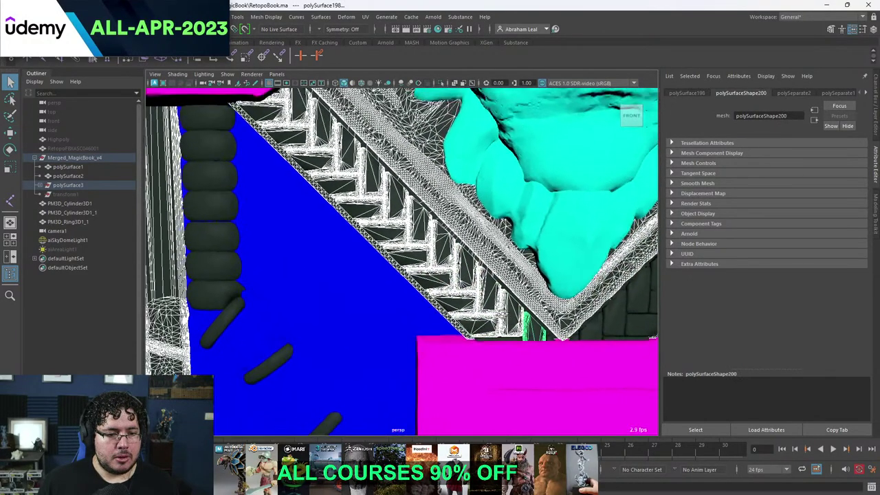
{"action": "middle_click_drag", "start_coordinate": [536, 321], "coordinate": [302, 302], "text": "alt"}
{"action": "scroll", "coordinate": [461, 322], "scroll_direction": "up", "scroll_amount": 5}
{"action": "left_click", "coordinate": [470, 337]}
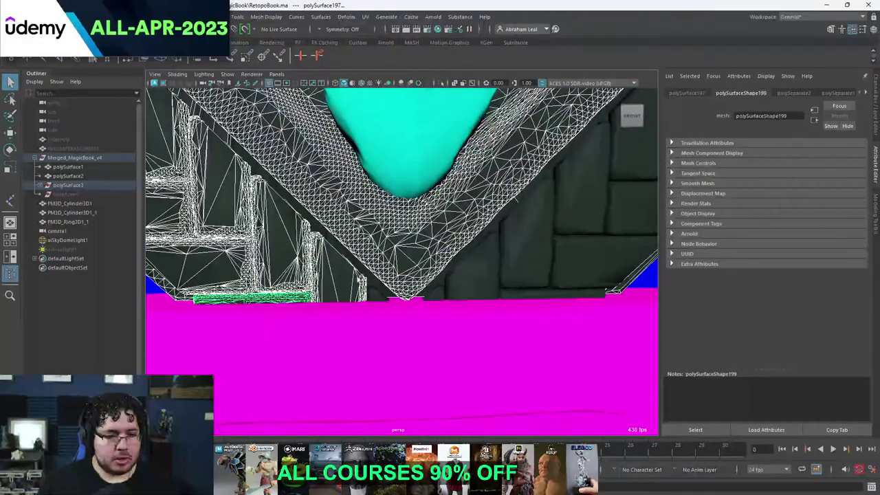
{"action": "left_click", "coordinate": [338, 278]}
Assign a new Lambert material to the selected trim and woven pieces and colour it green.
{"action": "right_click", "coordinate": [338, 278]}
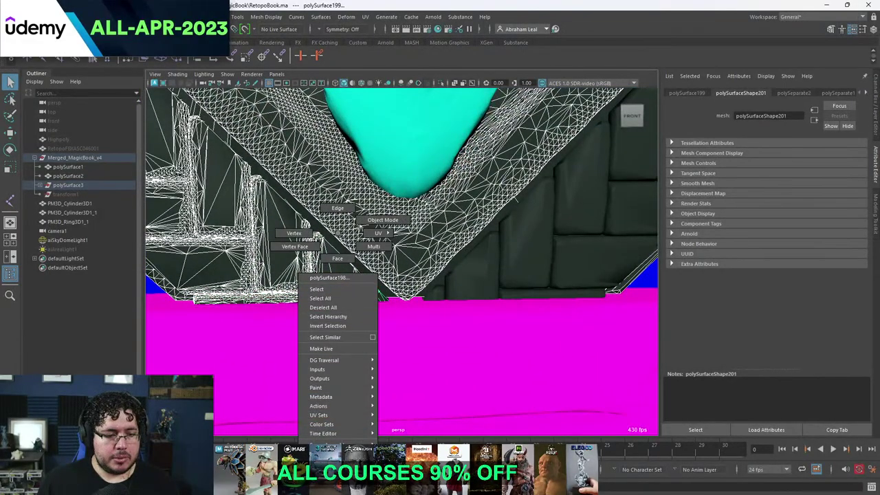
{"action": "left_click", "coordinate": [333, 465]}
{"action": "left_click", "coordinate": [321, 224]}
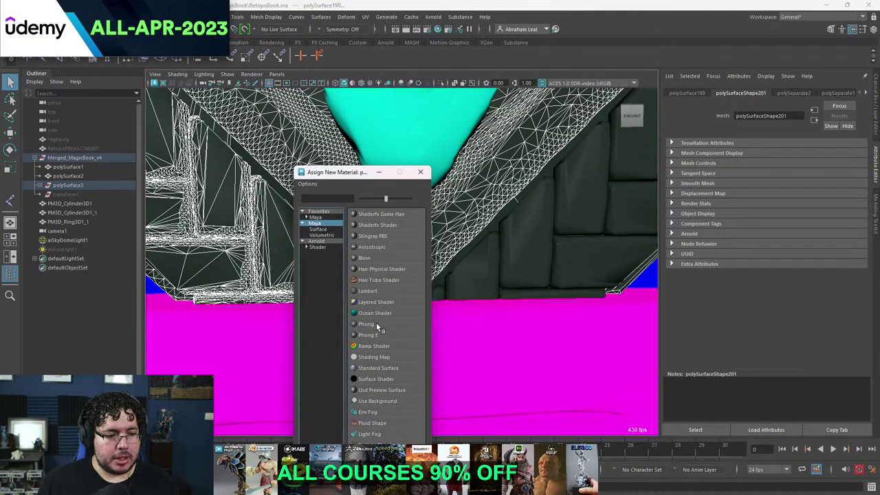
{"action": "left_click", "coordinate": [368, 291]}
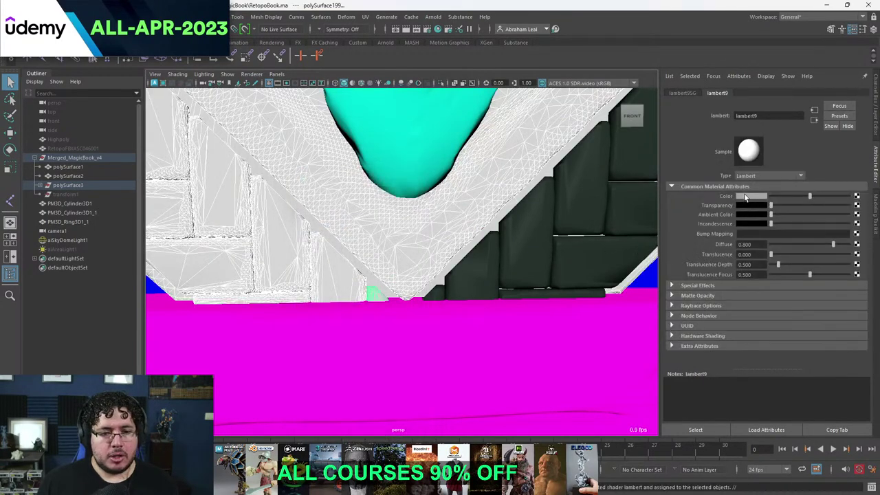
{"action": "left_click", "coordinate": [745, 197]}
{"action": "left_click", "coordinate": [721, 173]}
{"action": "left_click", "coordinate": [475, 218]}
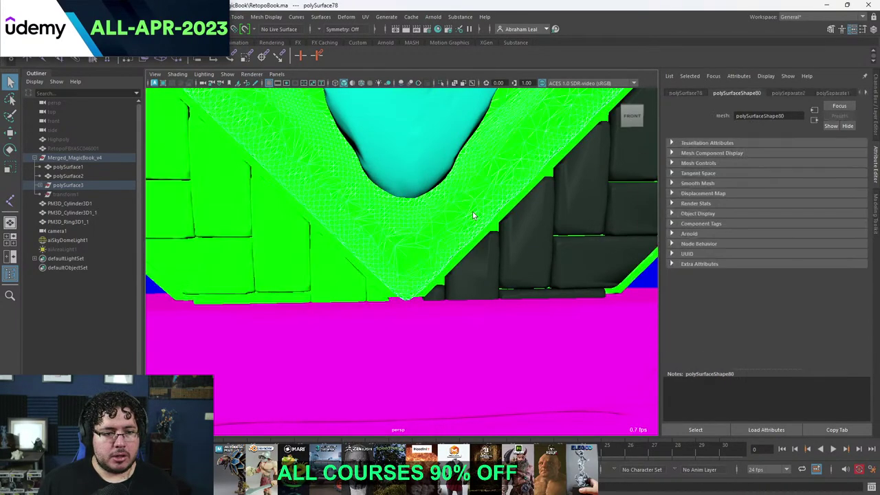
Select the lowest woven pieces on the diamond's lower-right side, undoing the accidental selection of the clasp frame.
{"action": "scroll", "coordinate": [481, 232], "scroll_direction": "down", "scroll_amount": 8}
{"action": "scroll", "coordinate": [480, 232], "scroll_direction": "up", "scroll_amount": 2}
{"action": "scroll", "coordinate": [481, 235], "scroll_direction": "up", "scroll_amount": 6}
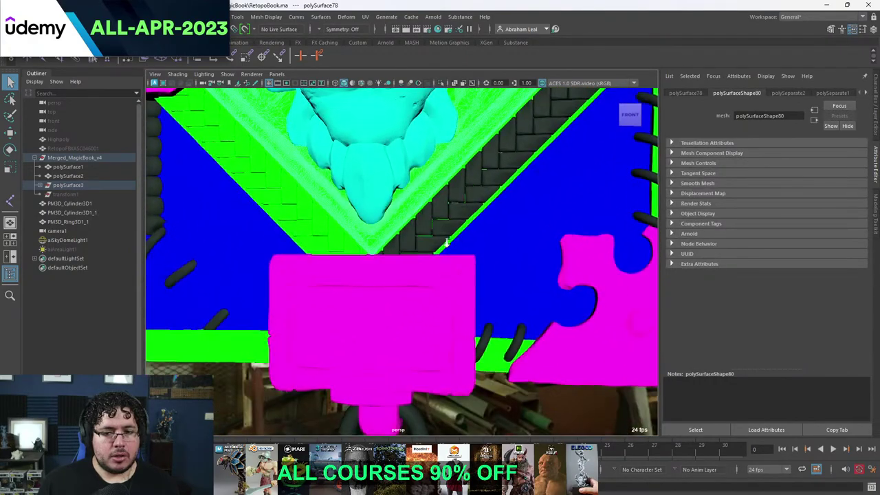
{"action": "left_click", "coordinate": [379, 242]}
{"action": "left_click", "coordinate": [369, 249], "text": "shift"}
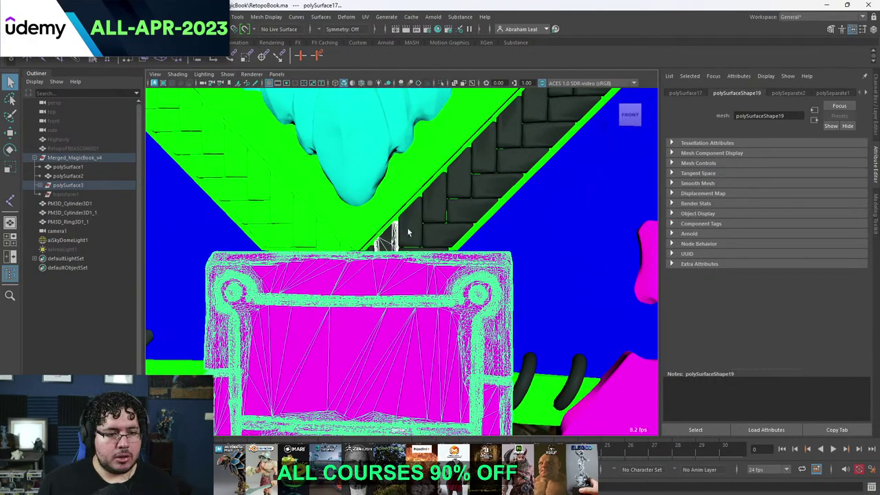
{"action": "key", "text": "ctrl+z"}
{"action": "left_click_drag", "start_coordinate": [392, 248], "coordinate": [383, 262], "text": "alt"}
{"action": "right_click_drag", "start_coordinate": [383, 262], "coordinate": [425, 310], "text": "alt"}
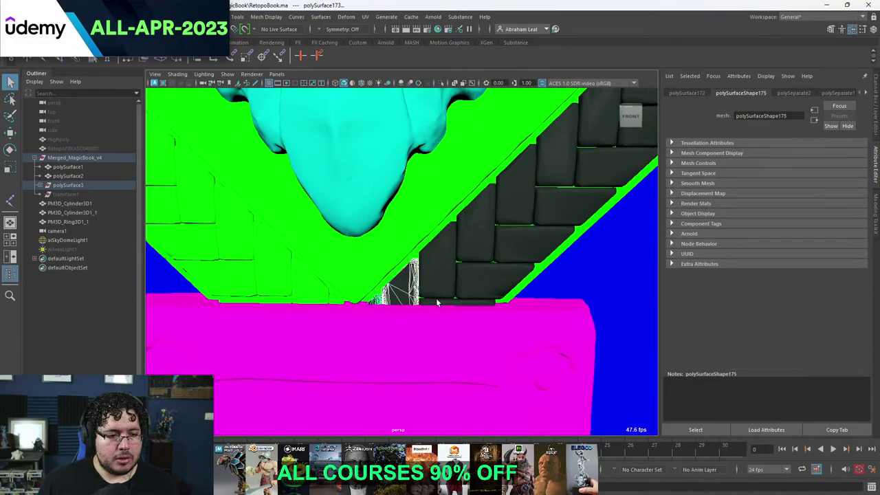
{"action": "left_click", "coordinate": [471, 284], "text": "shift"}
{"action": "left_click", "coordinate": [480, 249], "text": "shift"}
{"action": "left_click", "coordinate": [506, 248], "text": "shift"}
{"action": "left_click", "coordinate": [513, 200], "text": "shift"}
{"action": "left_click", "coordinate": [566, 208], "text": "shift"}
Extend the selection with the woven pieces along the middle of the diamond's lower-right side.
{"action": "middle_click_drag", "start_coordinate": [620, 159], "coordinate": [448, 280], "text": "alt"}
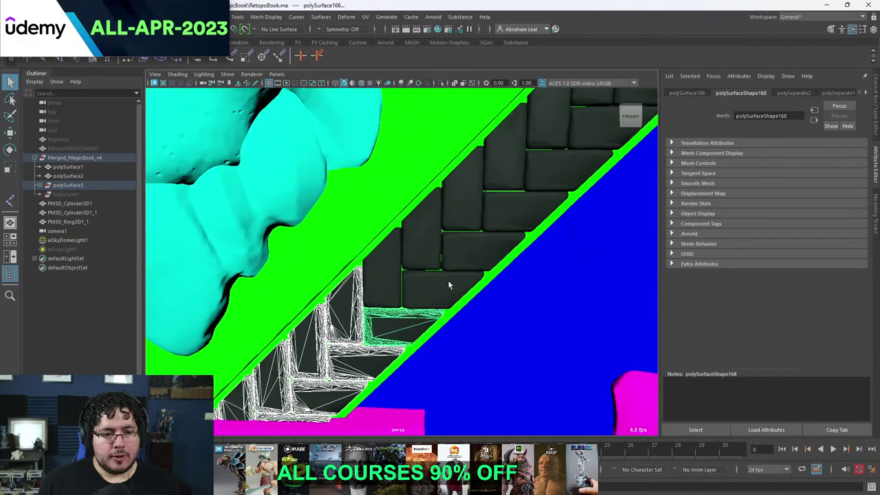
{"action": "left_click", "coordinate": [421, 259], "text": "shift"}
{"action": "left_click", "coordinate": [386, 273], "text": "shift"}
{"action": "left_click", "coordinate": [423, 293], "text": "shift"}
{"action": "left_click", "coordinate": [464, 249], "text": "shift"}
{"action": "left_click", "coordinate": [463, 195], "text": "shift"}
{"action": "left_click", "coordinate": [506, 209], "text": "shift"}
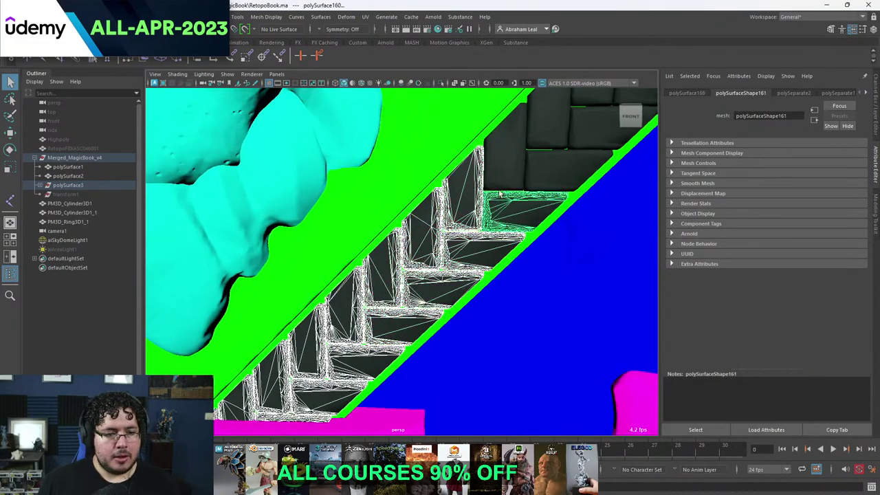
{"action": "left_click", "coordinate": [507, 159], "text": "shift"}
Add the upper woven pieces of the diamond's lower-right side, up to the metal straps, to the selection.
{"action": "middle_click_drag", "start_coordinate": [524, 156], "coordinate": [463, 260], "text": "alt"}
{"action": "left_click", "coordinate": [492, 243], "text": "shift"}
{"action": "left_click", "coordinate": [493, 273], "text": "shift"}
{"action": "left_click", "coordinate": [534, 235], "text": "shift"}
{"action": "left_click", "coordinate": [538, 198], "text": "shift"}
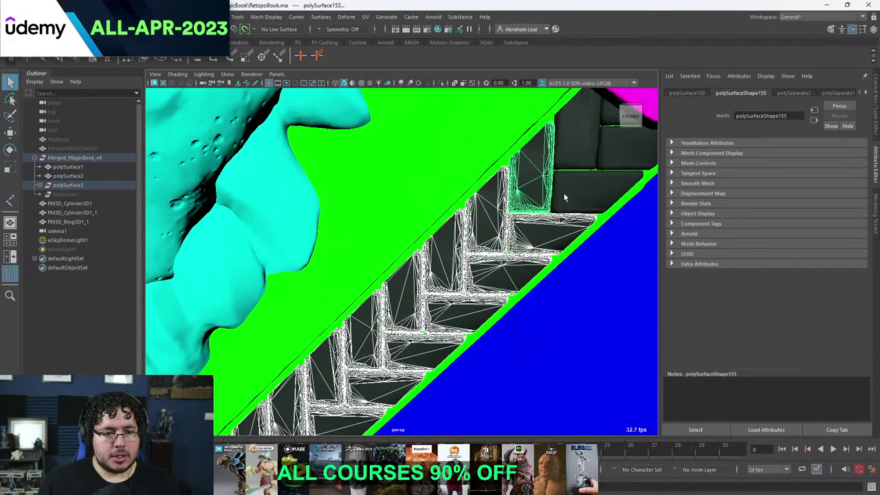
{"action": "left_click", "coordinate": [565, 194], "text": "shift"}
{"action": "middle_click_drag", "start_coordinate": [629, 147], "coordinate": [479, 255], "text": "alt"}
{"action": "left_click", "coordinate": [436, 239], "text": "shift"}
{"action": "left_click", "coordinate": [467, 250], "text": "shift"}
{"action": "left_click", "coordinate": [461, 228], "text": "shift"}
{"action": "left_click_drag", "start_coordinate": [461, 231], "coordinate": [461, 294], "text": "alt"}
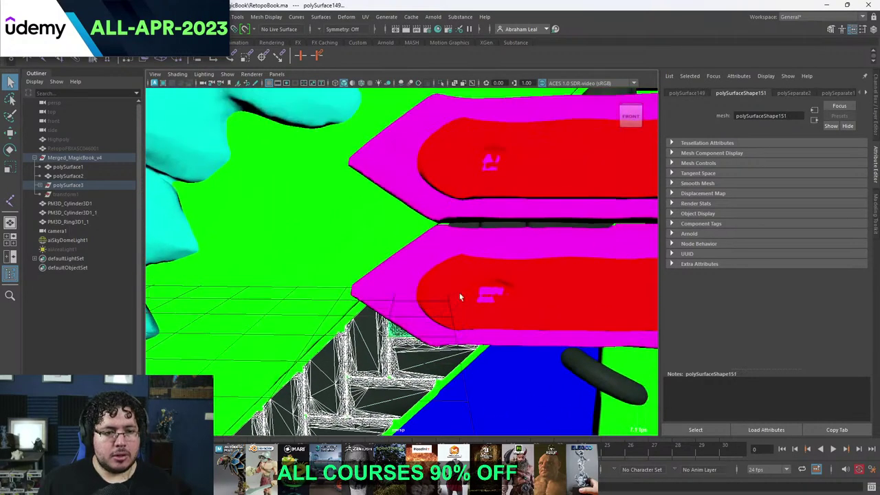
Add the woven pieces visible in the narrow gaps between the right-hand metal straps to the selection.
{"action": "right_click_drag", "start_coordinate": [461, 294], "coordinate": [461, 248], "text": "alt"}
{"action": "scroll", "coordinate": [460, 249], "scroll_direction": "up", "scroll_amount": 4}
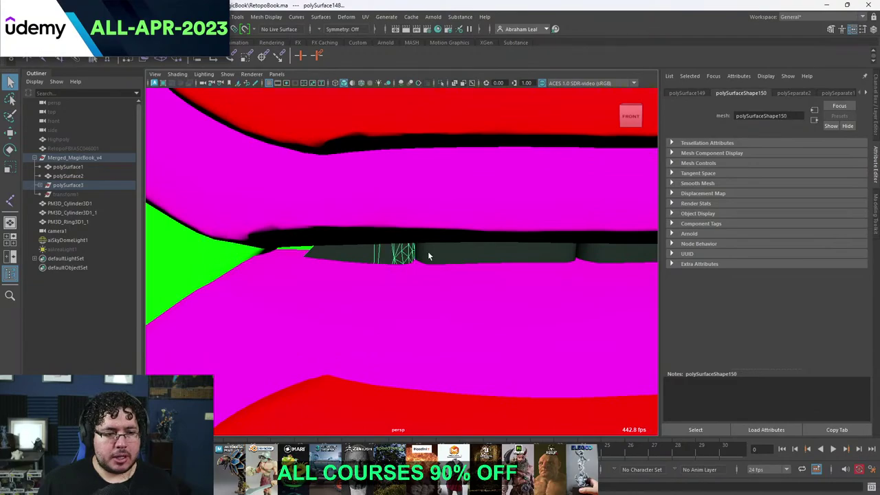
{"action": "left_click", "coordinate": [432, 255], "text": "shift"}
{"action": "middle_click_drag", "start_coordinate": [600, 253], "coordinate": [507, 255], "text": "alt"}
{"action": "left_click", "coordinate": [506, 256], "text": "shift"}
{"action": "right_click_drag", "start_coordinate": [506, 254], "coordinate": [532, 282], "text": "alt"}
{"action": "left_click", "coordinate": [466, 230], "text": "shift"}
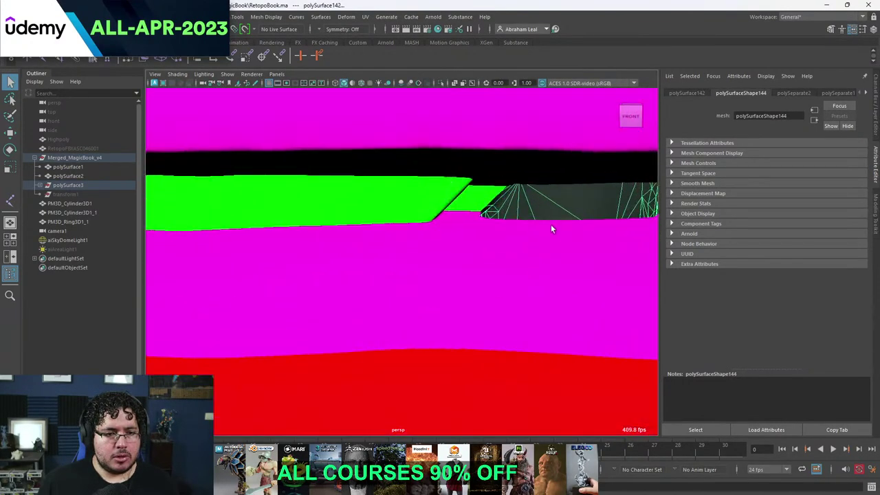
{"action": "middle_click_drag", "start_coordinate": [551, 225], "coordinate": [477, 247], "text": "alt"}
{"action": "left_click", "coordinate": [451, 251], "text": "shift"}
{"action": "right_click_drag", "start_coordinate": [451, 251], "coordinate": [387, 220], "text": "alt"}
{"action": "middle_click_drag", "start_coordinate": [389, 162], "coordinate": [422, 263], "text": "alt"}
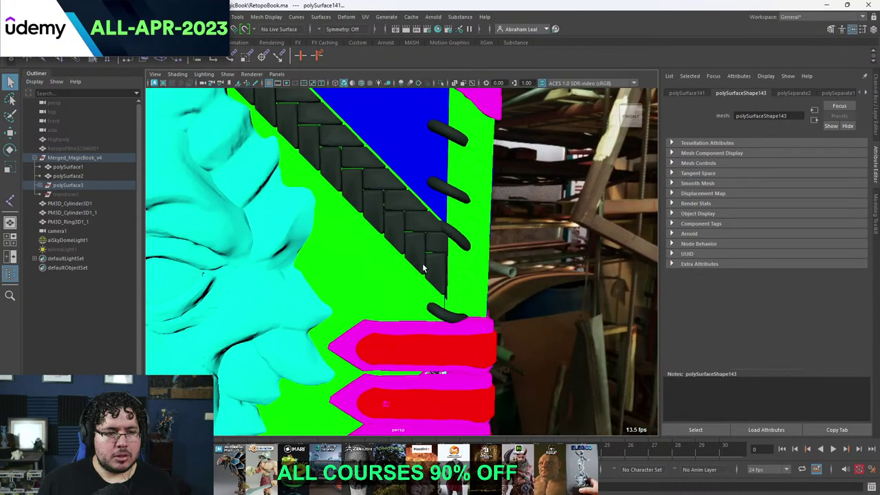
Add the first woven pieces above the right-hand straps to the selection and undo the last two selection changes.
{"action": "right_click_drag", "start_coordinate": [422, 263], "coordinate": [468, 275], "text": "alt"}
{"action": "left_click", "coordinate": [467, 275], "text": "shift"}
{"action": "left_click", "coordinate": [469, 238], "text": "shift"}
{"action": "left_click", "coordinate": [479, 294]}
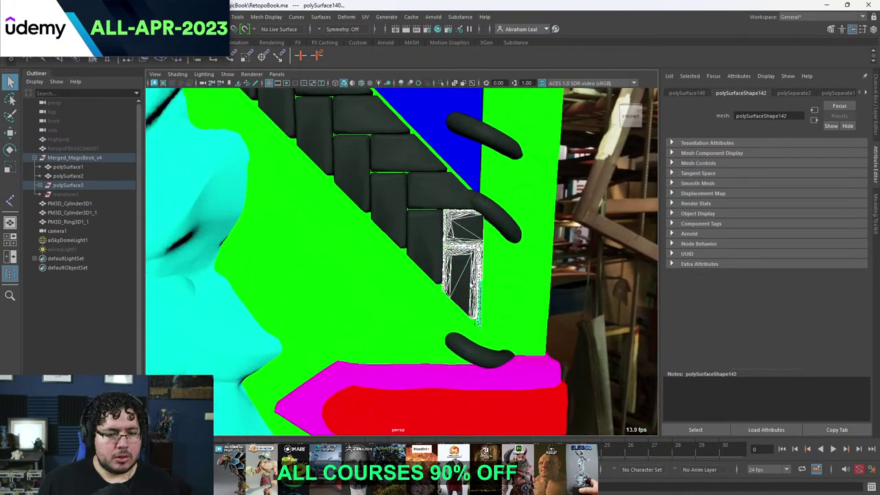
{"action": "left_click", "coordinate": [428, 201], "text": "shift"}
{"action": "left_click_drag", "start_coordinate": [395, 199], "coordinate": [393, 180], "text": "shift"}
{"action": "left_click", "coordinate": [394, 159], "text": "shift"}
{"action": "middle_click_drag", "start_coordinate": [343, 153], "coordinate": [473, 243], "text": "alt"}
{"action": "key", "text": "ctrl+z"}
{"action": "key", "text": "ctrl+z"}
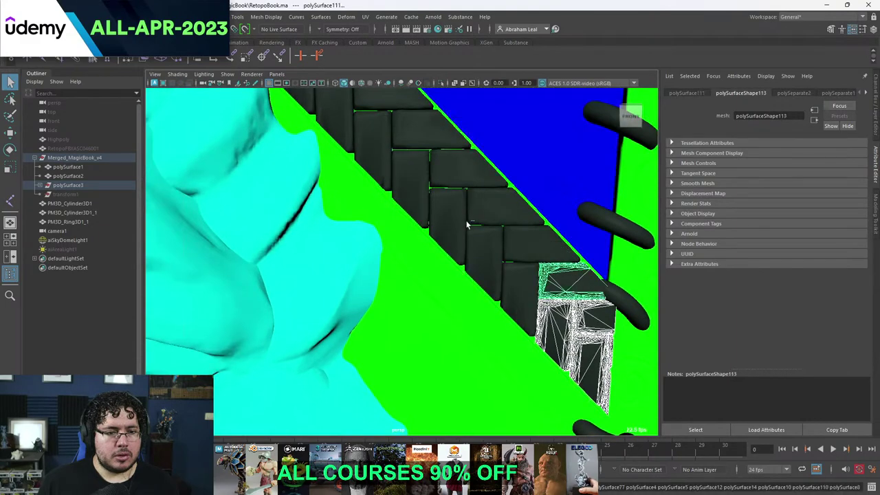
Extend the selection with the woven pieces along the lower half of the diamond's upper-right side.
{"action": "left_click", "coordinate": [495, 254], "text": "shift"}
{"action": "left_click", "coordinate": [507, 210], "text": "shift"}
{"action": "left_click", "coordinate": [535, 245], "text": "shift"}
{"action": "left_click", "coordinate": [521, 281], "text": "shift"}
{"action": "left_click", "coordinate": [446, 218], "text": "shift"}
{"action": "left_click", "coordinate": [455, 172], "text": "shift"}
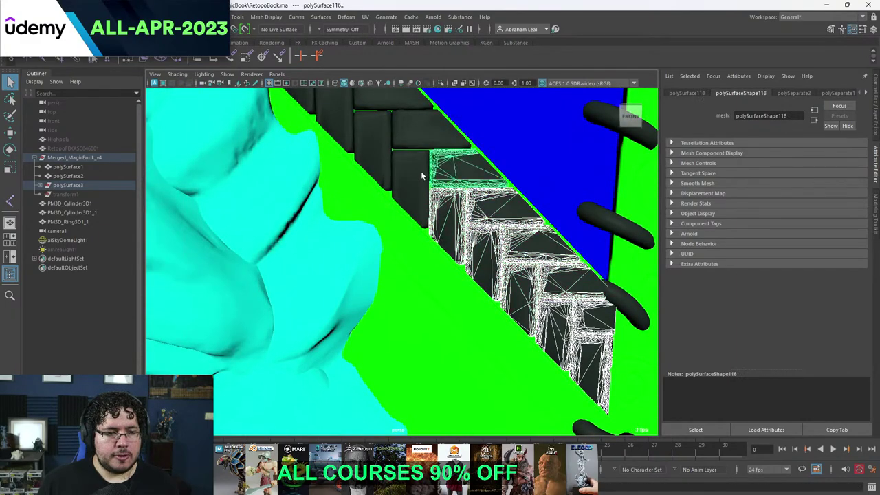
{"action": "left_click", "coordinate": [418, 173], "text": "shift"}
{"action": "left_click", "coordinate": [410, 136], "text": "shift"}
Add the woven pieces along the middle of the diamond's upper-right side to the selection.
{"action": "middle_click_drag", "start_coordinate": [388, 120], "coordinate": [505, 327], "text": "alt"}
{"action": "left_click", "coordinate": [418, 241], "text": "shift"}
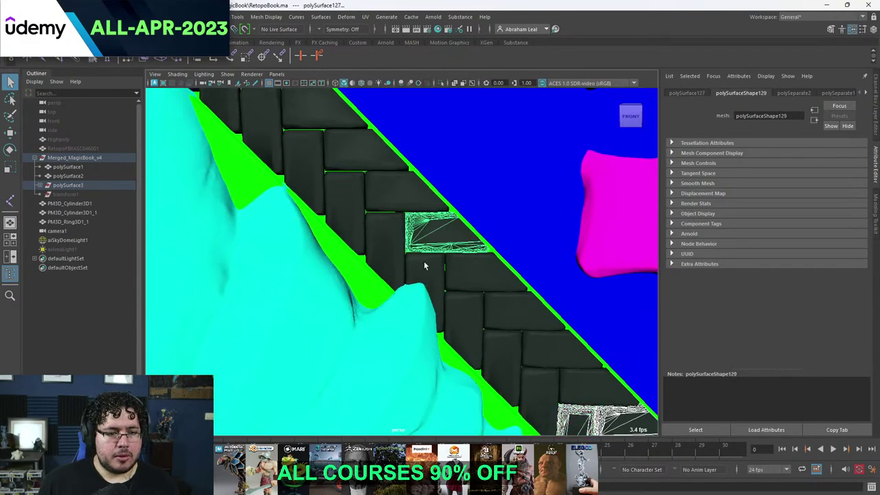
{"action": "left_click", "coordinate": [423, 266], "text": "shift"}
{"action": "left_click", "coordinate": [469, 278], "text": "shift"}
{"action": "left_click", "coordinate": [470, 334], "text": "shift"}
{"action": "left_click", "coordinate": [504, 366], "text": "shift"}
{"action": "left_click", "coordinate": [524, 315], "text": "shift"}
{"action": "left_click", "coordinate": [558, 351], "text": "shift"}
{"action": "left_click", "coordinate": [542, 392], "text": "shift"}
{"action": "left_click", "coordinate": [591, 387], "text": "shift"}
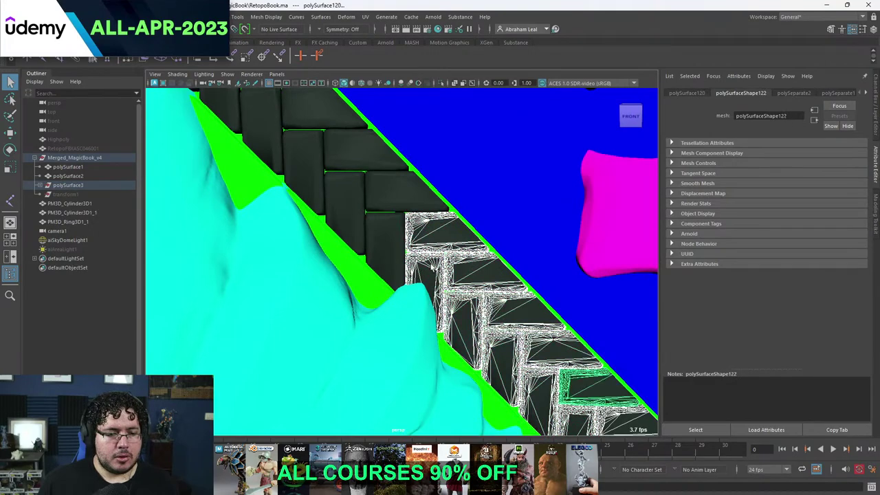
Add the highest woven pieces of the diamond's upper-right side, up to the top border, to the selection.
{"action": "middle_click_drag", "start_coordinate": [359, 209], "coordinate": [508, 319], "text": "alt"}
{"action": "left_click", "coordinate": [536, 315], "text": "shift"}
{"action": "left_click", "coordinate": [498, 309], "text": "shift"}
{"action": "left_click", "coordinate": [459, 284], "text": "shift"}
{"action": "left_click", "coordinate": [483, 264], "text": "shift"}
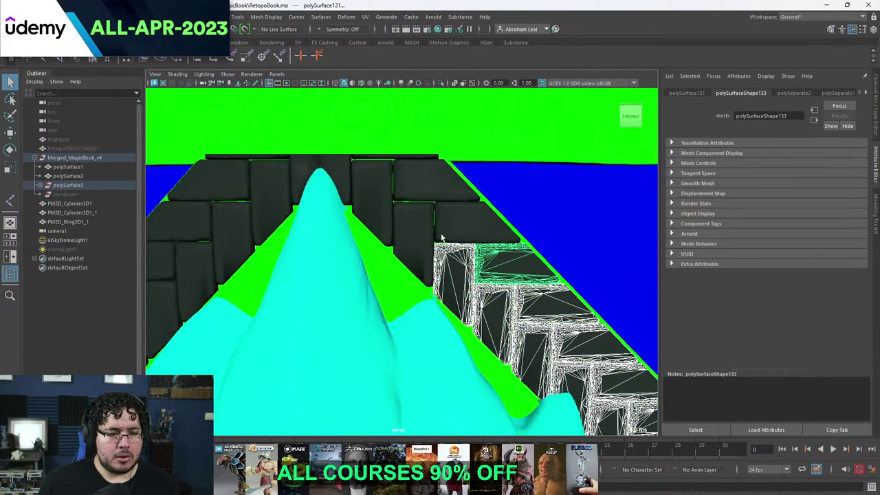
{"action": "left_click", "coordinate": [443, 233], "text": "shift"}
{"action": "left_click", "coordinate": [404, 223], "text": "shift"}
{"action": "left_click", "coordinate": [417, 176], "text": "shift"}
{"action": "left_click", "coordinate": [375, 177], "text": "shift"}
Add the woven pieces around the diamond's peak and the thin strip on the right of its top border to the selection.
{"action": "left_click_drag", "start_coordinate": [349, 157], "coordinate": [352, 167], "text": "alt"}
{"action": "middle_click_drag", "start_coordinate": [352, 167], "coordinate": [396, 237], "text": "alt"}
{"action": "right_click_drag", "start_coordinate": [372, 237], "coordinate": [412, 248], "text": "alt"}
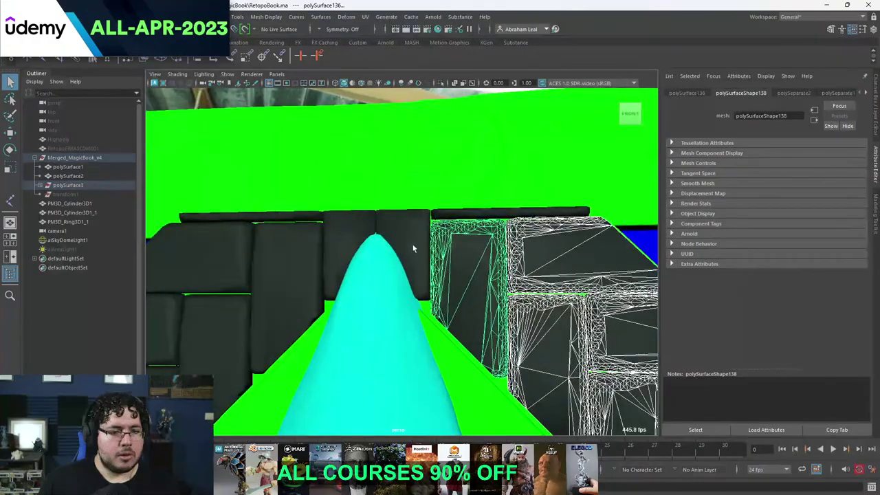
{"action": "left_click", "coordinate": [414, 246], "text": "shift"}
{"action": "left_click", "coordinate": [446, 217], "text": "shift"}
{"action": "middle_click_drag", "start_coordinate": [306, 219], "coordinate": [438, 219], "text": "alt"}
{"action": "left_click", "coordinate": [464, 246], "text": "shift"}
{"action": "left_click", "coordinate": [435, 243], "text": "shift"}
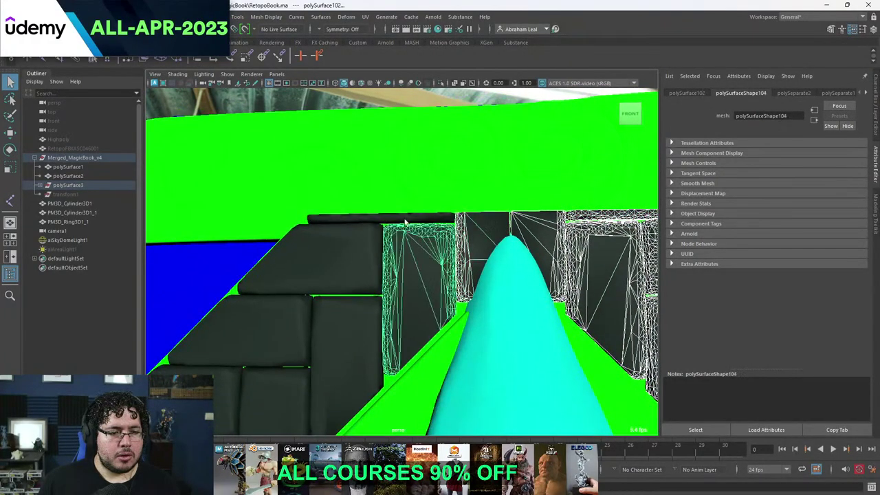
Add the thin strip left of the diamond's peak and the first woven pieces below it to the selection.
{"action": "left_click", "coordinate": [405, 221], "text": "shift"}
{"action": "left_click", "coordinate": [364, 244], "text": "shift"}
{"action": "left_click", "coordinate": [327, 316], "text": "shift"}
{"action": "middle_click_drag", "start_coordinate": [326, 318], "coordinate": [385, 244], "text": "alt"}
{"action": "left_click", "coordinate": [407, 193], "text": "shift"}
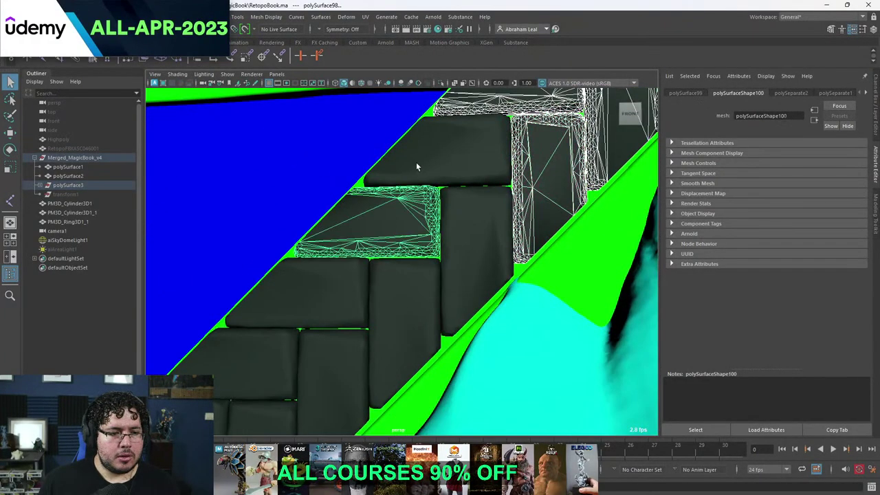
Extend the selection with the woven pieces along the higher part of the diamond's upper-left side.
{"action": "left_click", "coordinate": [416, 163], "text": "shift"}
{"action": "left_click", "coordinate": [452, 220], "text": "shift"}
{"action": "left_click", "coordinate": [409, 282], "text": "shift"}
{"action": "left_click", "coordinate": [342, 323], "text": "shift"}
{"action": "middle_click_drag", "start_coordinate": [341, 328], "coordinate": [543, 120], "text": "alt"}
{"action": "right_click_drag", "start_coordinate": [543, 120], "coordinate": [363, 242], "text": "alt"}
{"action": "left_click", "coordinate": [428, 207], "text": "shift"}
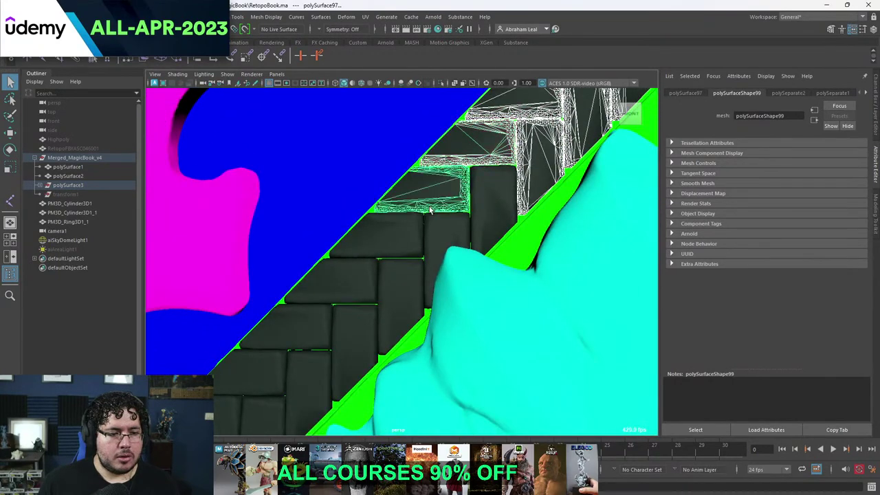
Add the woven pieces along the middle of the diamond's upper-left side to the selection.
{"action": "left_click", "coordinate": [480, 201], "text": "shift"}
{"action": "left_click", "coordinate": [440, 255], "text": "shift"}
{"action": "left_click", "coordinate": [402, 247], "text": "shift"}
{"action": "left_click", "coordinate": [404, 298], "text": "shift"}
{"action": "left_click", "coordinate": [352, 287], "text": "shift"}
{"action": "left_click", "coordinate": [349, 329], "text": "shift"}
{"action": "left_click", "coordinate": [302, 328], "text": "shift"}
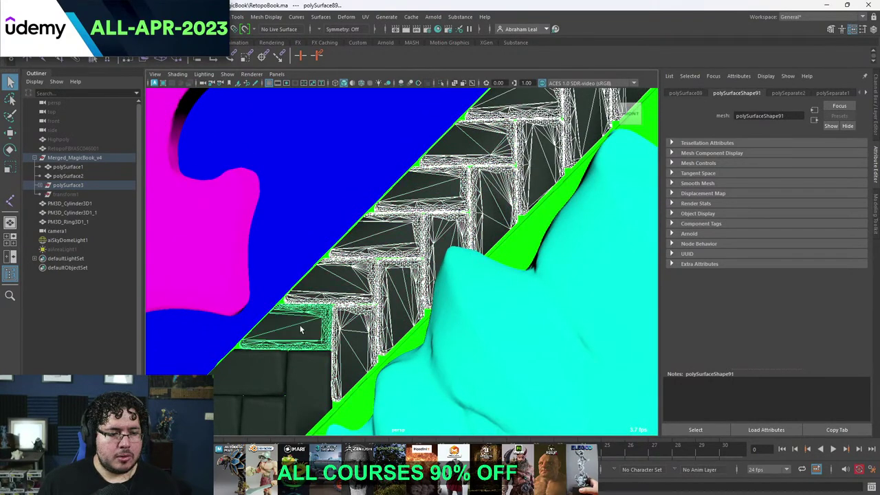
Undo the last three selection changes and add the woven pieces beginning the lower half of the diamond's upper-left side.
{"action": "middle_click_drag", "start_coordinate": [233, 428], "coordinate": [354, 227], "text": "alt"}
{"action": "left_click", "coordinate": [423, 195], "text": "shift"}
{"action": "left_click", "coordinate": [376, 186], "text": "shift"}
{"action": "key", "text": "ctrl+z"}
{"action": "key", "text": "ctrl+z"}
{"action": "key", "text": "ctrl+z"}
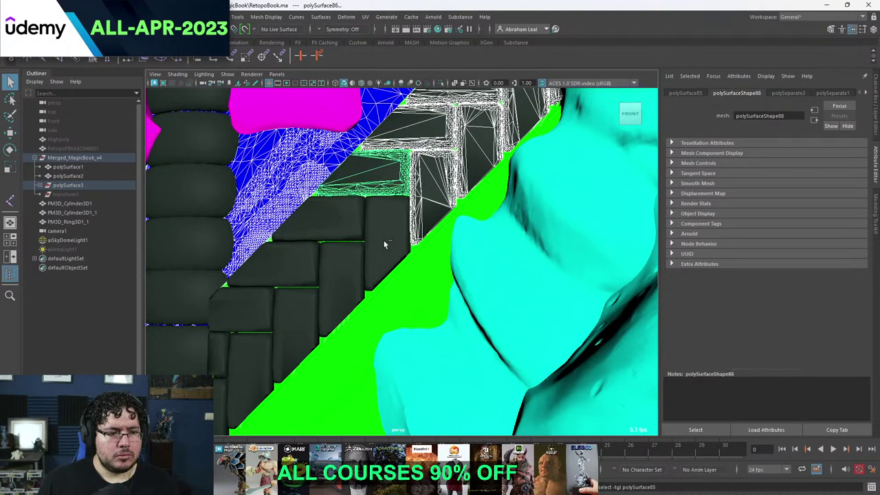
{"action": "left_click", "coordinate": [382, 175], "text": "shift"}
{"action": "left_click", "coordinate": [432, 190], "text": "shift"}
{"action": "left_click", "coordinate": [388, 228], "text": "shift"}
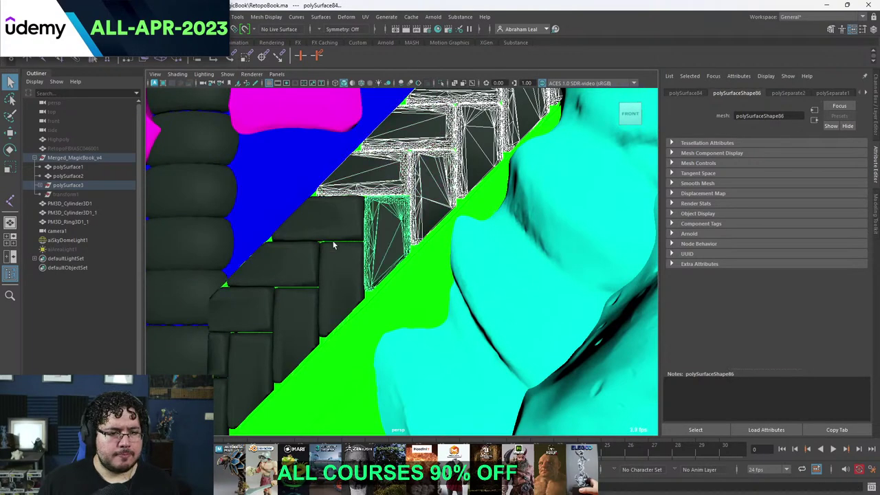
Add the lowest woven pieces of the diamond's upper-left side to the selection and assign the existing lambert9 material to all selected pieces.
{"action": "left_click", "coordinate": [321, 228], "text": "shift"}
{"action": "left_click", "coordinate": [338, 272], "text": "shift"}
{"action": "left_click", "coordinate": [282, 269], "text": "shift"}
{"action": "left_click", "coordinate": [293, 319], "text": "shift"}
{"action": "left_click", "coordinate": [245, 316], "text": "shift"}
{"action": "left_click", "coordinate": [246, 368], "text": "shift"}
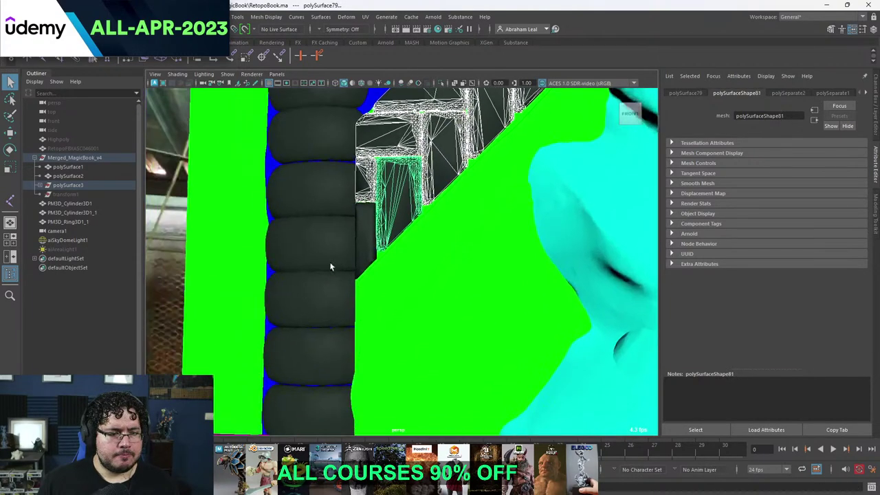
{"action": "right_click", "coordinate": [363, 234]}
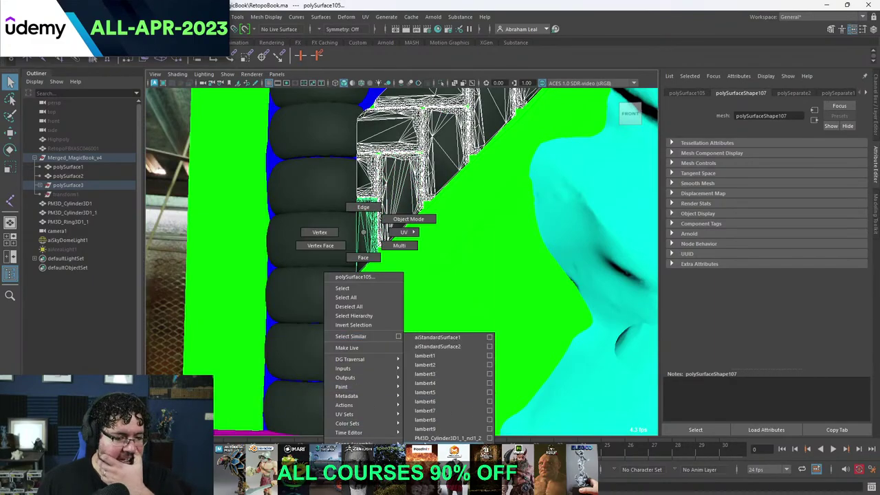
{"action": "left_click", "coordinate": [429, 428]}
Select the four highest rounded segments of the dark binding cord on the book's left edge.
{"action": "right_click_drag", "start_coordinate": [419, 330], "coordinate": [323, 299], "text": "alt"}
{"action": "left_click_drag", "start_coordinate": [320, 299], "coordinate": [352, 315], "text": "alt"}
{"action": "right_click_drag", "start_coordinate": [352, 315], "coordinate": [382, 257], "text": "alt"}
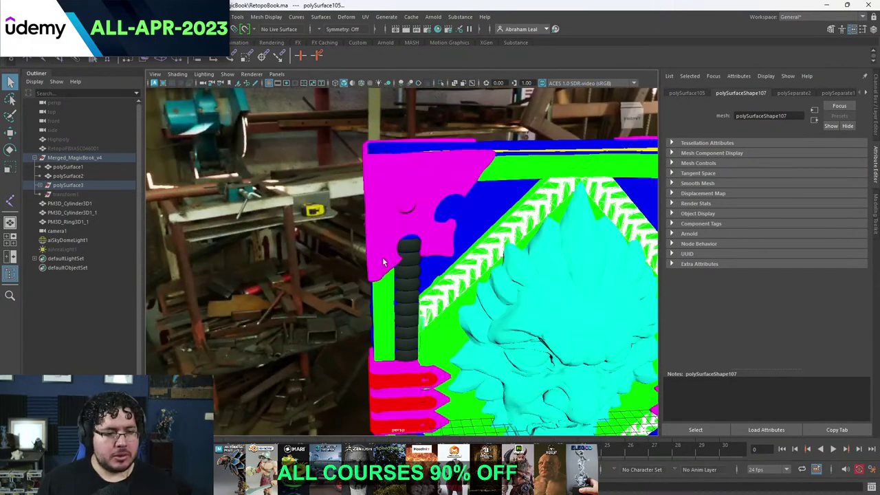
{"action": "middle_click_drag", "start_coordinate": [402, 270], "coordinate": [411, 218], "text": "alt"}
{"action": "right_click_drag", "start_coordinate": [411, 219], "coordinate": [443, 244], "text": "alt"}
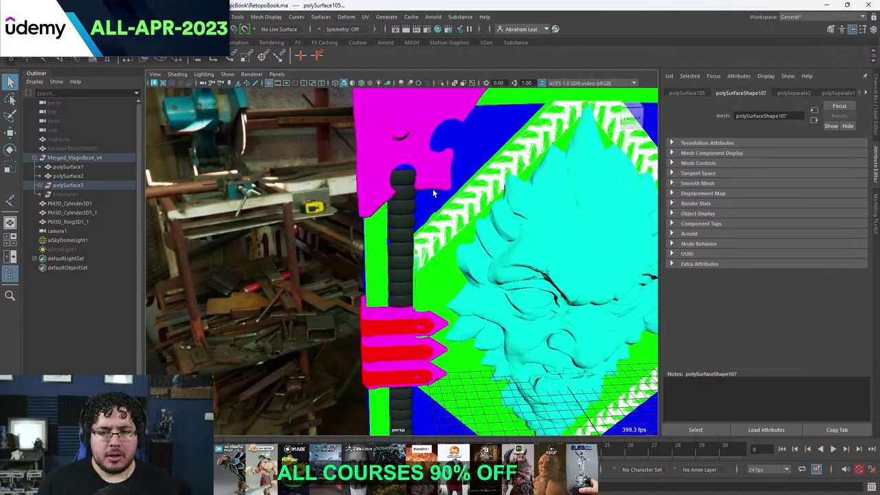
{"action": "left_click", "coordinate": [409, 182]}
{"action": "left_click", "coordinate": [406, 197], "text": "shift"}
{"action": "left_click", "coordinate": [406, 209], "text": "shift"}
{"action": "left_click", "coordinate": [405, 224], "text": "shift"}
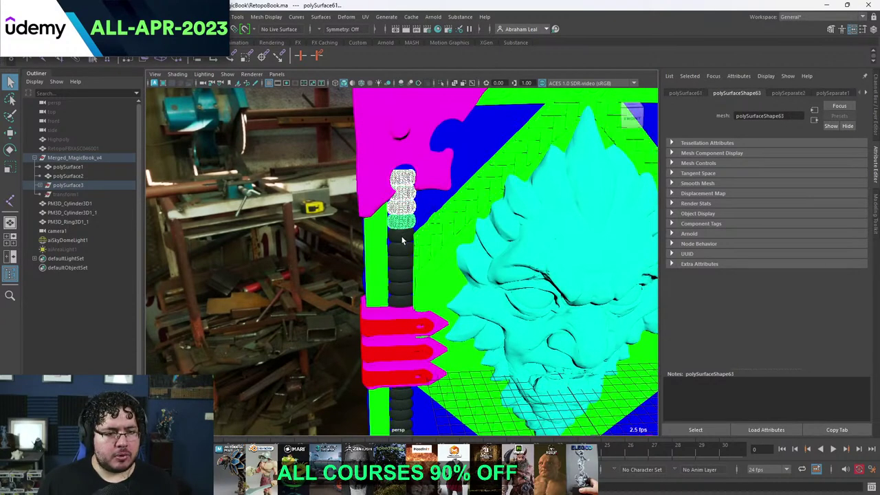
Add the remaining rounded segments of the binding cord, above and below the left-hand straps, to the selection.
{"action": "left_click", "coordinate": [404, 238], "text": "shift"}
{"action": "left_click", "coordinate": [401, 251], "text": "shift"}
{"action": "left_click", "coordinate": [401, 263], "text": "shift"}
{"action": "left_click", "coordinate": [400, 277], "text": "shift"}
{"action": "left_click", "coordinate": [402, 290], "text": "shift"}
{"action": "middle_click_drag", "start_coordinate": [406, 299], "coordinate": [410, 253], "text": "alt"}
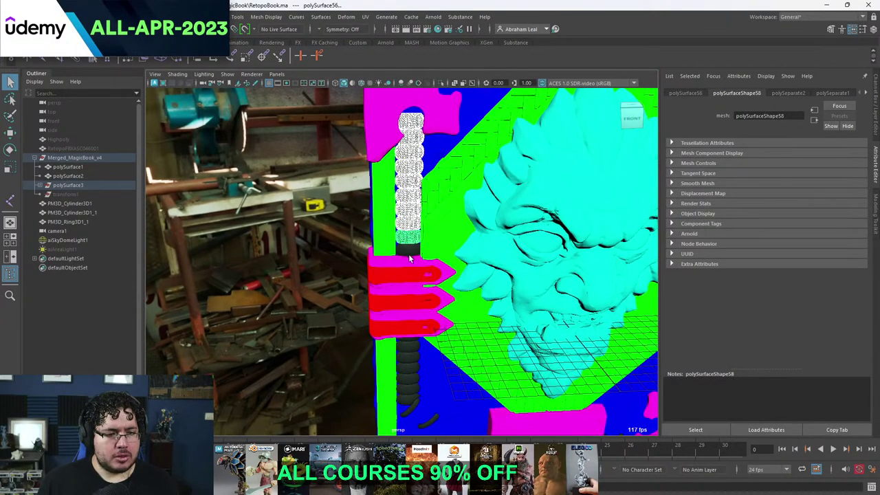
{"action": "left_click", "coordinate": [410, 252], "text": "shift"}
{"action": "mouse_move", "coordinate": [417, 314]}
{"action": "left_mouse_down", "text": "alt"}
{"action": "mouse_move", "coordinate": [420, 294]}
{"action": "mouse_move", "coordinate": [410, 325]}
{"action": "left_mouse_up", "text": "alt"}
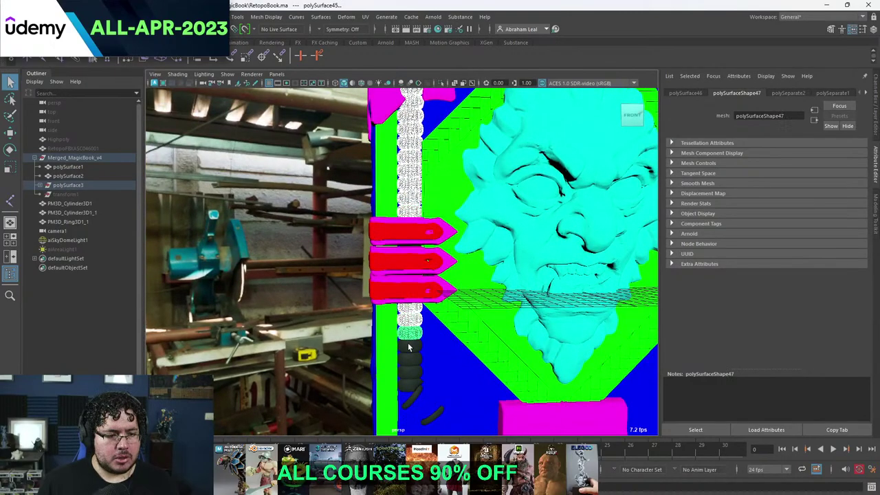
{"action": "left_click_drag", "start_coordinate": [408, 363], "coordinate": [411, 388]}
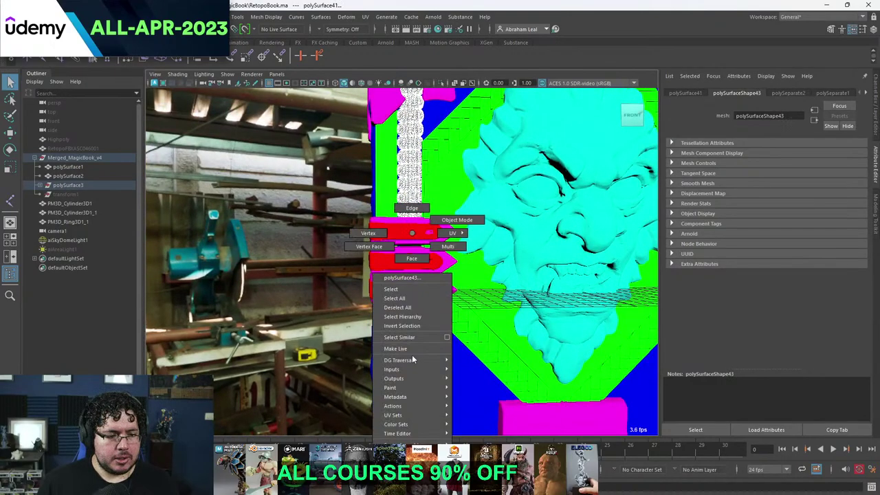
Assign a new Lambert material to the selected cord segments and set its colour to a fully saturated yellow-orange.
{"action": "right_click", "coordinate": [412, 233]}
{"action": "left_click", "coordinate": [411, 465]}
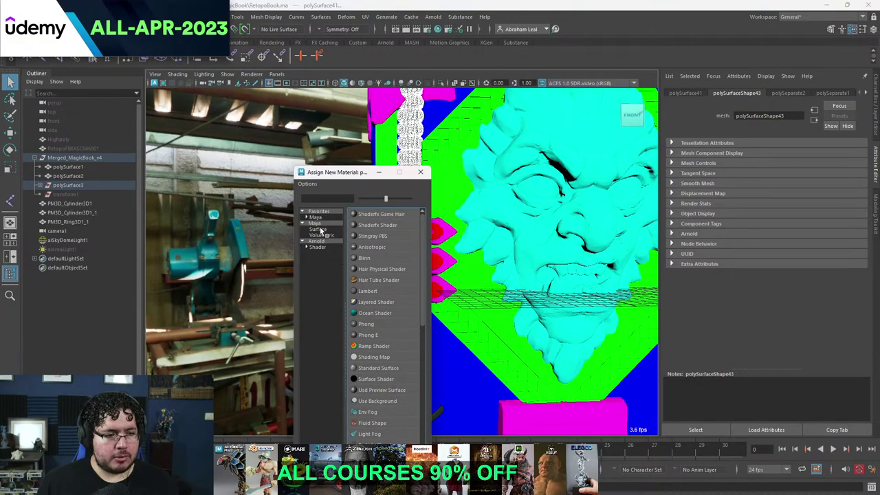
{"action": "left_click", "coordinate": [368, 291]}
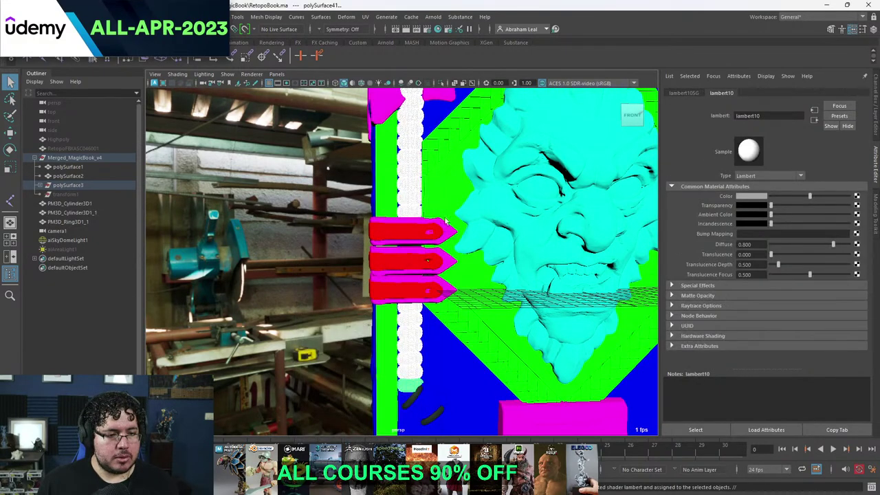
{"action": "left_click", "coordinate": [749, 198]}
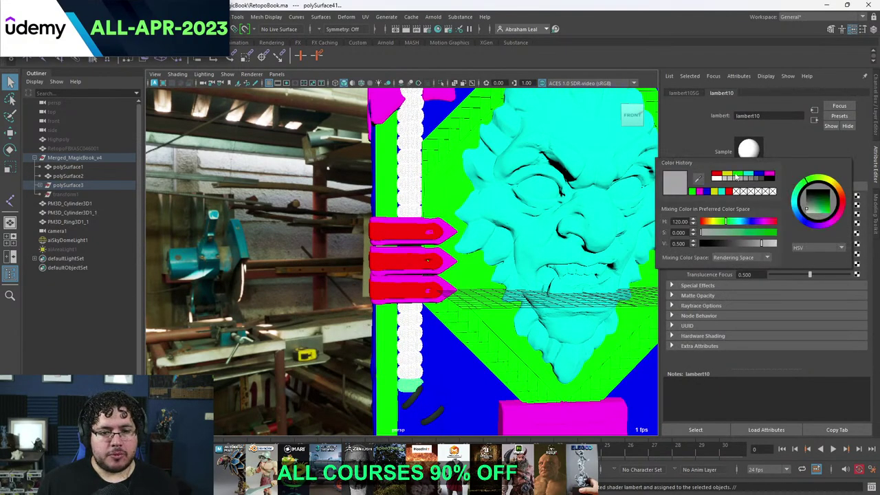
{"action": "left_click", "coordinate": [717, 175]}
{"action": "left_click", "coordinate": [710, 221]}
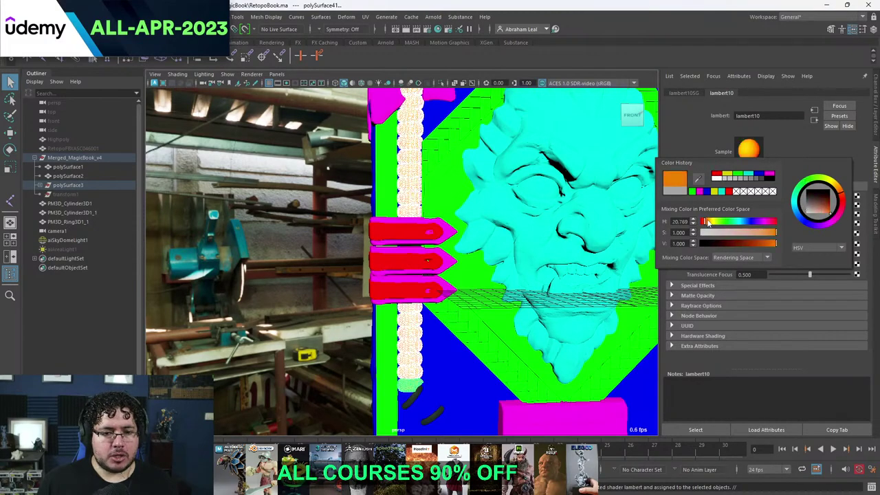
{"action": "left_click", "coordinate": [349, 267]}
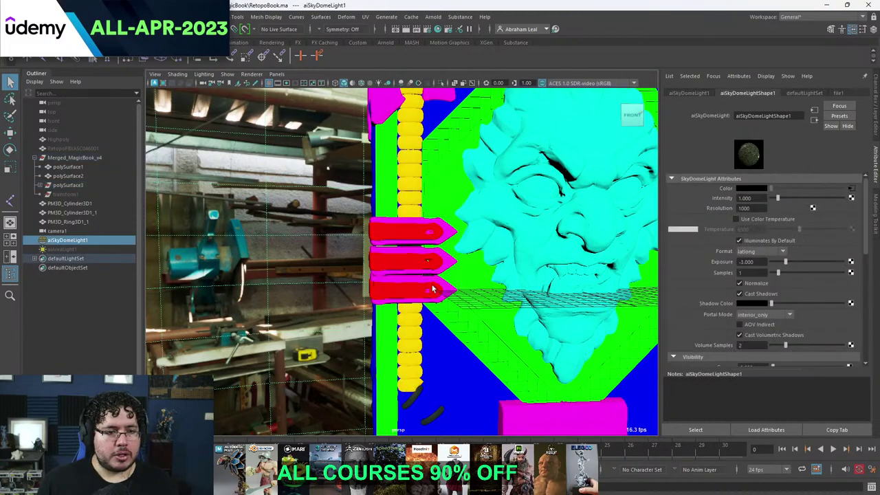
Select the short dark stitches below the binding cord and along the cover's bottom edge.
{"action": "right_click_drag", "start_coordinate": [433, 289], "coordinate": [399, 278], "text": "alt"}
{"action": "left_click_drag", "start_coordinate": [398, 278], "coordinate": [430, 278], "text": "alt"}
{"action": "right_click_drag", "start_coordinate": [430, 279], "coordinate": [457, 297], "text": "alt"}
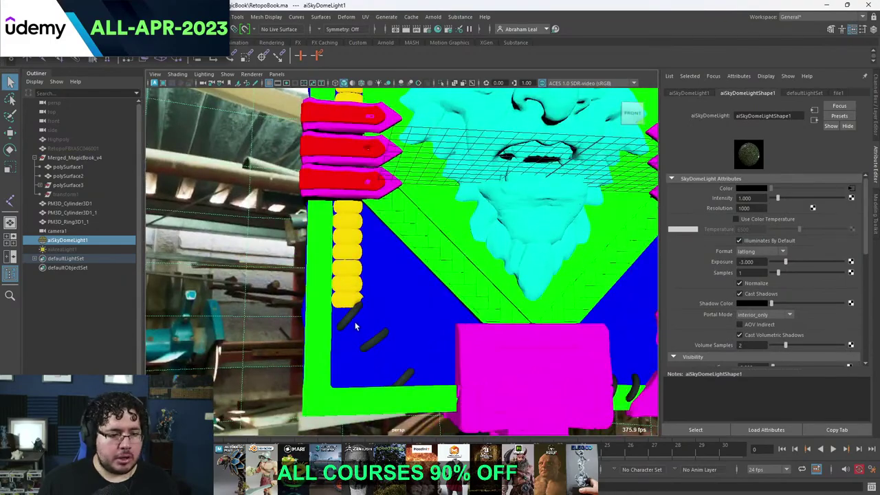
{"action": "left_click", "coordinate": [351, 315]}
{"action": "left_click", "coordinate": [377, 339], "text": "shift"}
{"action": "left_click_drag", "start_coordinate": [409, 382], "coordinate": [508, 314], "text": "alt"}
{"action": "left_click", "coordinate": [438, 305]}
{"action": "left_click", "coordinate": [444, 303], "text": "shift"}
Add the four stitches on the cover's right edge below the straps to the selection.
{"action": "left_click", "coordinate": [512, 284], "text": "shift"}
{"action": "left_click", "coordinate": [514, 244], "text": "shift"}
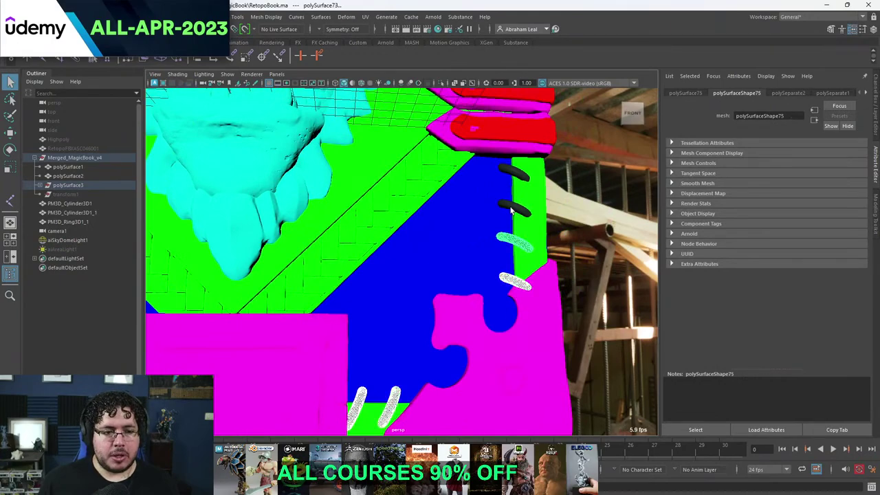
{"action": "left_click", "coordinate": [512, 210], "text": "shift"}
{"action": "left_click", "coordinate": [512, 178], "text": "shift"}
Add the four stitches on the cover's right edge above the straps to the selection.
{"action": "middle_click_drag", "start_coordinate": [508, 201], "coordinate": [485, 350], "text": "alt"}
{"action": "right_click_drag", "start_coordinate": [485, 351], "coordinate": [462, 347], "text": "alt"}
{"action": "middle_click_drag", "start_coordinate": [438, 240], "coordinate": [444, 343], "text": "alt"}
{"action": "right_click_drag", "start_coordinate": [445, 343], "coordinate": [482, 340], "text": "alt"}
{"action": "left_click", "coordinate": [503, 314], "text": "shift"}
{"action": "left_click", "coordinate": [510, 252], "text": "shift"}
{"action": "left_click", "coordinate": [509, 207], "text": "shift"}
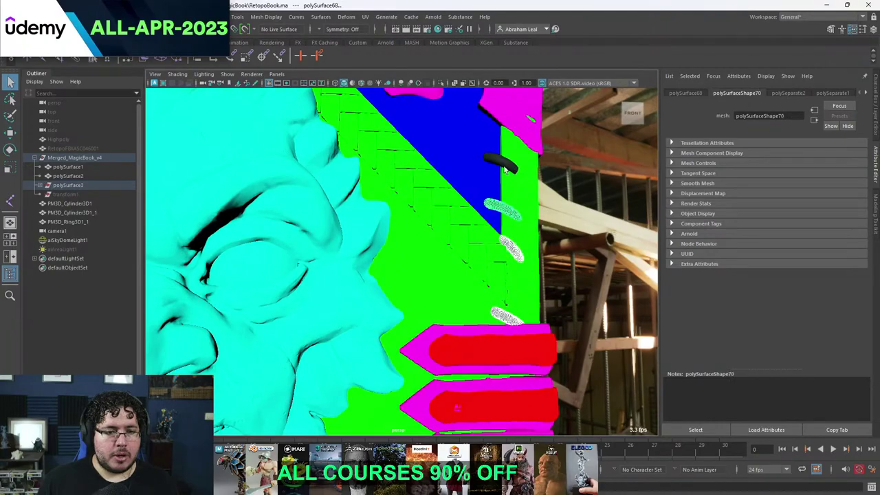
{"action": "left_click", "coordinate": [504, 165], "text": "shift"}
Assign a new Lambert material to the selected stitches and set its colour to purple.
{"action": "left_click_drag", "start_coordinate": [505, 165], "coordinate": [454, 248], "text": "alt"}
{"action": "right_click_drag", "start_coordinate": [453, 247], "coordinate": [433, 344], "text": "alt"}
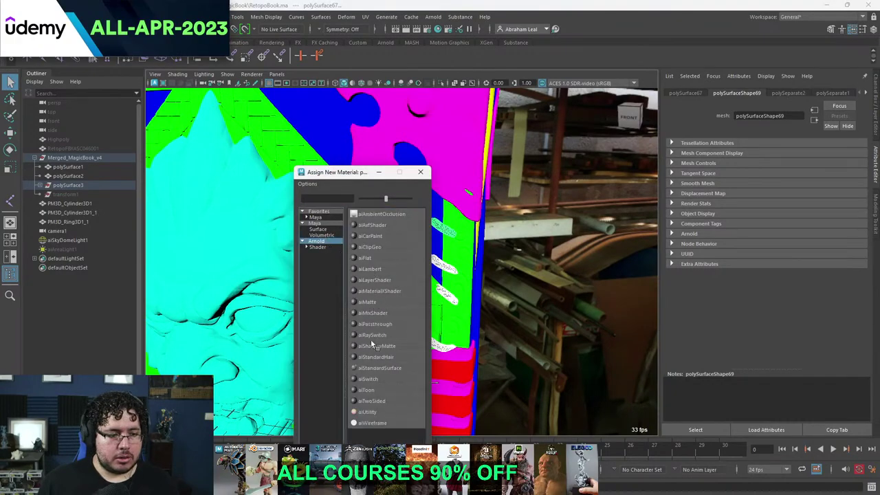
{"action": "left_click", "coordinate": [322, 224]}
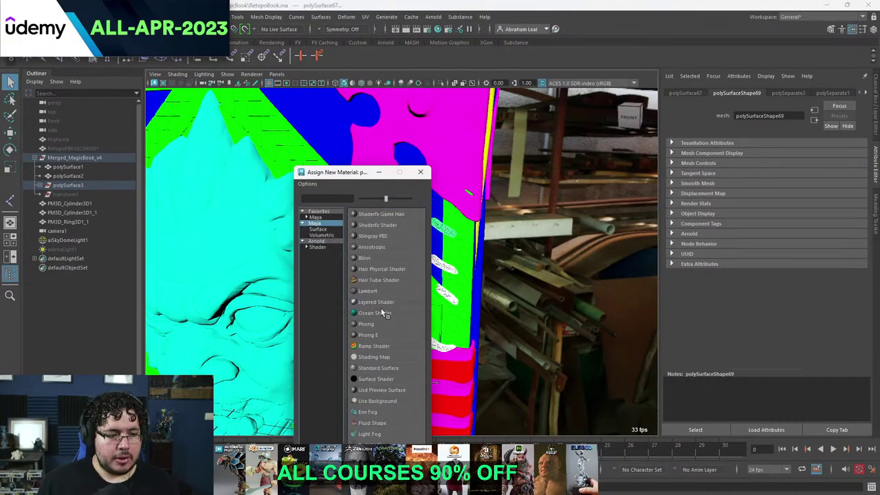
{"action": "left_click", "coordinate": [372, 292]}
{"action": "left_click", "coordinate": [747, 197]}
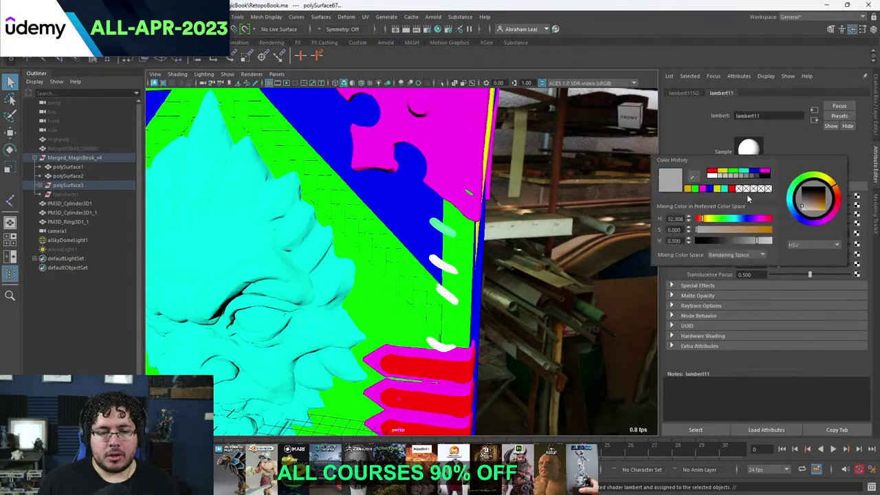
{"action": "left_click", "coordinate": [706, 189]}
{"action": "left_click", "coordinate": [751, 219]}
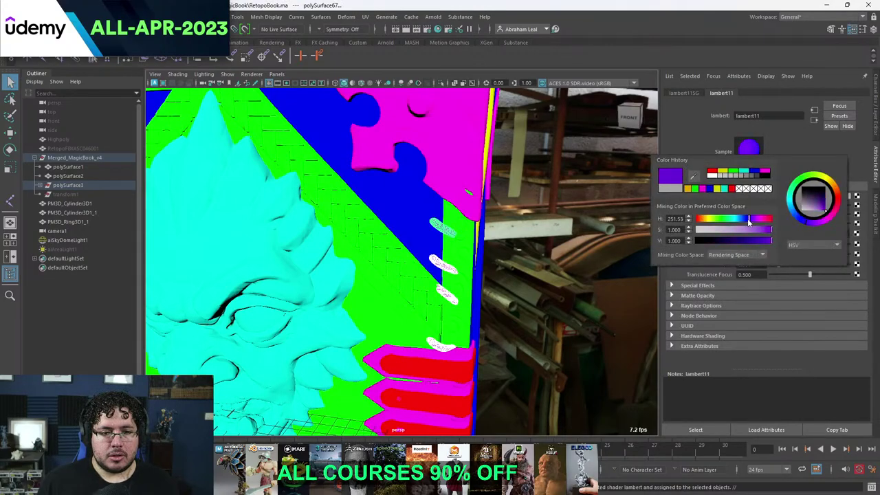
{"action": "left_click", "coordinate": [537, 253]}
Examine the ID colours across the book's front cover, straps, stitches, side and page edges.
{"action": "right_click_drag", "start_coordinate": [537, 253], "coordinate": [474, 237], "text": "alt"}
{"action": "left_click_drag", "start_coordinate": [474, 237], "coordinate": [492, 248], "text": "alt"}
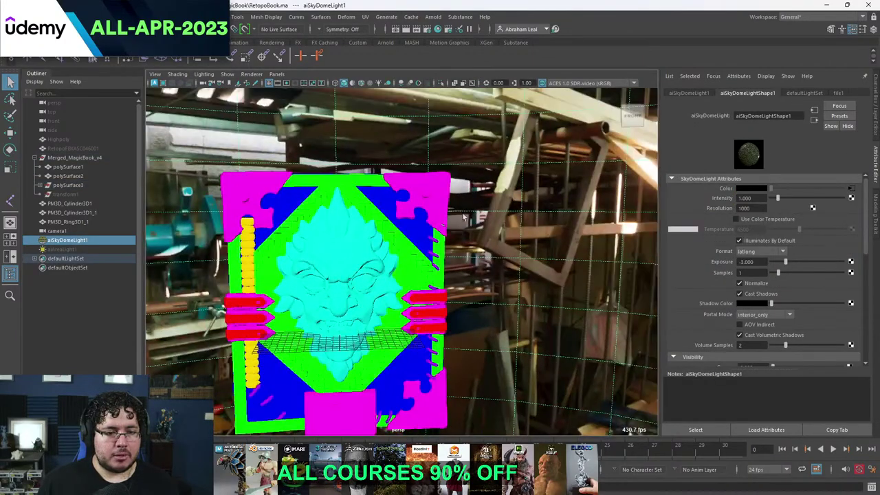
{"action": "right_click_drag", "start_coordinate": [491, 247], "coordinate": [543, 310], "text": "alt"}
{"action": "middle_click_drag", "start_coordinate": [542, 311], "coordinate": [455, 198], "text": "alt"}
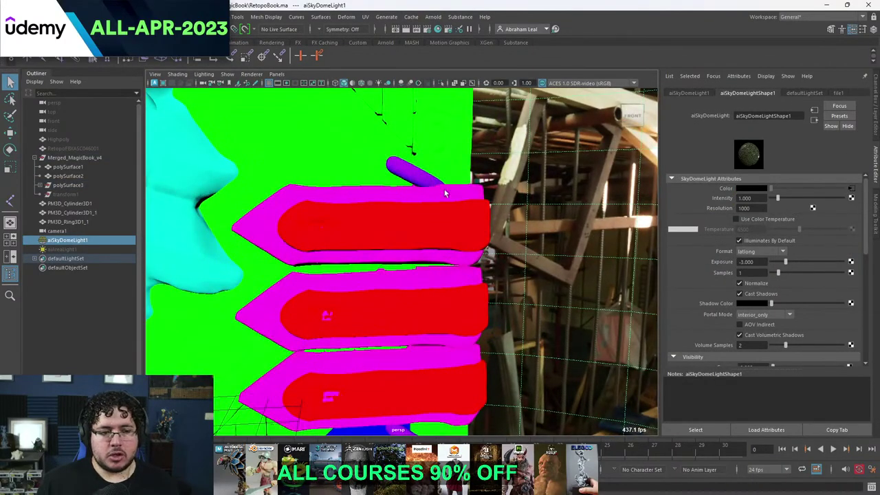
{"action": "scroll", "coordinate": [421, 185], "scroll_direction": "down", "scroll_amount": 8}
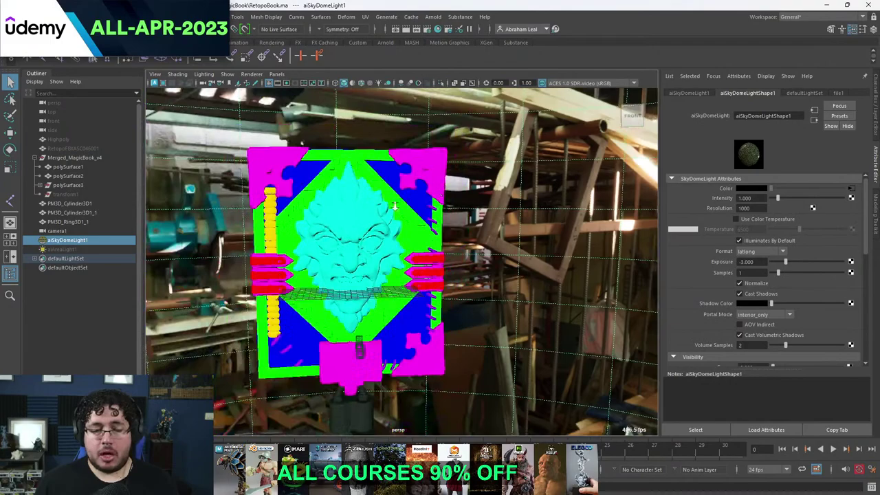
{"action": "left_click_drag", "start_coordinate": [394, 205], "coordinate": [505, 243], "text": "alt"}
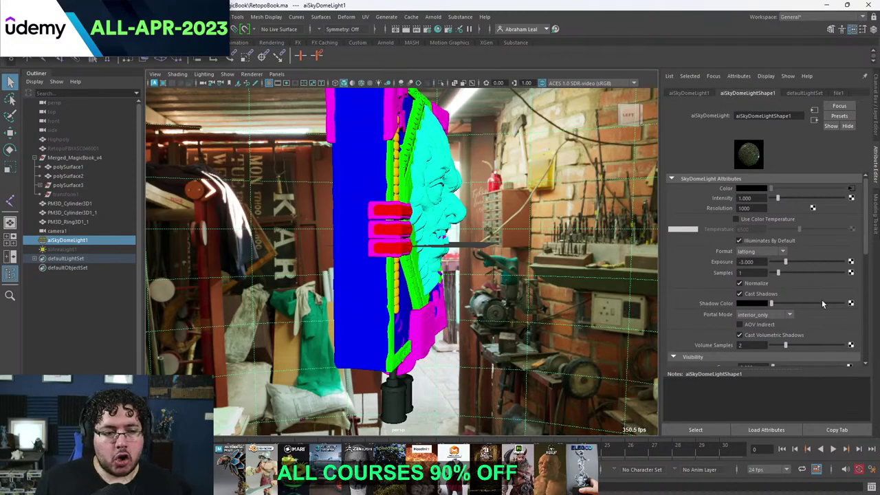
{"action": "left_click_drag", "start_coordinate": [494, 253], "coordinate": [493, 335], "text": "alt"}
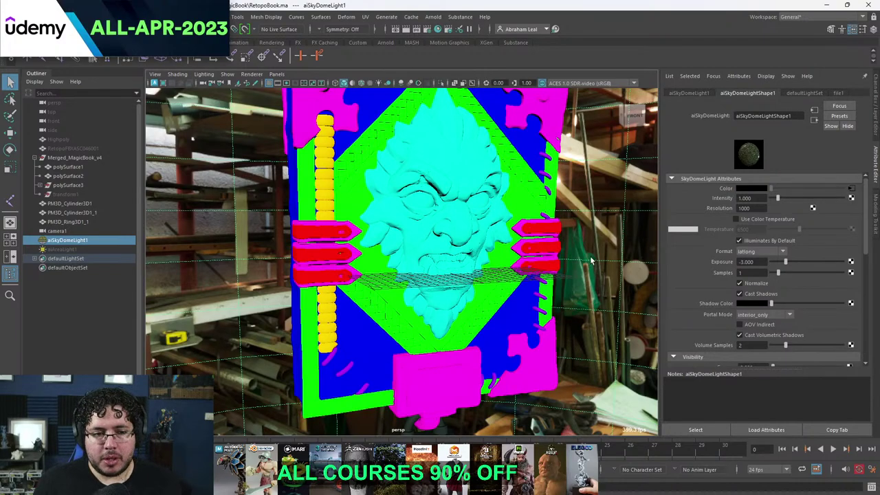
{"action": "left_click_drag", "start_coordinate": [591, 234], "coordinate": [536, 213], "text": "alt"}
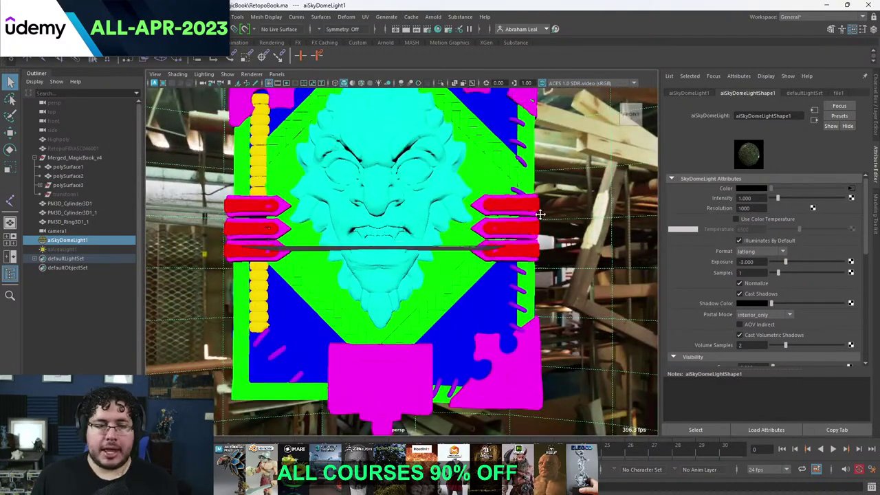
{"action": "middle_click_drag", "start_coordinate": [536, 213], "coordinate": [550, 257], "text": "alt"}
{"action": "right_click_drag", "start_coordinate": [550, 257], "coordinate": [576, 264], "text": "alt"}
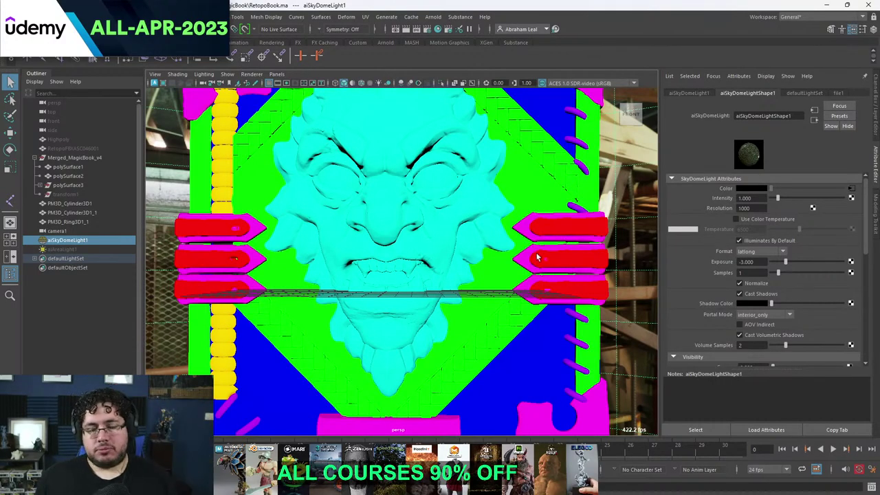
{"action": "left_click_drag", "start_coordinate": [535, 255], "coordinate": [437, 270], "text": "alt"}
{"action": "right_click_drag", "start_coordinate": [438, 269], "coordinate": [502, 257], "text": "alt"}
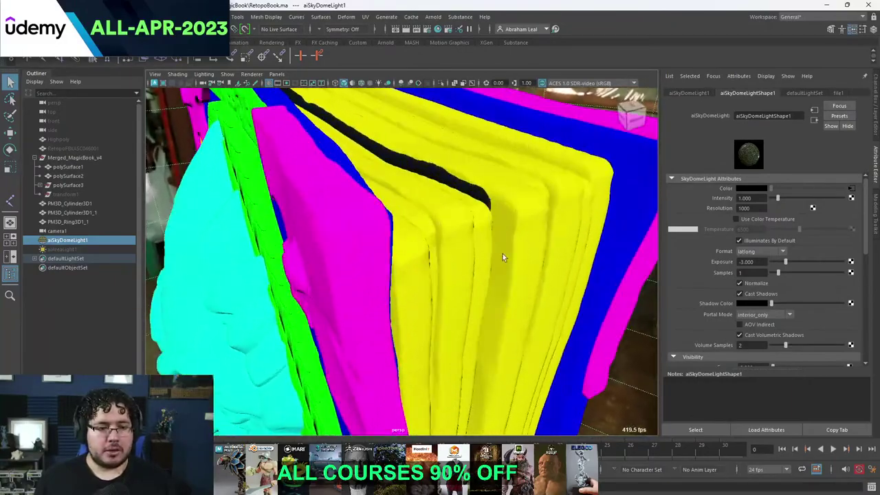
Assign the neighbouring pages' yellow Lambert material to the thin black page strip along the book's upper page edge.
{"action": "left_click", "coordinate": [483, 204]}
{"action": "right_click_drag", "start_coordinate": [467, 188], "coordinate": [534, 354]}
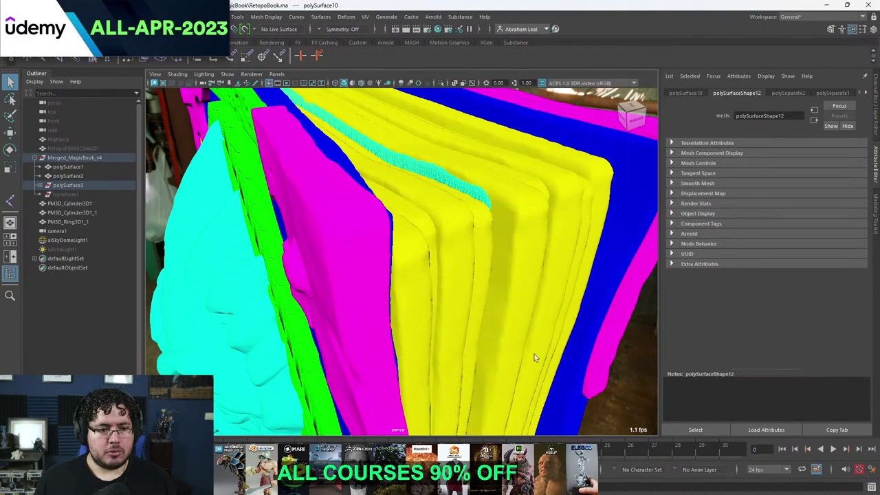
{"action": "right_click_drag", "start_coordinate": [471, 201], "coordinate": [472, 199]}
{"action": "left_click", "coordinate": [498, 187]}
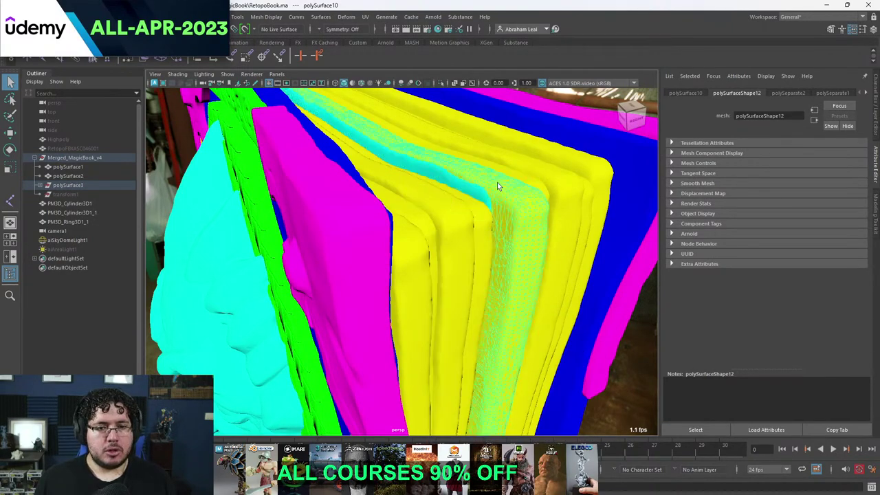
{"action": "left_click", "coordinate": [866, 94]}
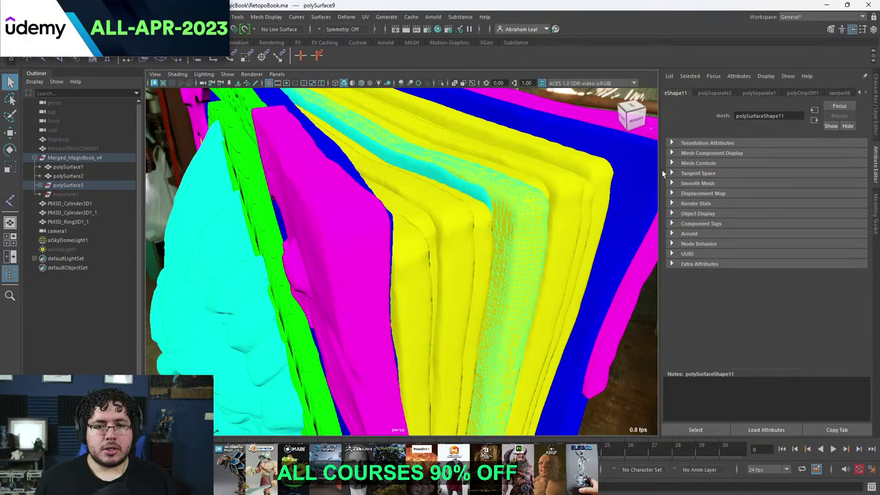
{"action": "left_click", "coordinate": [466, 187]}
{"action": "right_click_drag", "start_coordinate": [466, 187], "coordinate": [548, 383]}
{"action": "scroll", "coordinate": [542, 313], "scroll_direction": "down", "scroll_amount": 5}
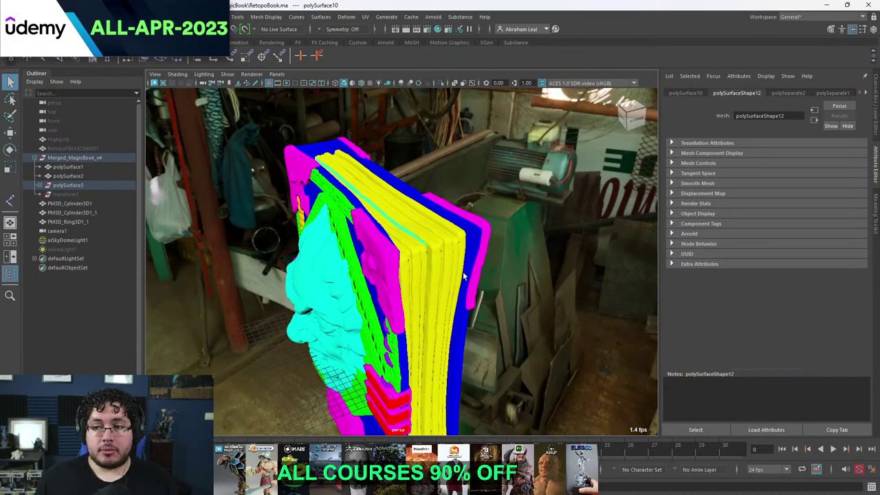
{"action": "left_click_drag", "start_coordinate": [440, 269], "coordinate": [474, 266], "text": "alt"}
{"action": "left_click", "coordinate": [495, 294]}
Switch to File Explorer and open the MagicBook folder inside the NT_LIVE assets folder.
{"action": "scroll", "coordinate": [495, 294], "scroll_direction": "up", "scroll_amount": 4}
{"action": "right_click_drag", "start_coordinate": [474, 266], "coordinate": [385, 276], "text": "alt"}
{"action": "left_click_drag", "start_coordinate": [393, 286], "coordinate": [476, 279], "text": "alt"}
{"action": "left_click_drag", "start_coordinate": [470, 313], "coordinate": [456, 255], "text": "alt"}
{"action": "key", "text": "super"}
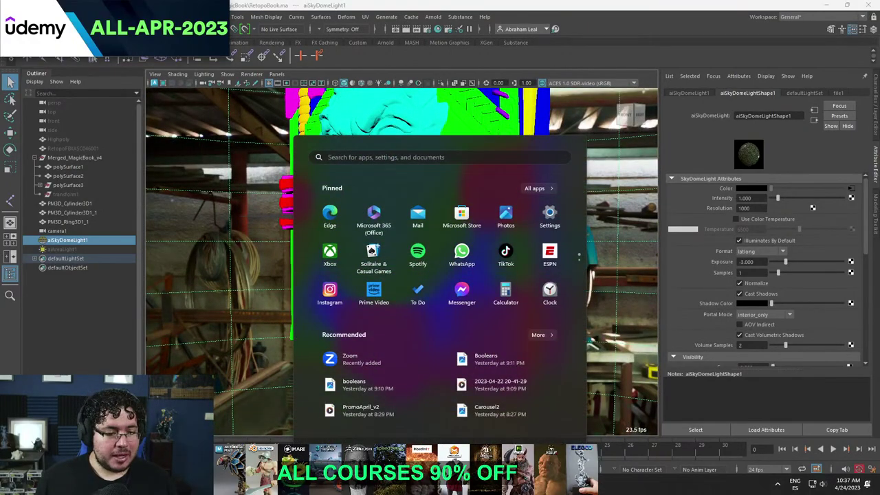
{"action": "key", "text": "super+e"}
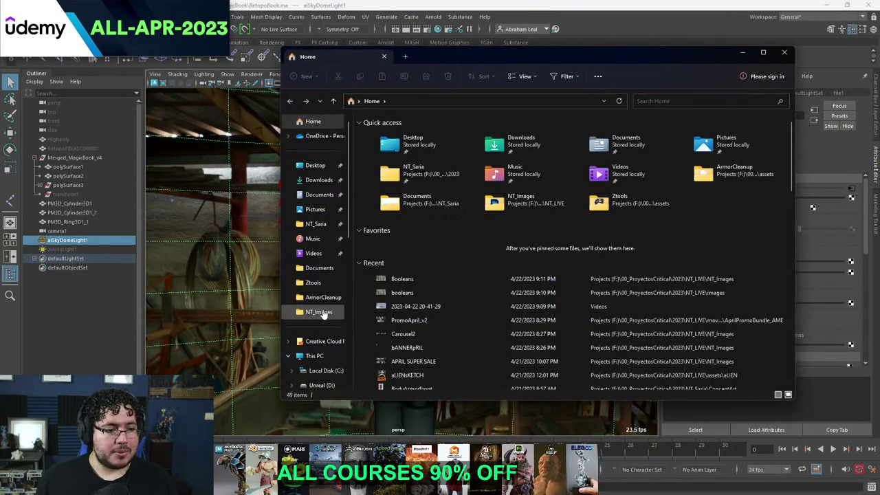
{"action": "left_click", "coordinate": [318, 311]}
{"action": "left_click", "coordinate": [521, 101]}
{"action": "double_click", "coordinate": [407, 135]}
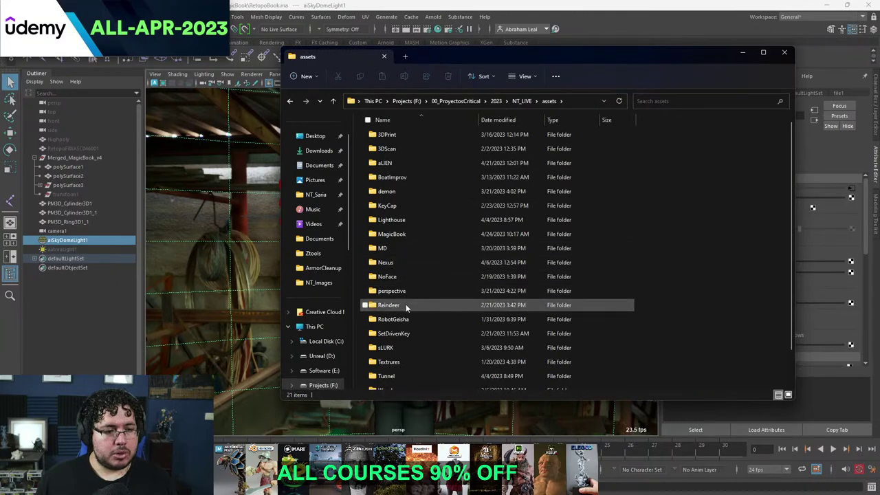
{"action": "scroll", "coordinate": [407, 312], "scroll_direction": "down", "scroll_amount": 1}
{"action": "scroll", "coordinate": [407, 267], "scroll_direction": "up", "scroll_amount": 1}
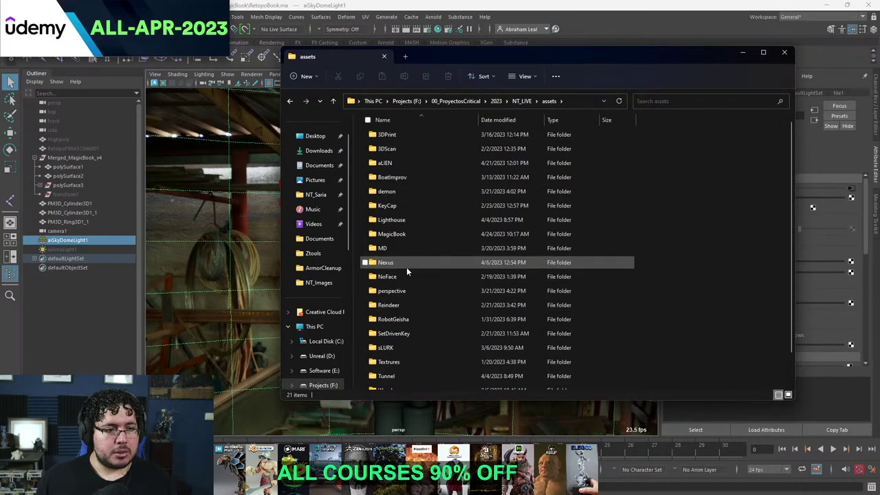
{"action": "double_click", "coordinate": [410, 234]}
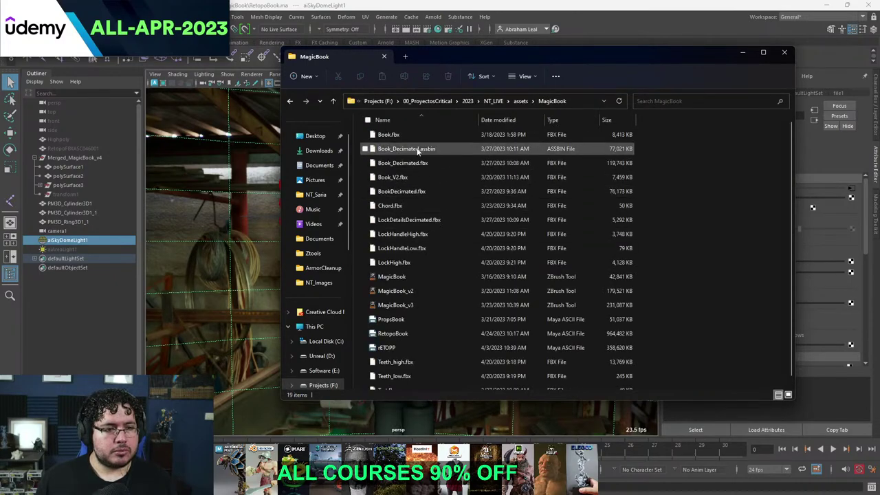
Import Teeth_low.fbx from the MagicBook folder into the Maya scene.
{"action": "scroll", "coordinate": [402, 338], "scroll_direction": "down", "scroll_amount": 1}
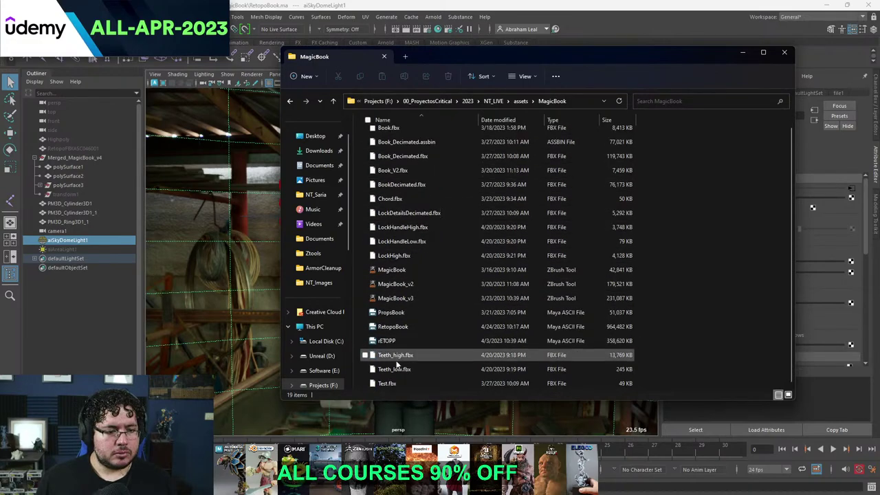
{"action": "left_click", "coordinate": [407, 369]}
{"action": "left_click_drag", "start_coordinate": [393, 369], "coordinate": [227, 296]}
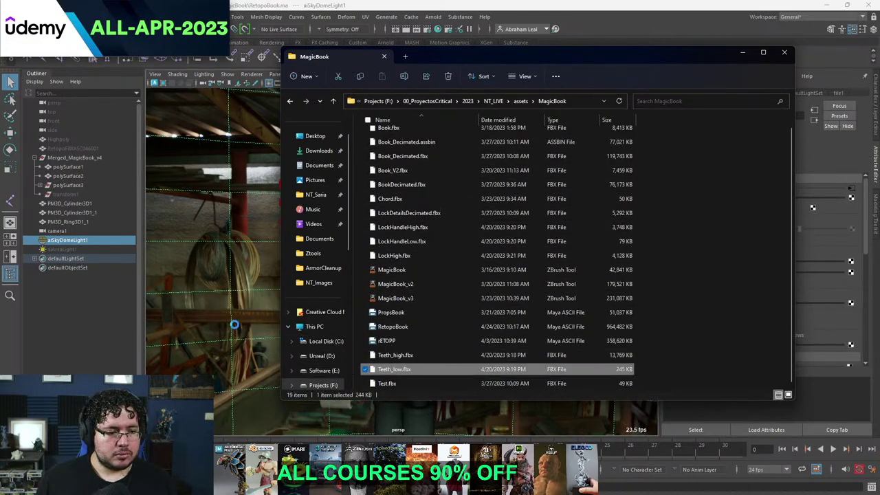
Hide the Merged_MagicBook_v4 group so only the teeth show in shaded display.
{"action": "left_click_drag", "start_coordinate": [356, 261], "coordinate": [264, 258], "text": "alt"}
{"action": "key", "text": "4"}
{"action": "left_click", "coordinate": [128, 158]}
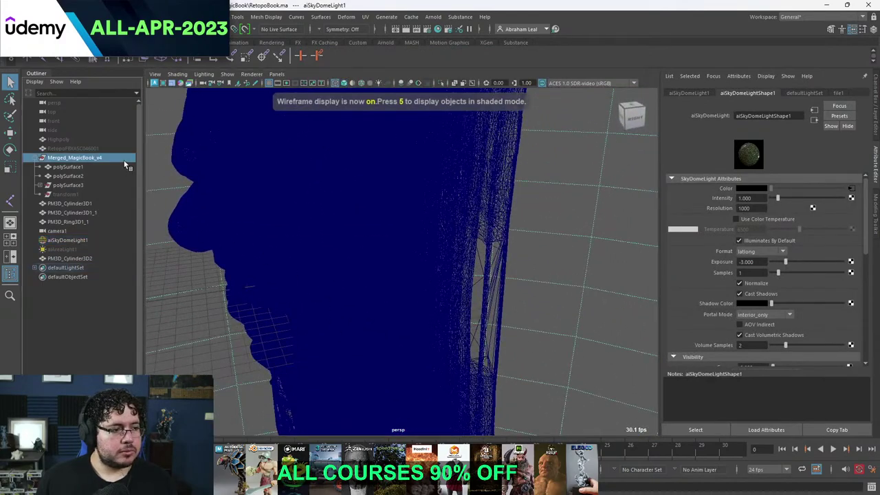
{"action": "key", "text": "f"}
{"action": "key", "text": "5"}
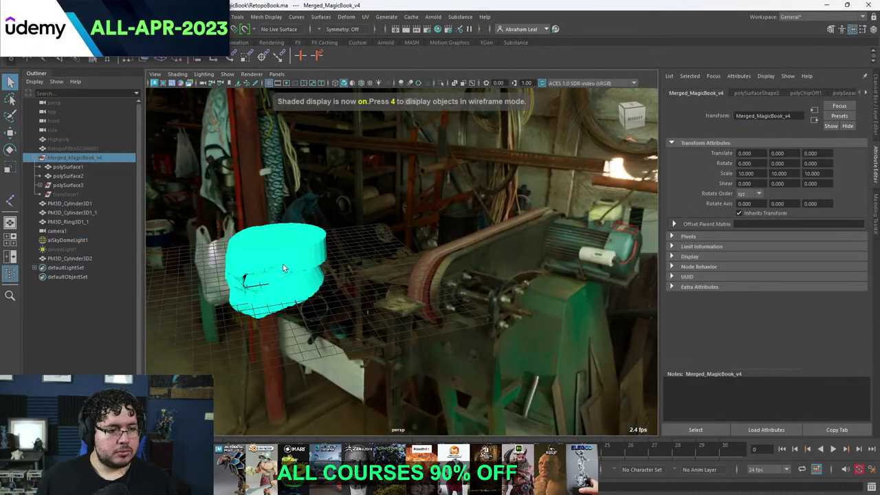
Select the imported low-poly teeth, PM3D_Cylinder3D2, and display the scene in wireframe.
{"action": "left_click", "coordinate": [282, 266]}
{"action": "scroll", "coordinate": [239, 256], "scroll_direction": "up", "scroll_amount": 5}
{"action": "left_click_drag", "start_coordinate": [239, 256], "coordinate": [397, 321], "text": "alt"}
{"action": "scroll", "coordinate": [357, 251], "scroll_direction": "up", "scroll_amount": 2}
{"action": "left_click", "coordinate": [414, 254]}
{"action": "left_click", "coordinate": [272, 243]}
{"action": "scroll", "coordinate": [348, 290], "scroll_direction": "up", "scroll_amount": 4}
{"action": "left_click", "coordinate": [298, 294]}
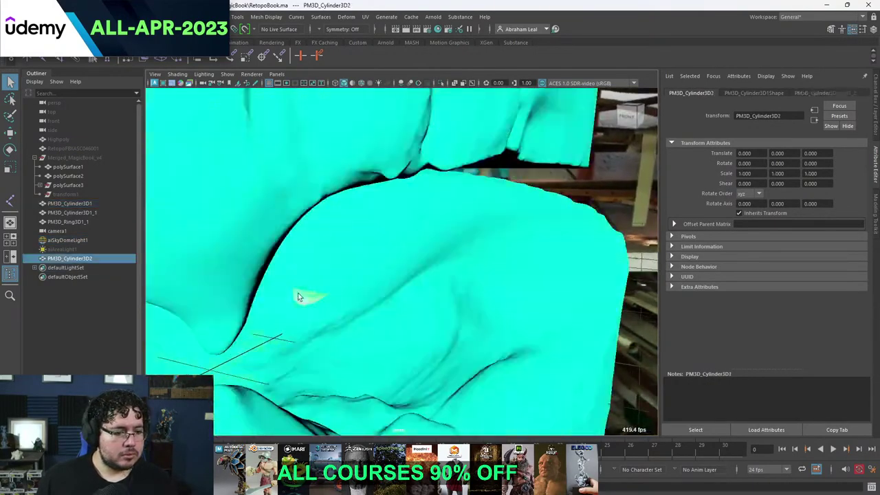
{"action": "scroll", "coordinate": [325, 293], "scroll_direction": "down", "scroll_amount": 4}
{"action": "key", "text": "4"}
{"action": "left_click_drag", "start_coordinate": [325, 291], "coordinate": [449, 268], "text": "alt"}
{"action": "scroll", "coordinate": [323, 265], "scroll_direction": "down", "scroll_amount": 6}
Scale the imported low-poly teeth uniformly to 10.487 and set their X scale to 10.
{"action": "key", "text": "r"}
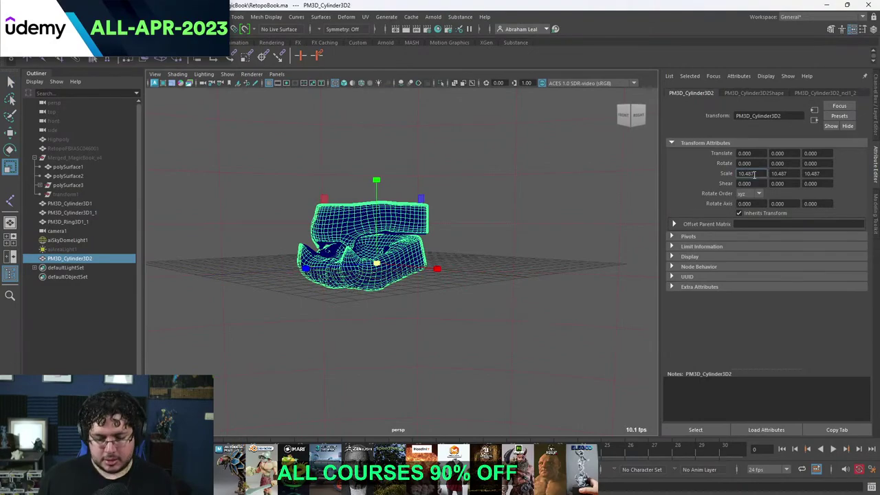
{"action": "left_click", "coordinate": [754, 175]}
{"action": "type", "text": "10"}
{"action": "key", "text": "Return"}
{"action": "left_click", "coordinate": [545, 276]}
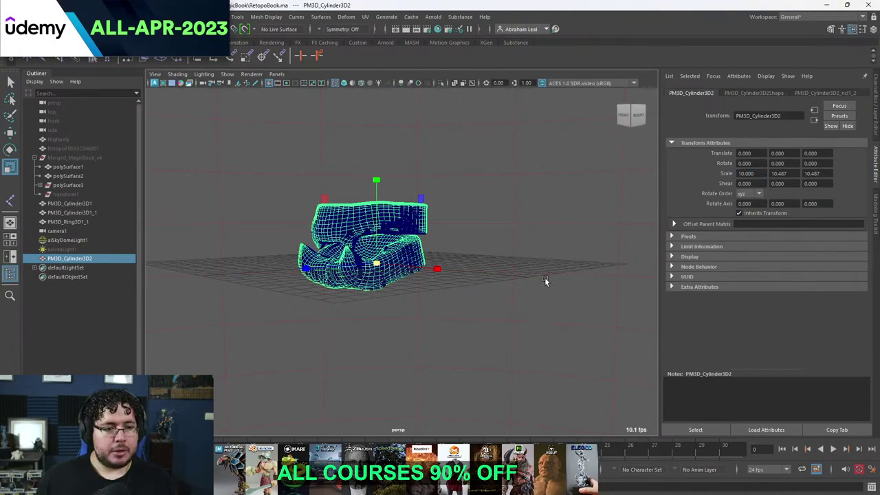
Examine the scaled low-poly teeth isolated in shaded display, and return to the full scene.
{"action": "middle_click_drag", "start_coordinate": [470, 260], "coordinate": [498, 271], "text": "alt"}
{"action": "scroll", "coordinate": [481, 262], "scroll_direction": "up", "scroll_amount": 5}
{"action": "left_click", "coordinate": [341, 137]}
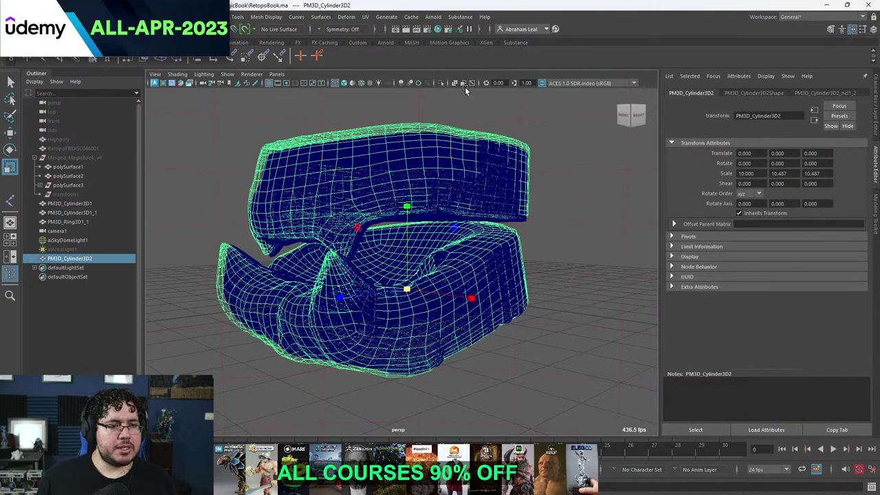
{"action": "left_click", "coordinate": [442, 83]}
{"action": "key", "text": "5"}
{"action": "middle_click_drag", "start_coordinate": [457, 178], "coordinate": [496, 219], "text": "alt"}
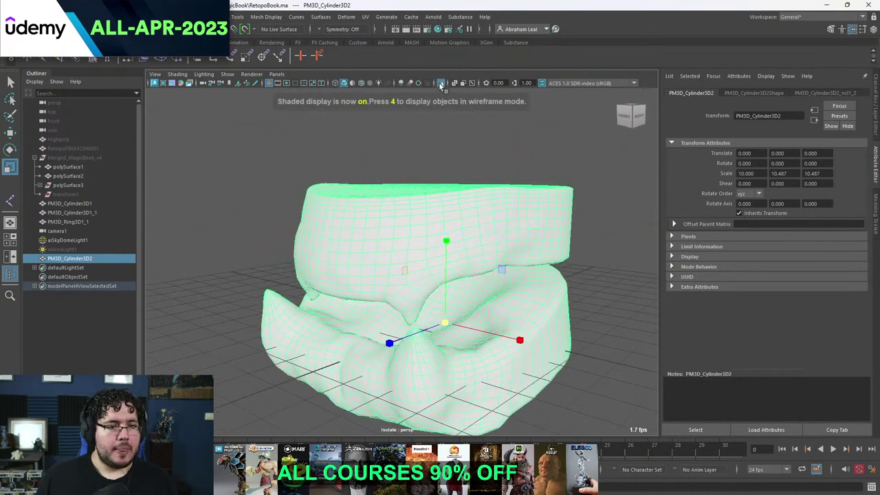
{"action": "left_click", "coordinate": [441, 84]}
{"action": "key", "text": "f"}
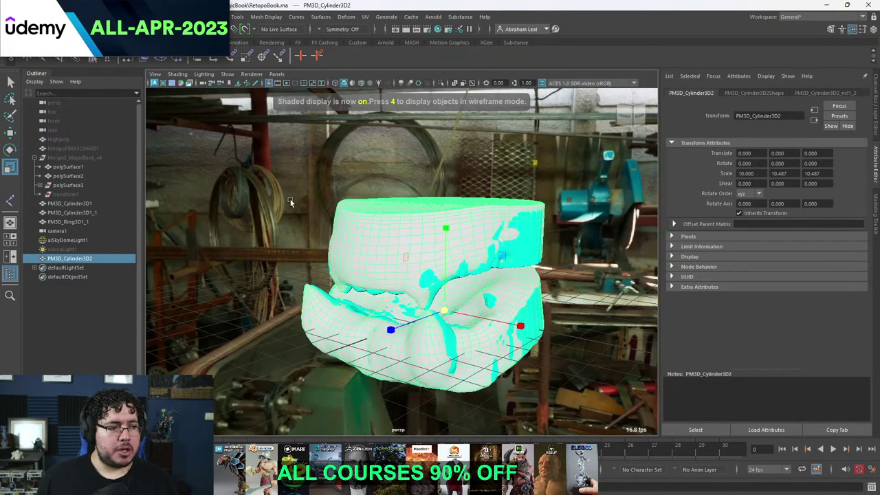
Show the Merged_MagicBook_v4 group again around the teeth.
{"action": "left_click", "coordinate": [91, 157]}
{"action": "key", "text": "h"}
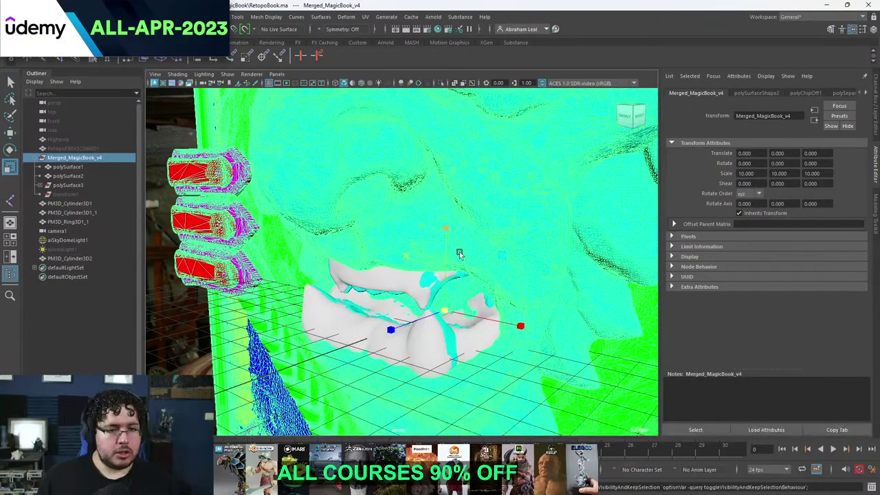
{"action": "left_click_drag", "start_coordinate": [455, 283], "coordinate": [420, 249], "text": "alt"}
{"action": "scroll", "coordinate": [421, 248], "scroll_direction": "up", "scroll_amount": 5}
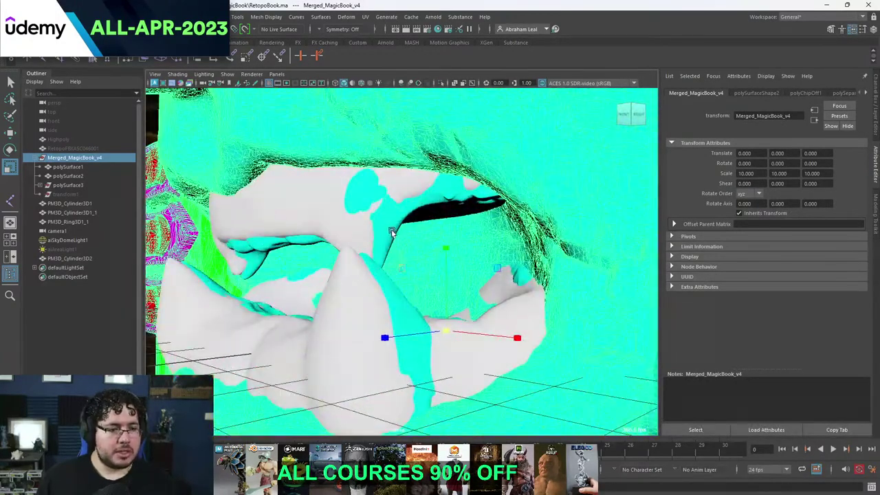
Try moving the high-poly teeth, PM3D_Cylinder3D1, to Translate Y 0.045 and Z 0.142, and undo the moves.
{"action": "left_click", "coordinate": [401, 246]}
{"action": "key", "text": "w"}
{"action": "left_click_drag", "start_coordinate": [387, 337], "coordinate": [382, 338]}
{"action": "left_click_drag", "start_coordinate": [438, 247], "coordinate": [440, 243]}
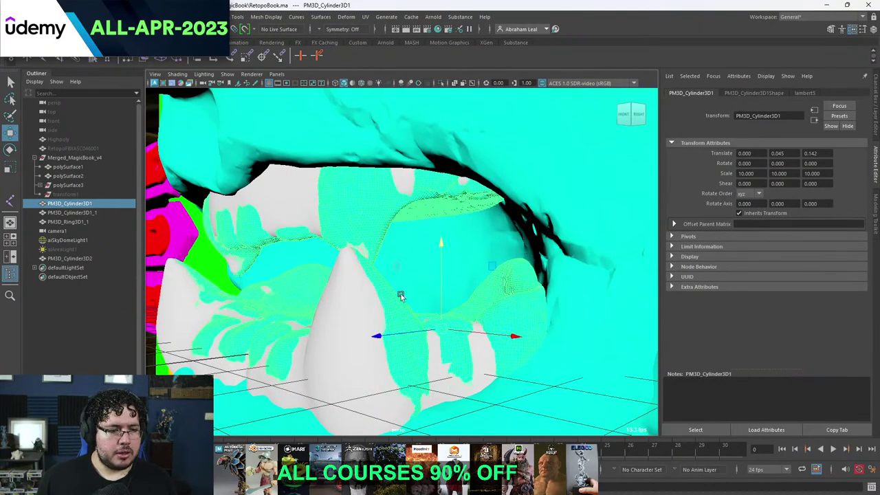
{"action": "left_click_drag", "start_coordinate": [401, 295], "coordinate": [391, 252], "text": "alt"}
{"action": "left_click_drag", "start_coordinate": [375, 280], "coordinate": [370, 278]}
{"action": "key", "text": "ctrl+z"}
{"action": "key", "text": "ctrl+z"}
{"action": "key", "text": "ctrl+z"}
{"action": "key", "text": "ctrl+z"}
Move the low-poly teeth to Translate Z -0.150 and isolate both teeth meshes.
{"action": "left_click_drag", "start_coordinate": [298, 297], "coordinate": [310, 278], "text": "alt"}
{"action": "left_click_drag", "start_coordinate": [363, 307], "coordinate": [373, 277]}
{"action": "left_click", "coordinate": [384, 232]}
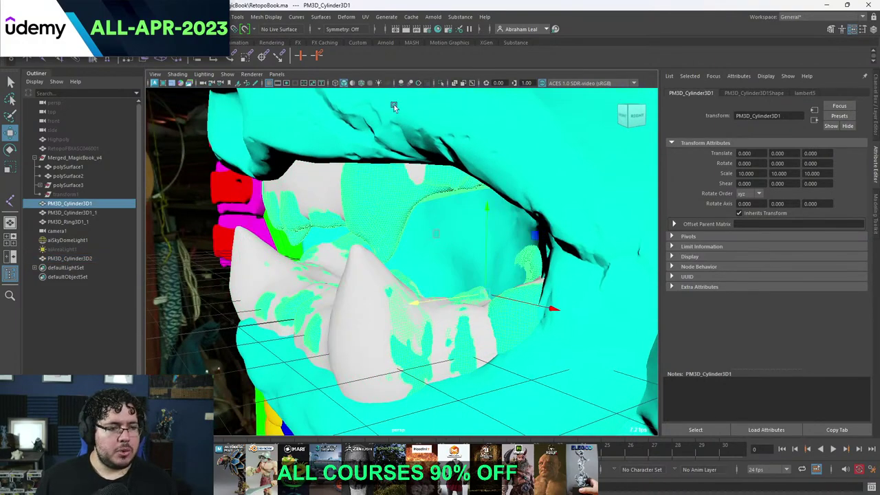
{"action": "left_click", "coordinate": [317, 195], "text": "shift"}
{"action": "left_click", "coordinate": [440, 83]}
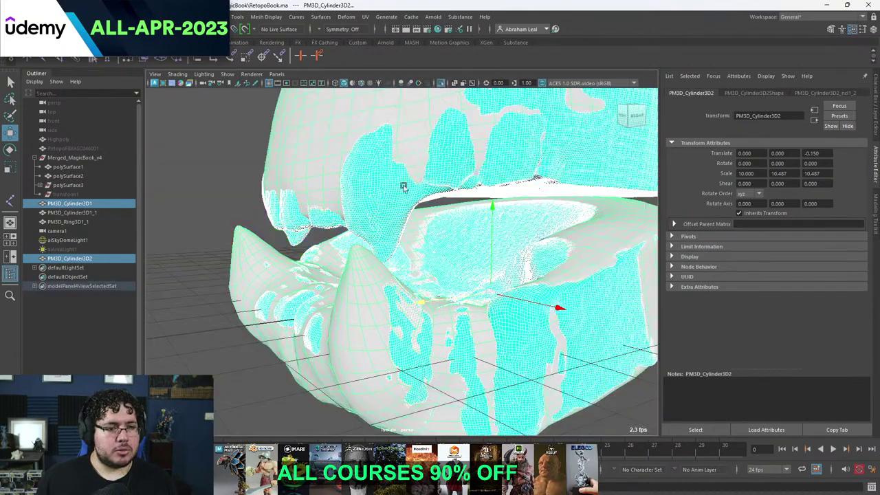
Make the high-poly teeth, PM3D_Cylinder3D1, a live surface.
{"action": "left_click", "coordinate": [254, 212]}
{"action": "left_click", "coordinate": [371, 196]}
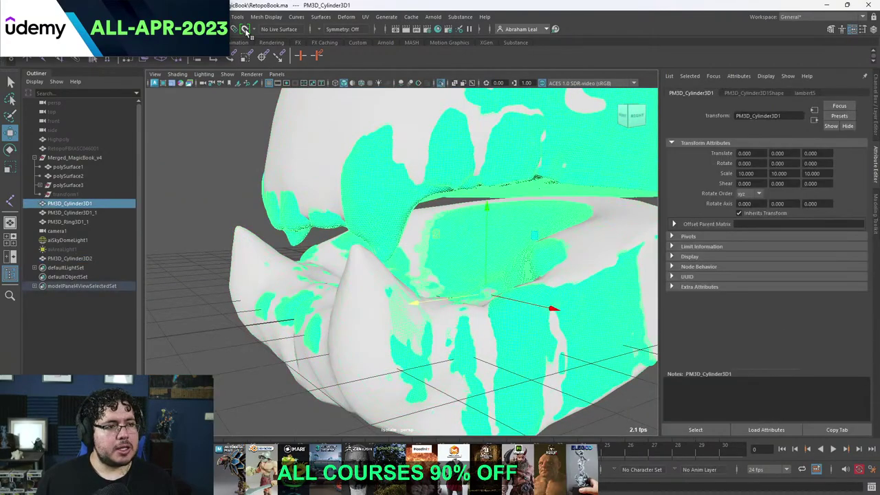
{"action": "left_click", "coordinate": [245, 28]}
Conform the low-poly teeth, PM3D_Cylinder3D2, to the live high-poly teeth surface.
{"action": "left_click", "coordinate": [371, 177]}
{"action": "scroll", "coordinate": [382, 182], "scroll_direction": "down", "scroll_amount": 5}
{"action": "mouse_move", "coordinate": [378, 183]}
{"action": "left_mouse_down", "text": "alt"}
{"action": "mouse_move", "coordinate": [402, 189]}
{"action": "mouse_move", "coordinate": [368, 184]}
{"action": "left_mouse_up", "text": "alt"}
{"action": "left_click", "coordinate": [172, 16]}
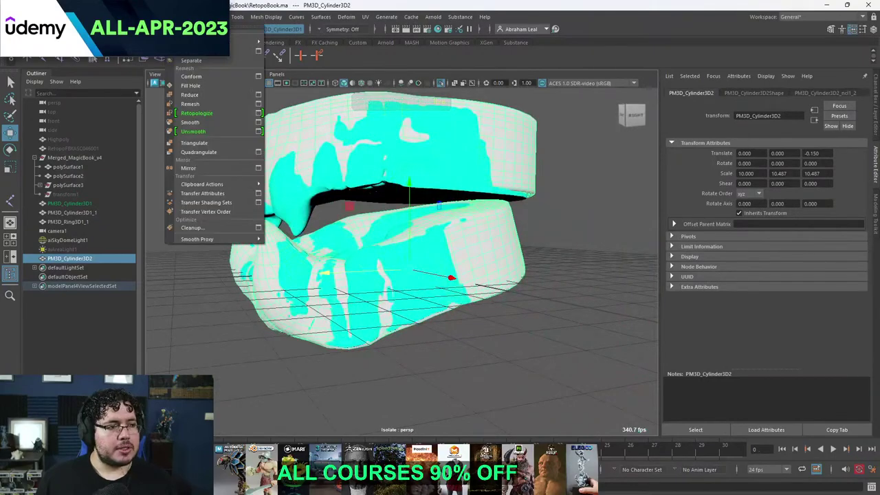
{"action": "left_click", "coordinate": [195, 74]}
{"action": "left_click", "coordinate": [177, 73]}
{"action": "left_click", "coordinate": [197, 79]}
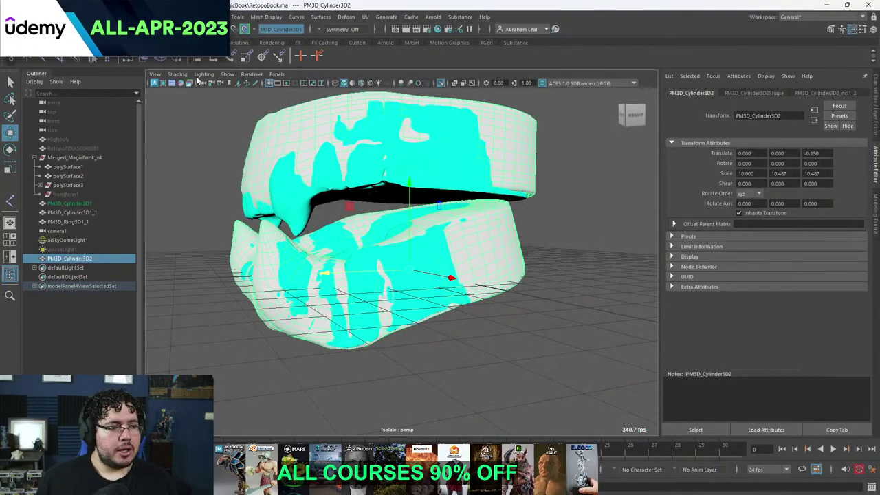
{"action": "scroll", "coordinate": [331, 178], "scroll_direction": "up", "scroll_amount": 5}
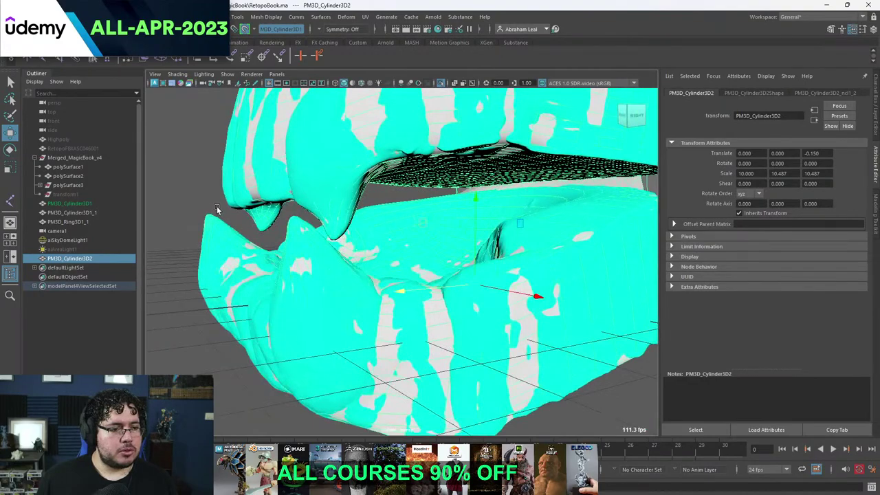
{"action": "left_click", "coordinate": [234, 218]}
{"action": "scroll", "coordinate": [234, 219], "scroll_direction": "down", "scroll_amount": 4}
{"action": "left_click_drag", "start_coordinate": [413, 268], "coordinate": [433, 259], "text": "alt"}
{"action": "left_click", "coordinate": [348, 175]}
Delete a vertical band of low-poly faces across the middle of the upper teeth in the wireframe side view.
{"action": "key", "text": "space"}
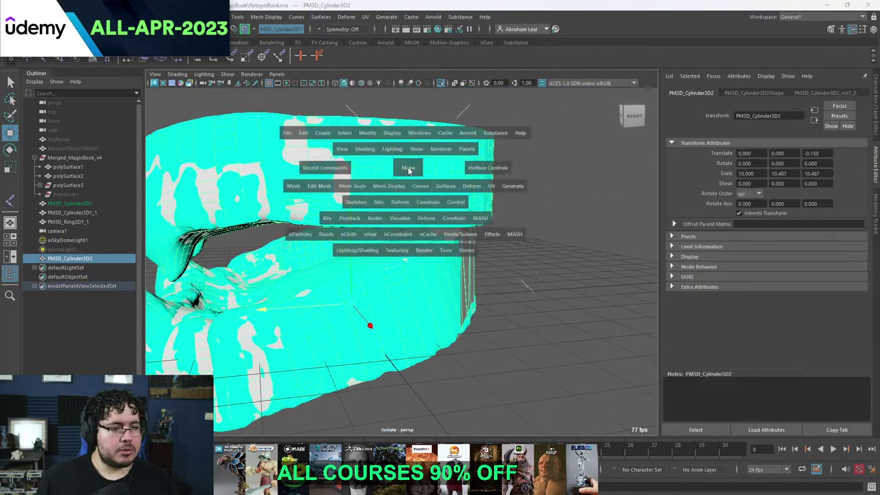
{"action": "left_click_drag", "start_coordinate": [408, 168], "coordinate": [454, 169]}
{"action": "scroll", "coordinate": [418, 197], "scroll_direction": "up", "scroll_amount": 5}
{"action": "key", "text": "4"}
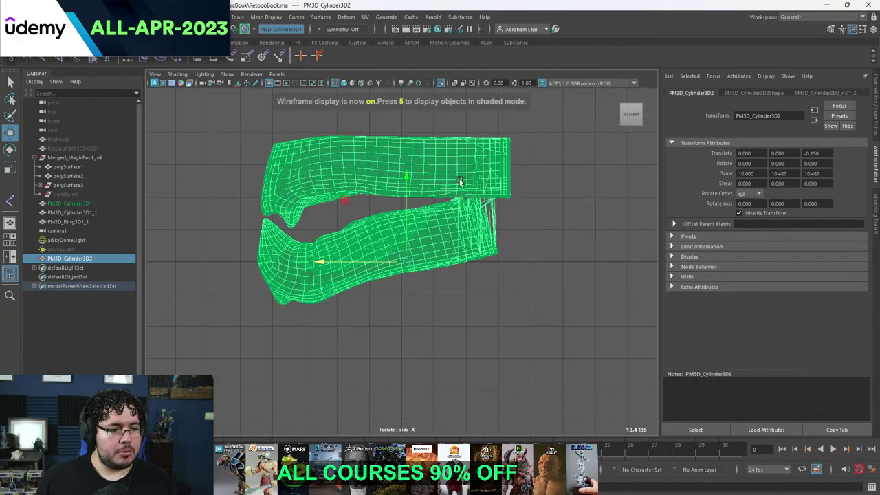
{"action": "right_click", "coordinate": [472, 147]}
{"action": "right_click_drag", "start_coordinate": [473, 147], "coordinate": [473, 170]}
{"action": "left_click_drag", "start_coordinate": [559, 104], "coordinate": [360, 195]}
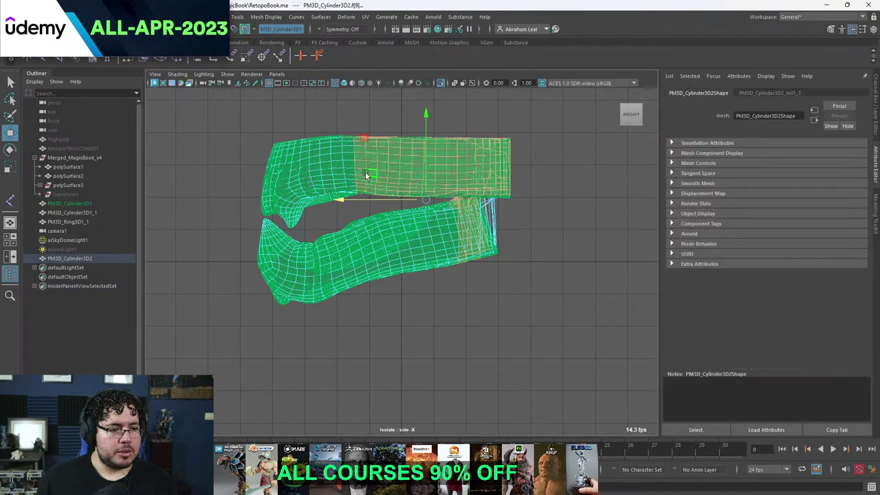
{"action": "left_click", "coordinate": [362, 176]}
{"action": "key", "text": "q"}
{"action": "key", "text": "Delete"}
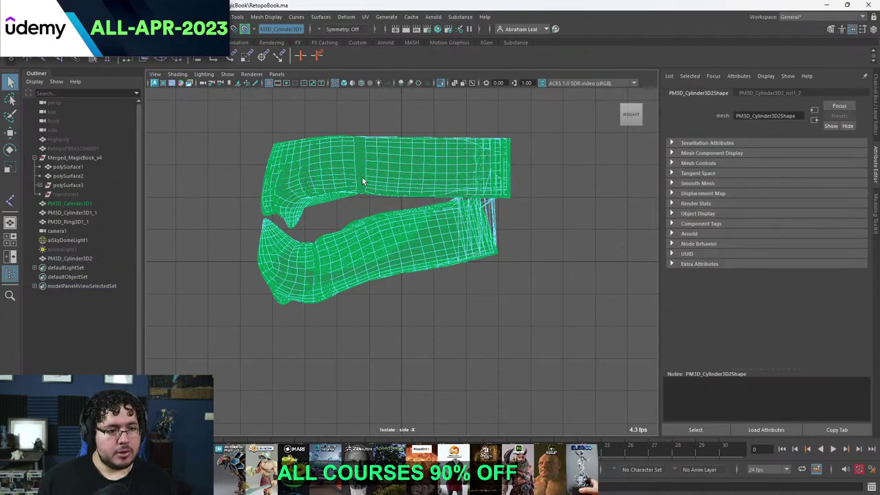
Delete a matching band of low-poly faces across the middle of the lower teeth.
{"action": "double_click", "coordinate": [369, 168]}
{"action": "scroll", "coordinate": [369, 167], "scroll_direction": "up", "scroll_amount": 1}
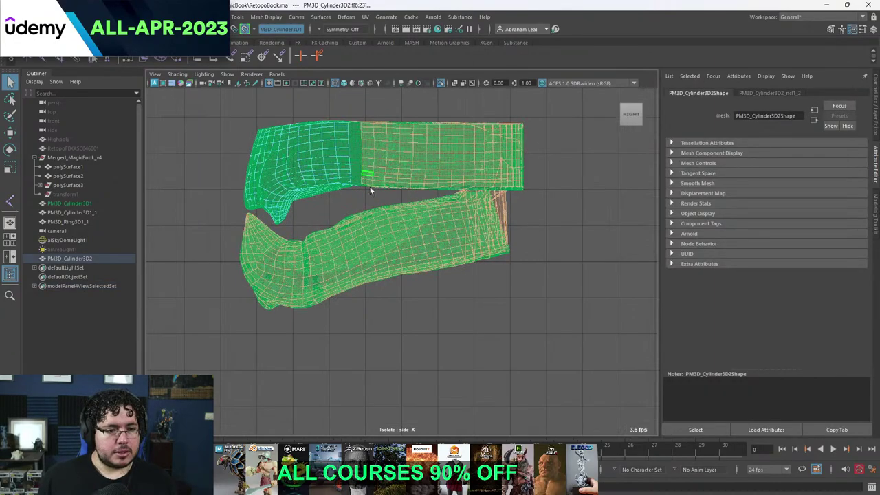
{"action": "left_click", "coordinate": [356, 232]}
{"action": "double_click", "coordinate": [360, 234], "text": "shift"}
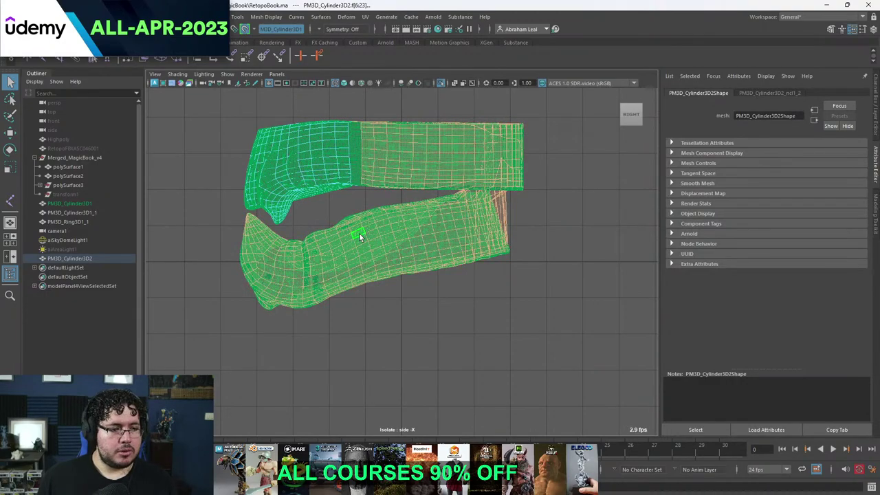
{"action": "left_click", "coordinate": [362, 242]}
{"action": "left_click", "coordinate": [361, 236], "text": "shift"}
{"action": "double_click", "coordinate": [360, 236], "text": "shift"}
{"action": "key", "text": "Delete"}
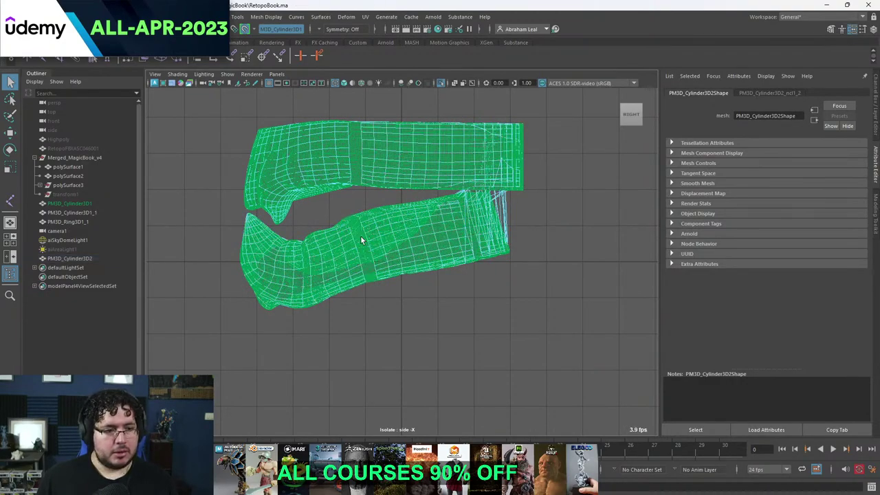
Delete the low-poly faces behind the gaps in both the upper and lower teeth, along with the faulty rear pieces.
{"action": "double_click", "coordinate": [377, 221]}
{"action": "key", "text": "Delete"}
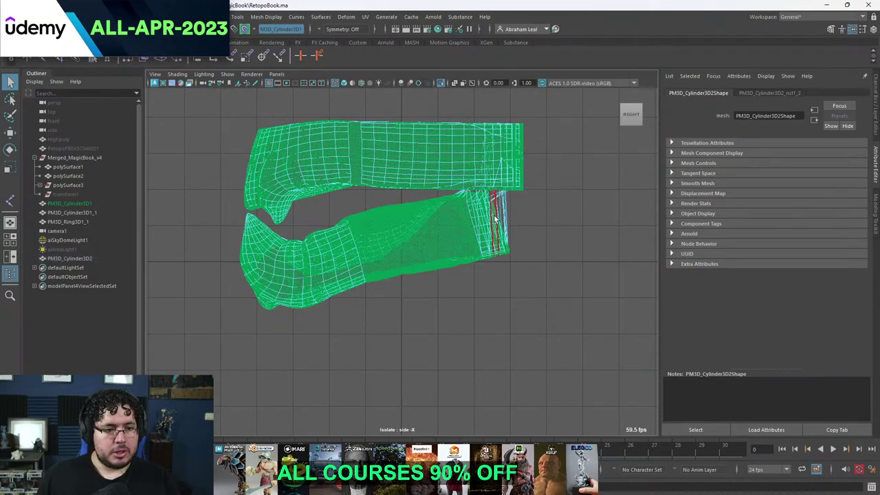
{"action": "double_click", "coordinate": [496, 217]}
{"action": "left_click", "coordinate": [476, 157]}
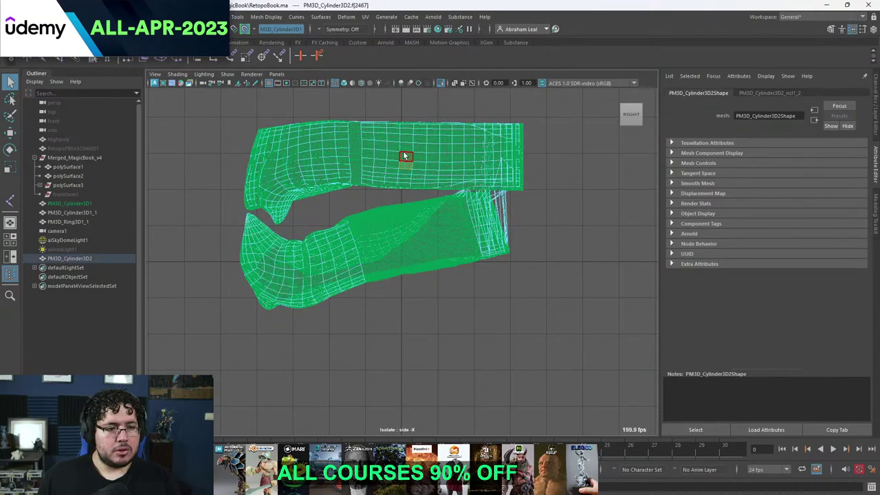
{"action": "left_click", "coordinate": [573, 186]}
{"action": "left_click_drag", "start_coordinate": [555, 106], "coordinate": [356, 334]}
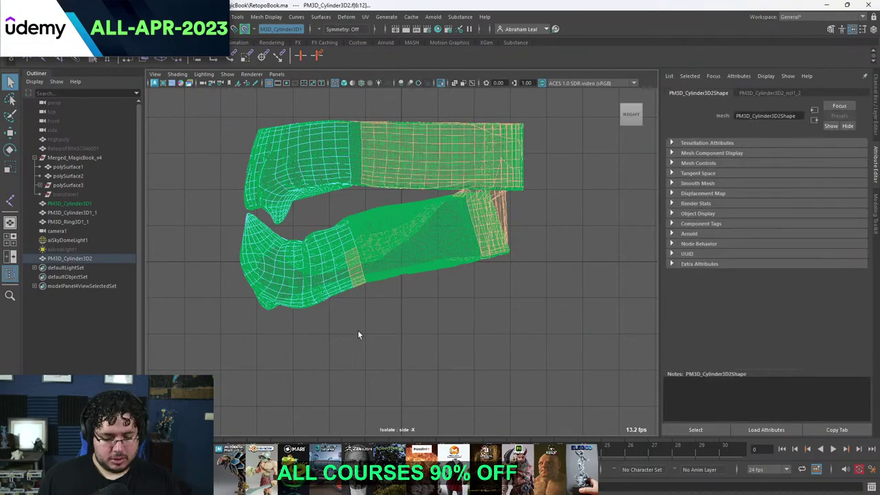
{"action": "key", "text": "Delete"}
Delete the leftover strip of faces at the back edge of the lower low-poly teeth.
{"action": "scroll", "coordinate": [352, 250], "scroll_direction": "up", "scroll_amount": 2}
{"action": "left_click", "coordinate": [334, 234]}
{"action": "double_click", "coordinate": [335, 232], "text": "shift"}
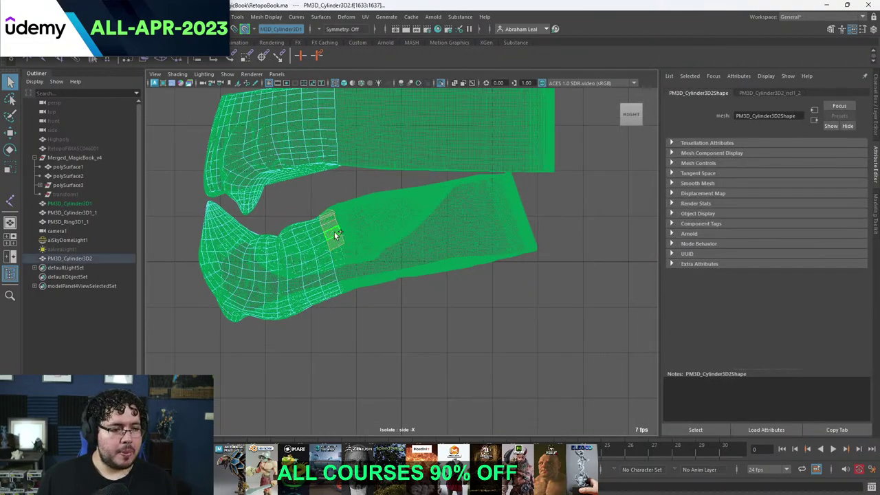
{"action": "key", "text": "Delete"}
Return to the shaded perspective view with isolation off and hide the Merged_MagicBook_v4 high-poly book.
{"action": "key", "text": "space"}
{"action": "left_click_drag", "start_coordinate": [335, 231], "coordinate": [337, 205]}
{"action": "left_click_drag", "start_coordinate": [361, 247], "coordinate": [389, 259], "text": "alt"}
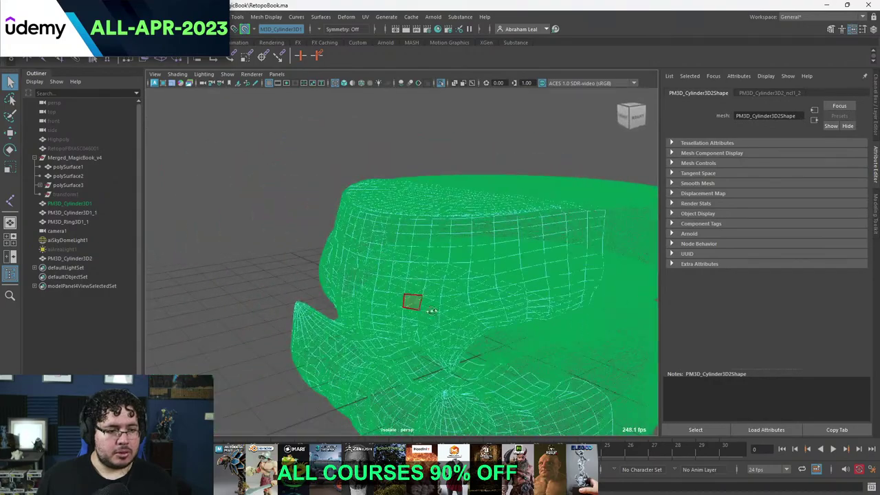
{"action": "left_click_drag", "start_coordinate": [412, 301], "coordinate": [542, 293], "text": "alt"}
{"action": "middle_click_drag", "start_coordinate": [541, 292], "coordinate": [344, 263], "text": "alt"}
{"action": "left_click_drag", "start_coordinate": [344, 264], "coordinate": [467, 284], "text": "alt"}
{"action": "left_click", "coordinate": [567, 188]}
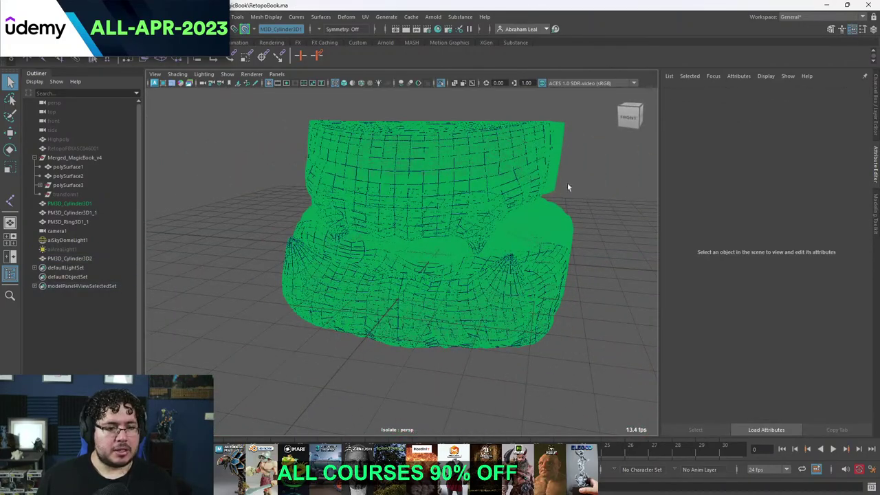
{"action": "left_click", "coordinate": [440, 83]}
{"action": "key", "text": "5"}
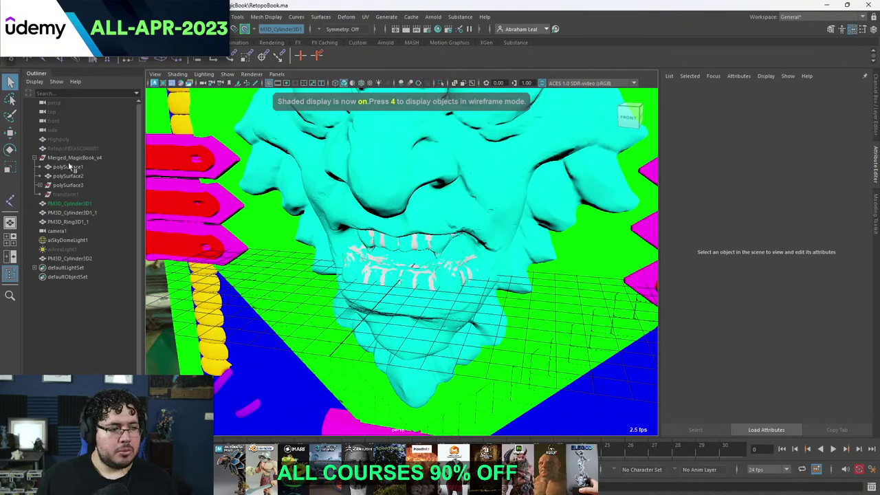
{"action": "left_click", "coordinate": [72, 157]}
{"action": "key", "text": "h"}
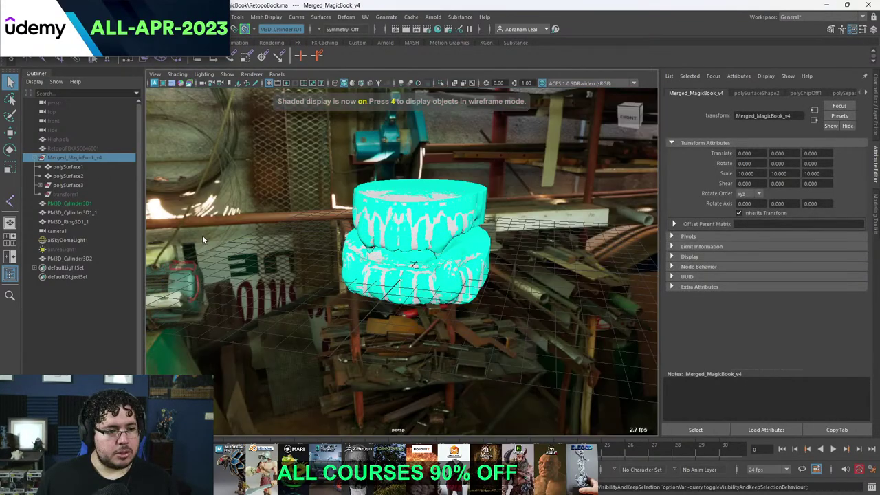
Turn off the live surface and hide the high-poly teeth, PM3D_Cylinder3D1.
{"action": "left_click", "coordinate": [353, 239]}
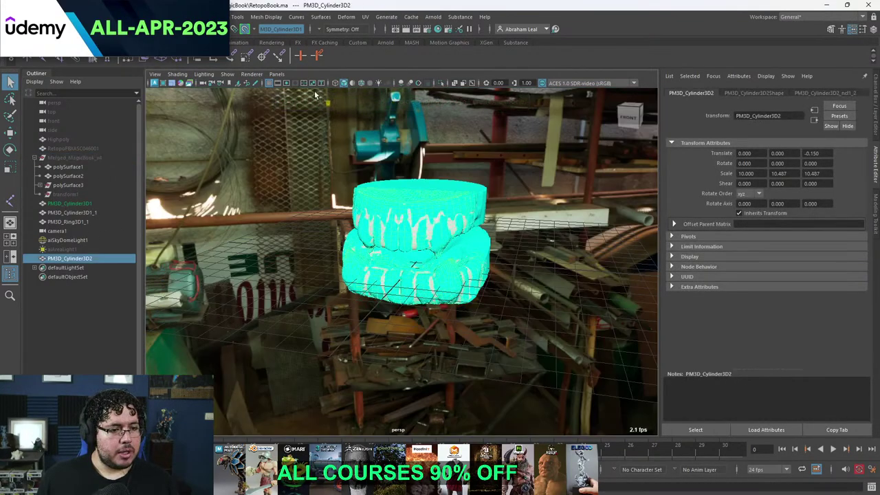
{"action": "left_click", "coordinate": [244, 29]}
{"action": "left_click", "coordinate": [96, 202]}
{"action": "key", "text": "h"}
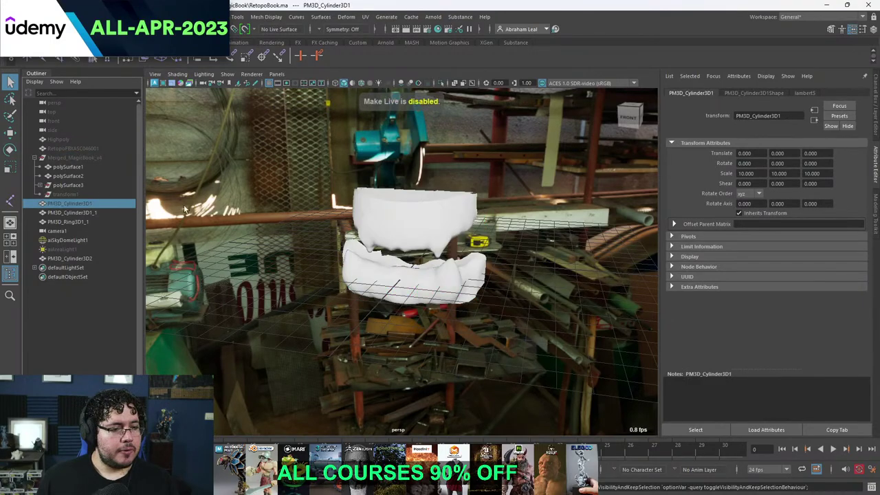
Unhide the retopologised book, RetopoFBXASC046001, so it displays together with the low-poly teeth.
{"action": "left_click", "coordinate": [441, 83]}
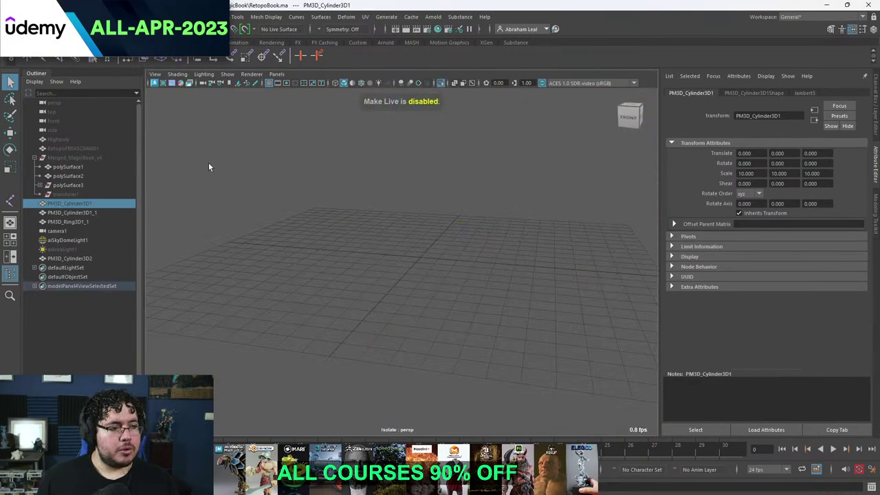
{"action": "left_click", "coordinate": [95, 148]}
{"action": "left_click", "coordinate": [440, 83]}
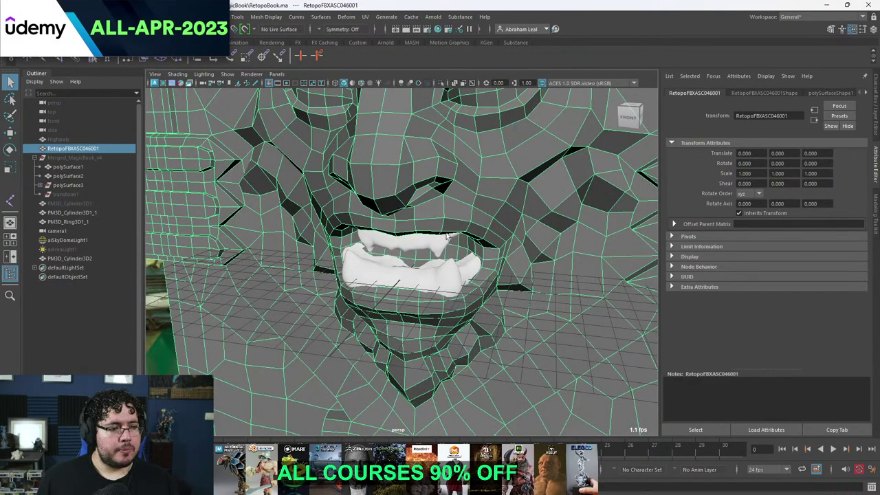
Examine from several angles how the low-poly teeth sit inside the mouth of the retopologised book.
{"action": "scroll", "coordinate": [434, 260], "scroll_direction": "down", "scroll_amount": 5}
{"action": "left_click", "coordinate": [517, 286]}
{"action": "scroll", "coordinate": [517, 286], "scroll_direction": "up", "scroll_amount": 5}
{"action": "left_click_drag", "start_coordinate": [469, 275], "coordinate": [540, 285], "text": "alt"}
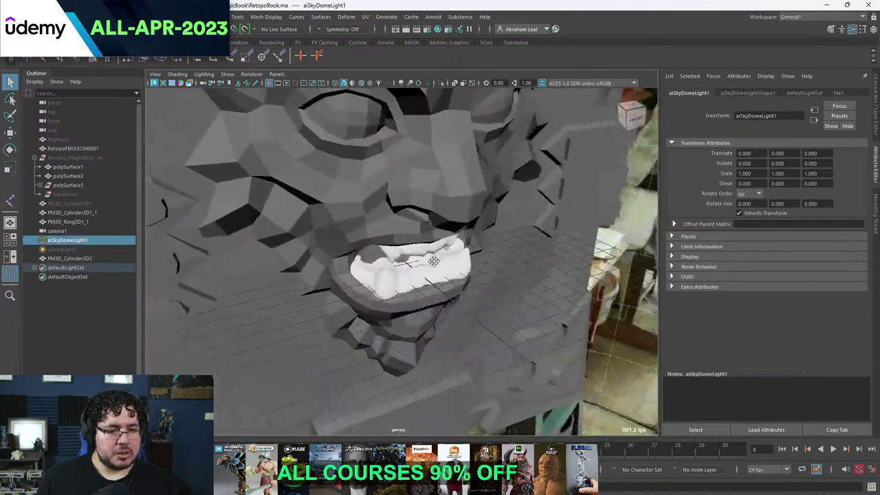
{"action": "right_click_drag", "start_coordinate": [440, 275], "coordinate": [491, 296], "text": "alt"}
{"action": "left_click_drag", "start_coordinate": [490, 296], "coordinate": [500, 302], "text": "alt"}
{"action": "left_click", "coordinate": [409, 210]}
{"action": "left_click_drag", "start_coordinate": [409, 210], "coordinate": [450, 215], "text": "alt"}
{"action": "right_click_drag", "start_coordinate": [451, 215], "coordinate": [536, 255], "text": "alt"}
{"action": "left_click_drag", "start_coordinate": [536, 255], "coordinate": [548, 250], "text": "alt"}
{"action": "middle_click_drag", "start_coordinate": [547, 250], "coordinate": [509, 268], "text": "alt"}
{"action": "left_click_drag", "start_coordinate": [508, 268], "coordinate": [474, 246], "text": "alt"}
{"action": "right_click_drag", "start_coordinate": [473, 245], "coordinate": [387, 243], "text": "alt"}
{"action": "scroll", "coordinate": [391, 230], "scroll_direction": "down", "scroll_amount": 5}
{"action": "scroll", "coordinate": [394, 225], "scroll_direction": "down", "scroll_amount": 3}
{"action": "left_click_drag", "start_coordinate": [395, 225], "coordinate": [349, 226], "text": "alt"}
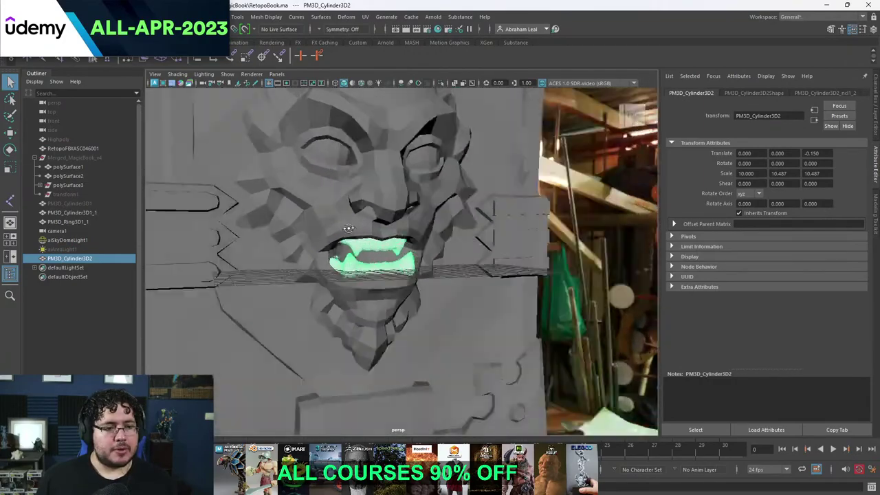
{"action": "right_click_drag", "start_coordinate": [349, 226], "coordinate": [456, 290], "text": "alt"}
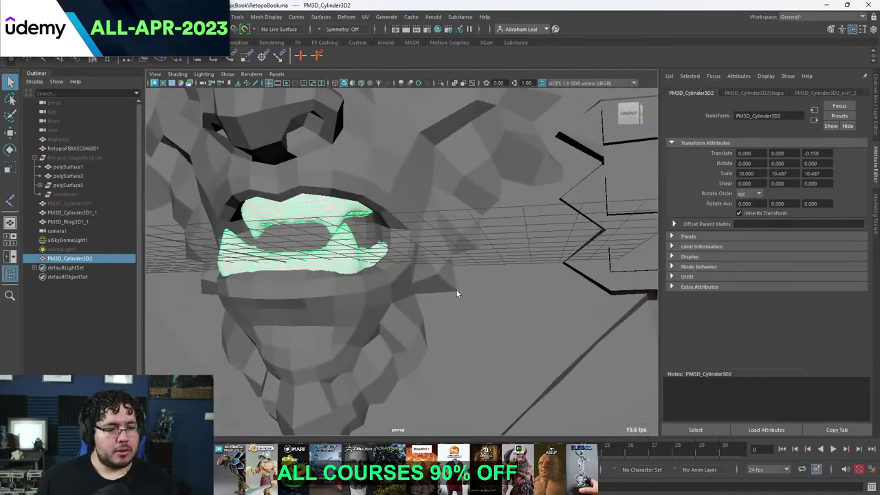
Unfold all UV shells of the retopologised book in the UV Editor, fixing its non-manifold geometry.
{"action": "left_click", "coordinate": [378, 139]}
{"action": "left_click", "coordinate": [365, 16]}
{"action": "left_click", "coordinate": [381, 34]}
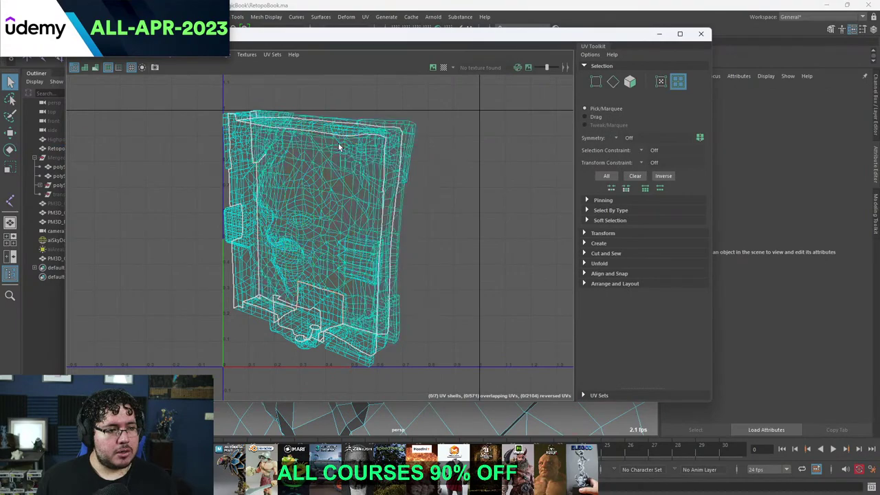
{"action": "left_click_drag", "start_coordinate": [446, 106], "coordinate": [183, 344]}
{"action": "key", "text": "ctrl+u"}
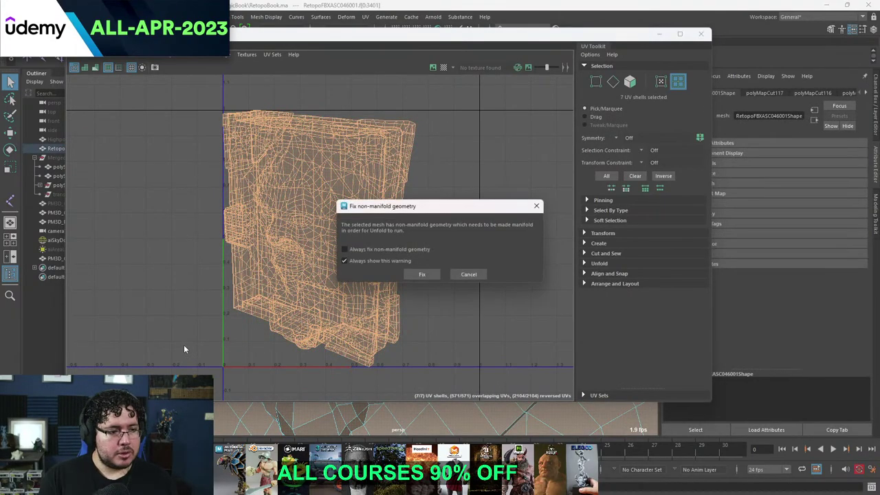
{"action": "left_click", "coordinate": [421, 274]}
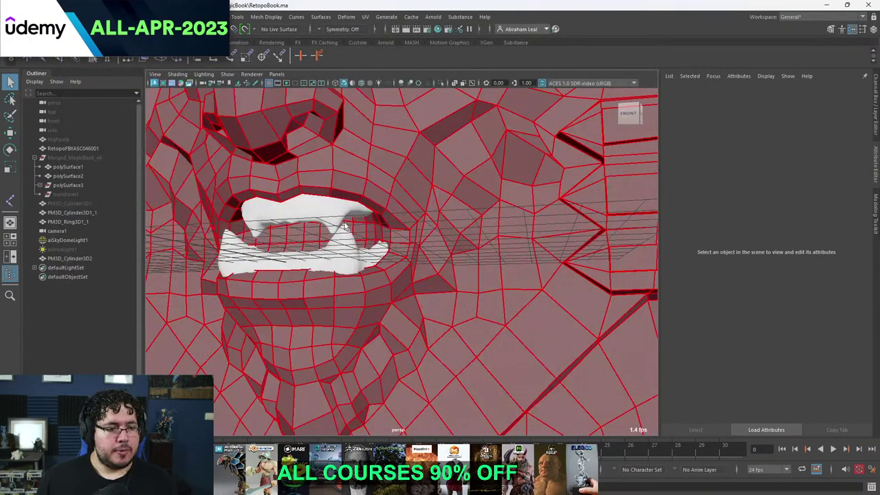
Isolate the low-poly teeth and delete the upper edge loop and top cap faces of the upper teeth.
{"action": "left_click", "coordinate": [337, 215]}
{"action": "right_click_drag", "start_coordinate": [332, 210], "coordinate": [361, 178]}
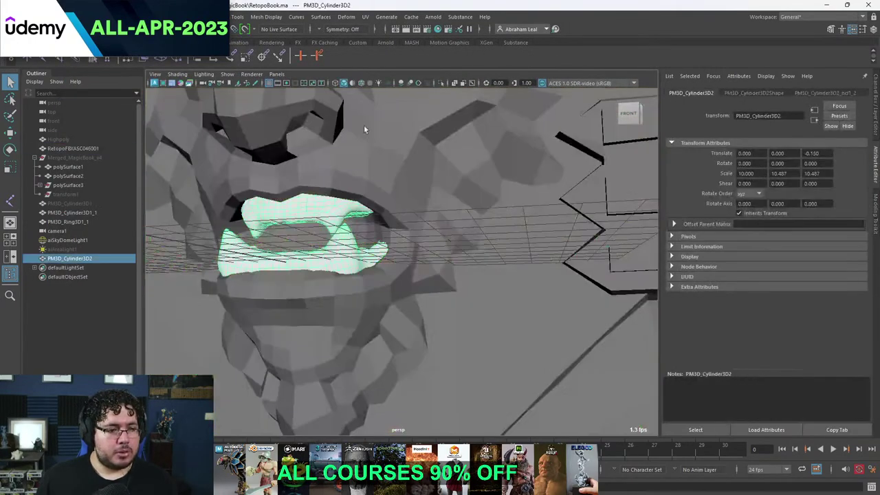
{"action": "left_click", "coordinate": [441, 83]}
{"action": "left_click_drag", "start_coordinate": [413, 206], "coordinate": [344, 213], "text": "alt"}
{"action": "middle_click_drag", "start_coordinate": [343, 213], "coordinate": [412, 273], "text": "alt"}
{"action": "left_click_drag", "start_coordinate": [412, 273], "coordinate": [357, 198], "text": "alt"}
{"action": "right_click_drag", "start_coordinate": [357, 198], "coordinate": [477, 286], "text": "alt"}
{"action": "left_click_drag", "start_coordinate": [477, 287], "coordinate": [412, 208], "text": "alt"}
{"action": "right_click_drag", "start_coordinate": [413, 208], "coordinate": [355, 223], "text": "alt"}
{"action": "right_click_drag", "start_coordinate": [355, 223], "coordinate": [355, 248]}
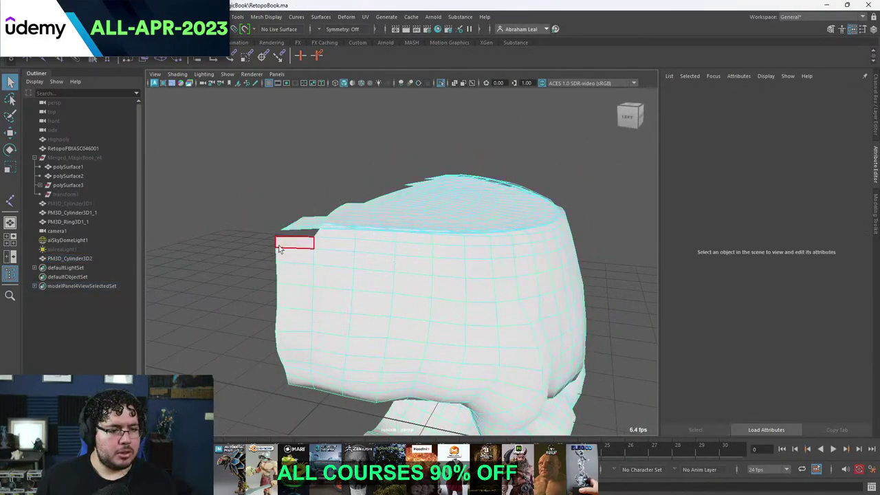
{"action": "left_click", "coordinate": [286, 243]}
{"action": "double_click", "coordinate": [329, 247], "text": "shift"}
{"action": "key", "text": "Delete"}
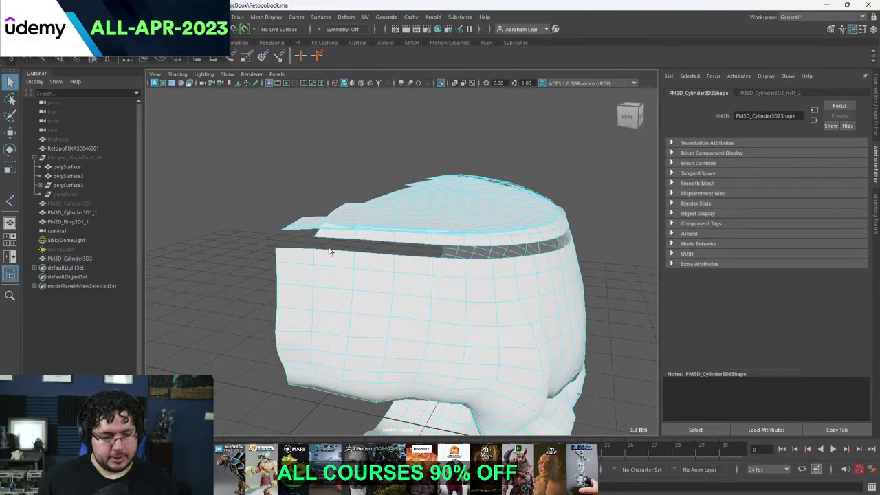
{"action": "double_click", "coordinate": [355, 206]}
{"action": "key", "text": "Delete"}
Delete the bottom edge loop and the underside cap faces of the lower low-poly teeth.
{"action": "right_click_drag", "start_coordinate": [360, 209], "coordinate": [330, 206], "text": "alt"}
{"action": "left_click_drag", "start_coordinate": [330, 206], "coordinate": [409, 212], "text": "alt"}
{"action": "left_click", "coordinate": [408, 212]}
{"action": "double_click", "coordinate": [388, 206], "text": "shift"}
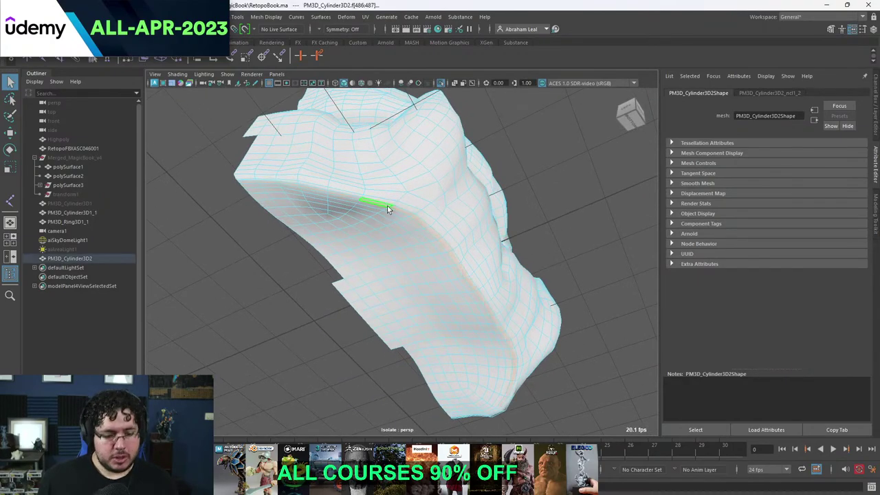
{"action": "key", "text": "Delete"}
{"action": "double_click", "coordinate": [407, 273]}
{"action": "key", "text": "Delete"}
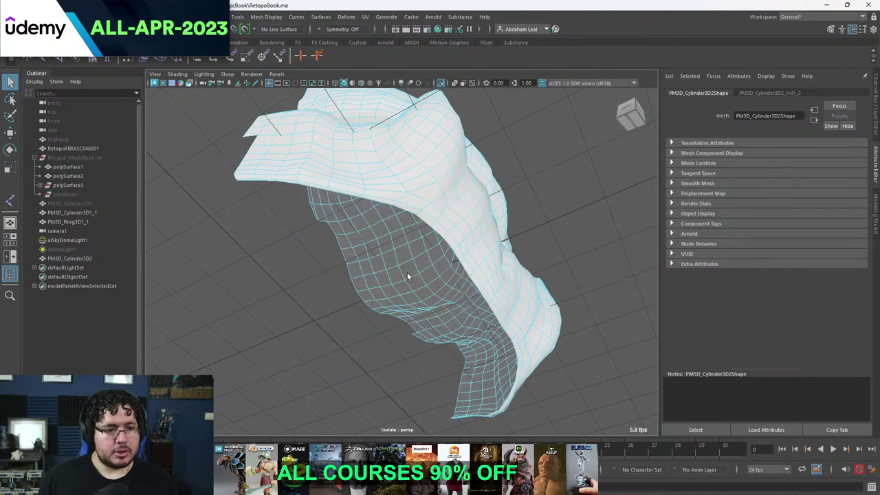
Create camera-based UVs for the whole low-poly teeth mesh from a side view.
{"action": "left_click_drag", "start_coordinate": [407, 276], "coordinate": [403, 216], "text": "alt"}
{"action": "left_click", "coordinate": [435, 182]}
{"action": "left_click", "coordinate": [404, 112]}
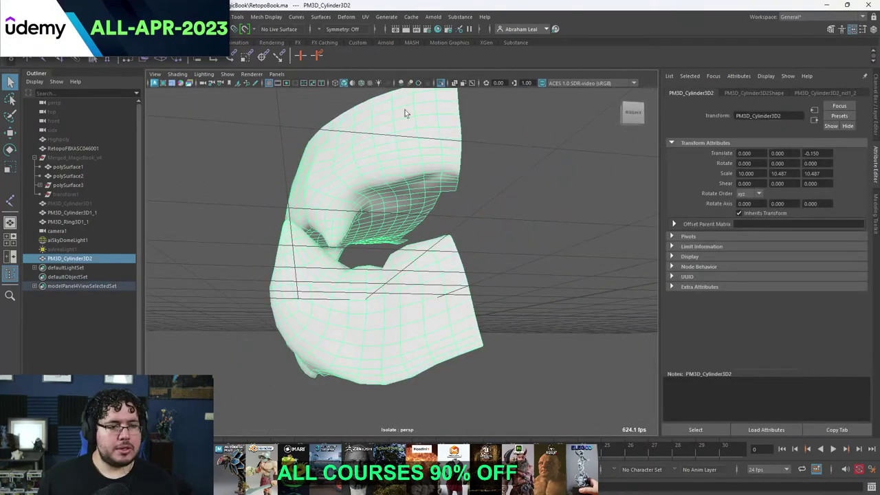
{"action": "left_click", "coordinate": [365, 17]}
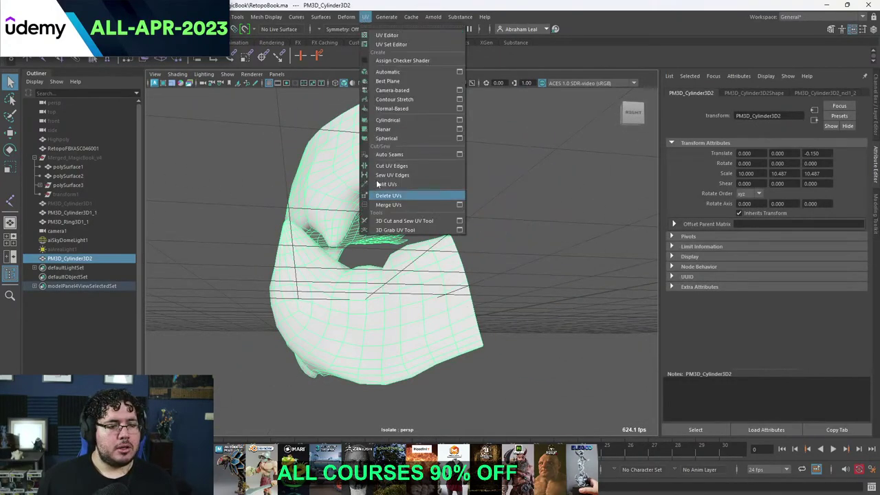
{"action": "left_click", "coordinate": [391, 90]}
Unfold both UV shells of the low-poly teeth in the UV Editor.
{"action": "left_click", "coordinate": [437, 127]}
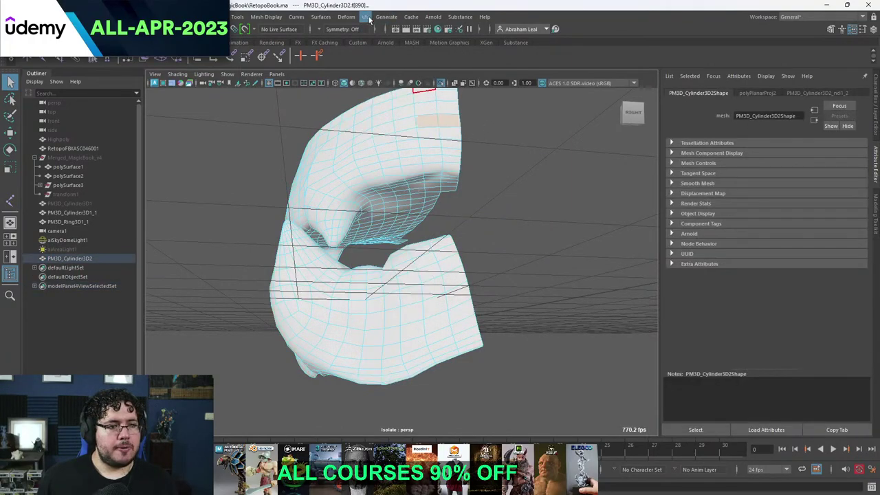
{"action": "left_click", "coordinate": [365, 17]}
{"action": "left_click", "coordinate": [378, 35]}
{"action": "right_click_drag", "start_coordinate": [393, 158], "coordinate": [358, 144]}
{"action": "scroll", "coordinate": [362, 136], "scroll_direction": "down", "scroll_amount": 2}
{"action": "left_click_drag", "start_coordinate": [453, 101], "coordinate": [283, 299]}
{"action": "key", "text": "ctrl+u"}
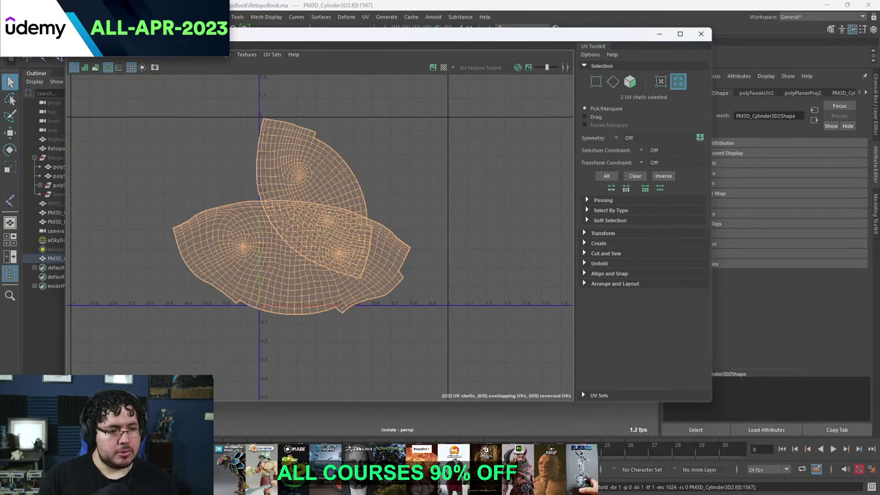
{"action": "left_click", "coordinate": [349, 273]}
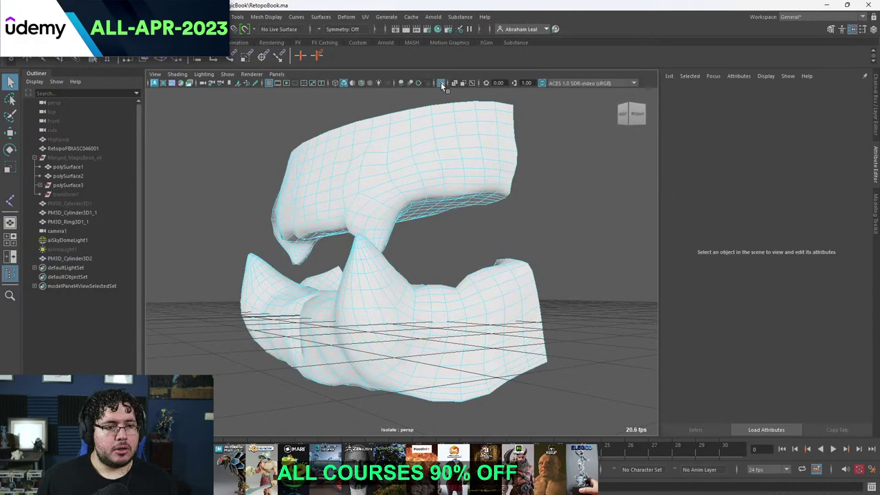
Exit isolation and apply Soften Edge to both the low-poly teeth and the retopologised book.
{"action": "left_click", "coordinate": [440, 82]}
{"action": "scroll", "coordinate": [430, 185], "scroll_direction": "down", "scroll_amount": 5}
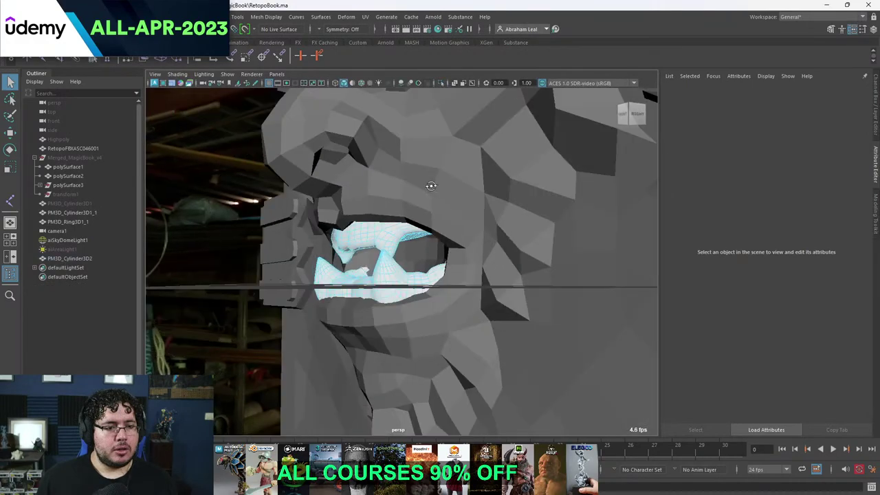
{"action": "left_click_drag", "start_coordinate": [431, 185], "coordinate": [450, 226], "text": "alt"}
{"action": "scroll", "coordinate": [449, 226], "scroll_direction": "down", "scroll_amount": 4}
{"action": "right_click_drag", "start_coordinate": [482, 208], "coordinate": [527, 195]}
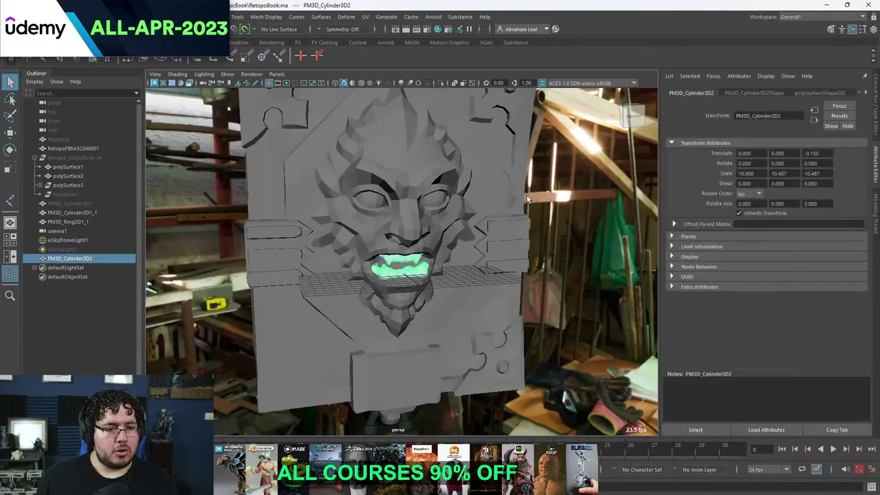
{"action": "left_click", "coordinate": [412, 254], "text": "shift"}
{"action": "left_click", "coordinate": [266, 16]}
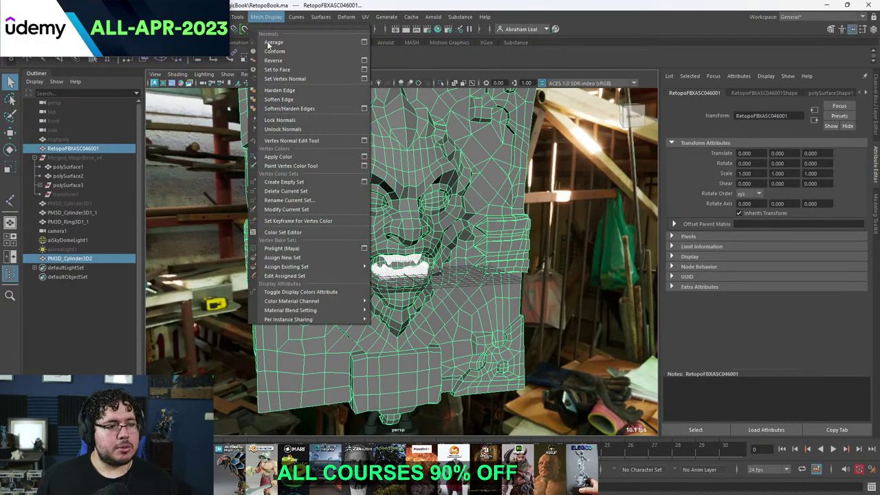
{"action": "left_click", "coordinate": [290, 99]}
{"action": "left_click", "coordinate": [569, 187]}
Assign a new Lambert material to both the retopologised book and the low-poly teeth.
{"action": "left_click_drag", "start_coordinate": [569, 187], "coordinate": [486, 183], "text": "alt"}
{"action": "left_click", "coordinate": [407, 188]}
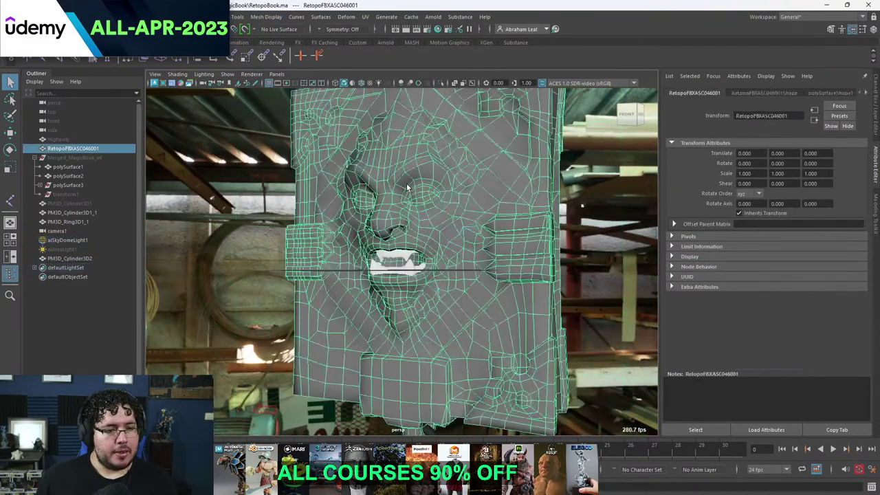
{"action": "left_click", "coordinate": [405, 263], "text": "shift"}
{"action": "right_click_drag", "start_coordinate": [404, 261], "coordinate": [416, 462]}
{"action": "left_click", "coordinate": [316, 224]}
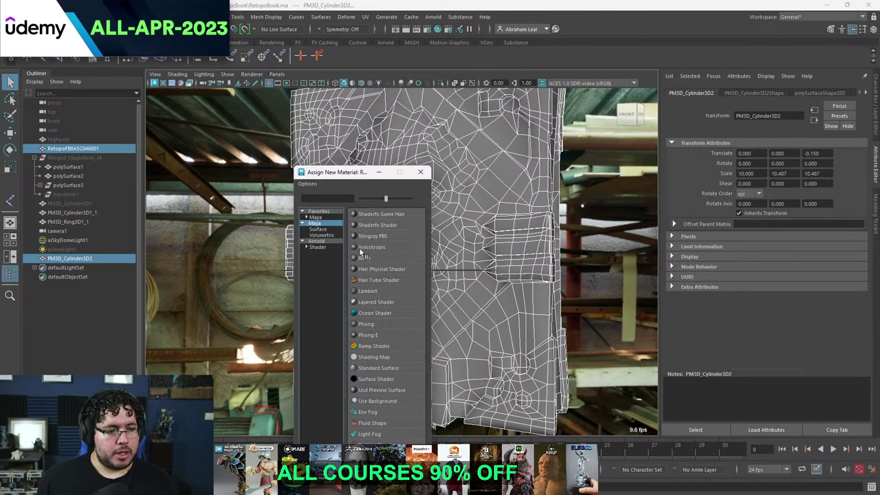
{"action": "left_click", "coordinate": [368, 291]}
Rename the new Lambert material as M_MagicBook.
{"action": "double_click", "coordinate": [773, 117]}
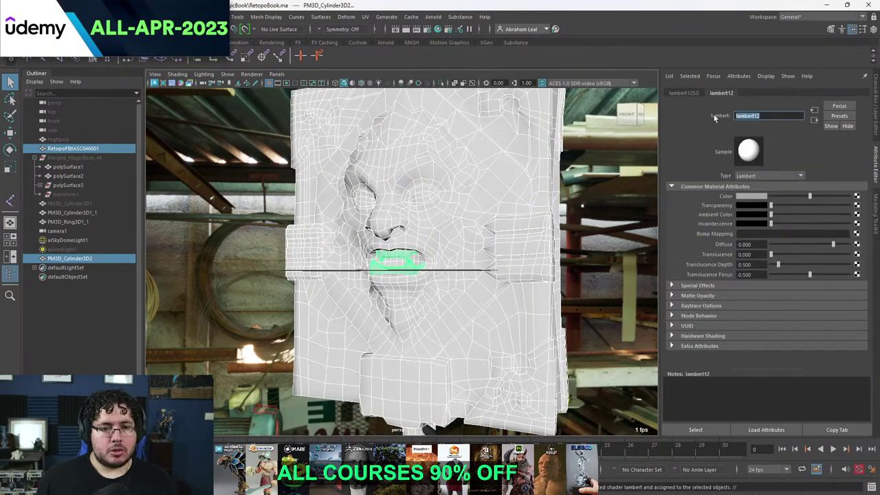
{"action": "type", "text": "M"}
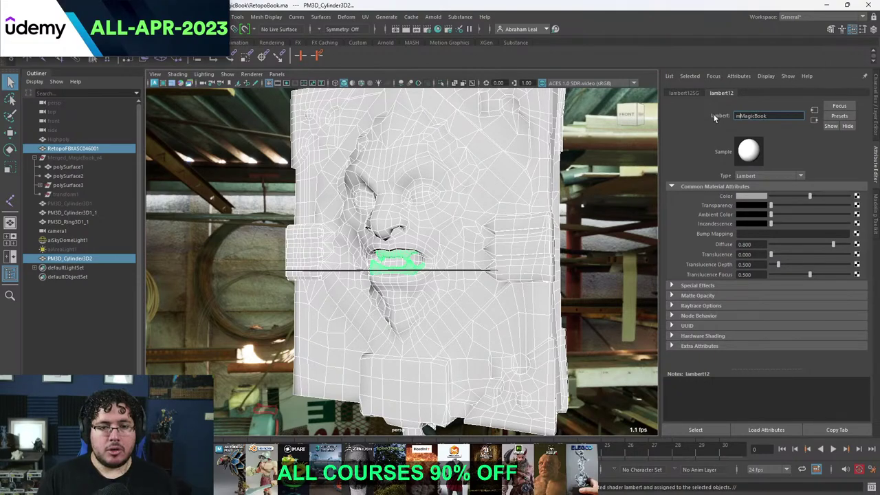
{"action": "type", "text": "_"}
{"action": "key", "text": "Return"}
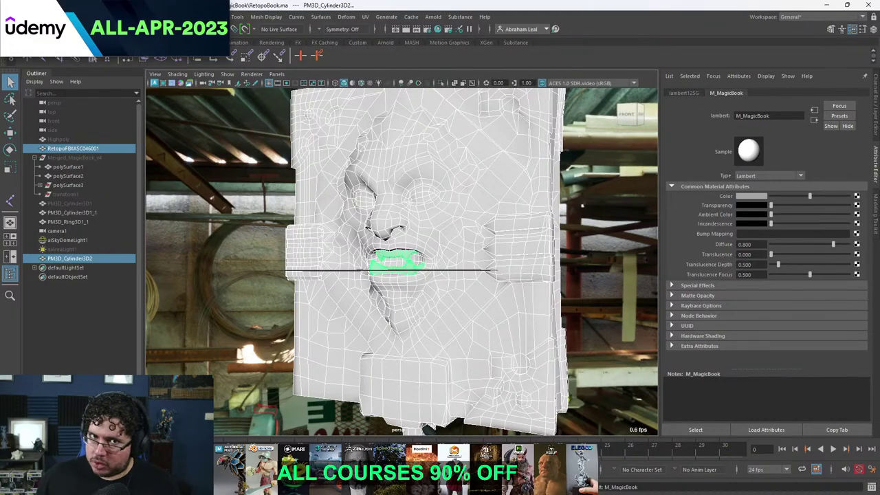
Clear the selection and select the retopologised book together with the low-poly teeth.
{"action": "left_click_drag", "start_coordinate": [546, 264], "coordinate": [604, 273], "text": "alt"}
{"action": "right_click_drag", "start_coordinate": [603, 273], "coordinate": [556, 244], "text": "alt"}
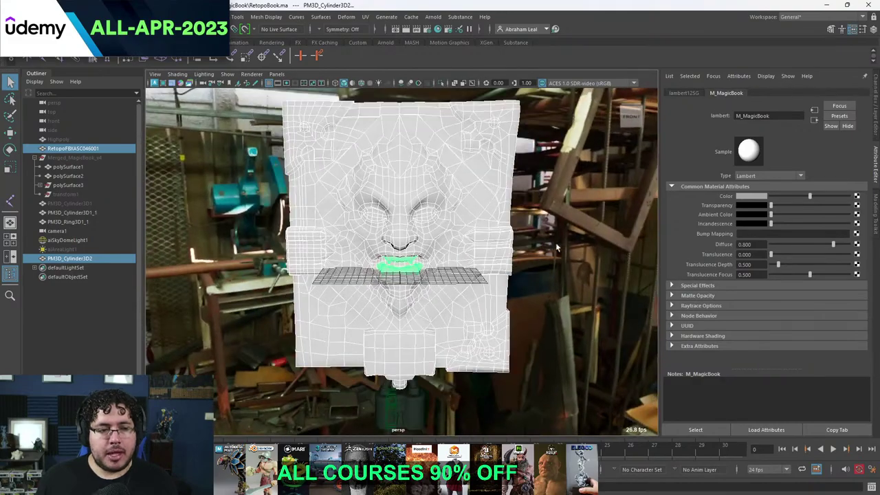
{"action": "left_click", "coordinate": [587, 262]}
{"action": "right_click_drag", "start_coordinate": [412, 251], "coordinate": [459, 263], "text": "alt"}
{"action": "left_click", "coordinate": [459, 262]}
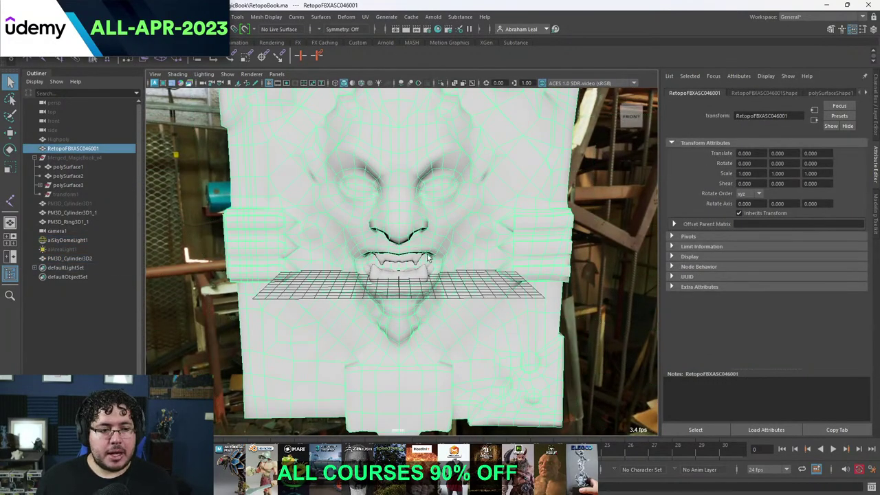
{"action": "right_click_drag", "start_coordinate": [364, 237], "coordinate": [423, 251], "text": "alt"}
{"action": "left_click_drag", "start_coordinate": [423, 251], "coordinate": [446, 257], "text": "alt"}
{"action": "left_click", "coordinate": [445, 258], "text": "shift"}
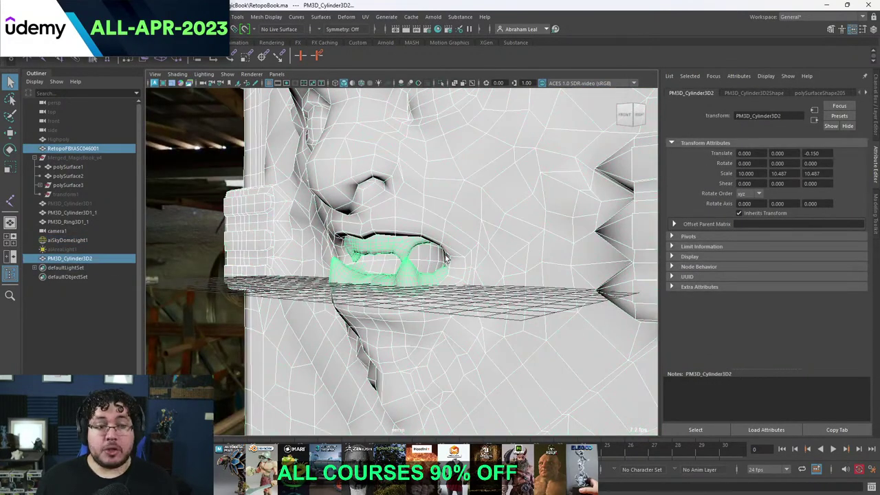
{"action": "left_click", "coordinate": [9, 17]}
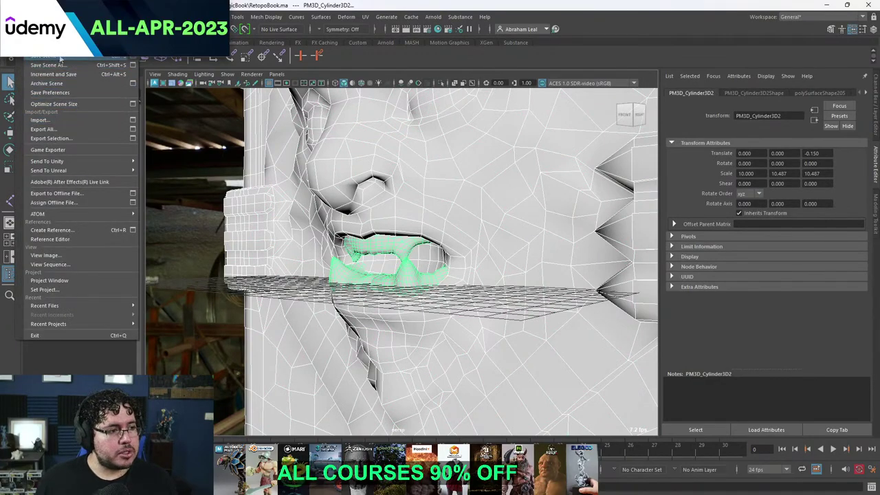
{"action": "left_click", "coordinate": [42, 129]}
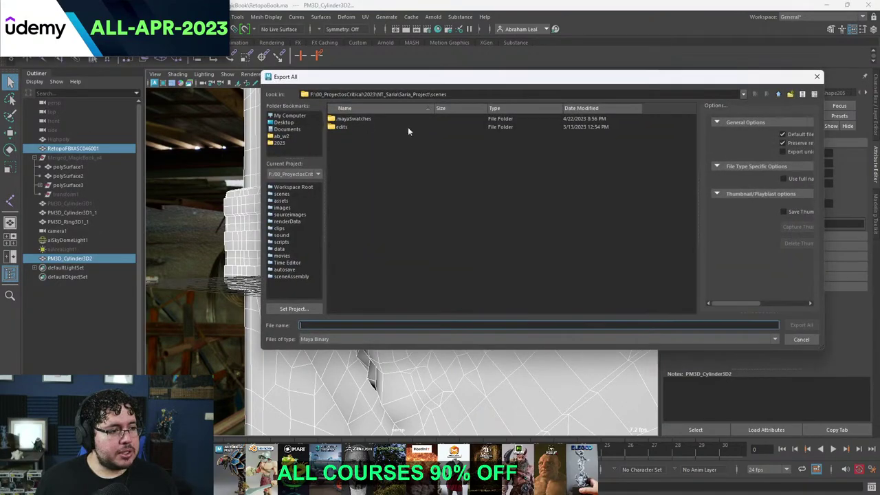
{"action": "left_click", "coordinate": [816, 76]}
{"action": "left_click", "coordinate": [10, 16]}
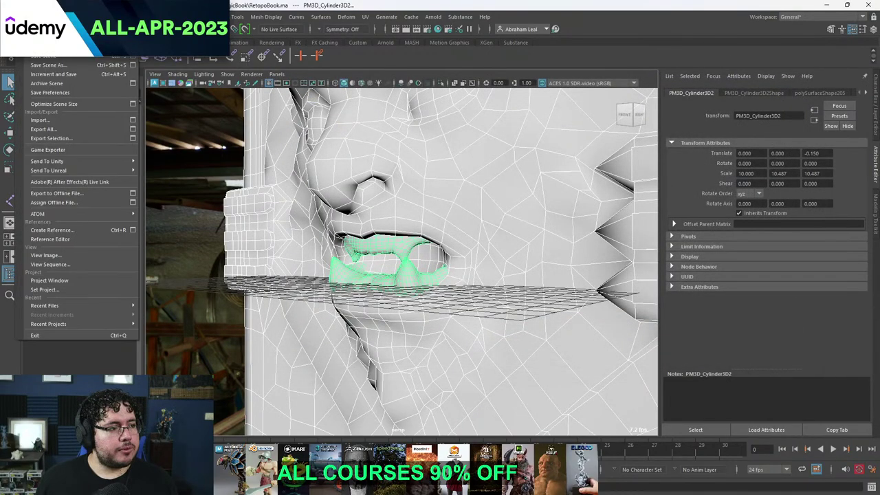
{"action": "left_click", "coordinate": [331, 162]}
Open the book and teeth in the UV Editor and lay out all their UV shells.
{"action": "left_click", "coordinate": [401, 237], "text": "shift"}
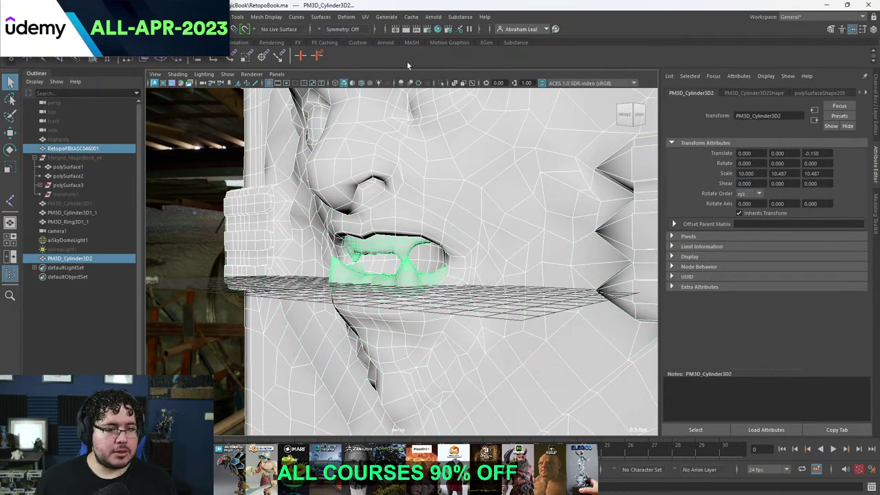
{"action": "left_click", "coordinate": [366, 16]}
{"action": "left_click", "coordinate": [392, 35]}
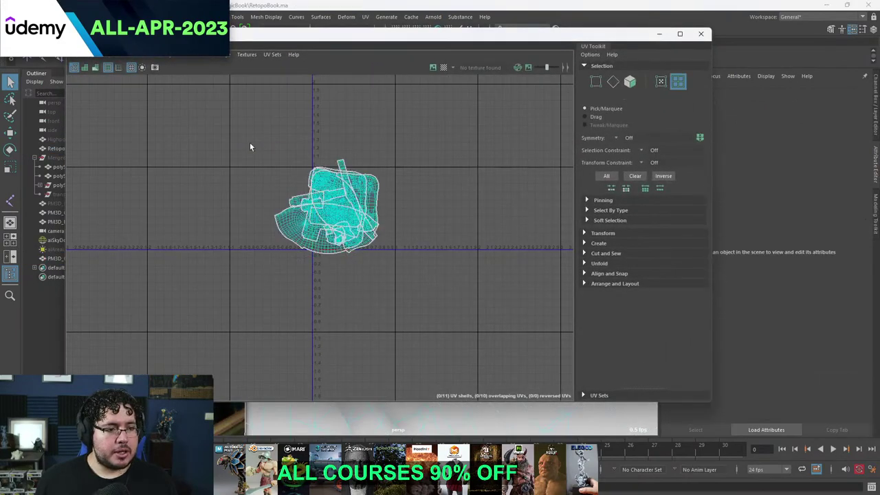
{"action": "left_click_drag", "start_coordinate": [250, 142], "coordinate": [500, 311]}
{"action": "key", "text": "ctrl+l"}
{"action": "scroll", "coordinate": [435, 221], "scroll_direction": "down", "scroll_amount": 5}
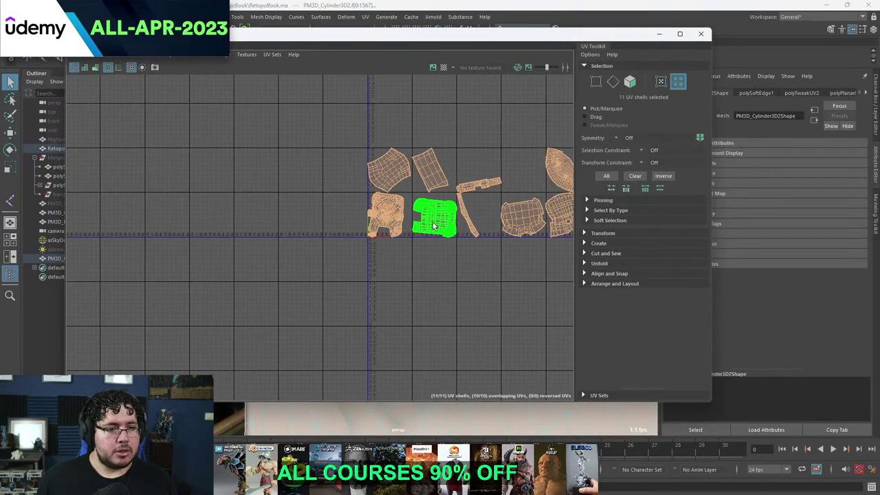
Lay out all the UV shells using Layout UVs options with Tiles U set to 1.
{"action": "left_click", "coordinate": [163, 55]}
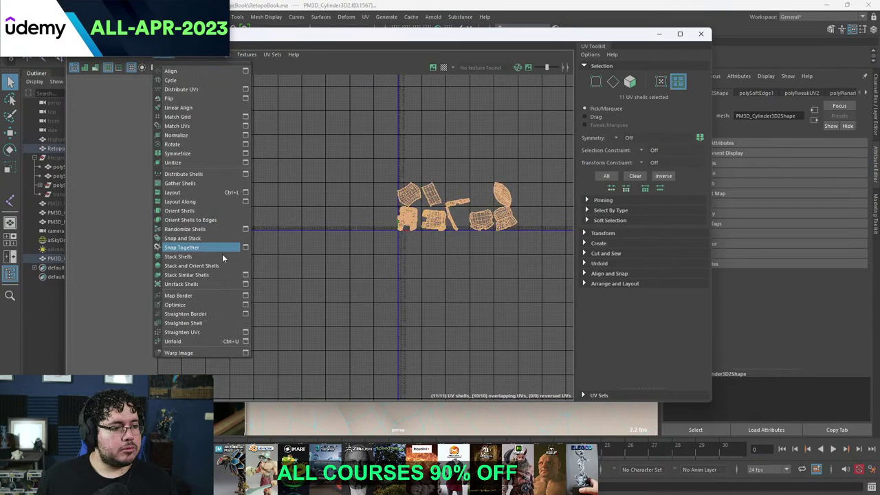
{"action": "left_click", "coordinate": [246, 192]}
{"action": "double_click", "coordinate": [262, 362]}
{"action": "type", "text": "1"}
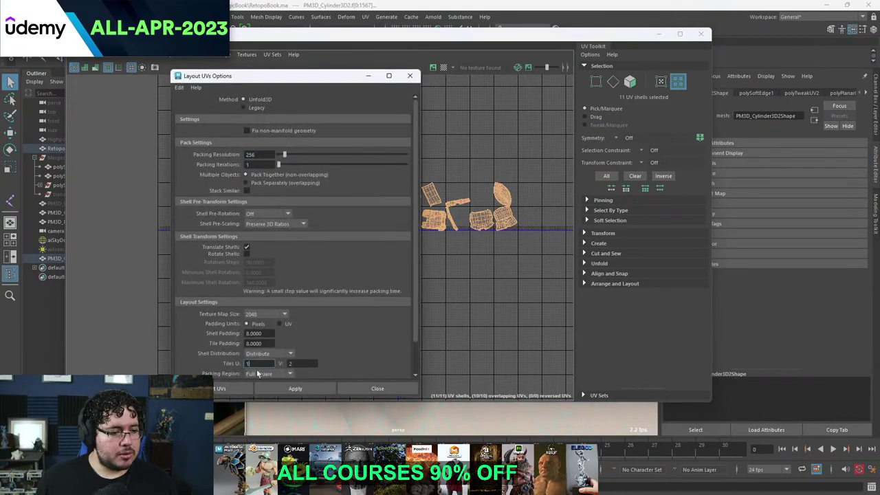
{"action": "double_click", "coordinate": [303, 364]}
{"action": "left_click", "coordinate": [305, 391]}
{"action": "left_click", "coordinate": [476, 244]}
{"action": "scroll", "coordinate": [453, 217], "scroll_direction": "up", "scroll_amount": 6}
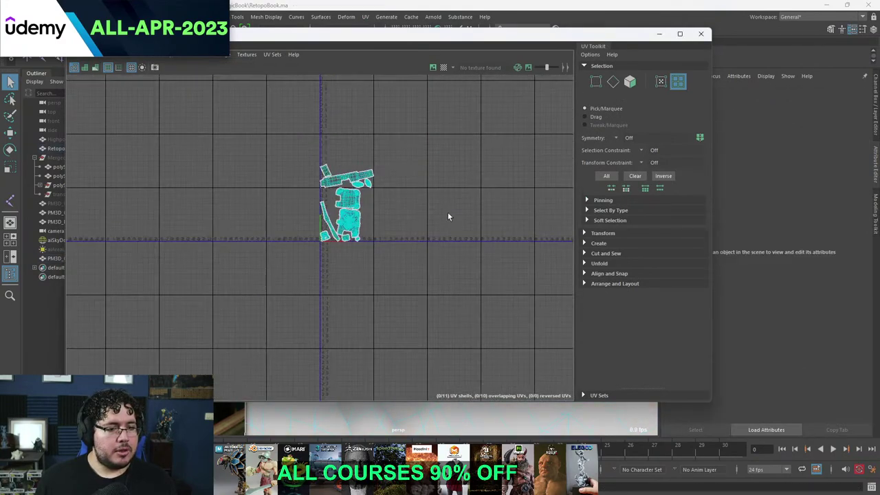
Repack all the UV shells into a single tile by running the UV layout with Tiles V set to 1.
{"action": "left_click_drag", "start_coordinate": [410, 127], "coordinate": [221, 293]}
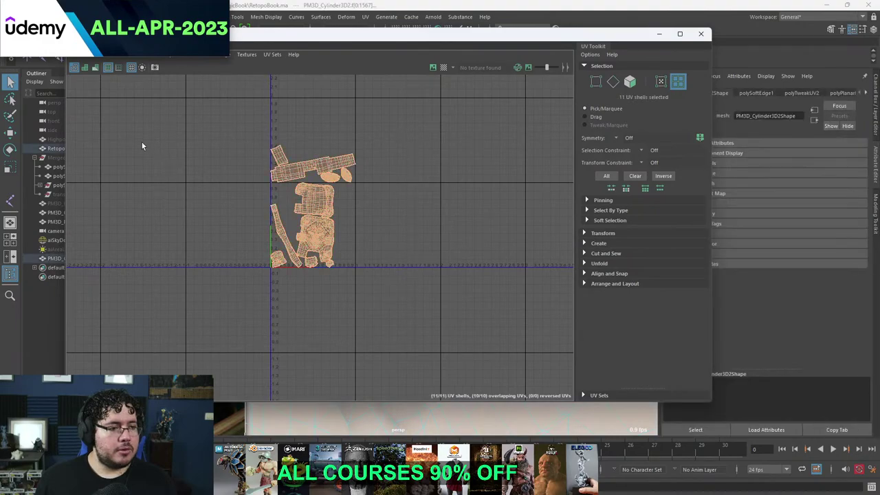
{"action": "left_click", "coordinate": [169, 55]}
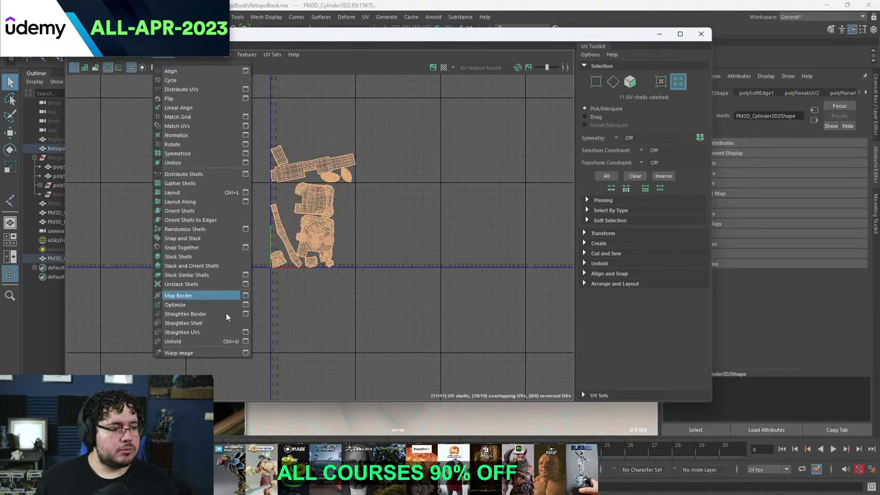
{"action": "left_click", "coordinate": [246, 194]}
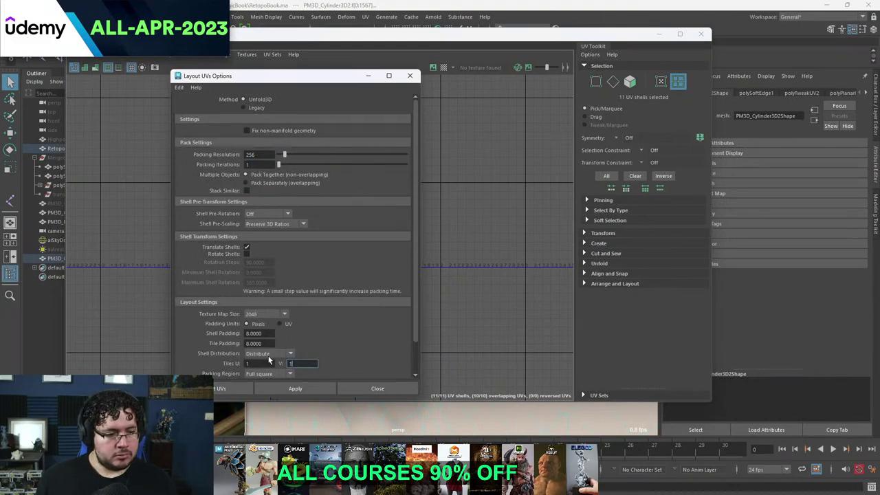
{"action": "left_click", "coordinate": [306, 387]}
{"action": "left_click", "coordinate": [460, 274]}
{"action": "scroll", "coordinate": [358, 231], "scroll_direction": "up", "scroll_amount": 5}
{"action": "middle_click_drag", "start_coordinate": [300, 230], "coordinate": [369, 249], "text": "alt"}
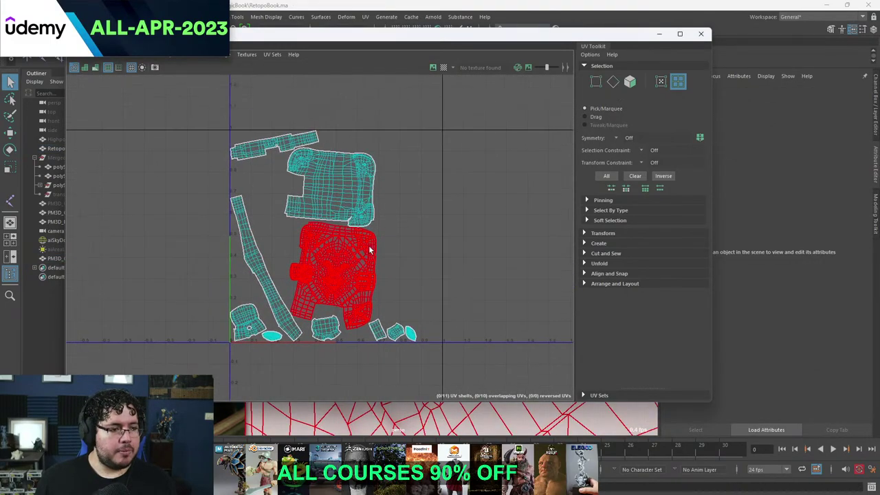
{"action": "scroll", "coordinate": [371, 250], "scroll_direction": "up", "scroll_amount": 3}
{"action": "scroll", "coordinate": [436, 240], "scroll_direction": "down", "scroll_amount": 4}
{"action": "left_click", "coordinate": [436, 240]}
{"action": "scroll", "coordinate": [403, 281], "scroll_direction": "up", "scroll_amount": 3}
{"action": "scroll", "coordinate": [393, 253], "scroll_direction": "down", "scroll_amount": 2}
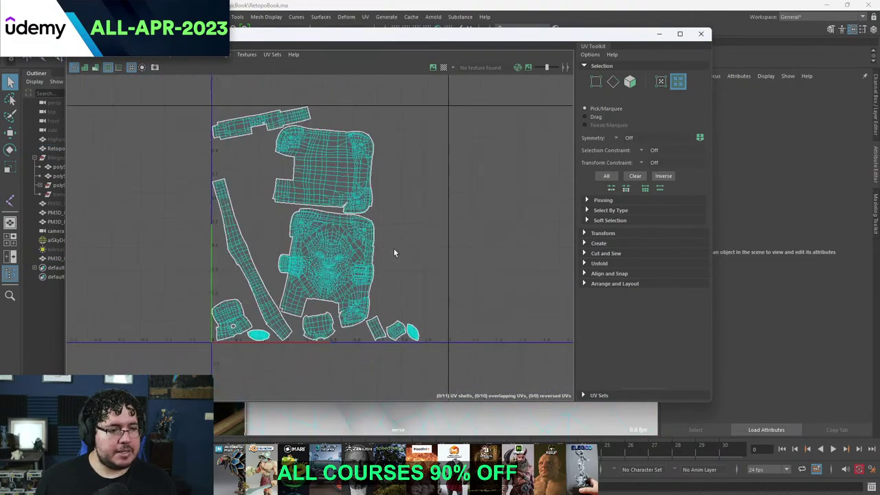
{"action": "scroll", "coordinate": [394, 253], "scroll_direction": "down", "scroll_amount": 2}
Move all the UV shells together up and to the left of their packed position in the tile.
{"action": "left_click_drag", "start_coordinate": [447, 123], "coordinate": [192, 340]}
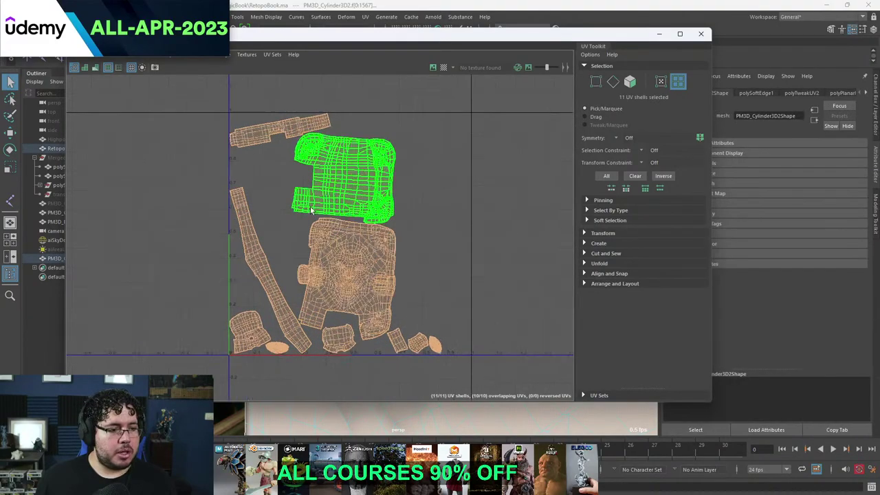
{"action": "key", "text": "w"}
{"action": "left_click_drag", "start_coordinate": [344, 237], "coordinate": [301, 169]}
{"action": "key", "text": "w"}
{"action": "key", "text": "r"}
{"action": "left_click", "coordinate": [372, 193]}
Rotate the face cover's UV shell upright and place it in the upper-left part of the 0–1 tile.
{"action": "left_click", "coordinate": [345, 191]}
{"action": "key", "text": "e"}
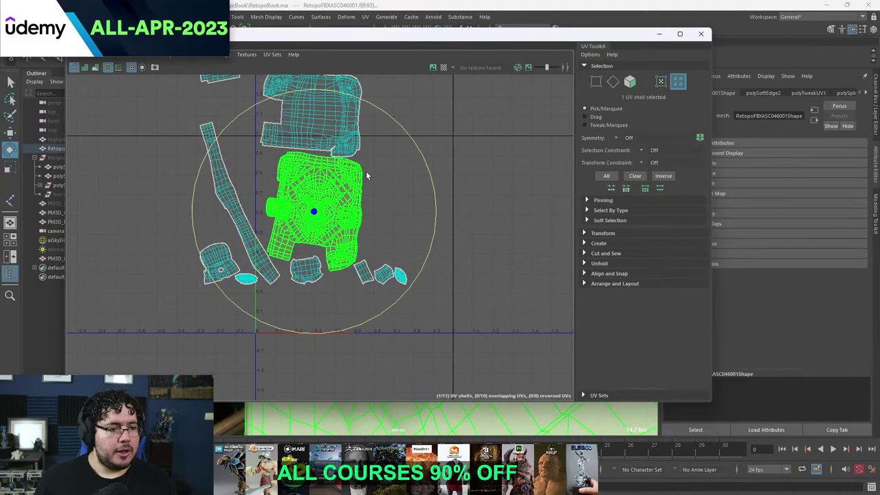
{"action": "left_click_drag", "start_coordinate": [411, 140], "coordinate": [387, 152]}
{"action": "key", "text": "w"}
{"action": "mouse_move", "coordinate": [315, 204]}
{"action": "left_mouse_down"}
{"action": "mouse_move", "coordinate": [313, 190]}
{"action": "mouse_move", "coordinate": [326, 198]}
{"action": "left_mouse_up"}
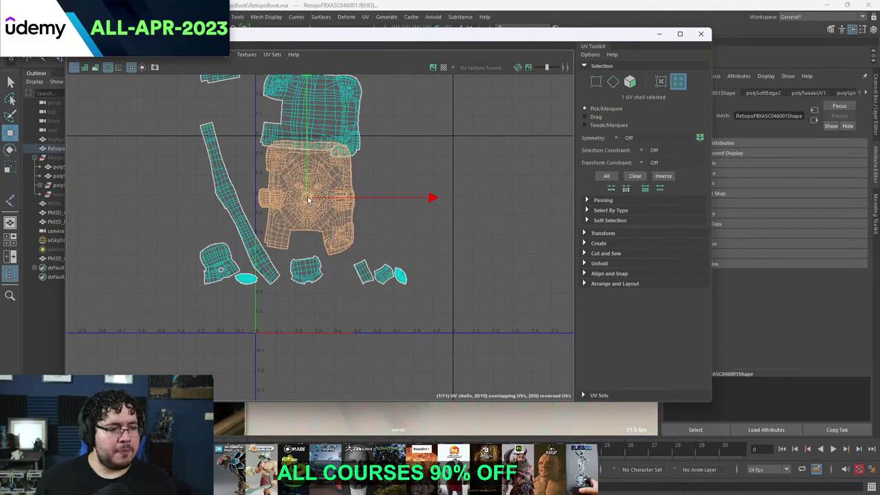
Move the back cover's UV shell beside the face cover shell and rotate it a quarter turn upright.
{"action": "left_click", "coordinate": [314, 117]}
{"action": "left_click_drag", "start_coordinate": [314, 117], "coordinate": [421, 196]}
{"action": "key", "text": "e"}
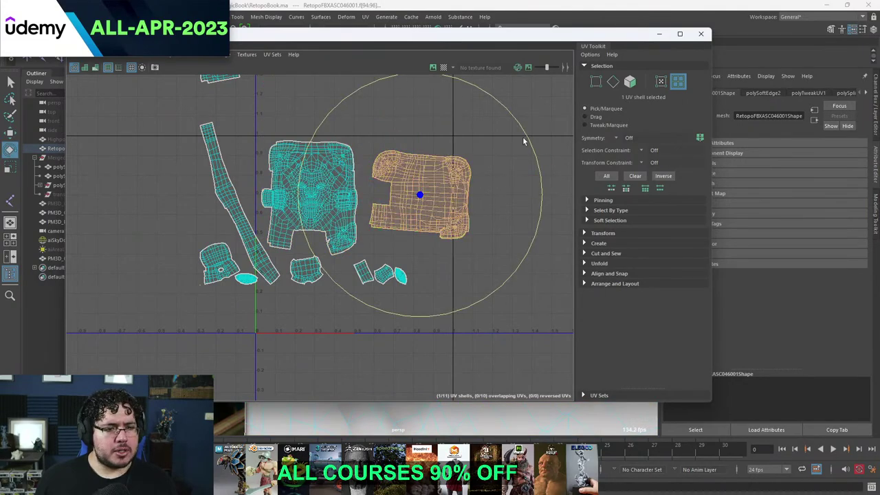
{"action": "left_click_drag", "start_coordinate": [527, 141], "coordinate": [365, 121]}
{"action": "key", "text": "w"}
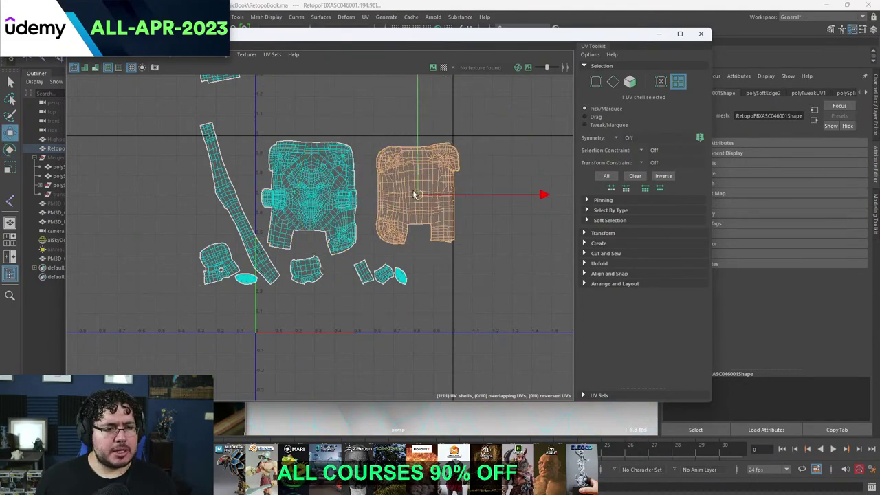
{"action": "left_click_drag", "start_coordinate": [416, 194], "coordinate": [402, 192]}
Rotate the long curved strip's UV shell horizontal and place it along the lower part of the tile.
{"action": "left_click", "coordinate": [227, 186]}
{"action": "key", "text": "e"}
{"action": "left_click_drag", "start_coordinate": [316, 125], "coordinate": [187, 138]}
{"action": "key", "text": "w"}
{"action": "left_click_drag", "start_coordinate": [244, 209], "coordinate": [356, 309]}
{"action": "middle_click_drag", "start_coordinate": [219, 96], "coordinate": [225, 152], "text": "shift"}
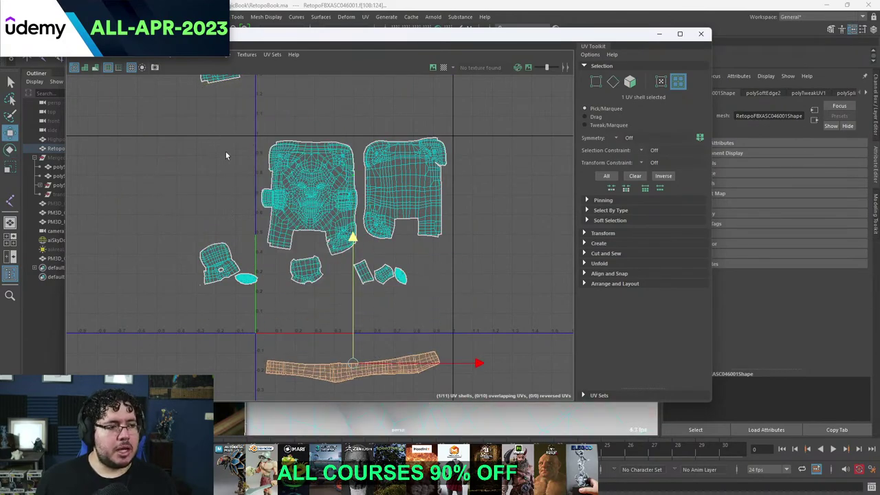
{"action": "key", "text": "ctrl+z"}
{"action": "left_click", "coordinate": [226, 158]}
Move the notched strip's UV shell directly beneath the back cover shell and rotate it level.
{"action": "middle_click_drag", "start_coordinate": [221, 87], "coordinate": [223, 132], "text": "alt"}
{"action": "left_click", "coordinate": [238, 118]}
{"action": "left_click_drag", "start_coordinate": [249, 113], "coordinate": [360, 320]}
{"action": "middle_click_drag", "start_coordinate": [373, 295], "coordinate": [334, 207], "text": "alt"}
{"action": "right_click_drag", "start_coordinate": [335, 208], "coordinate": [372, 201], "text": "alt"}
{"action": "key", "text": "e"}
{"action": "left_click_drag", "start_coordinate": [411, 175], "coordinate": [420, 201]}
{"action": "key", "text": "w"}
{"action": "left_click_drag", "start_coordinate": [312, 244], "coordinate": [385, 215]}
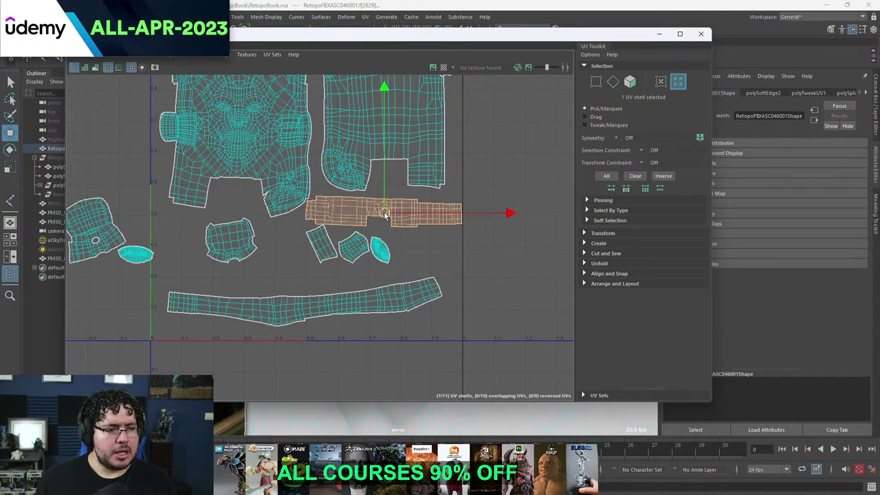
Rotate the small scalloped plate's UV shell and fit it into the gap between the face cover's lower flaps.
{"action": "left_click", "coordinate": [248, 242]}
{"action": "key", "text": "e"}
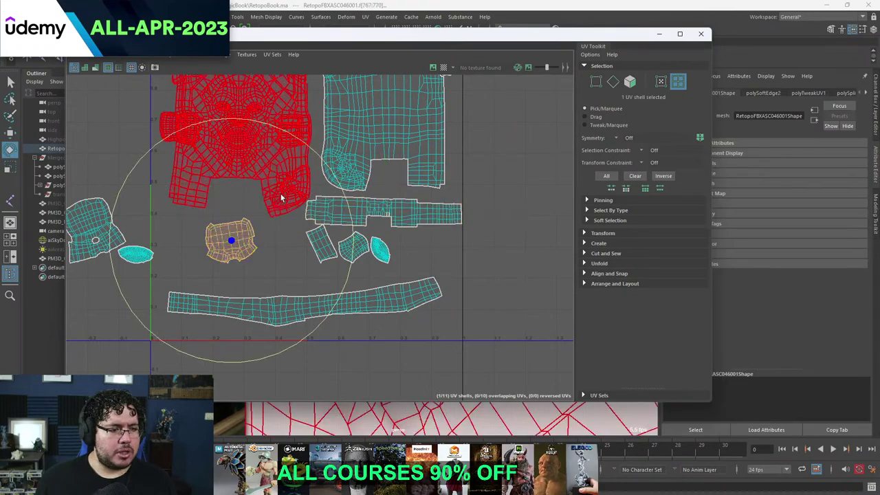
{"action": "left_click_drag", "start_coordinate": [331, 180], "coordinate": [344, 202]}
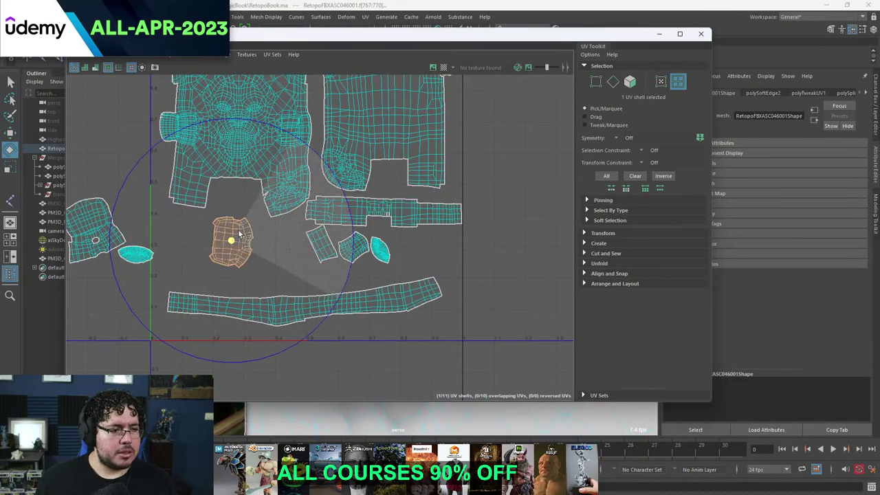
{"action": "key", "text": "w"}
{"action": "left_click_drag", "start_coordinate": [244, 249], "coordinate": [248, 219]}
{"action": "left_click", "coordinate": [221, 262]}
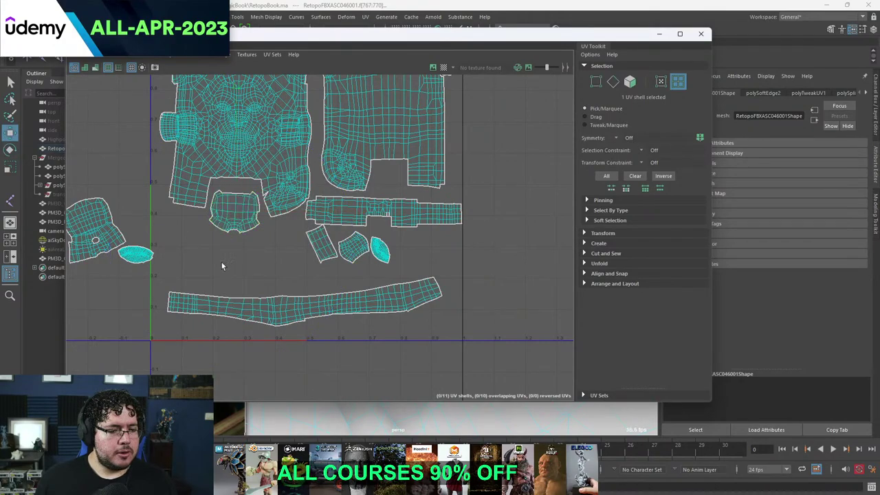
Straighten the UV shell of the plate with the round hole and place it below the face cover's left flap.
{"action": "middle_click_drag", "start_coordinate": [210, 258], "coordinate": [254, 231], "text": "alt"}
{"action": "left_click", "coordinate": [192, 213]}
{"action": "key", "text": "e"}
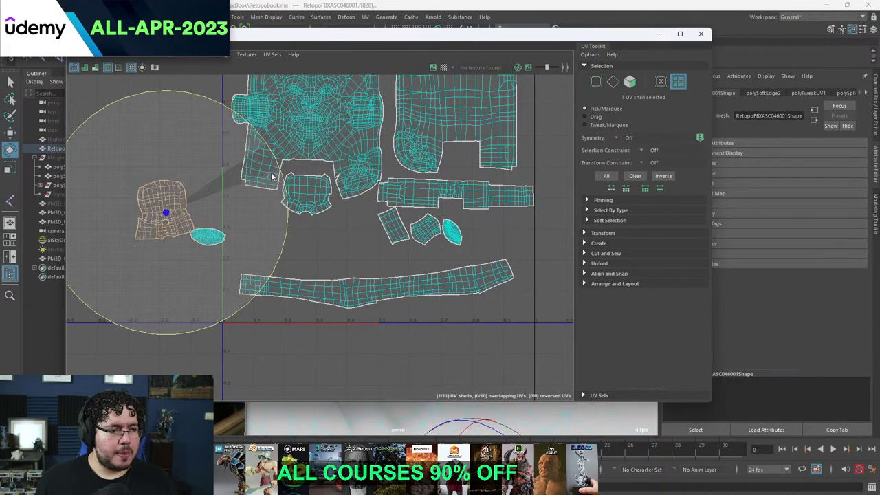
{"action": "key", "text": "w"}
{"action": "left_click_drag", "start_coordinate": [165, 210], "coordinate": [265, 238]}
Move the oval UV shell of the teeth into the tile, beside the plate with the round hole.
{"action": "left_click", "coordinate": [209, 237]}
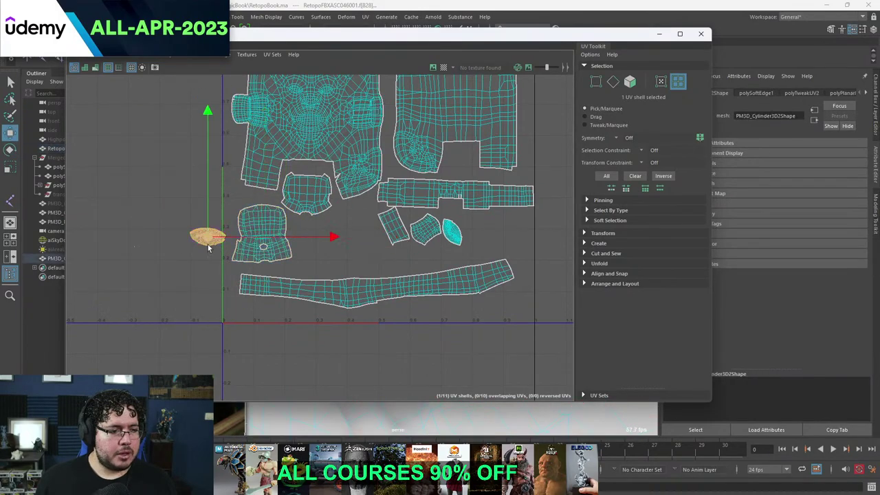
{"action": "left_click_drag", "start_coordinate": [209, 238], "coordinate": [319, 243]}
{"action": "left_click", "coordinate": [344, 268]}
Move the tiny stray UV shell from outside the tile into the space beneath the face cover's left flap.
{"action": "left_click_drag", "start_coordinate": [152, 224], "coordinate": [110, 286]}
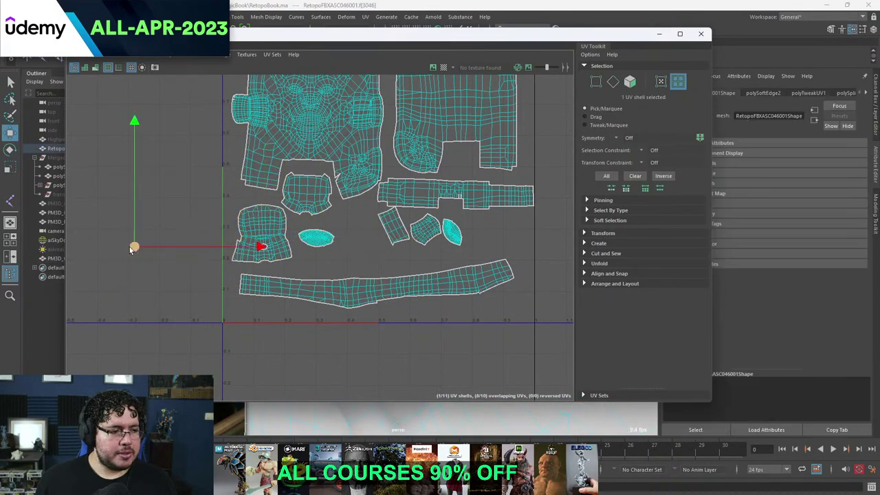
{"action": "left_click_drag", "start_coordinate": [132, 248], "coordinate": [235, 200]}
{"action": "scroll", "coordinate": [244, 196], "scroll_direction": "up", "scroll_amount": 8}
{"action": "left_click", "coordinate": [250, 190]}
{"action": "scroll", "coordinate": [255, 196], "scroll_direction": "up", "scroll_amount": 3}
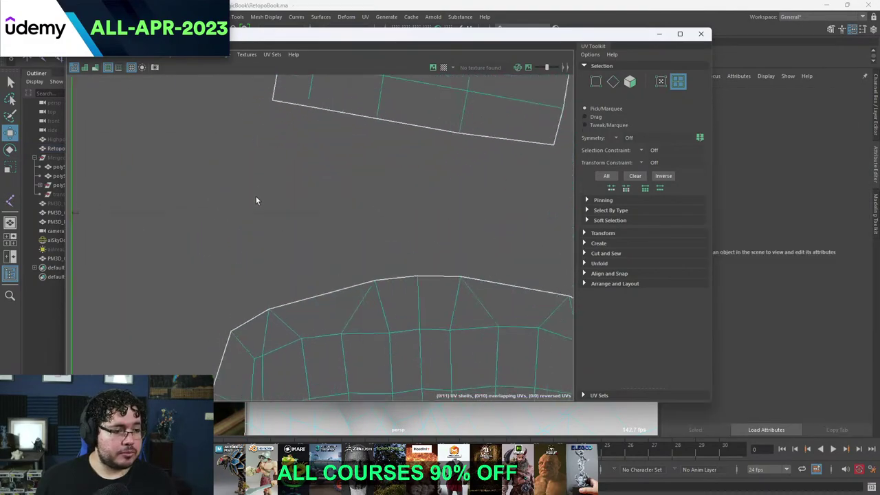
{"action": "scroll", "coordinate": [357, 230], "scroll_direction": "down", "scroll_amount": 5}
{"action": "scroll", "coordinate": [383, 258], "scroll_direction": "down", "scroll_amount": 4}
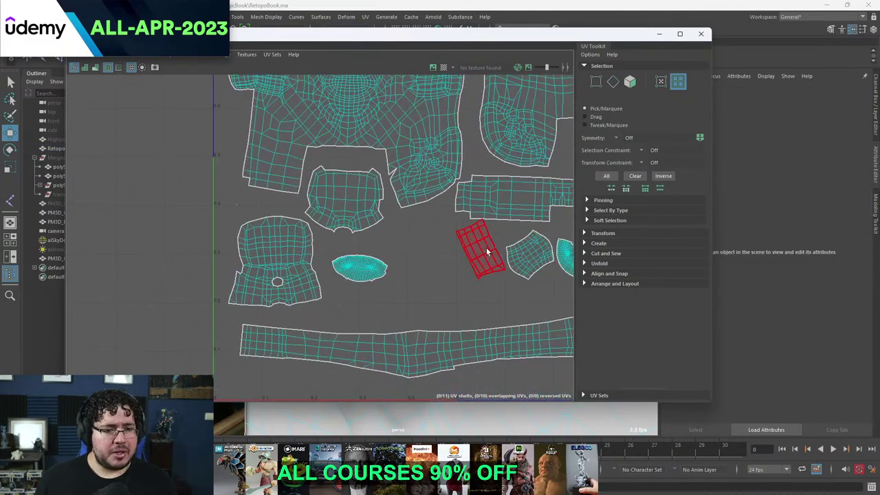
Rotate the small rectangular strip's UV shell horizontal and place it beneath the face cover's right flap.
{"action": "left_click", "coordinate": [486, 252]}
{"action": "left_click_drag", "start_coordinate": [481, 249], "coordinate": [424, 244]}
{"action": "key", "text": "e"}
{"action": "left_click_drag", "start_coordinate": [507, 158], "coordinate": [386, 144]}
{"action": "key", "text": "w"}
{"action": "left_click", "coordinate": [480, 284]}
{"action": "left_click", "coordinate": [431, 252]}
{"action": "left_click_drag", "start_coordinate": [426, 245], "coordinate": [421, 239]}
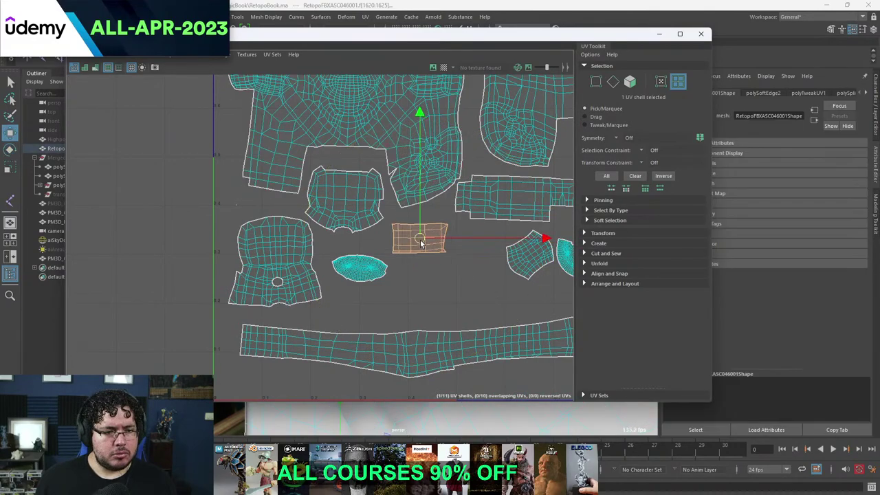
Place the small fan-shaped UV shell beneath the notched strip and rotate it slightly.
{"action": "left_click", "coordinate": [491, 279]}
{"action": "middle_click_drag", "start_coordinate": [491, 280], "coordinate": [398, 268], "text": "alt"}
{"action": "left_click", "coordinate": [441, 246]}
{"action": "left_click_drag", "start_coordinate": [441, 246], "coordinate": [392, 250]}
{"action": "key", "text": "e"}
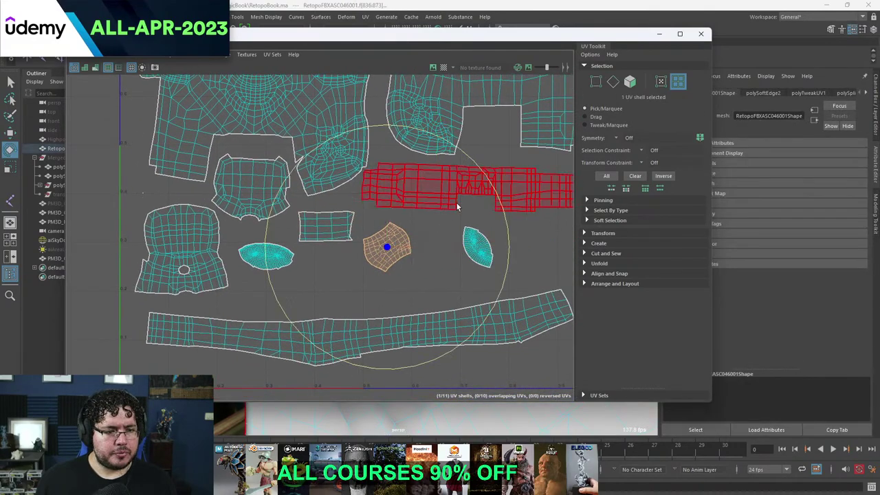
{"action": "left_click_drag", "start_coordinate": [497, 203], "coordinate": [495, 240]}
{"action": "left_click", "coordinate": [529, 248]}
{"action": "right_click_drag", "start_coordinate": [528, 248], "coordinate": [481, 250], "text": "alt"}
{"action": "middle_click_drag", "start_coordinate": [558, 183], "coordinate": [483, 198], "text": "alt"}
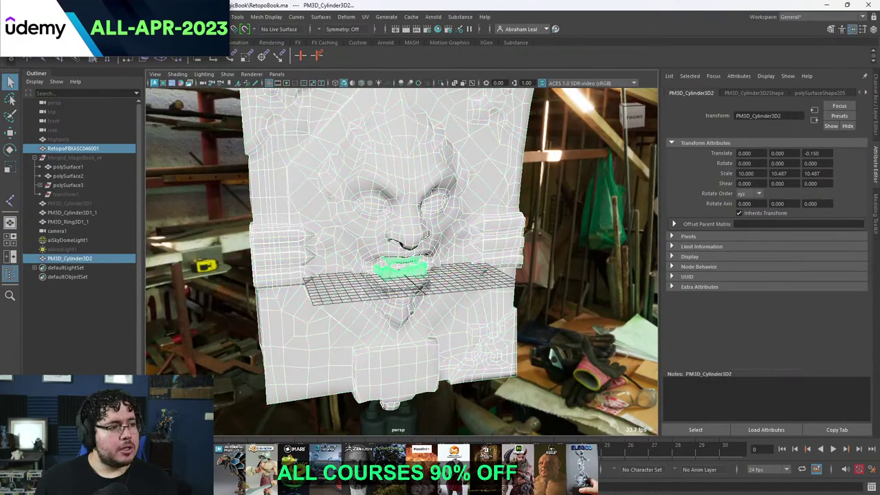
Start exporting the selected low-poly book and teeth, and set the project to the NT_LIVE folder.
{"action": "left_click", "coordinate": [28, 17]}
{"action": "left_click", "coordinate": [72, 138]}
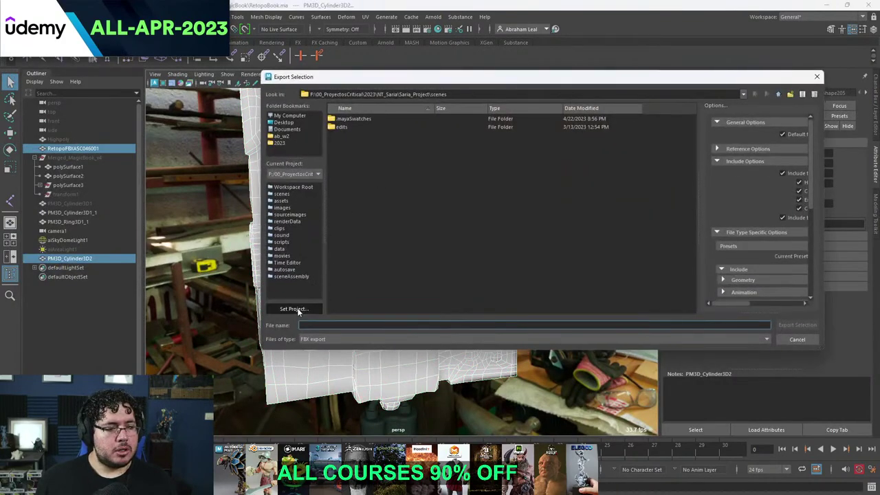
{"action": "left_click", "coordinate": [293, 308]}
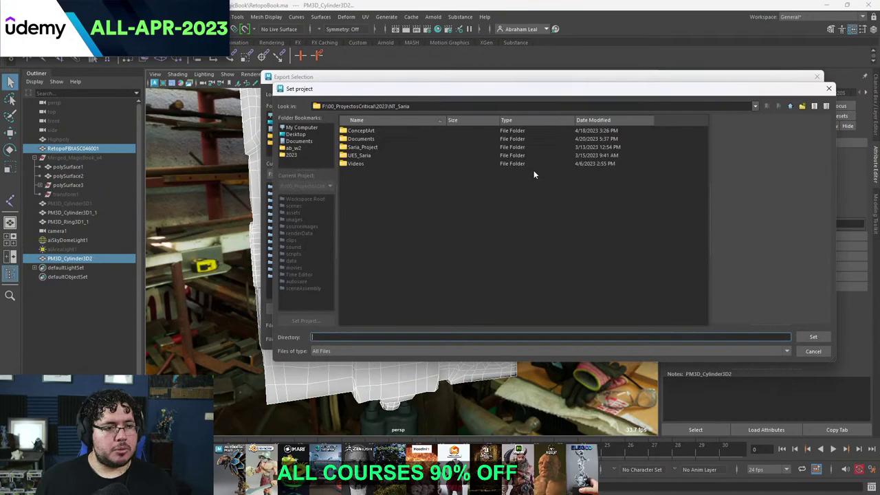
{"action": "left_click", "coordinate": [790, 106]}
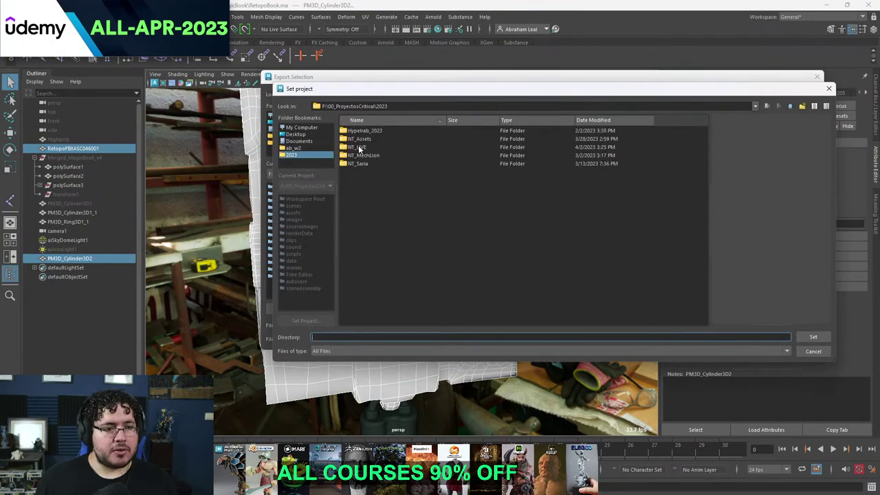
{"action": "left_click", "coordinate": [813, 337]}
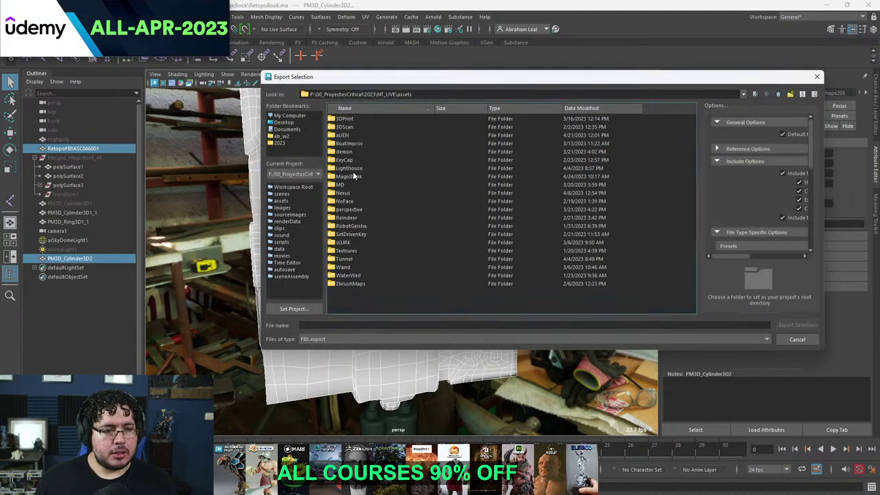
Create a folder named Bakes inside assets\MagicBook and open it as the export destination.
{"action": "double_click", "coordinate": [349, 176]}
{"action": "right_click", "coordinate": [407, 250]}
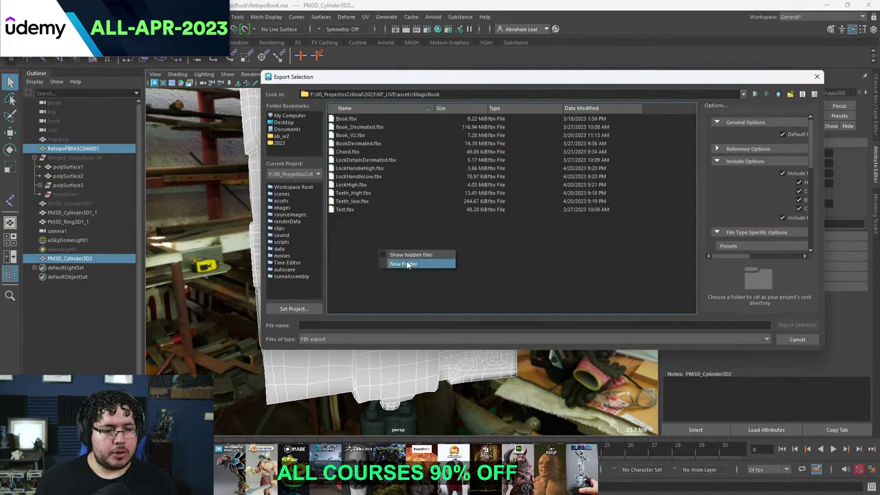
{"action": "left_click", "coordinate": [410, 264]}
{"action": "type", "text": "Bakes"}
{"action": "key", "text": "Return"}
{"action": "key", "text": "Return"}
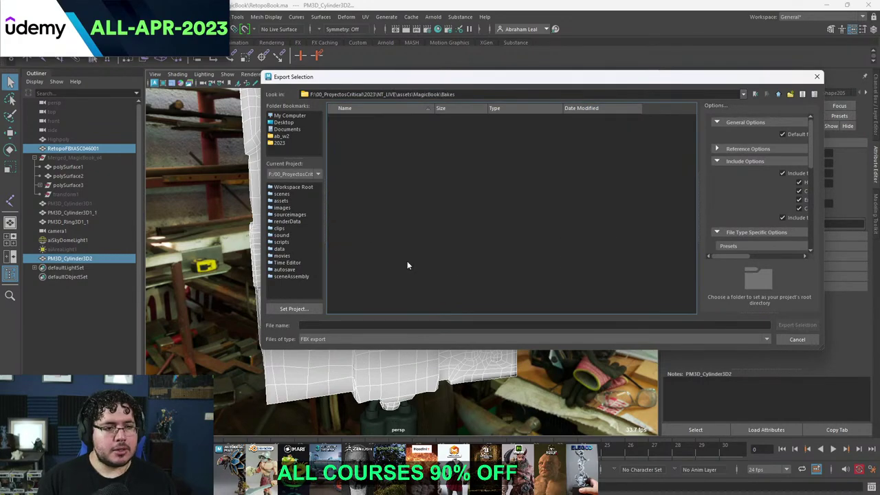
Export the selected low-poly book and teeth as an FBX file named MagicBook.
{"action": "left_click", "coordinate": [380, 324]}
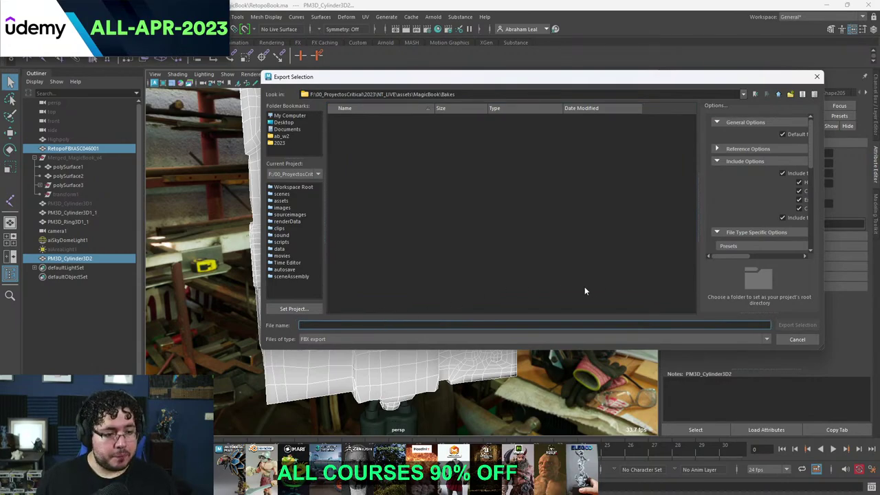
{"action": "type", "text": "MagicBook"}
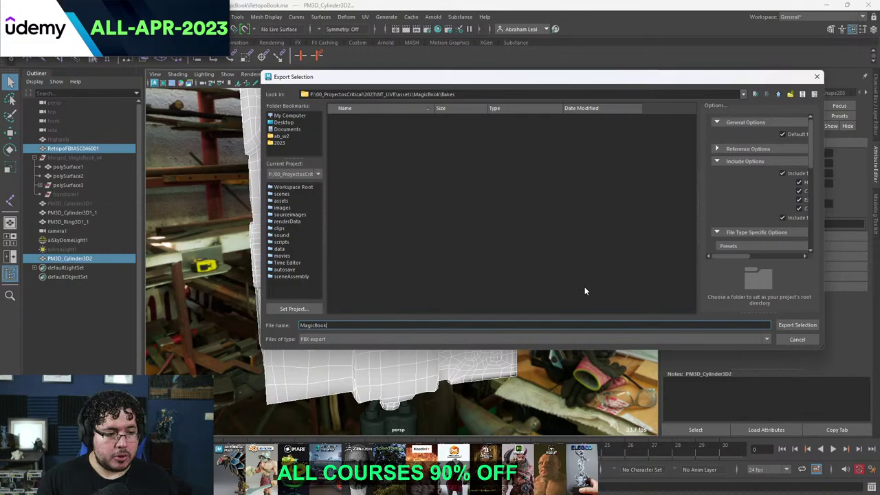
{"action": "key", "text": "Return"}
{"action": "left_click", "coordinate": [573, 241]}
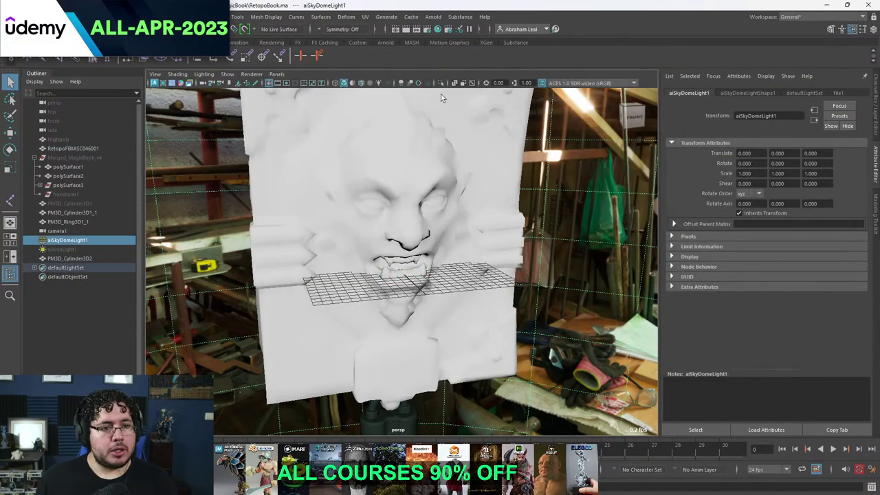
Hide the low-poly book mesh RetopoFBXASC046001 and the low-poly teeth PM3D_Cylinder3D2.
{"action": "left_click", "coordinate": [342, 228]}
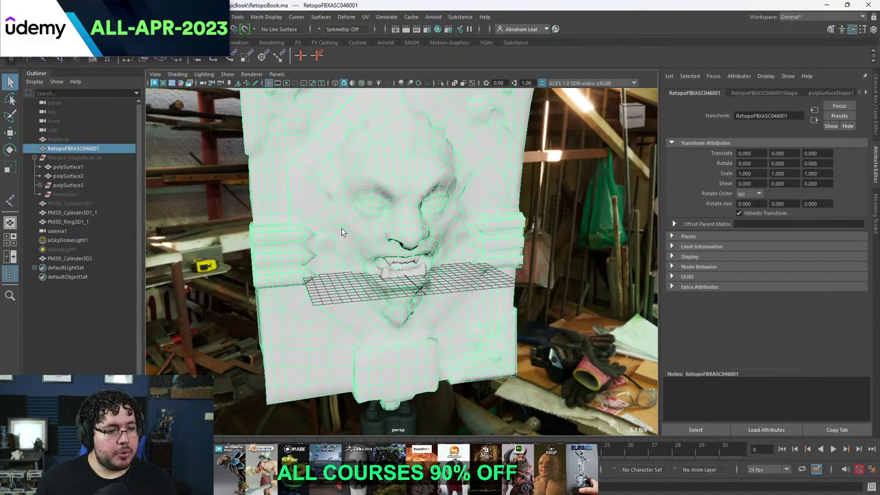
{"action": "key", "text": "h"}
{"action": "left_click", "coordinate": [389, 249]}
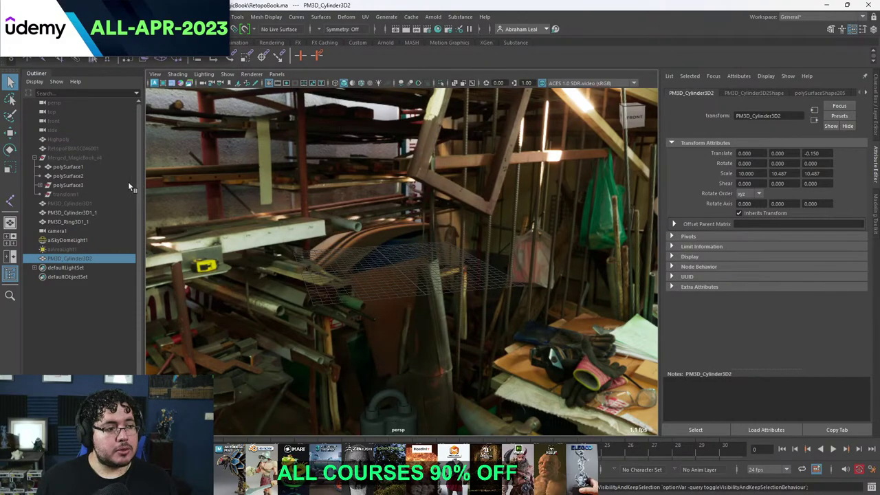
Unhide the high-poly Merged_MagicBook_v4 group and the high-poly teeth PM3D_Cylinder3D1.
{"action": "left_click", "coordinate": [84, 158]}
{"action": "key", "text": "shift+h"}
{"action": "left_click", "coordinate": [78, 202]}
{"action": "key", "text": "shift+h"}
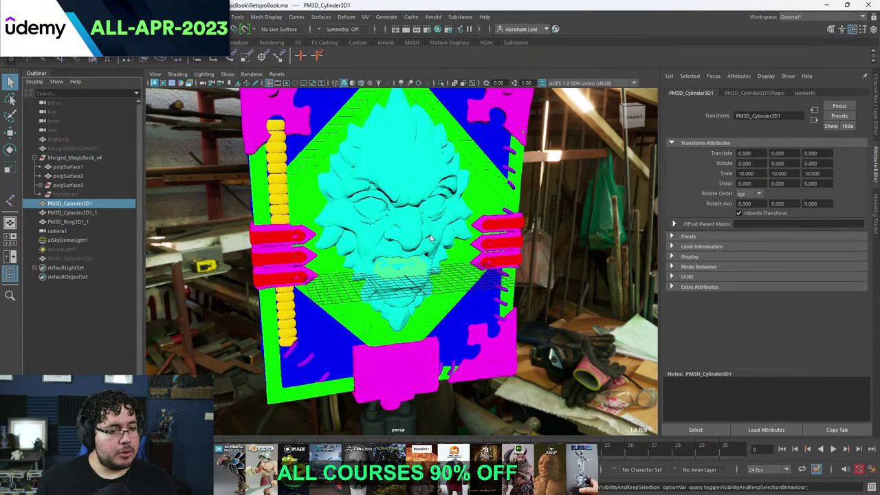
Hide the aiSkyDomeLight1 environment light surrounding the high-poly book.
{"action": "scroll", "coordinate": [431, 238], "scroll_direction": "down", "scroll_amount": 5}
{"action": "left_click", "coordinate": [536, 255]}
{"action": "scroll", "coordinate": [481, 262], "scroll_direction": "up", "scroll_amount": 4}
{"action": "left_click_drag", "start_coordinate": [442, 266], "coordinate": [385, 278], "text": "alt"}
{"action": "scroll", "coordinate": [384, 278], "scroll_direction": "down", "scroll_amount": 4}
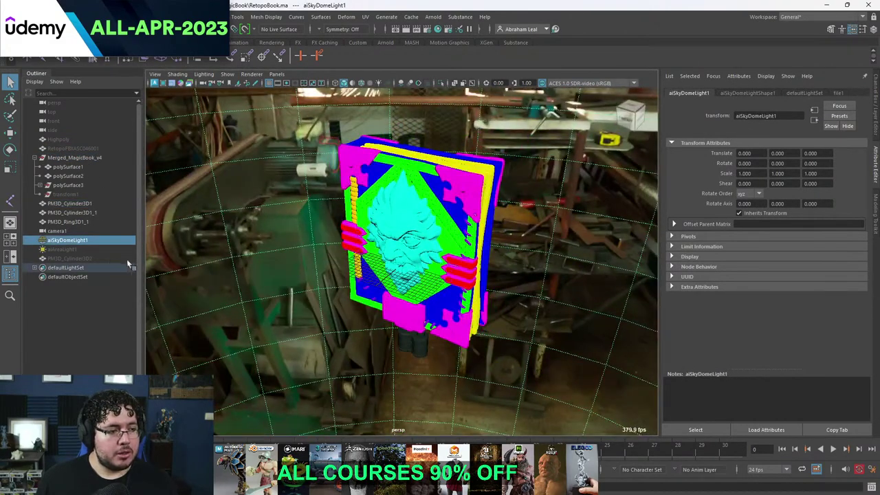
{"action": "key", "text": "h"}
{"action": "left_click", "coordinate": [547, 225]}
{"action": "left_click_drag", "start_coordinate": [547, 225], "coordinate": [485, 221], "text": "alt"}
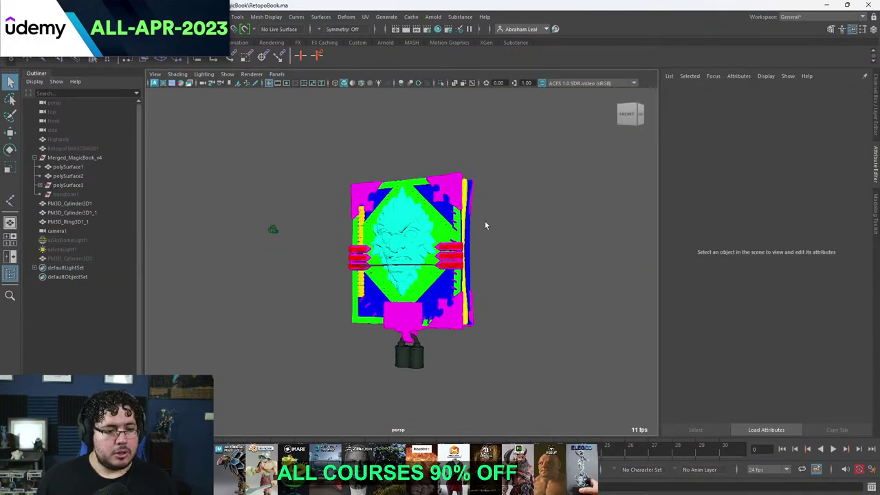
Select all high-poly book and teeth meshes, leaving the padlock body and its ring out of the selection.
{"action": "scroll", "coordinate": [485, 222], "scroll_direction": "up", "scroll_amount": 2}
{"action": "left_click_drag", "start_coordinate": [530, 135], "coordinate": [304, 394]}
{"action": "key", "text": "f"}
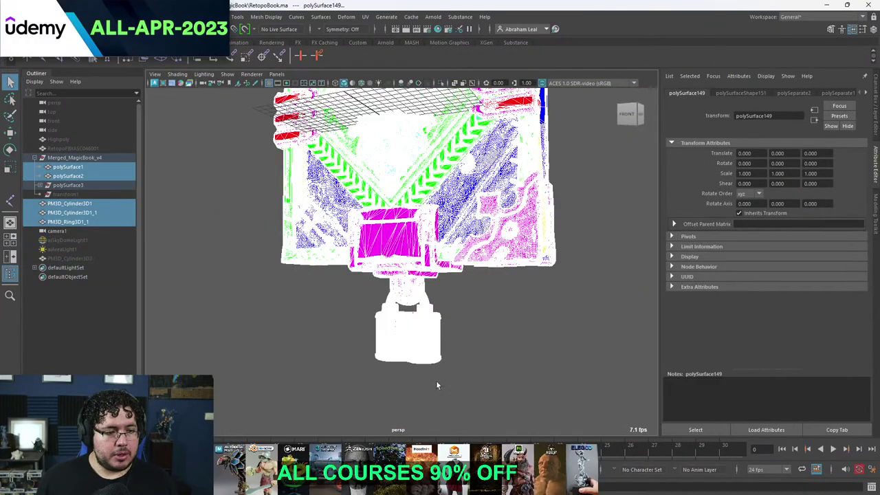
{"action": "left_click_drag", "start_coordinate": [436, 382], "coordinate": [458, 304], "text": "alt"}
{"action": "left_click", "coordinate": [432, 320], "text": "ctrl"}
{"action": "scroll", "coordinate": [430, 319], "scroll_direction": "up", "scroll_amount": 5}
{"action": "left_click", "coordinate": [455, 295], "text": "ctrl"}
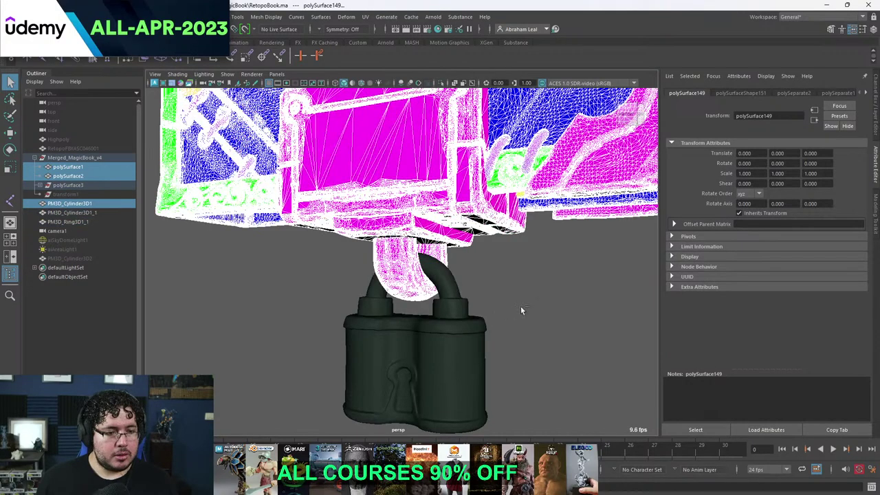
{"action": "right_click_drag", "start_coordinate": [521, 306], "coordinate": [287, 270], "text": "alt"}
{"action": "left_click_drag", "start_coordinate": [287, 271], "coordinate": [354, 268], "text": "alt"}
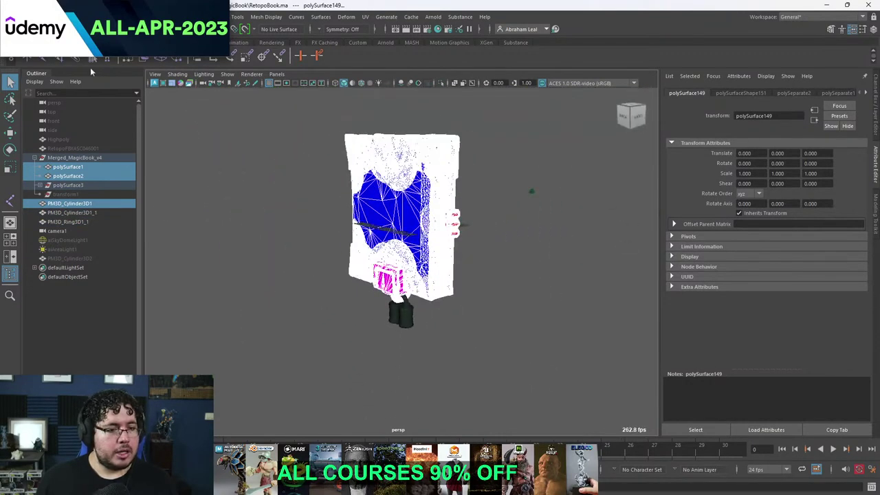
Export the selected high-poly meshes into the Bakes folder as MagicBook_hp.fbx.
{"action": "left_click", "coordinate": [25, 17]}
{"action": "left_click", "coordinate": [64, 141]}
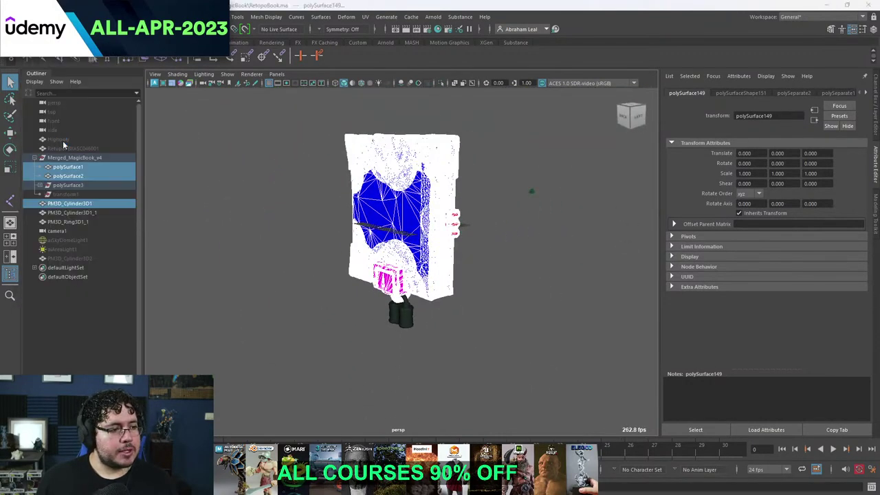
{"action": "left_click", "coordinate": [356, 120]}
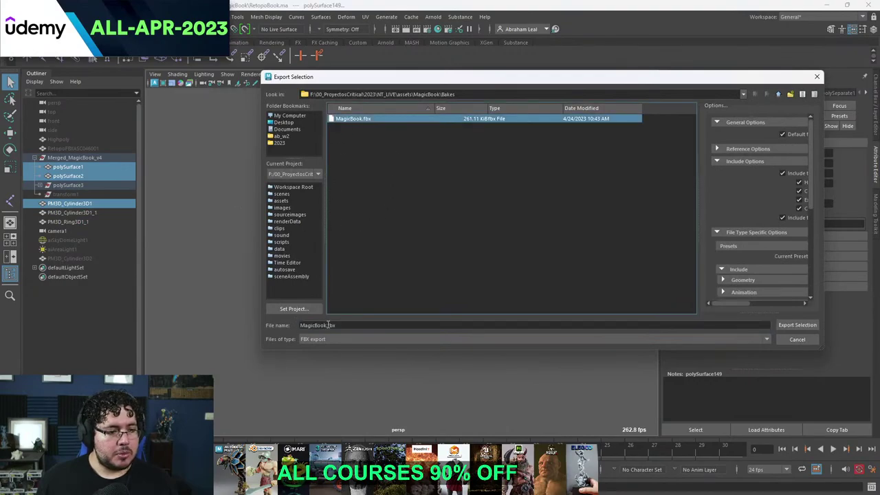
{"action": "left_click", "coordinate": [328, 325]}
{"action": "type", "text": "_hp"}
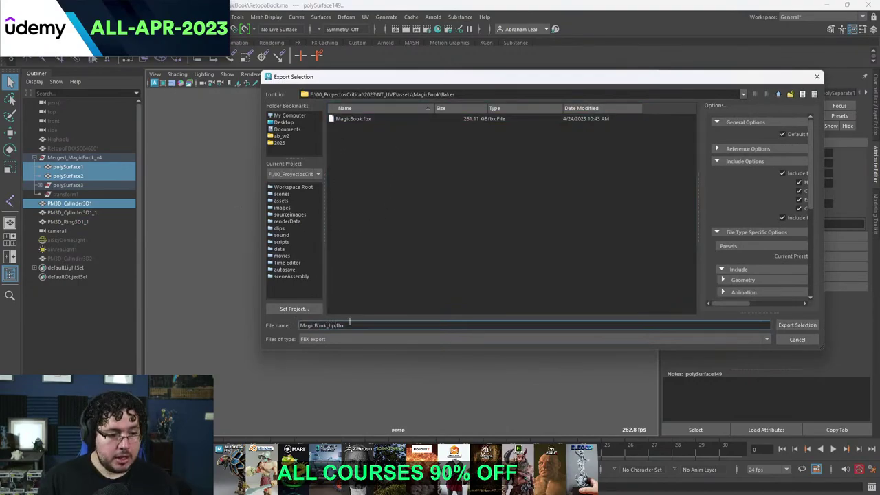
{"action": "key", "text": "Return"}
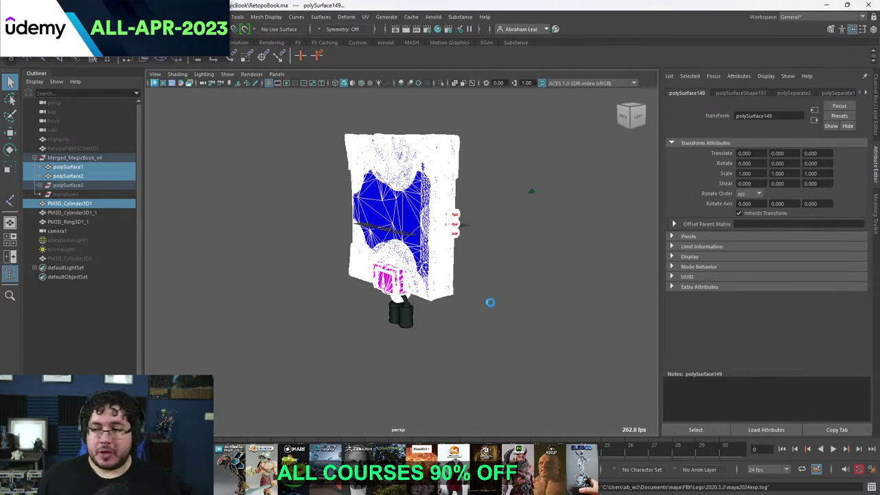
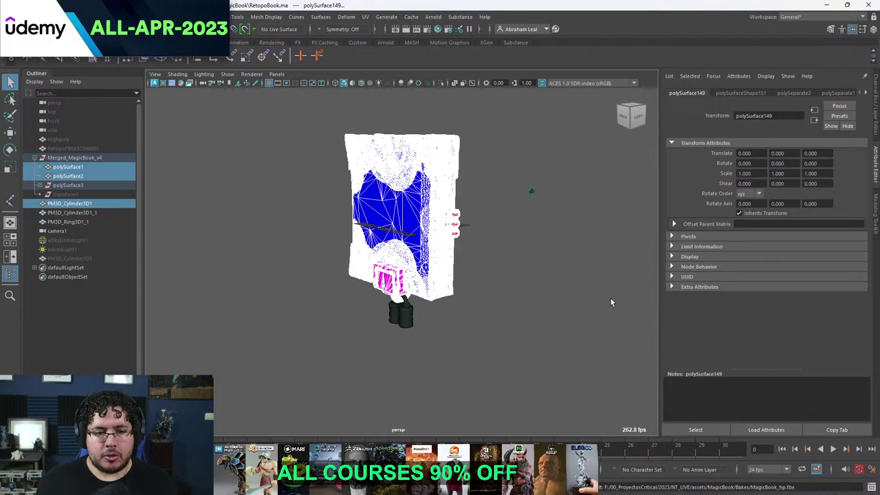
Clear the selection, launch Adobe Substance 3D Painter and dismiss its home screen.
{"action": "left_click", "coordinate": [602, 287]}
{"action": "key", "text": "super"}
{"action": "type", "text": "sub"}
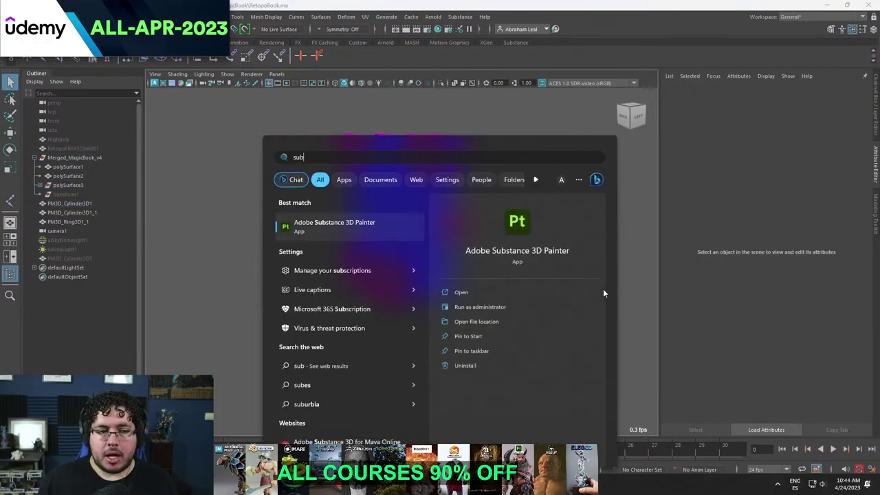
{"action": "key", "text": "Return"}
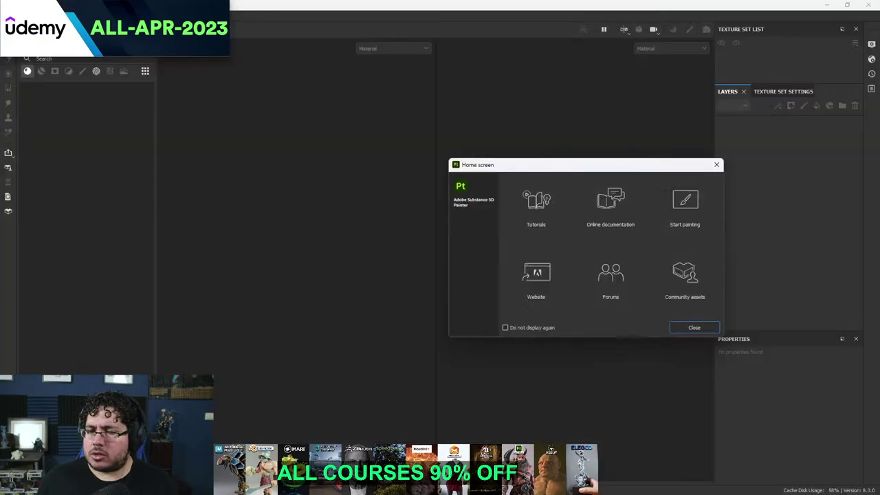
{"action": "left_click", "coordinate": [717, 165]}
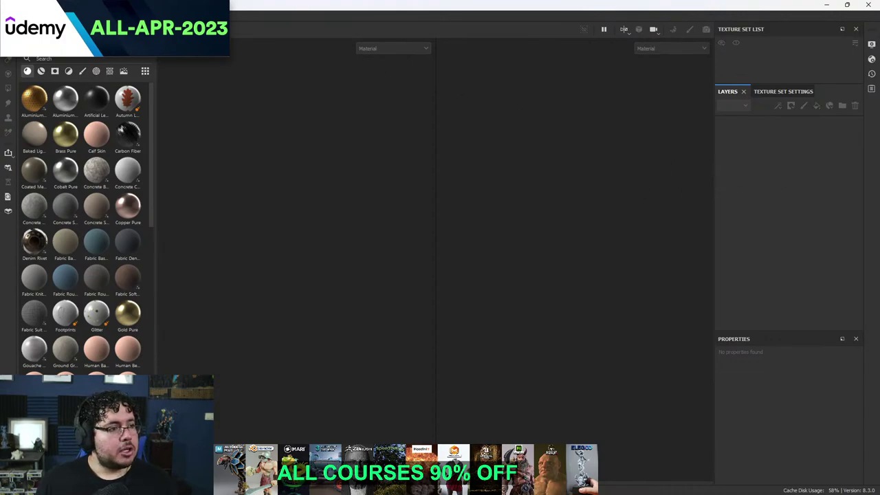
Start a new project and choose MagicBook.fbx from the MagicBook asset's Bakes folder as its mesh.
{"action": "left_click", "coordinate": [25, 16]}
{"action": "left_click", "coordinate": [18, 27]}
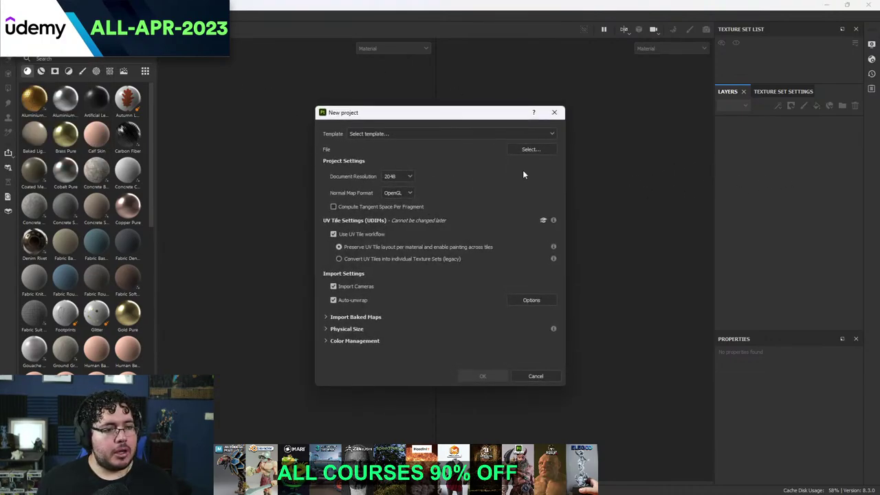
{"action": "left_click", "coordinate": [530, 149]}
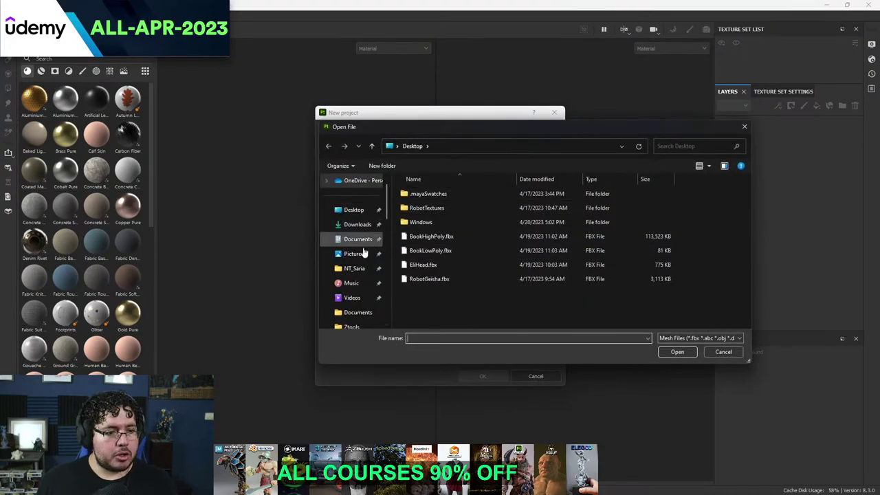
{"action": "scroll", "coordinate": [363, 253], "scroll_direction": "down", "scroll_amount": 3}
{"action": "left_click", "coordinate": [355, 284]}
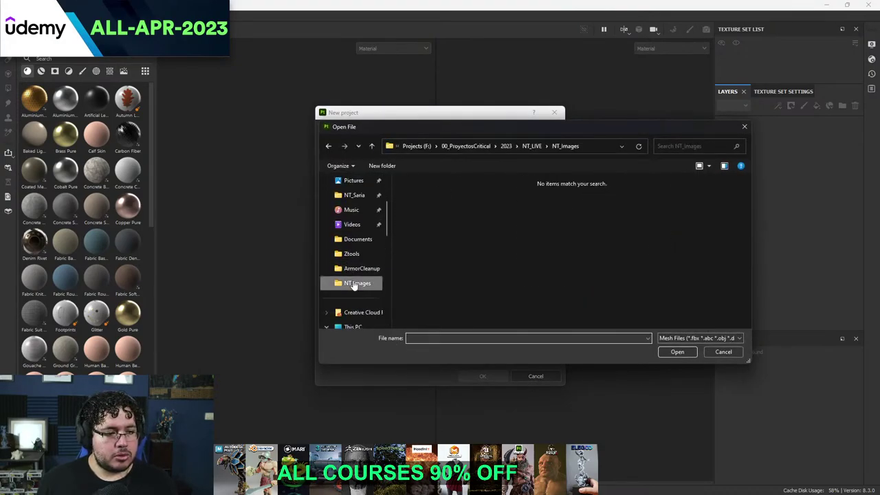
{"action": "left_click", "coordinate": [532, 146]}
{"action": "double_click", "coordinate": [417, 193]}
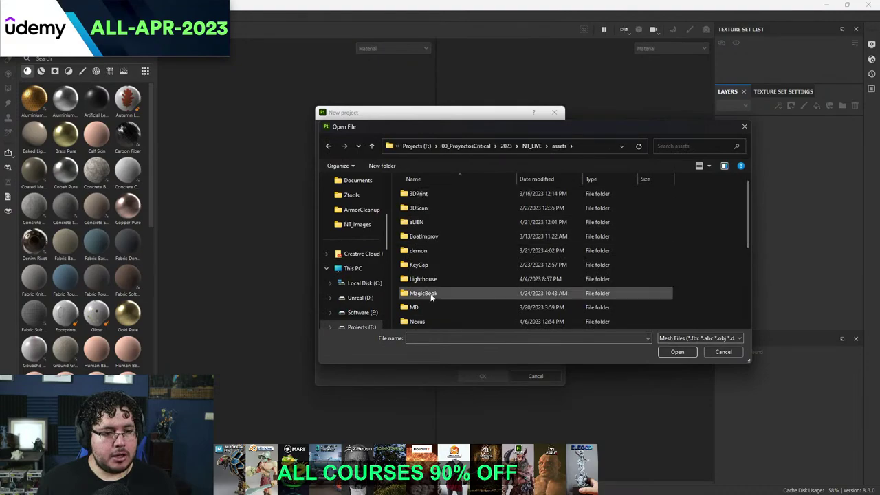
{"action": "scroll", "coordinate": [433, 288], "scroll_direction": "down", "scroll_amount": 2}
{"action": "double_click", "coordinate": [436, 200]}
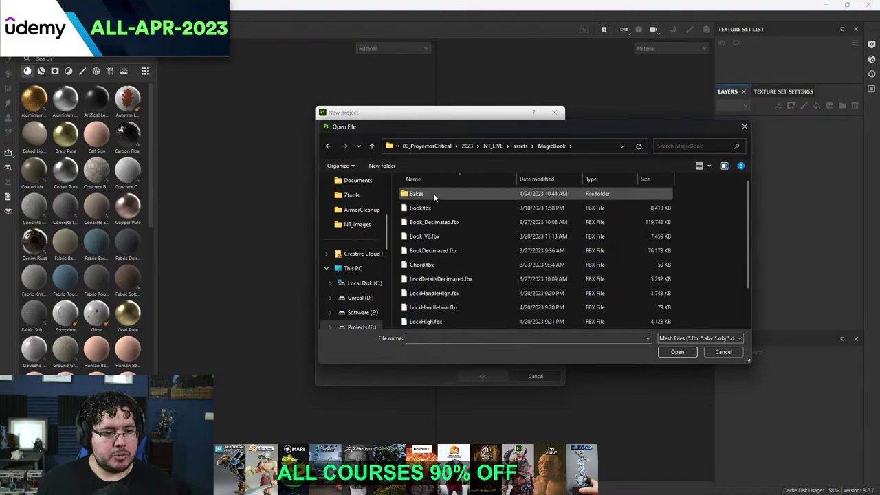
{"action": "double_click", "coordinate": [433, 193]}
{"action": "left_click", "coordinate": [433, 194]}
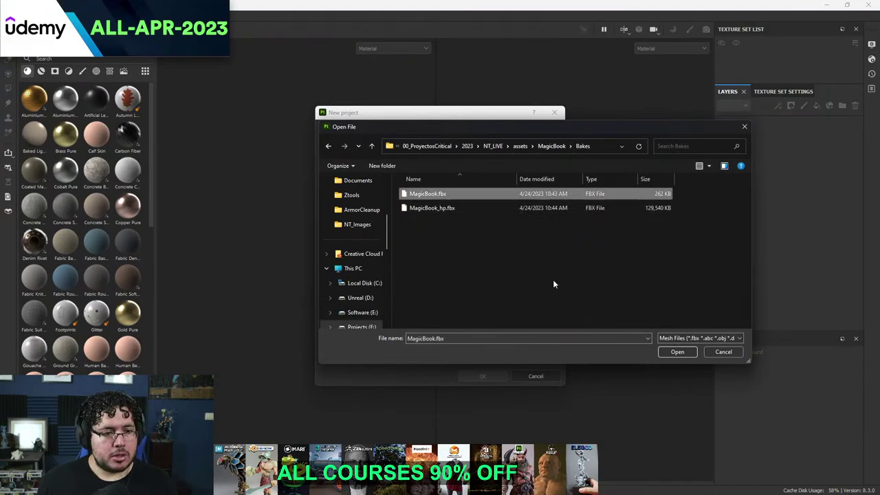
{"action": "left_click", "coordinate": [673, 352]}
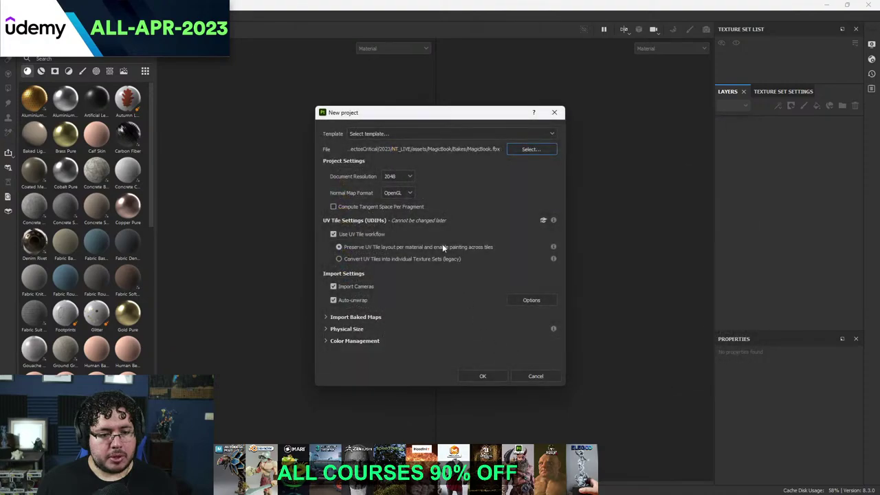
Disable the UV Tile workflow, camera import and auto-unwrap, set the document resolution to 4096, and create the project.
{"action": "left_click", "coordinate": [333, 234]}
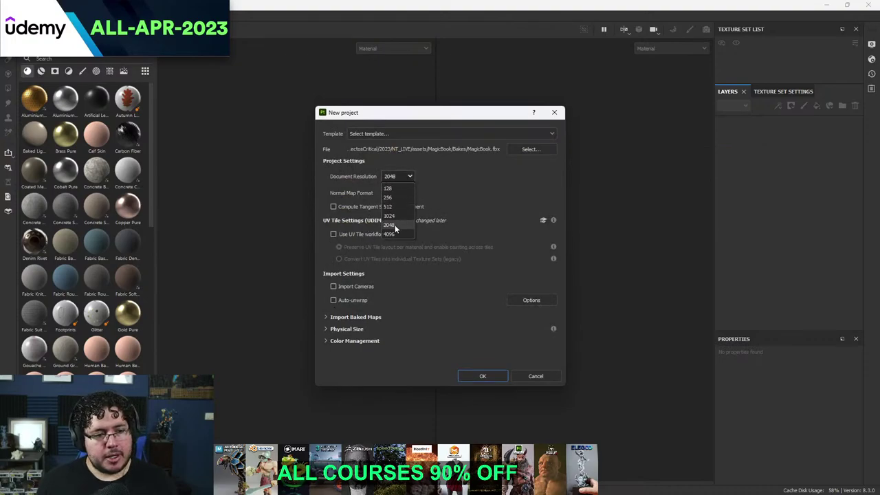
{"action": "left_click", "coordinate": [397, 234]}
{"action": "left_click", "coordinate": [482, 377]}
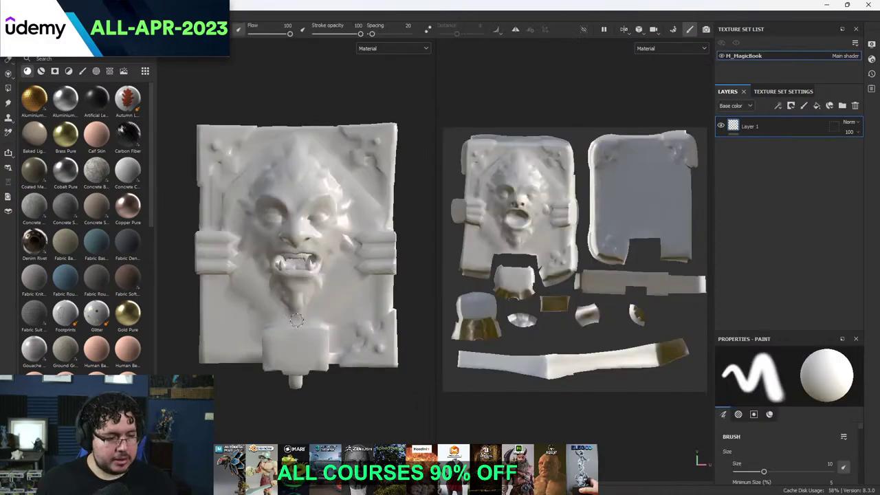
Show only the 3D view, enter mesh map baking for M_MagicBook, and set the output size to 4096.
{"action": "key", "text": "F2"}
{"action": "left_click_drag", "start_coordinate": [295, 320], "coordinate": [438, 313], "text": "alt"}
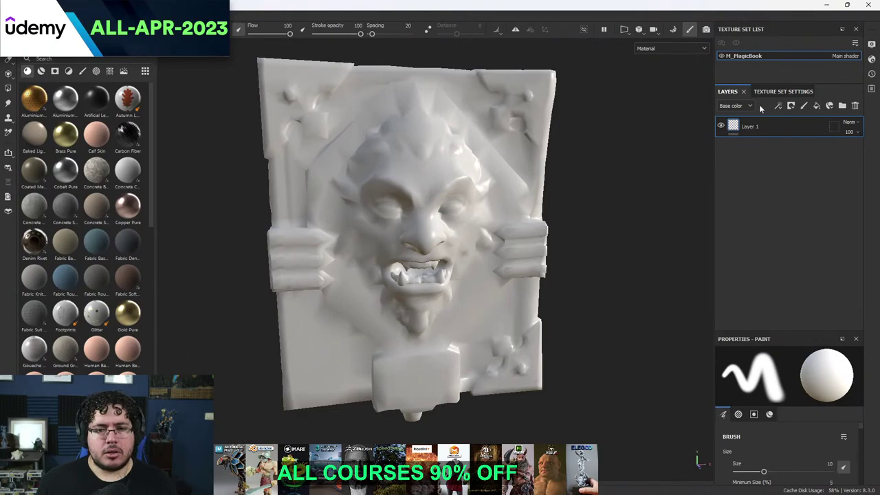
{"action": "left_click", "coordinate": [782, 90]}
{"action": "scroll", "coordinate": [793, 247], "scroll_direction": "down", "scroll_amount": 3}
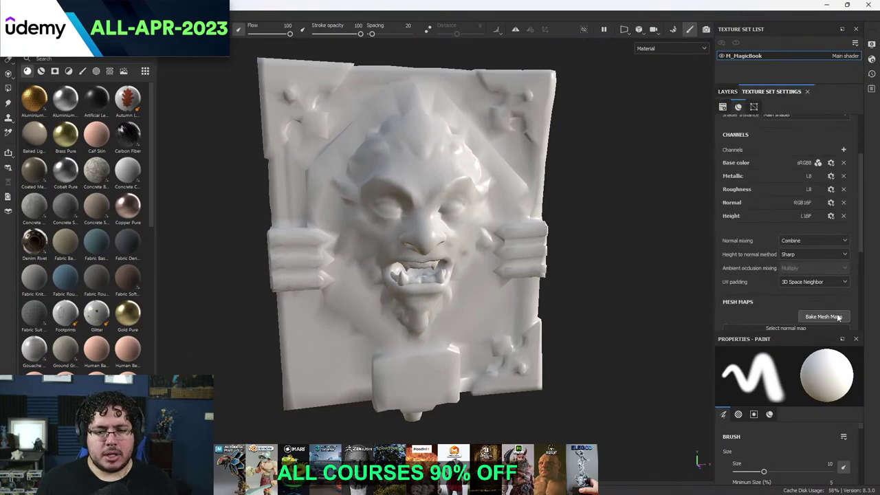
{"action": "left_click", "coordinate": [823, 316]}
{"action": "left_click", "coordinate": [234, 59]}
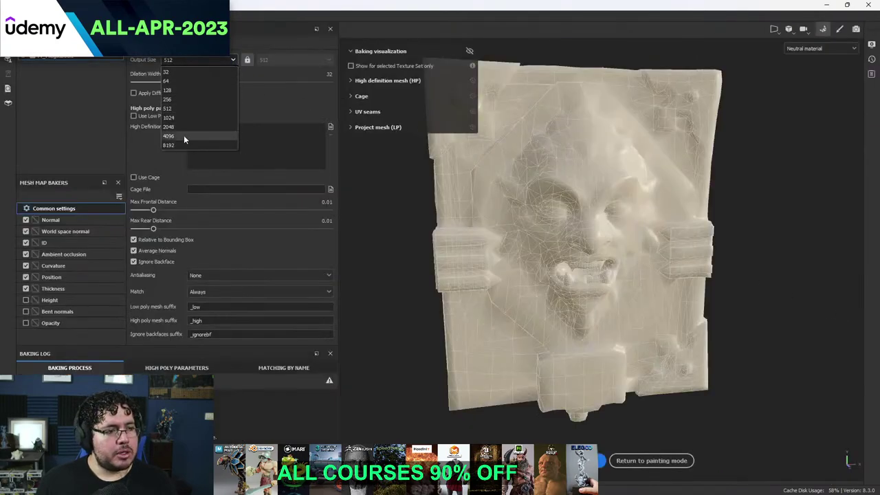
{"action": "left_click", "coordinate": [183, 138]}
Load MagicBook_hp.fbx from the Bakes folder as the high definition mesh for baking.
{"action": "left_click", "coordinate": [330, 127]}
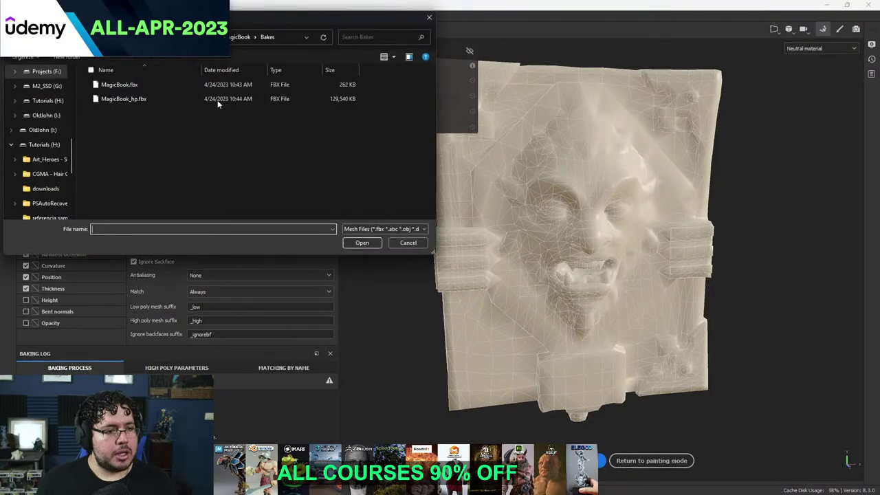
{"action": "left_click", "coordinate": [124, 99]}
{"action": "left_click", "coordinate": [361, 243]}
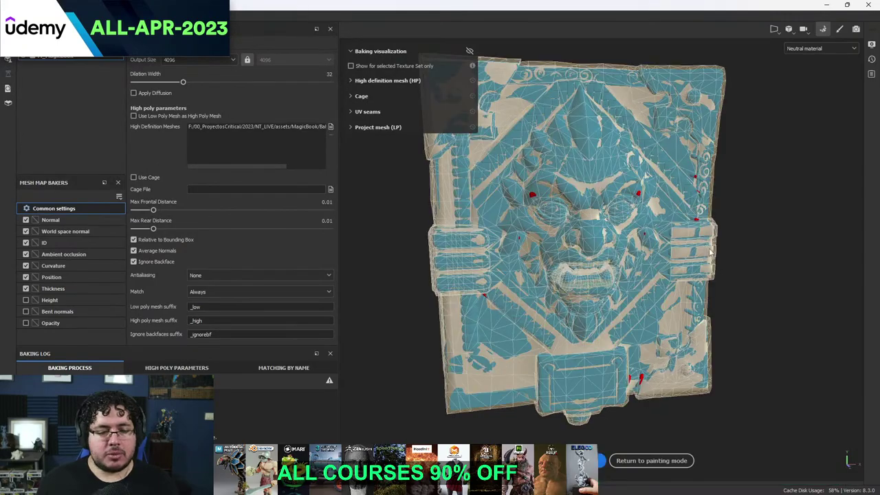
Inspect the cage around the face's eyes and brows and raise the Max Frontal Distance to 0.0142.
{"action": "left_click_drag", "start_coordinate": [800, 264], "coordinate": [688, 238], "text": "alt"}
{"action": "scroll", "coordinate": [660, 213], "scroll_direction": "up", "scroll_amount": 6}
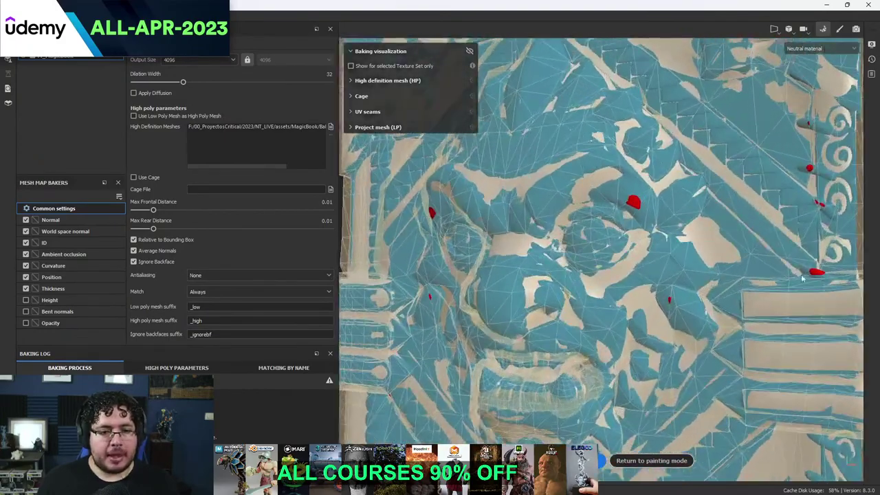
{"action": "left_click_drag", "start_coordinate": [629, 206], "coordinate": [680, 195], "text": "alt"}
{"action": "scroll", "coordinate": [673, 220], "scroll_direction": "up", "scroll_amount": 3}
{"action": "left_click_drag", "start_coordinate": [666, 234], "coordinate": [632, 256], "text": "alt"}
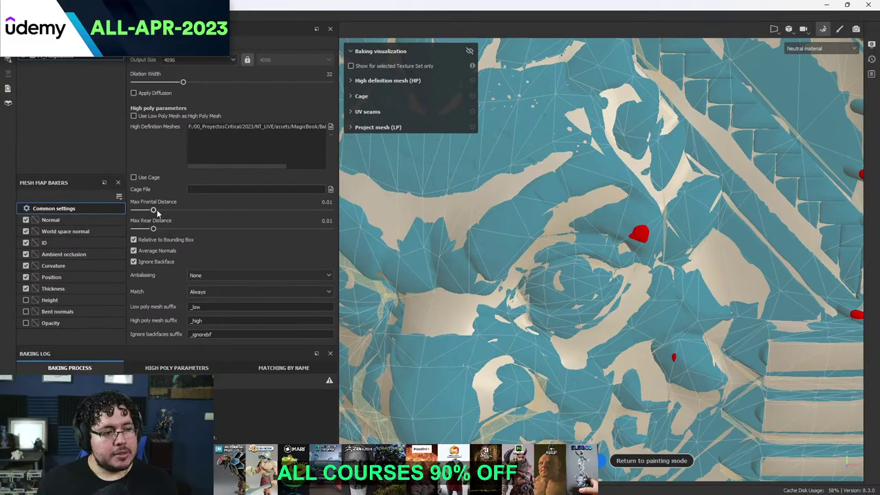
{"action": "left_click_drag", "start_coordinate": [153, 210], "coordinate": [158, 211]}
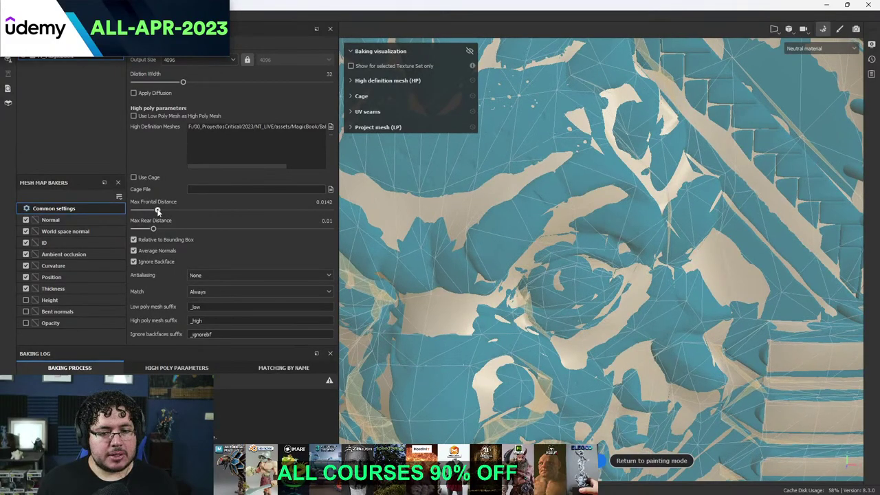
Check the cage beside the lock plate on the lower cover and raise the Max Frontal Distance to 0.019.
{"action": "right_click_drag", "start_coordinate": [413, 258], "coordinate": [385, 234], "text": "alt"}
{"action": "left_click_drag", "start_coordinate": [392, 241], "coordinate": [505, 268], "text": "alt"}
{"action": "right_click_drag", "start_coordinate": [526, 282], "coordinate": [478, 237], "text": "alt"}
{"action": "left_click_drag", "start_coordinate": [478, 238], "coordinate": [498, 257], "text": "alt"}
{"action": "middle_click_drag", "start_coordinate": [618, 385], "coordinate": [495, 295], "text": "alt"}
{"action": "right_click_drag", "start_coordinate": [495, 296], "coordinate": [529, 323], "text": "alt"}
{"action": "left_click_drag", "start_coordinate": [529, 323], "coordinate": [499, 339], "text": "alt"}
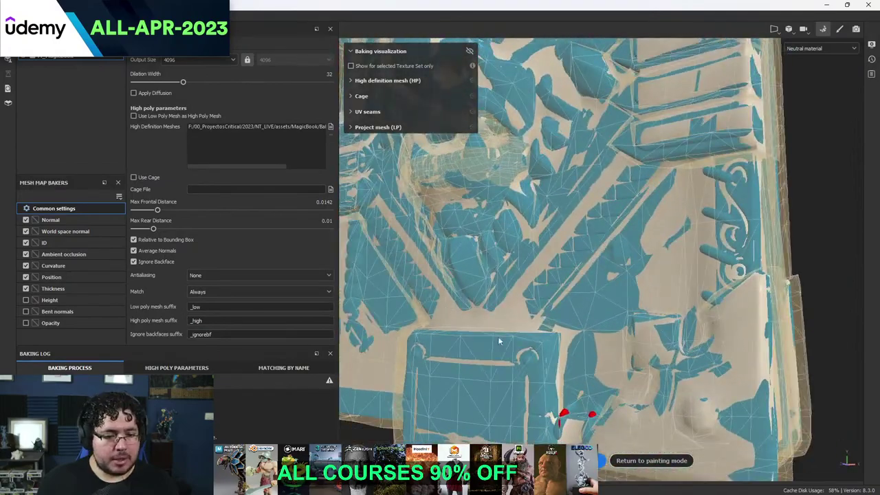
{"action": "middle_click_drag", "start_coordinate": [577, 413], "coordinate": [523, 316], "text": "alt"}
{"action": "right_click_drag", "start_coordinate": [522, 316], "coordinate": [567, 339], "text": "alt"}
{"action": "left_click_drag", "start_coordinate": [567, 340], "coordinate": [323, 290], "text": "alt"}
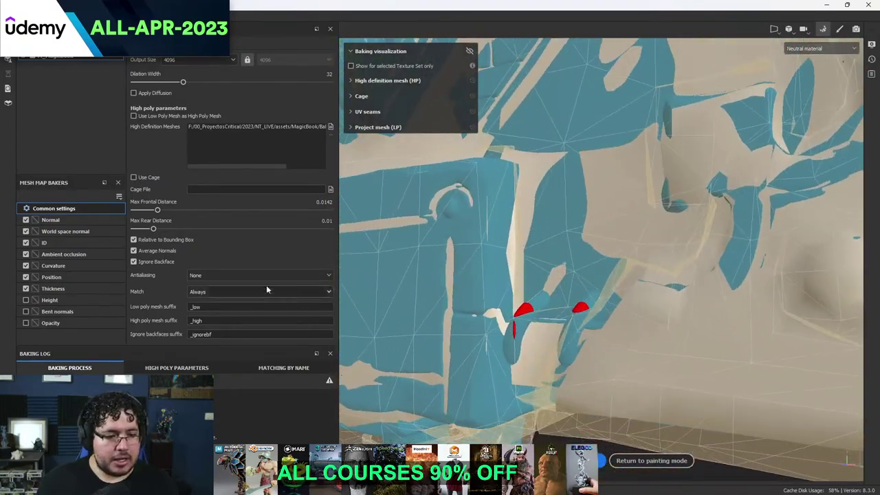
{"action": "left_click_drag", "start_coordinate": [152, 212], "coordinate": [161, 212]}
Review the cage over the whole front cover and reduce the Max Frontal Distance to 0.0136.
{"action": "scroll", "coordinate": [470, 253], "scroll_direction": "down", "scroll_amount": 8}
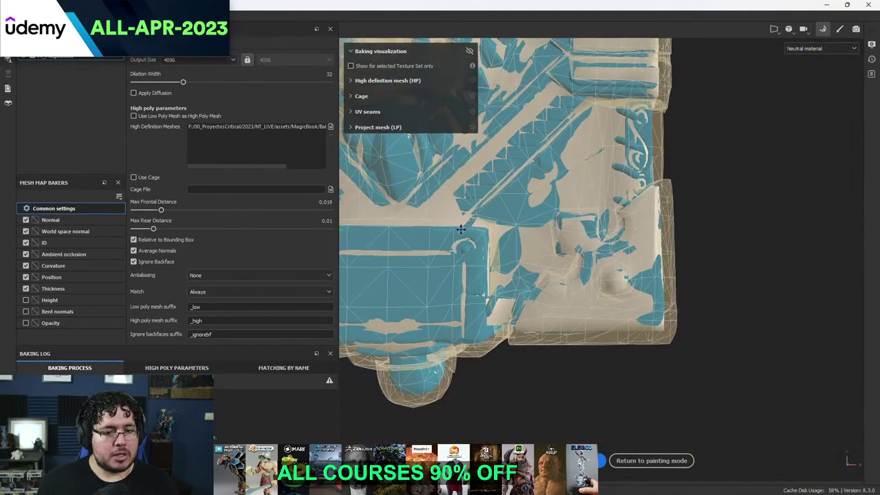
{"action": "middle_click_drag", "start_coordinate": [470, 253], "coordinate": [605, 296], "text": "alt"}
{"action": "mouse_move", "coordinate": [515, 275]}
{"action": "left_mouse_down", "text": "alt"}
{"action": "mouse_move", "coordinate": [569, 258]}
{"action": "mouse_move", "coordinate": [526, 264]}
{"action": "left_mouse_up", "text": "alt"}
{"action": "scroll", "coordinate": [526, 264], "scroll_direction": "up", "scroll_amount": 3}
{"action": "middle_click_drag", "start_coordinate": [526, 264], "coordinate": [419, 330], "text": "alt"}
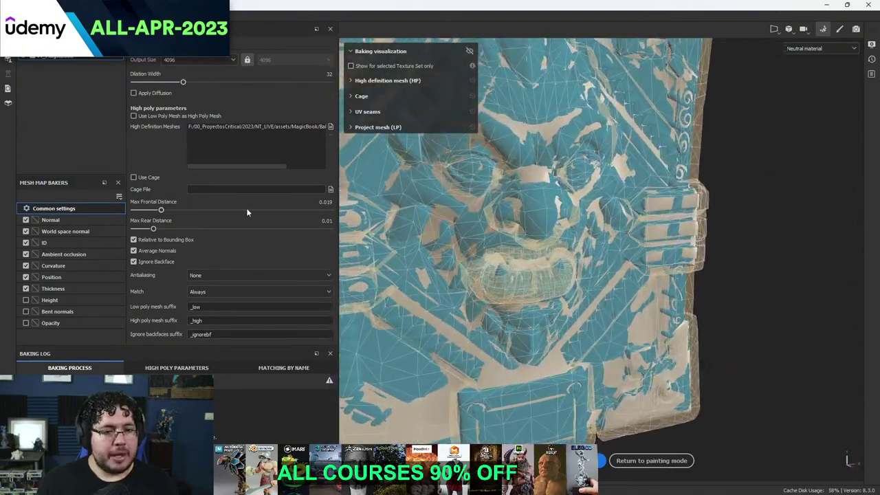
{"action": "left_click_drag", "start_coordinate": [159, 210], "coordinate": [156, 211]}
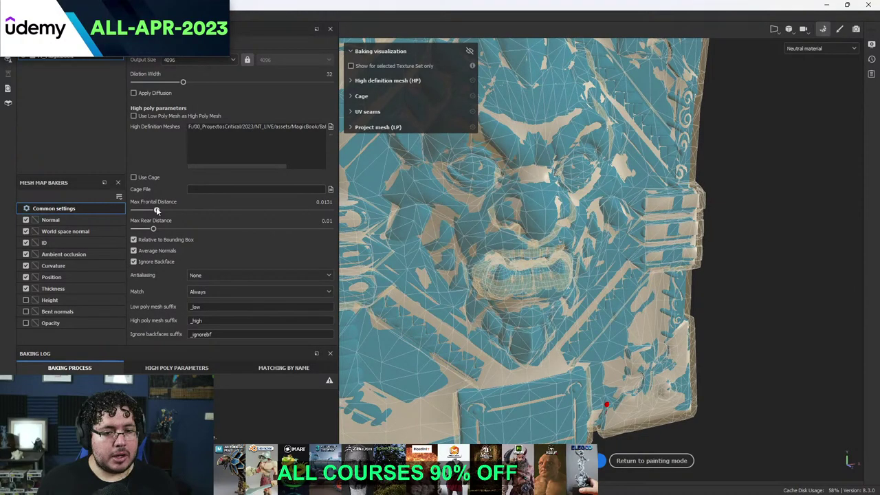
{"action": "left_click_drag", "start_coordinate": [500, 241], "coordinate": [462, 250], "text": "alt"}
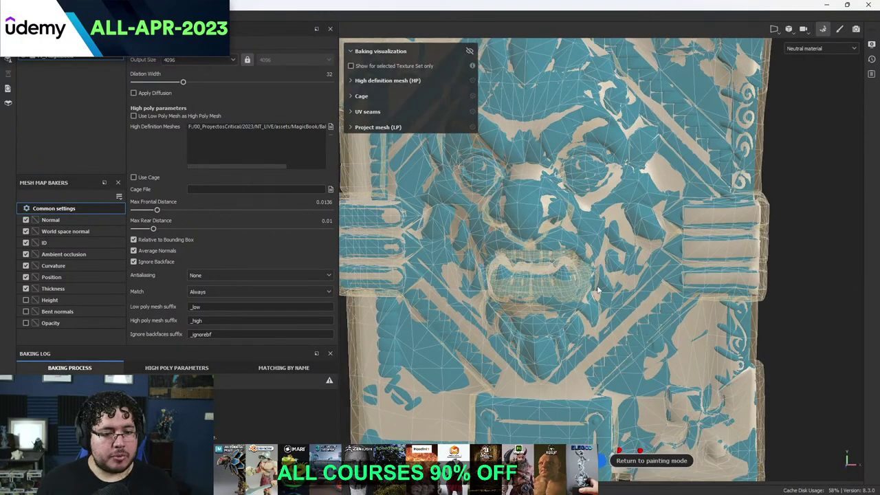
Bake the checked mesh maps for the book and return to painting mode.
{"action": "scroll", "coordinate": [598, 291], "scroll_direction": "down", "scroll_amount": 3}
{"action": "left_click", "coordinate": [651, 460]}
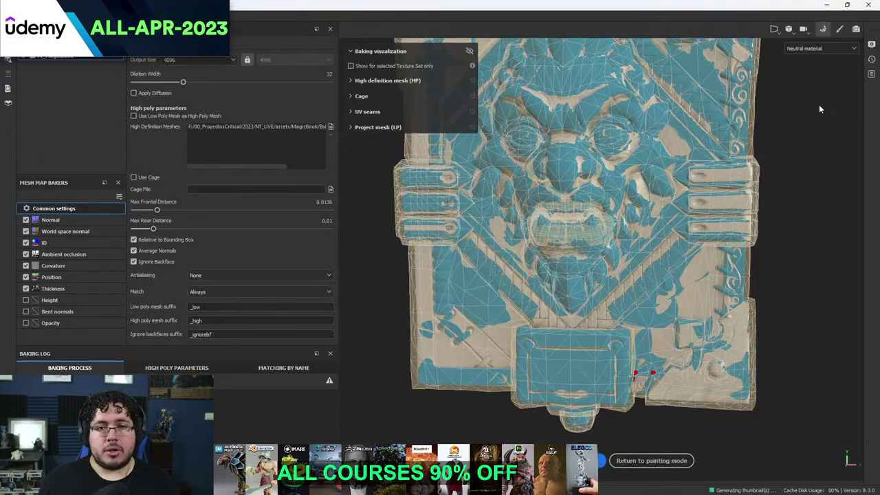
{"action": "left_click", "coordinate": [841, 30]}
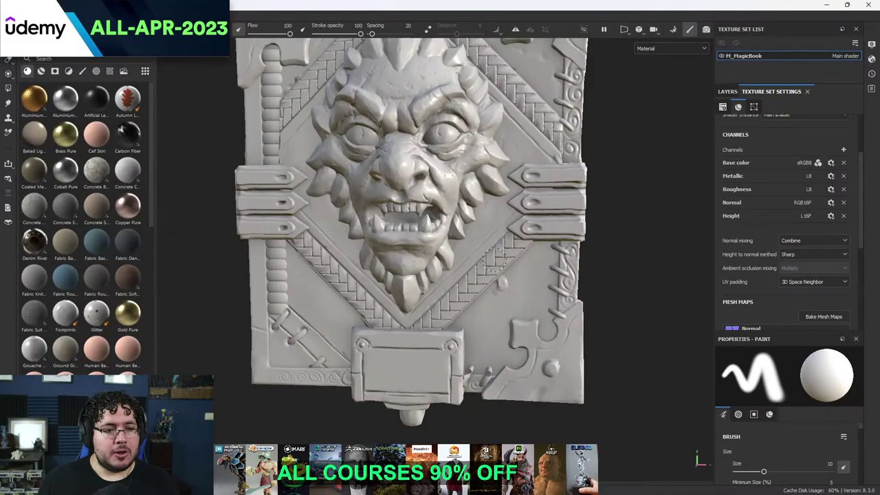
Examine the baked detail on the book's front cover, page edges and back cover for baking errors.
{"action": "left_click_drag", "start_coordinate": [494, 260], "coordinate": [533, 257], "text": "alt"}
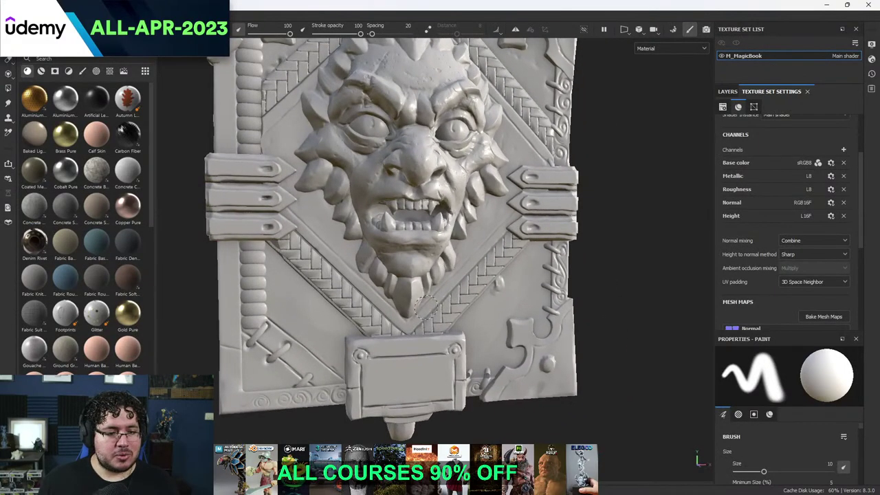
{"action": "left_click_drag", "start_coordinate": [426, 307], "coordinate": [351, 283], "text": "alt"}
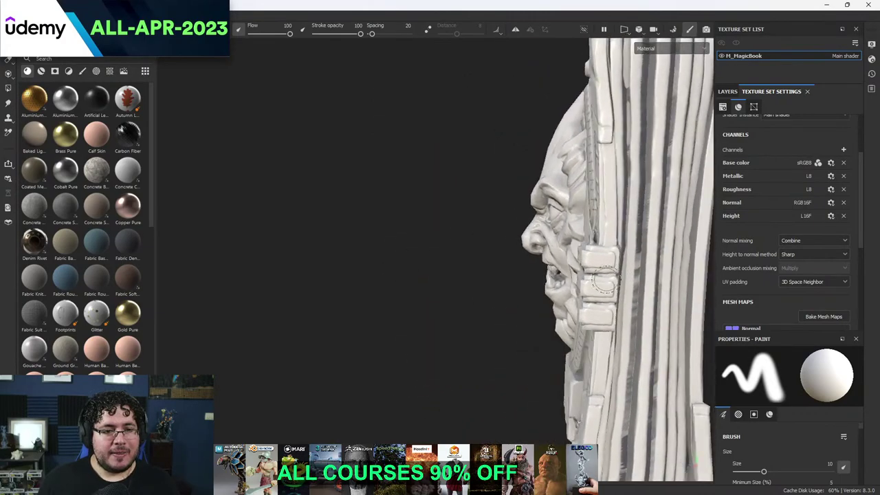
{"action": "left_click_drag", "start_coordinate": [605, 282], "coordinate": [530, 277], "text": "alt"}
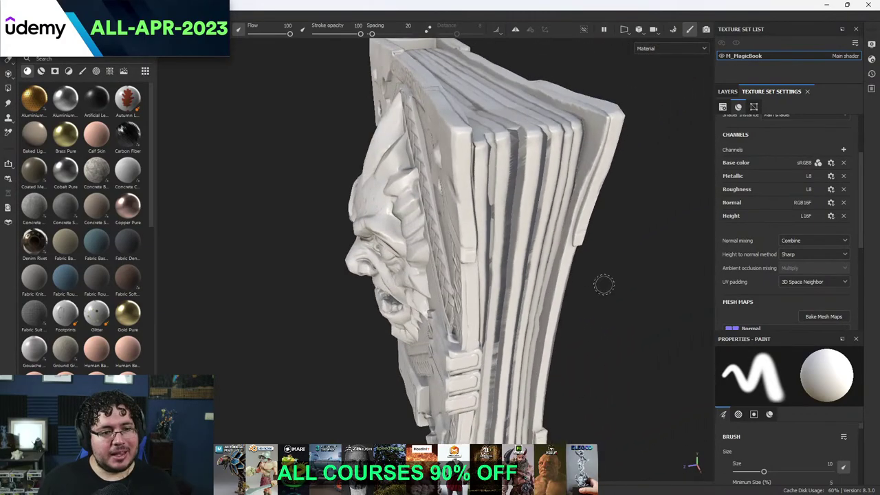
{"action": "left_click_drag", "start_coordinate": [572, 216], "coordinate": [405, 205], "text": "alt"}
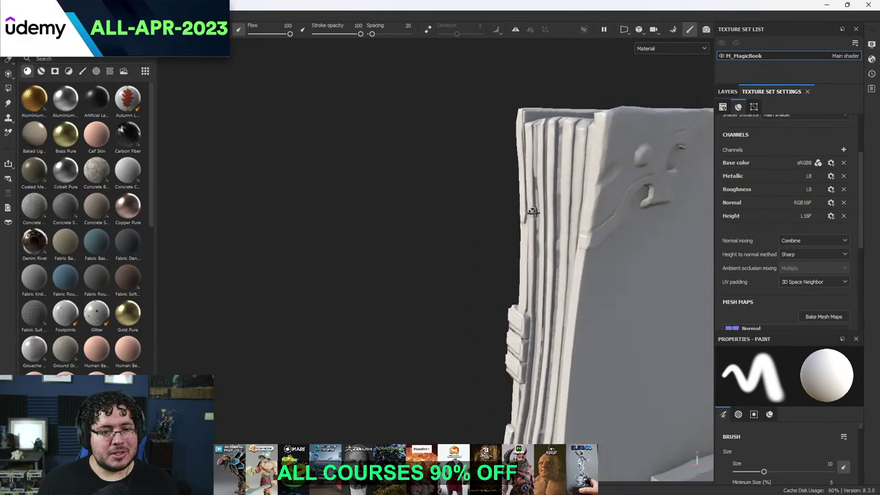
{"action": "middle_click_drag", "start_coordinate": [530, 211], "coordinate": [454, 134], "text": "alt"}
{"action": "middle_click_drag", "start_coordinate": [522, 240], "coordinate": [531, 167], "text": "alt"}
{"action": "left_click_drag", "start_coordinate": [531, 166], "coordinate": [481, 168], "text": "alt"}
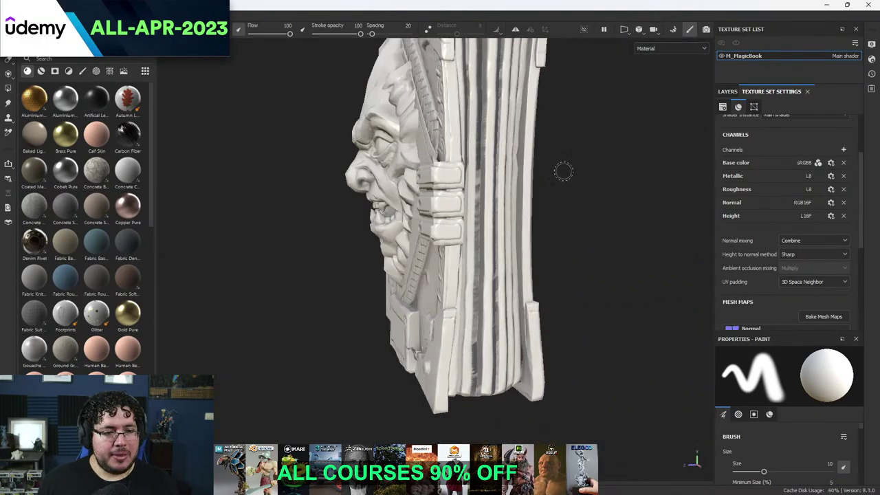
{"action": "left_click_drag", "start_coordinate": [564, 172], "coordinate": [608, 175], "text": "alt"}
{"action": "middle_click_drag", "start_coordinate": [534, 179], "coordinate": [636, 215], "text": "alt"}
{"action": "left_click_drag", "start_coordinate": [550, 213], "coordinate": [612, 223], "text": "alt"}
{"action": "right_click_drag", "start_coordinate": [598, 234], "coordinate": [632, 245], "text": "alt"}
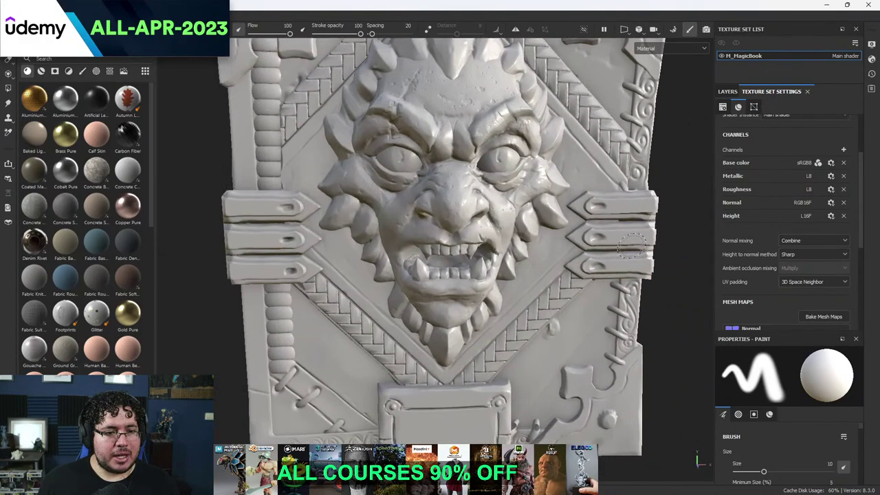
Inspect the bake up close on the face's spikes, the side clasps and the stitches beside the lock plate.
{"action": "left_click_drag", "start_coordinate": [631, 245], "coordinate": [559, 271], "text": "alt"}
{"action": "middle_click_drag", "start_coordinate": [560, 270], "coordinate": [511, 279], "text": "alt"}
{"action": "right_click_drag", "start_coordinate": [511, 279], "coordinate": [550, 255], "text": "alt"}
{"action": "left_click_drag", "start_coordinate": [549, 255], "coordinate": [578, 276], "text": "alt"}
{"action": "right_click_drag", "start_coordinate": [577, 276], "coordinate": [622, 302], "text": "alt"}
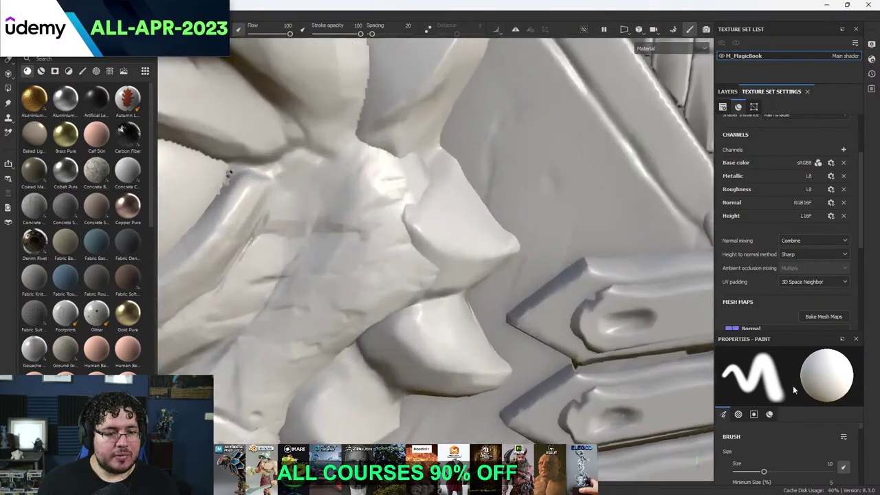
{"action": "left_click_drag", "start_coordinate": [677, 381], "coordinate": [623, 338], "text": "alt"}
{"action": "middle_click_drag", "start_coordinate": [623, 338], "coordinate": [481, 296], "text": "alt"}
{"action": "right_click_drag", "start_coordinate": [542, 290], "coordinate": [555, 261], "text": "alt"}
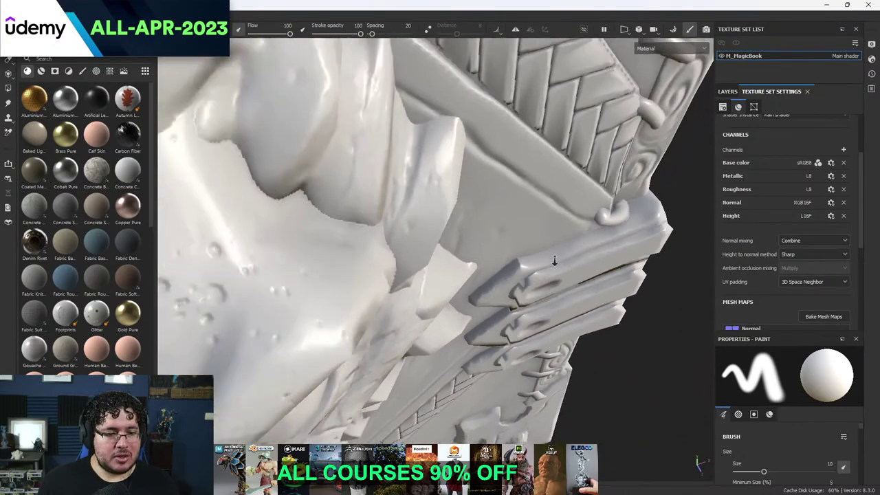
{"action": "left_click_drag", "start_coordinate": [554, 261], "coordinate": [507, 255], "text": "alt"}
{"action": "right_click_drag", "start_coordinate": [507, 255], "coordinate": [481, 275], "text": "alt"}
{"action": "middle_click_drag", "start_coordinate": [481, 275], "coordinate": [474, 165], "text": "alt"}
{"action": "right_click_drag", "start_coordinate": [523, 275], "coordinate": [585, 337], "text": "alt"}
{"action": "left_click_drag", "start_coordinate": [585, 338], "coordinate": [514, 269], "text": "alt"}
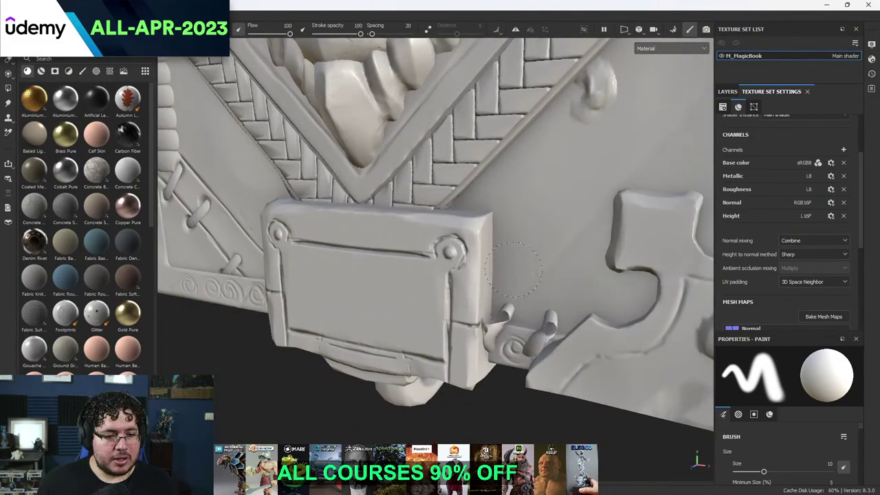
{"action": "right_click_drag", "start_coordinate": [513, 270], "coordinate": [563, 333], "text": "alt"}
{"action": "middle_click_drag", "start_coordinate": [563, 333], "coordinate": [529, 299], "text": "alt"}
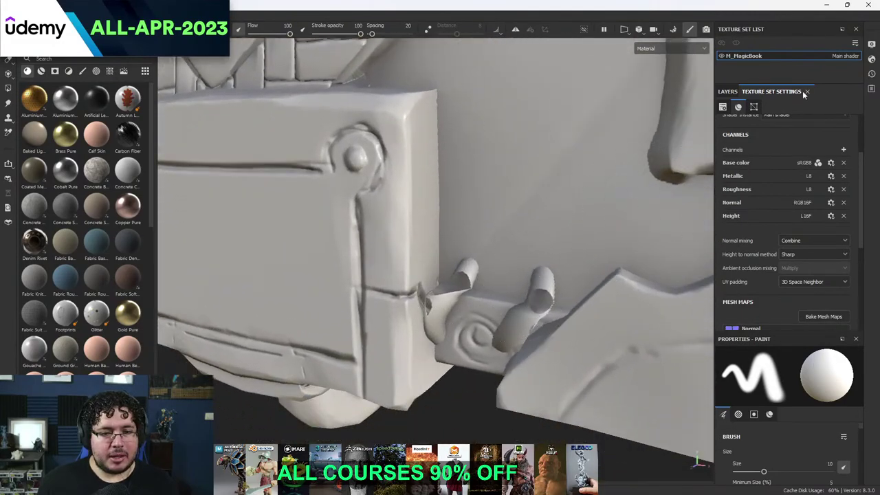
Return to baking mode, raise the Max Frontal Distance to 0.0275 and check the cage around the lock plate and page edges.
{"action": "left_click", "coordinate": [671, 30]}
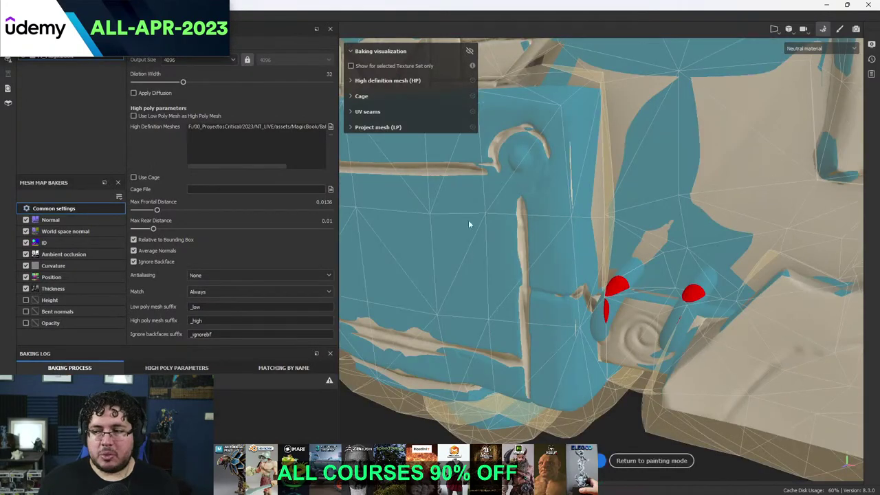
{"action": "left_click_drag", "start_coordinate": [496, 280], "coordinate": [576, 307], "text": "alt"}
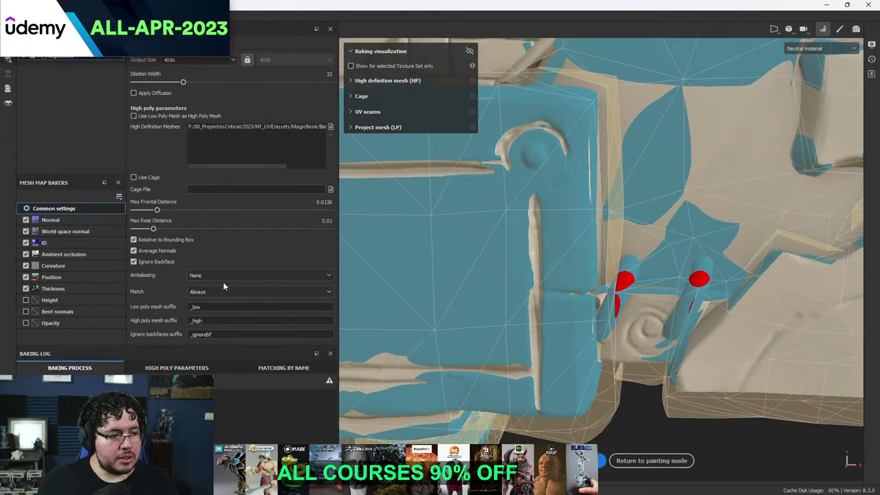
{"action": "left_click_drag", "start_coordinate": [156, 209], "coordinate": [161, 214]}
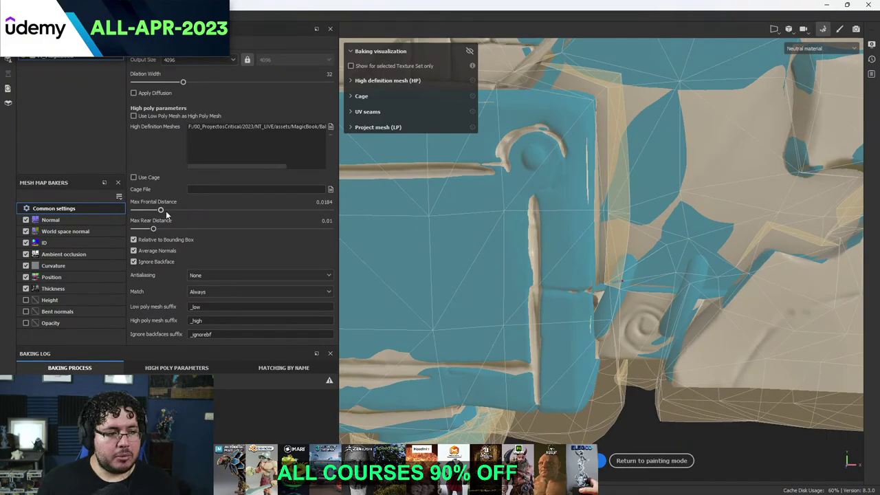
{"action": "left_click", "coordinate": [166, 211]}
{"action": "scroll", "coordinate": [671, 283], "scroll_direction": "down", "scroll_amount": 4}
{"action": "middle_click_drag", "start_coordinate": [671, 284], "coordinate": [684, 388], "text": "alt"}
{"action": "scroll", "coordinate": [684, 371], "scroll_direction": "down", "scroll_amount": 4}
{"action": "left_click_drag", "start_coordinate": [684, 302], "coordinate": [545, 206], "text": "alt"}
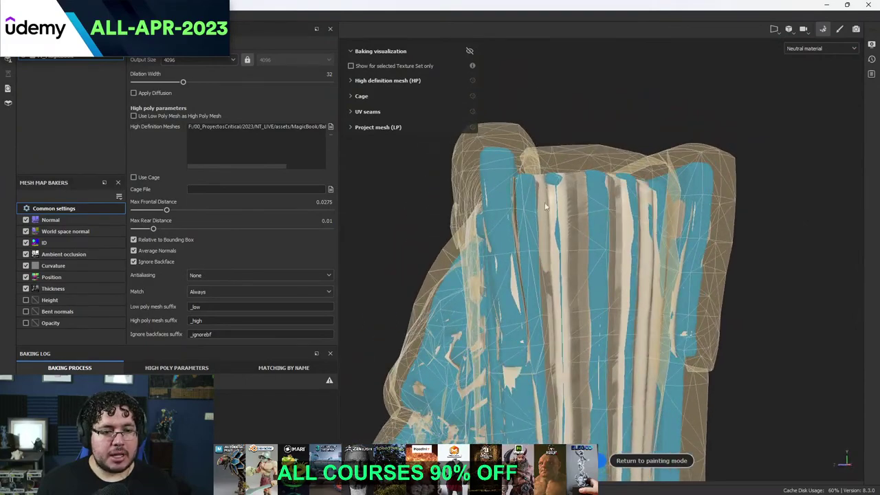
Rebake the checked mesh maps with the wider cage, return to painting mode and check the front cover.
{"action": "left_click", "coordinate": [564, 461]}
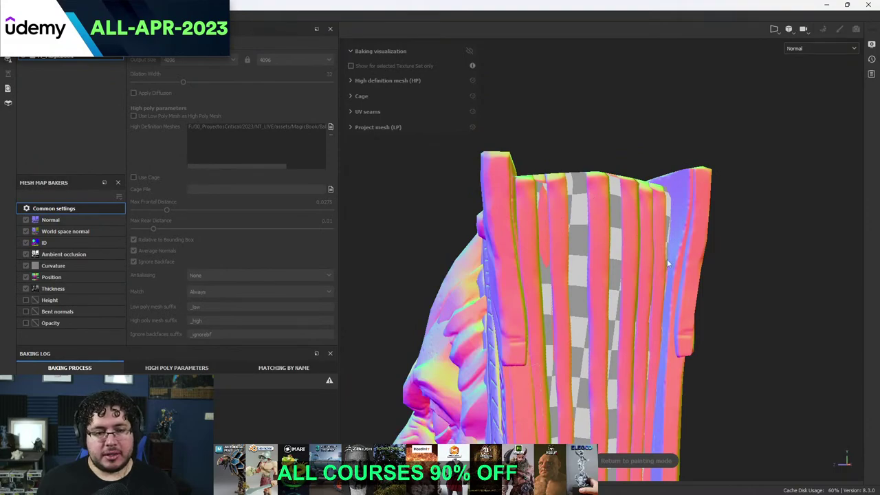
{"action": "key", "text": "c"}
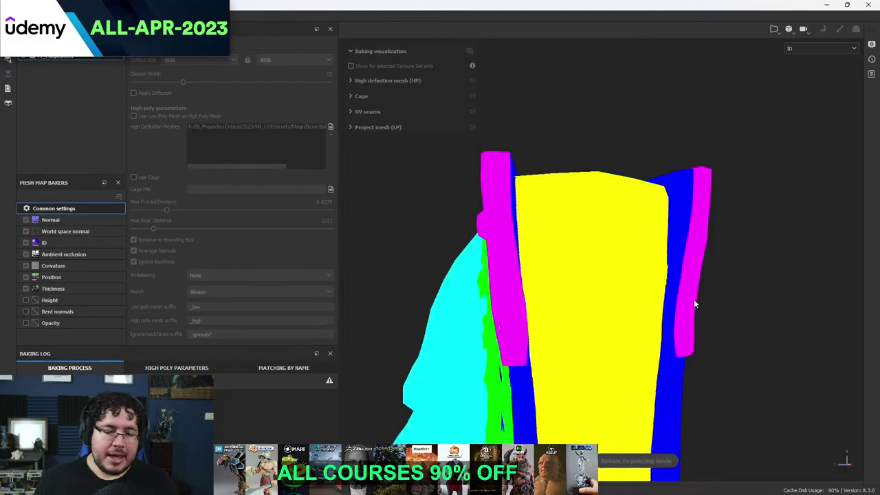
{"action": "key", "text": "c"}
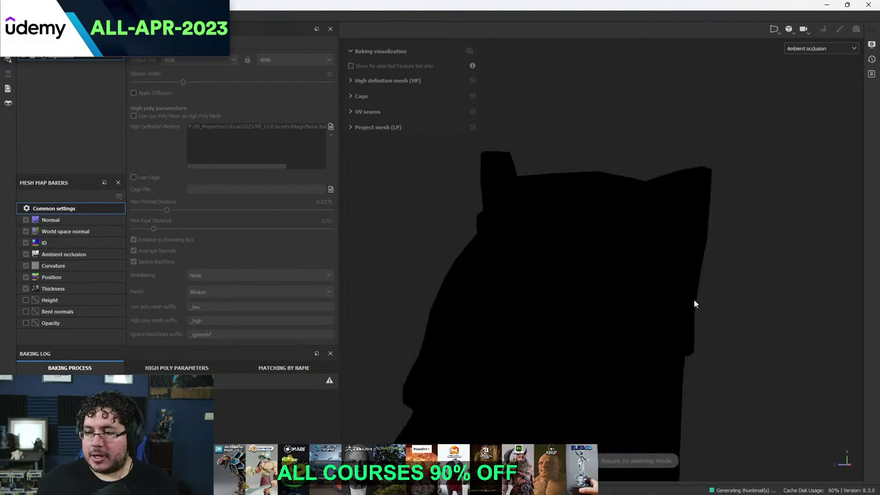
{"action": "key", "text": "c"}
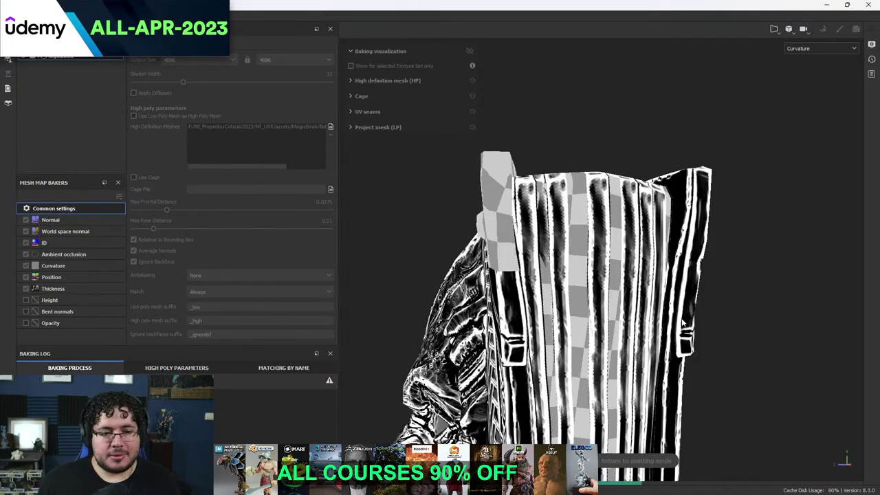
{"action": "key", "text": "c"}
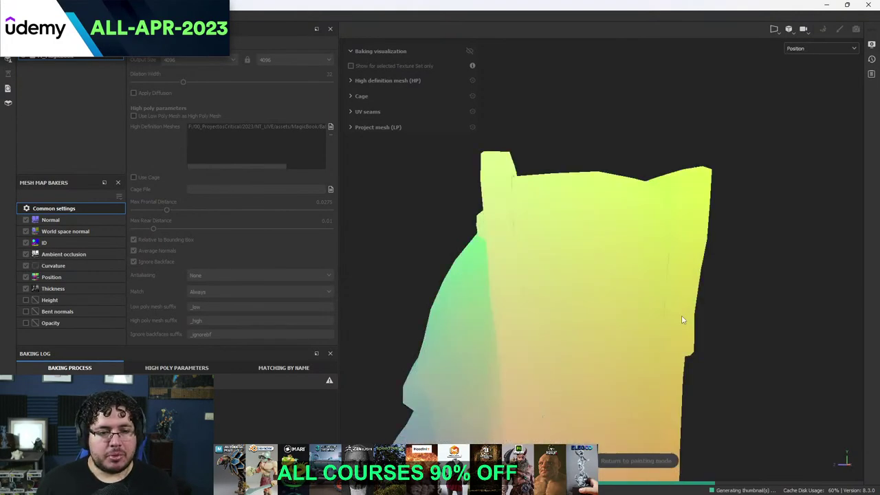
{"action": "key", "text": "c"}
{"action": "key", "text": "c"}
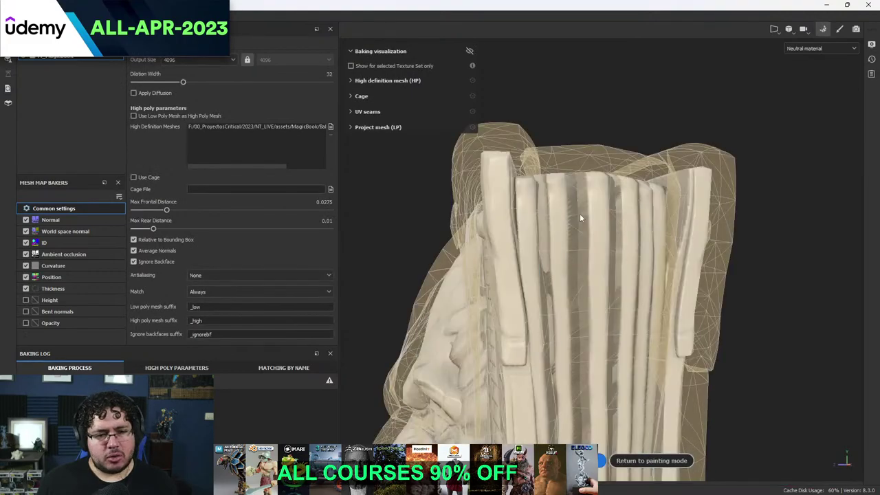
{"action": "left_click_drag", "start_coordinate": [585, 257], "coordinate": [661, 286], "text": "alt"}
{"action": "left_click", "coordinate": [839, 30]}
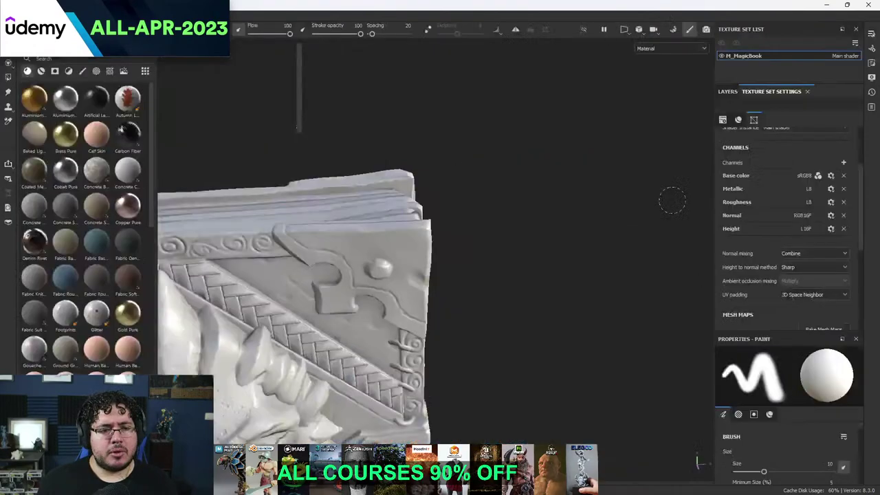
{"action": "right_click_drag", "start_coordinate": [494, 246], "coordinate": [415, 243], "text": "alt"}
{"action": "mouse_move", "coordinate": [416, 244]}
{"action": "left_mouse_down", "text": "alt"}
{"action": "mouse_move", "coordinate": [440, 199]}
{"action": "mouse_move", "coordinate": [489, 200]}
{"action": "left_mouse_up", "text": "alt"}
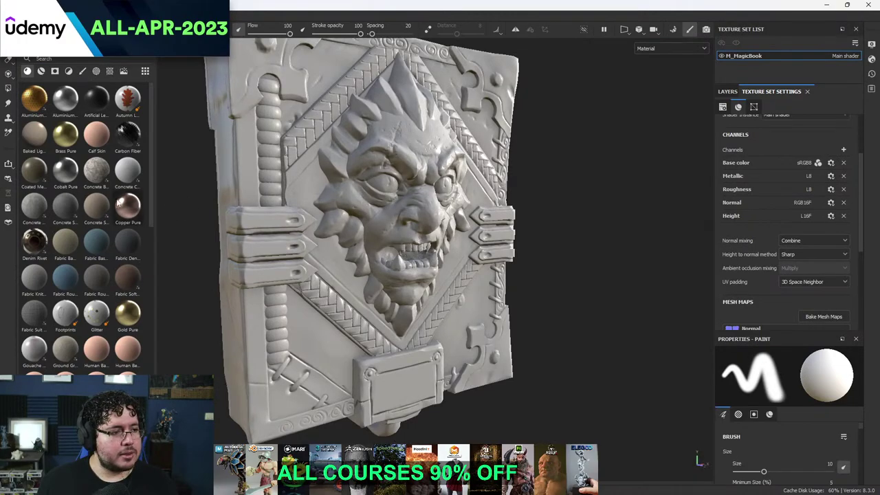
Apply the Concrete Simple material as a new layer over the whole book and check it on the face.
{"action": "left_click_drag", "start_coordinate": [65, 205], "coordinate": [737, 126]}
{"action": "left_click_drag", "start_coordinate": [625, 202], "coordinate": [481, 192], "text": "alt"}
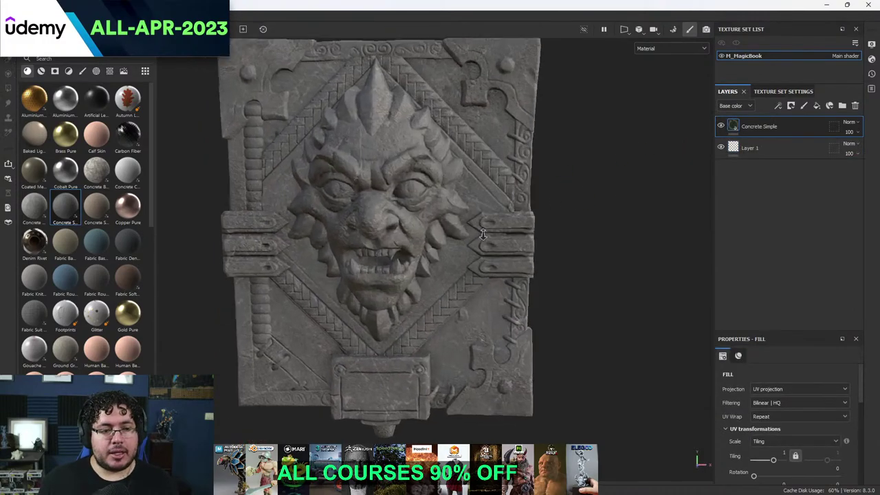
{"action": "right_click_drag", "start_coordinate": [481, 193], "coordinate": [413, 138], "text": "alt"}
{"action": "middle_click_drag", "start_coordinate": [412, 137], "coordinate": [511, 161], "text": "alt"}
{"action": "mouse_move", "coordinate": [511, 161]}
{"action": "left_mouse_down", "text": "alt"}
{"action": "mouse_move", "coordinate": [499, 141]}
{"action": "mouse_move", "coordinate": [521, 172]}
{"action": "left_mouse_up", "text": "alt"}
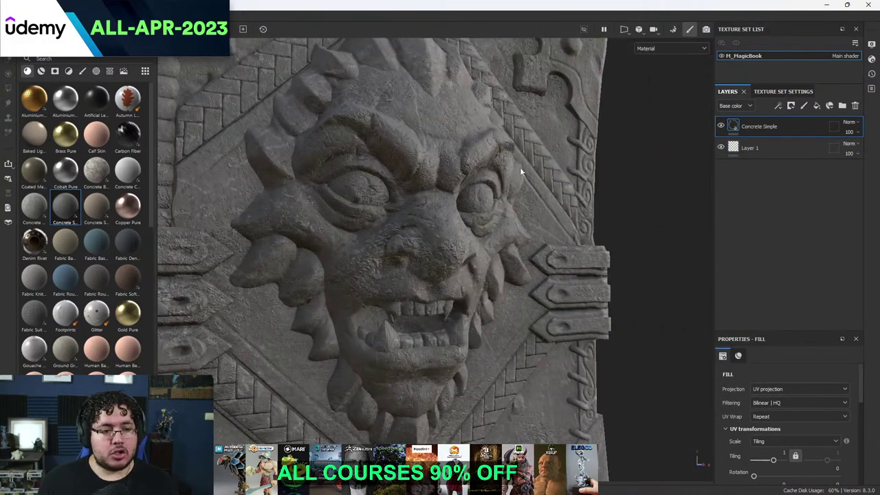
Group the Concrete Simple layer into a folder and add a black mask to the folder.
{"action": "key", "text": "ctrl+g"}
{"action": "right_click", "coordinate": [778, 131]}
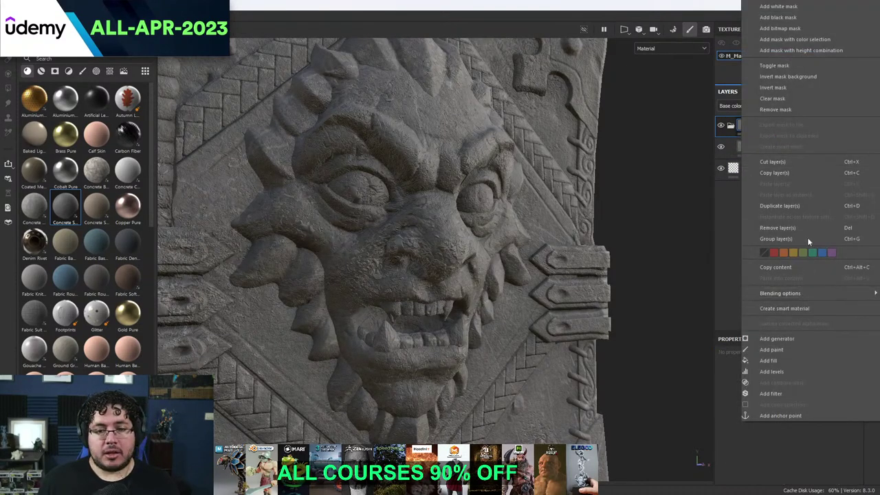
{"action": "left_click", "coordinate": [785, 18]}
{"action": "right_click", "coordinate": [758, 127]}
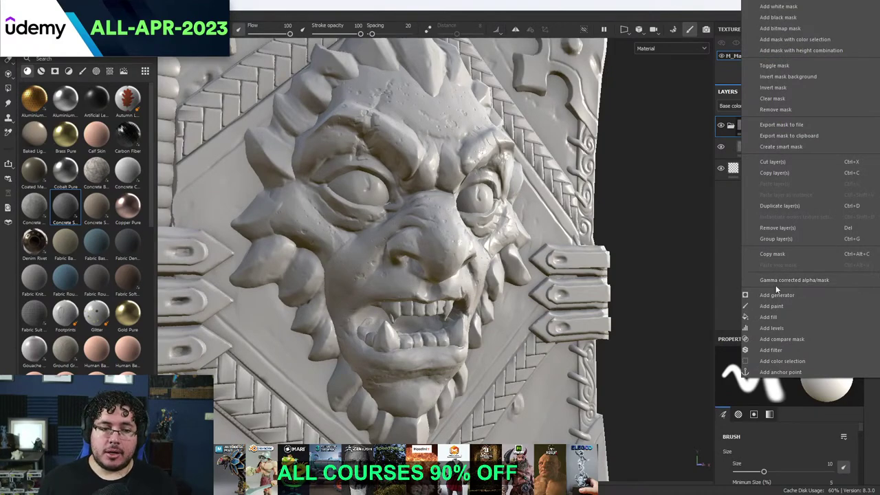
Try painting the concrete through the folder's mask around the face's eye and nose, and undo the last stroke.
{"action": "left_click", "coordinate": [394, 202]}
{"action": "mouse_move", "coordinate": [407, 189]}
{"action": "left_mouse_down"}
{"action": "mouse_move", "coordinate": [378, 204]}
{"action": "mouse_move", "coordinate": [432, 237]}
{"action": "left_mouse_up"}
{"action": "key", "text": "ctrl+z"}
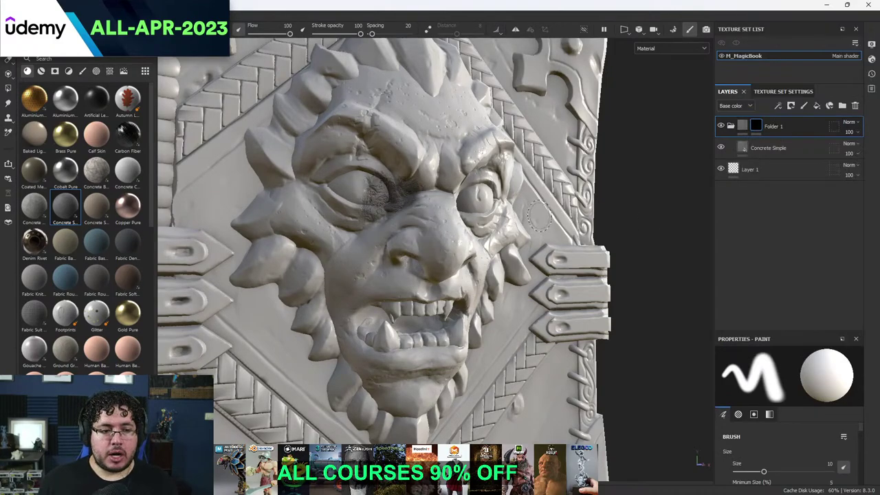
Add a color selection to the folder's mask and pick the face's cyan ID color so the concrete covers only the face.
{"action": "right_click", "coordinate": [756, 126]}
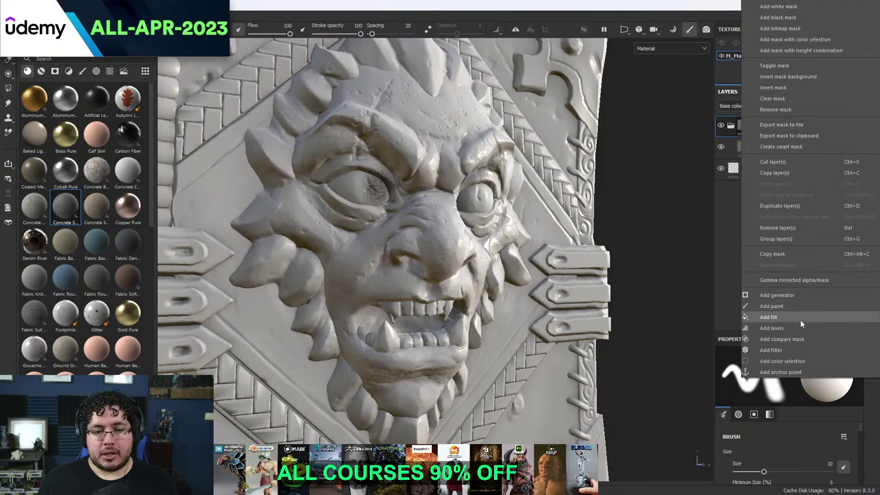
{"action": "left_click", "coordinate": [784, 360]}
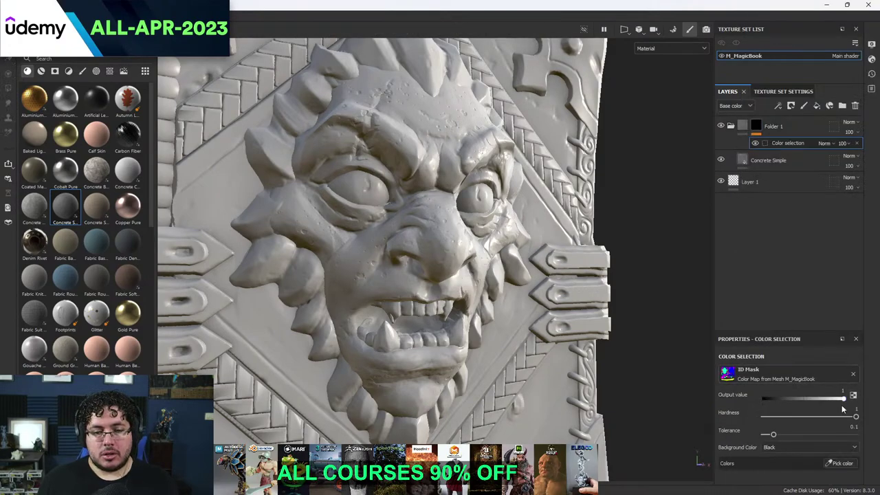
{"action": "left_click", "coordinate": [840, 463]}
{"action": "left_click", "coordinate": [491, 202]}
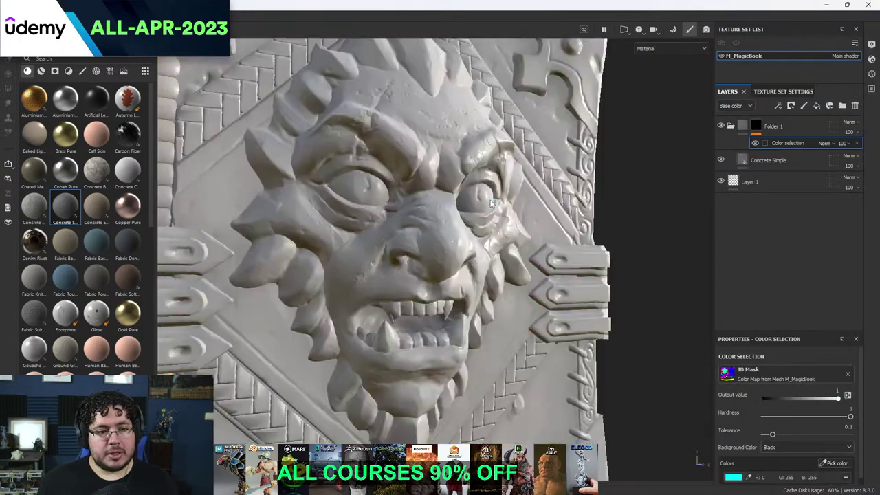
{"action": "left_click_drag", "start_coordinate": [599, 206], "coordinate": [491, 204], "text": "alt"}
{"action": "right_click_drag", "start_coordinate": [491, 204], "coordinate": [440, 204], "text": "alt"}
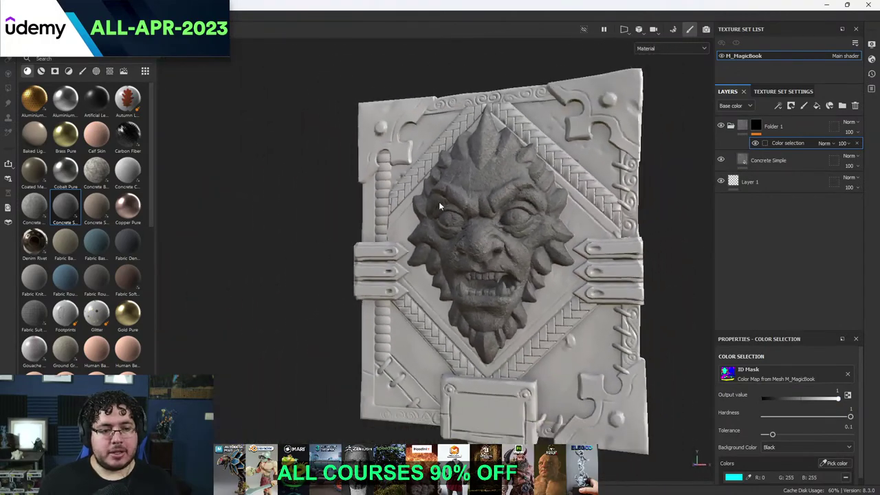
{"action": "left_click_drag", "start_coordinate": [440, 206], "coordinate": [487, 214], "text": "alt"}
{"action": "right_click_drag", "start_coordinate": [486, 214], "coordinate": [553, 228], "text": "alt"}
{"action": "mouse_move", "coordinate": [553, 228]}
{"action": "left_mouse_down", "text": "alt"}
{"action": "mouse_move", "coordinate": [636, 231]}
{"action": "mouse_move", "coordinate": [495, 246]}
{"action": "mouse_move", "coordinate": [557, 240]}
{"action": "left_mouse_up", "text": "alt"}
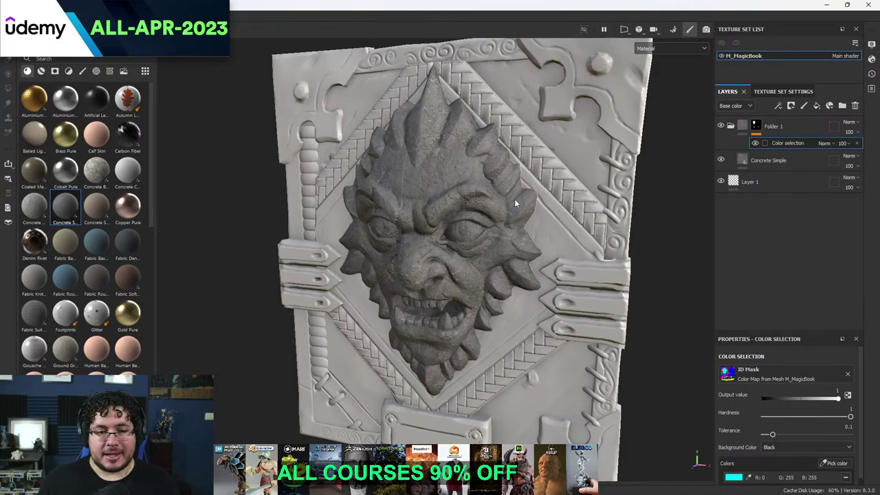
{"action": "mouse_move", "coordinate": [516, 203]}
{"action": "left_mouse_down", "text": "alt"}
{"action": "mouse_move", "coordinate": [442, 167]}
{"action": "mouse_move", "coordinate": [603, 192]}
{"action": "mouse_move", "coordinate": [610, 160]}
{"action": "mouse_move", "coordinate": [591, 175]}
{"action": "mouse_move", "coordinate": [623, 213]}
{"action": "mouse_move", "coordinate": [539, 234]}
{"action": "mouse_move", "coordinate": [525, 198]}
{"action": "mouse_move", "coordinate": [527, 205]}
{"action": "left_mouse_up", "text": "alt"}
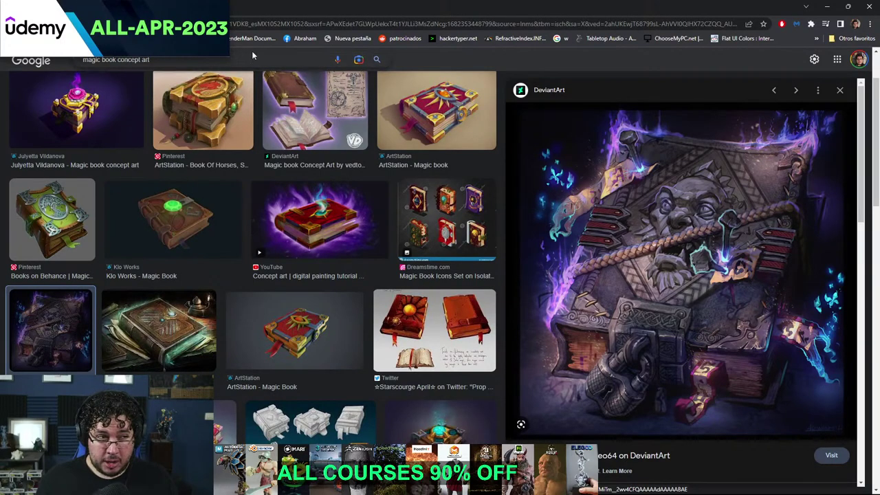
Switch to the web browser, search Google Images for overwatch and open the Battle.net Overwatch 2 group artwork.
{"action": "left_click_drag", "start_coordinate": [222, 65], "coordinate": [14, 70]}
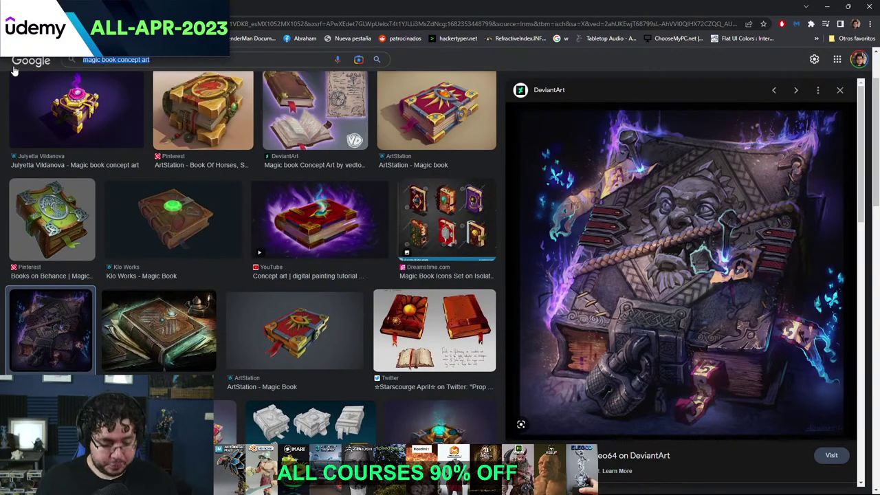
{"action": "type", "text": "p"}
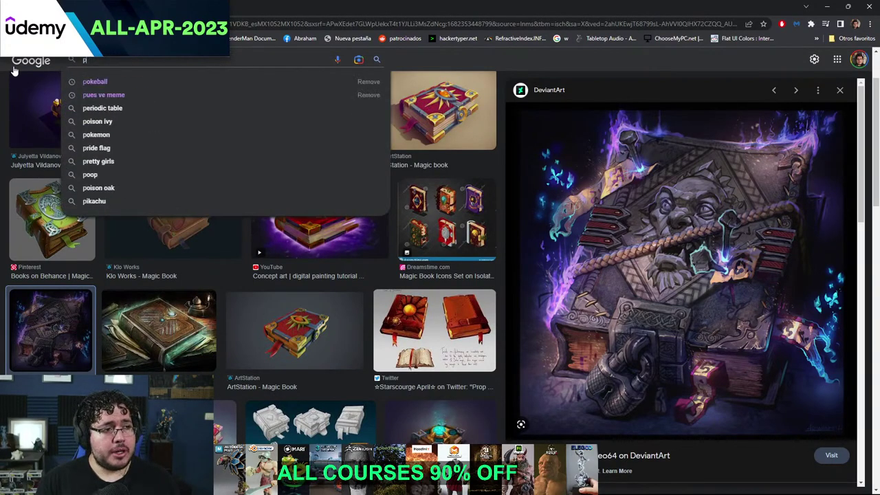
{"action": "key", "text": "BackSpace"}
{"action": "type", "text": "overwatch"}
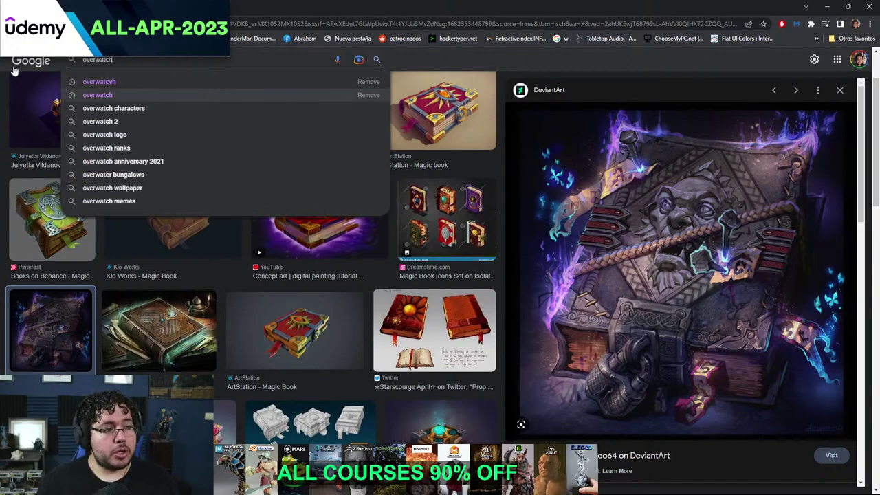
{"action": "left_click", "coordinate": [103, 94]}
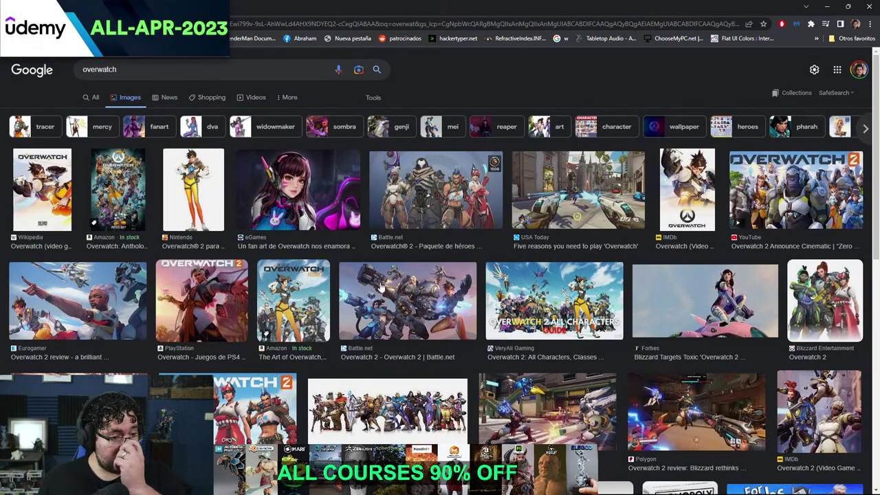
{"action": "left_click", "coordinate": [407, 289]}
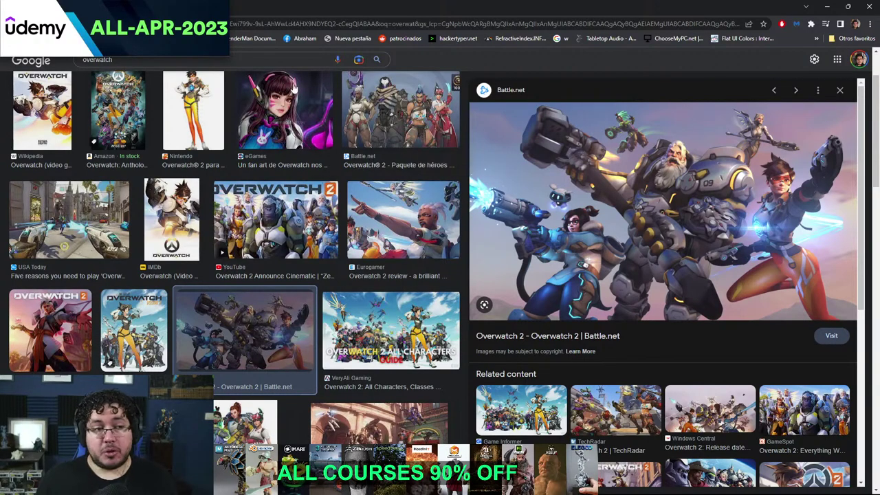
Open the instructor's ArtStation portfolio in a new tab and view the Troll Beast project.
{"action": "key", "text": "ctrl+t"}
{"action": "type", "text": "art"}
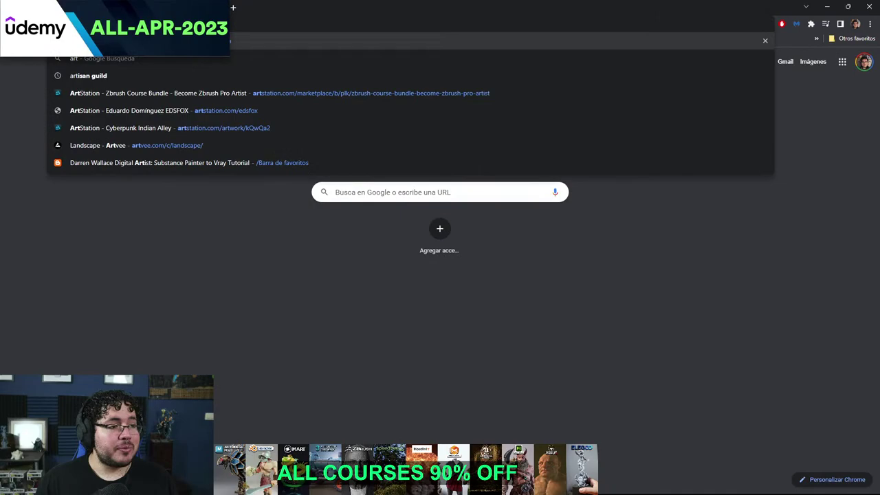
{"action": "key", "text": "Return"}
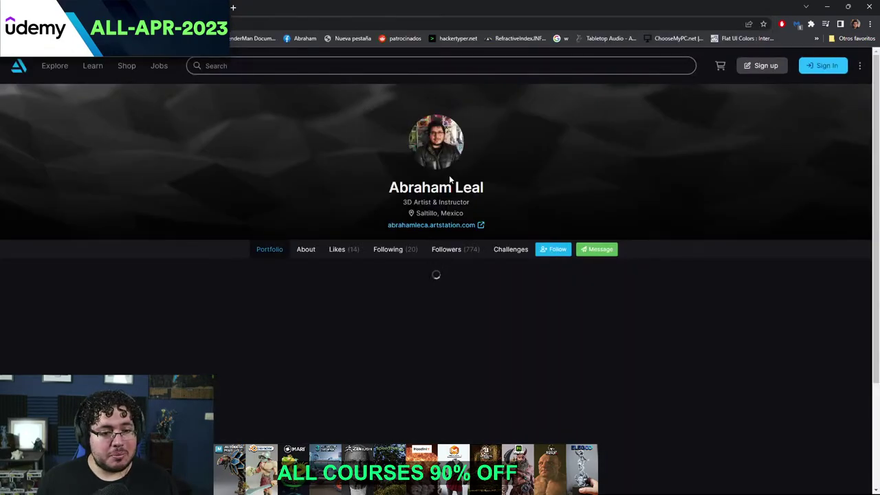
{"action": "scroll", "coordinate": [467, 192], "scroll_direction": "down", "scroll_amount": 2}
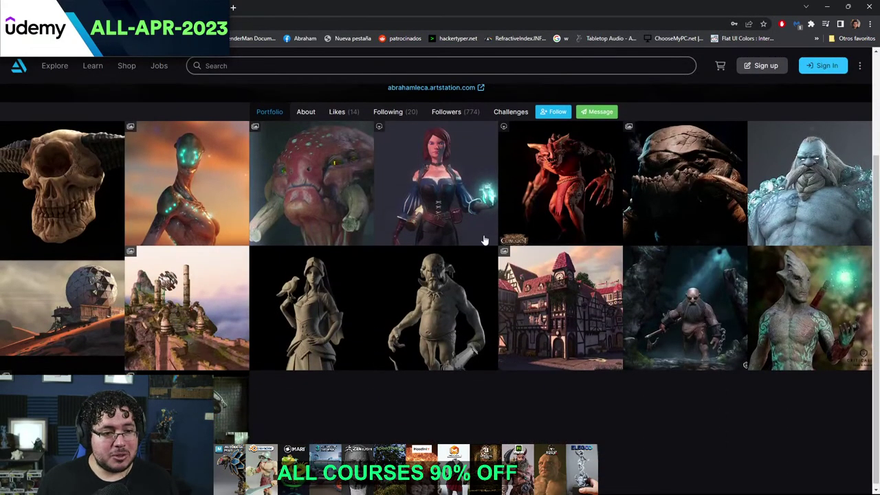
{"action": "left_click", "coordinate": [526, 172]}
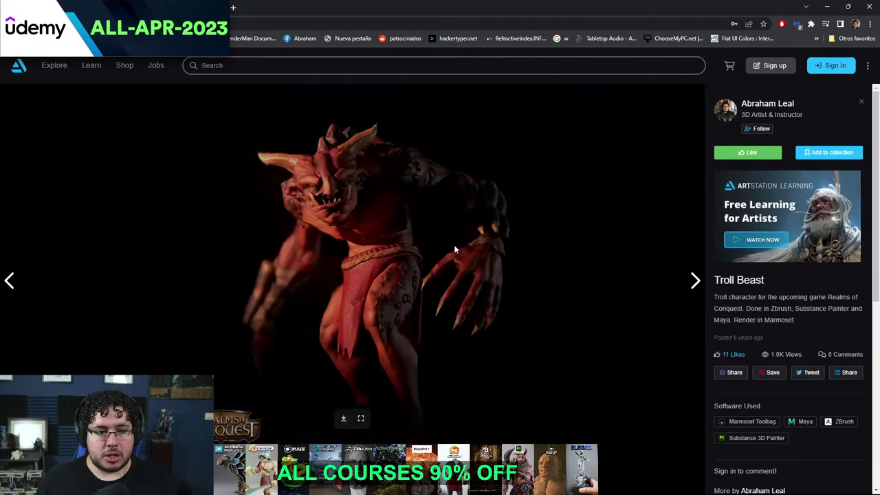
Load the troll's interactive 3D model on the project page and inspect its textures up close from another angle.
{"action": "scroll", "coordinate": [513, 275], "scroll_direction": "down", "scroll_amount": 5}
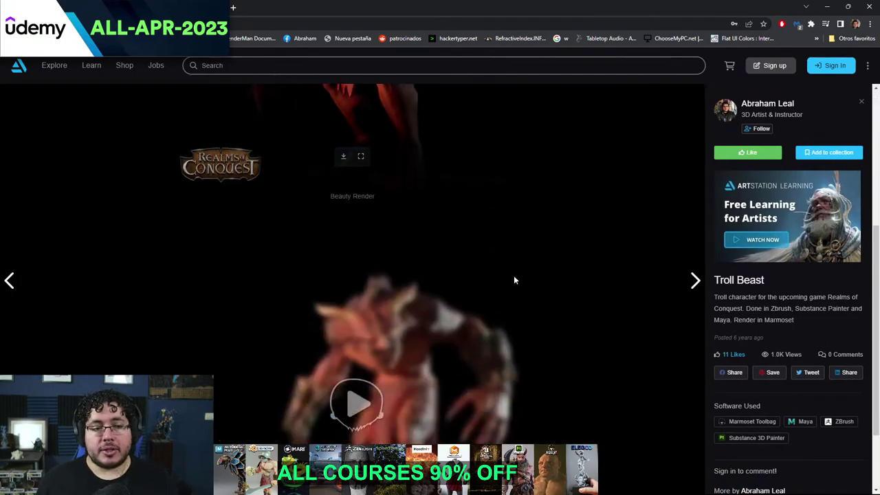
{"action": "left_click", "coordinate": [352, 306]}
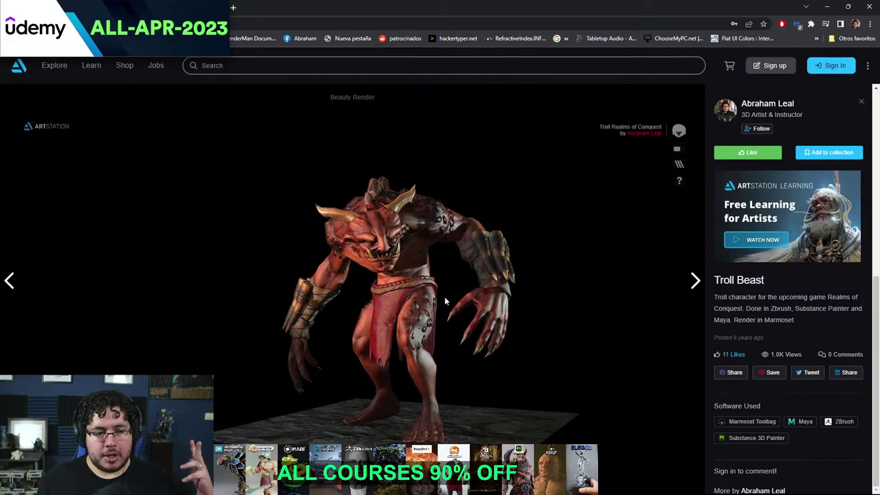
{"action": "left_click_drag", "start_coordinate": [430, 276], "coordinate": [453, 262]}
{"action": "scroll", "coordinate": [525, 275], "scroll_direction": "up", "scroll_amount": 5}
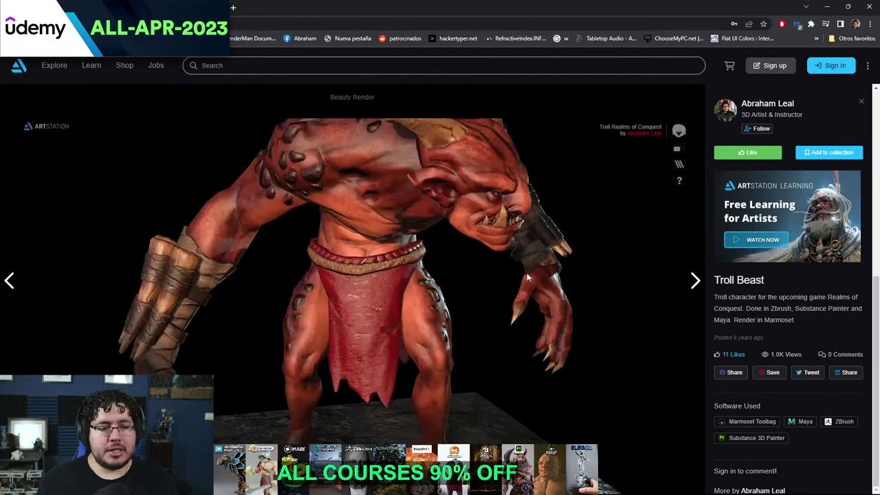
Examine the troll's 3D model from its front and side, comparing the full-body view with a closer one.
{"action": "left_click_drag", "start_coordinate": [526, 275], "coordinate": [475, 284]}
{"action": "scroll", "coordinate": [393, 301], "scroll_direction": "down", "scroll_amount": 5}
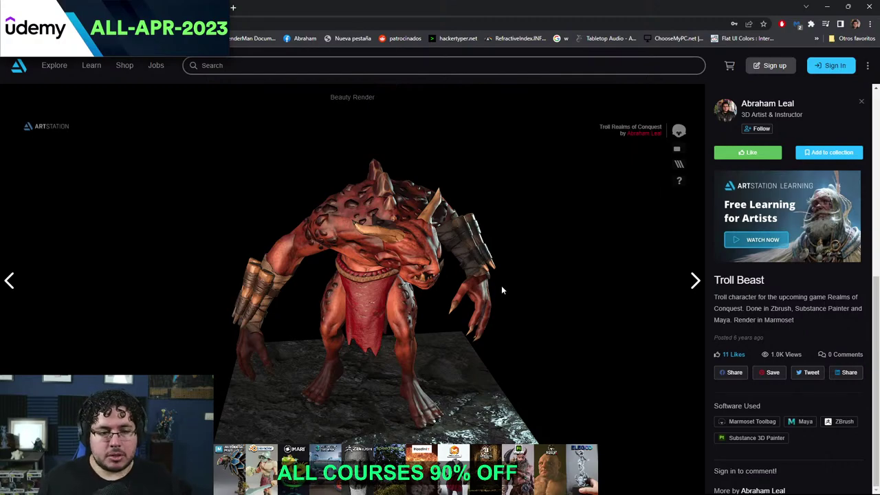
{"action": "mouse_move", "coordinate": [501, 285]}
{"action": "left_mouse_down"}
{"action": "mouse_move", "coordinate": [544, 299]}
{"action": "mouse_move", "coordinate": [421, 246]}
{"action": "mouse_move", "coordinate": [479, 280]}
{"action": "mouse_move", "coordinate": [603, 283]}
{"action": "mouse_move", "coordinate": [440, 285]}
{"action": "mouse_move", "coordinate": [472, 310]}
{"action": "mouse_move", "coordinate": [432, 291]}
{"action": "mouse_move", "coordinate": [468, 277]}
{"action": "mouse_move", "coordinate": [351, 250]}
{"action": "mouse_move", "coordinate": [395, 346]}
{"action": "mouse_move", "coordinate": [236, 320]}
{"action": "mouse_move", "coordinate": [268, 349]}
{"action": "mouse_move", "coordinate": [344, 345]}
{"action": "mouse_move", "coordinate": [261, 356]}
{"action": "mouse_move", "coordinate": [526, 314]}
{"action": "mouse_move", "coordinate": [389, 323]}
{"action": "mouse_move", "coordinate": [500, 306]}
{"action": "mouse_move", "coordinate": [490, 292]}
{"action": "left_mouse_up"}
{"action": "scroll", "coordinate": [487, 253], "scroll_direction": "up", "scroll_amount": 3}
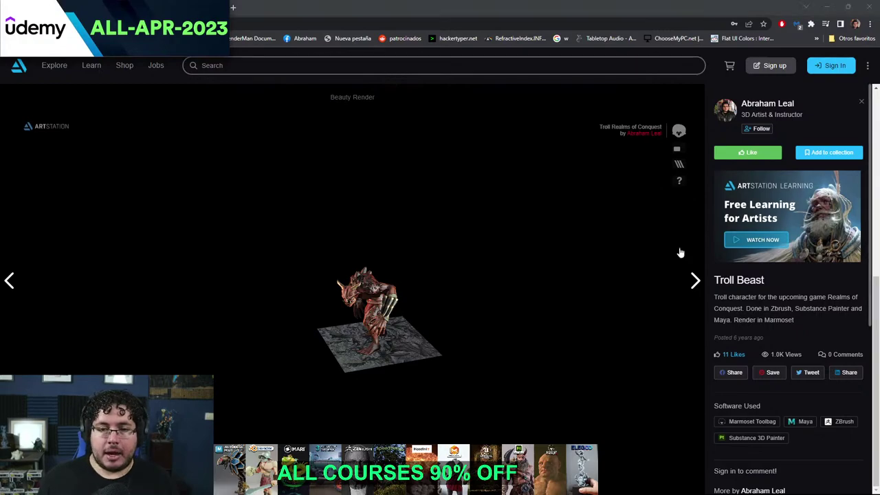
{"action": "scroll", "coordinate": [480, 324], "scroll_direction": "up", "scroll_amount": 5}
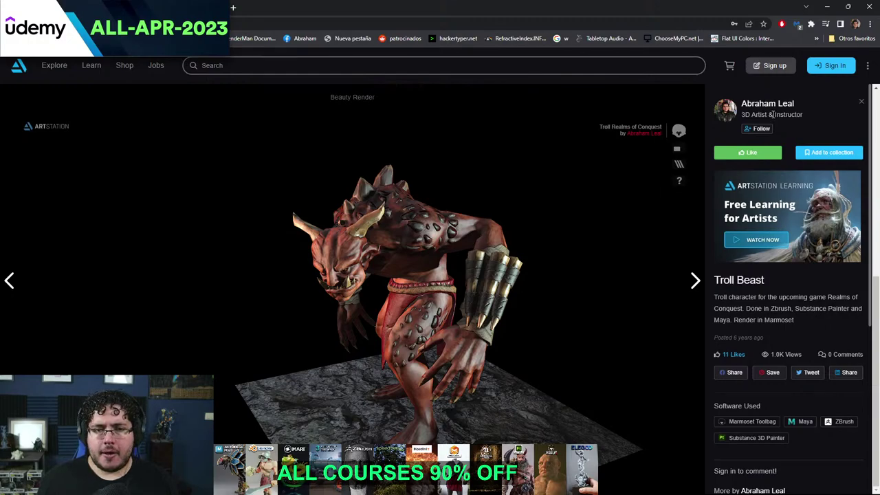
Search Google Images for xcaret in a new tab, view the photo of the theater show and close the tab.
{"action": "left_click", "coordinate": [233, 8]}
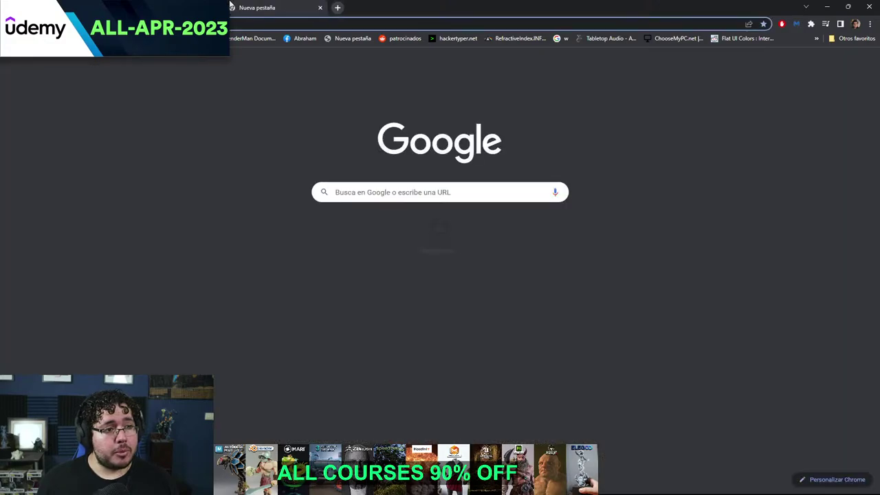
{"action": "type", "text": "xcaret"}
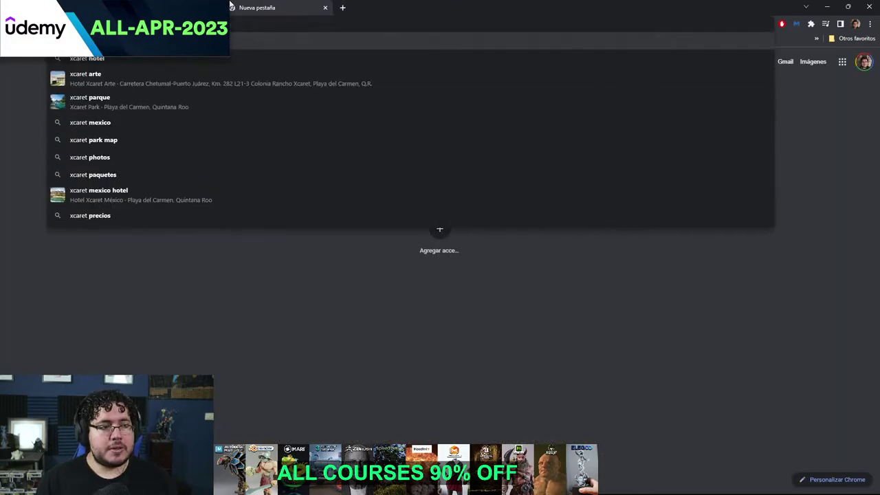
{"action": "key", "text": "Return"}
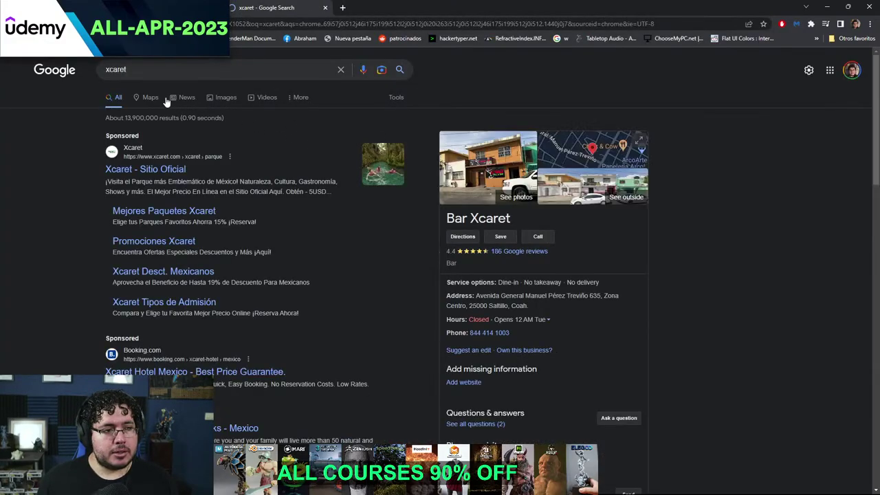
{"action": "left_click", "coordinate": [227, 102]}
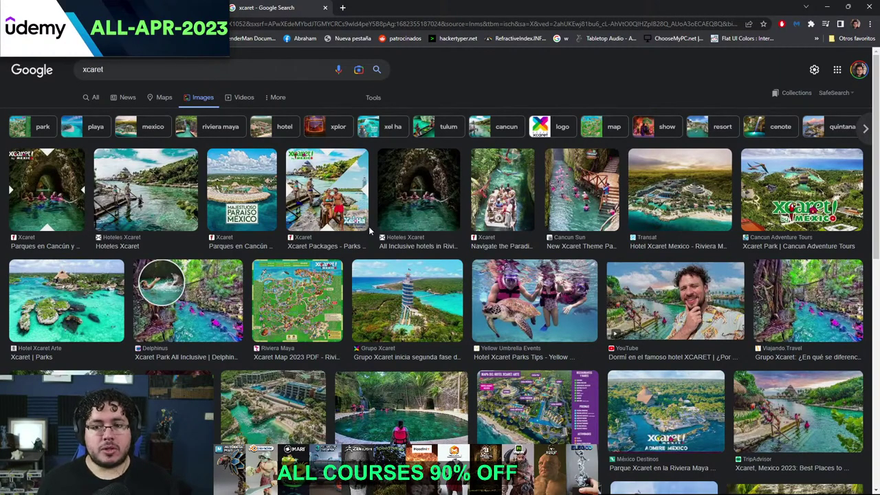
{"action": "scroll", "coordinate": [357, 224], "scroll_direction": "down", "scroll_amount": 2}
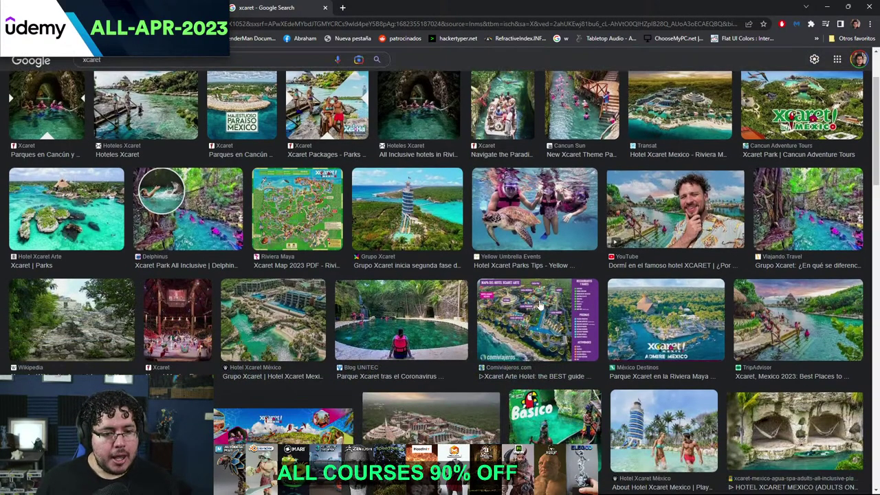
{"action": "left_click", "coordinate": [192, 298]}
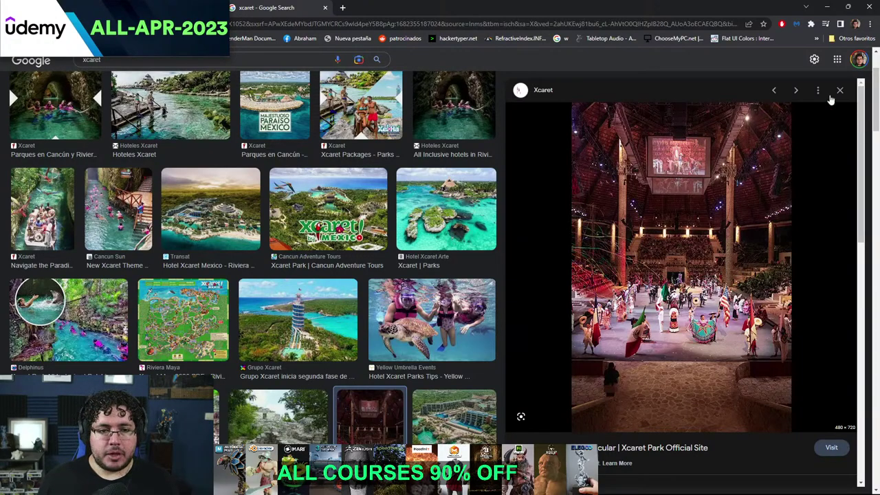
{"action": "left_click", "coordinate": [326, 8]}
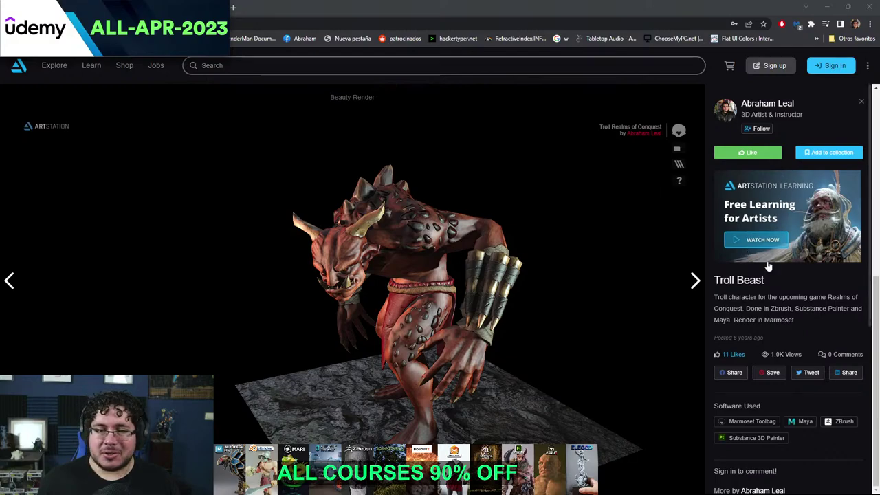
Switch to Discord, open the Nexttut server and look through the artwork that students have posted.
{"action": "left_click", "coordinate": [827, 6]}
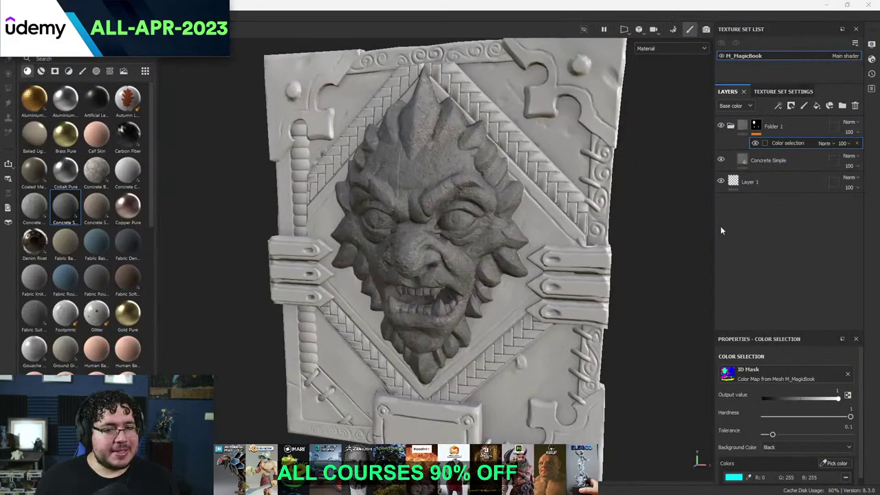
{"action": "key", "text": "super"}
{"action": "type", "text": "discord"}
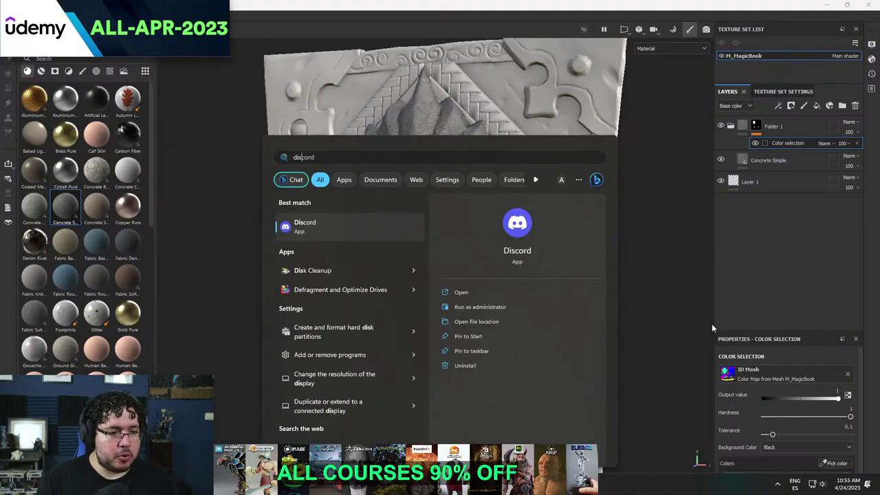
{"action": "key", "text": "Return"}
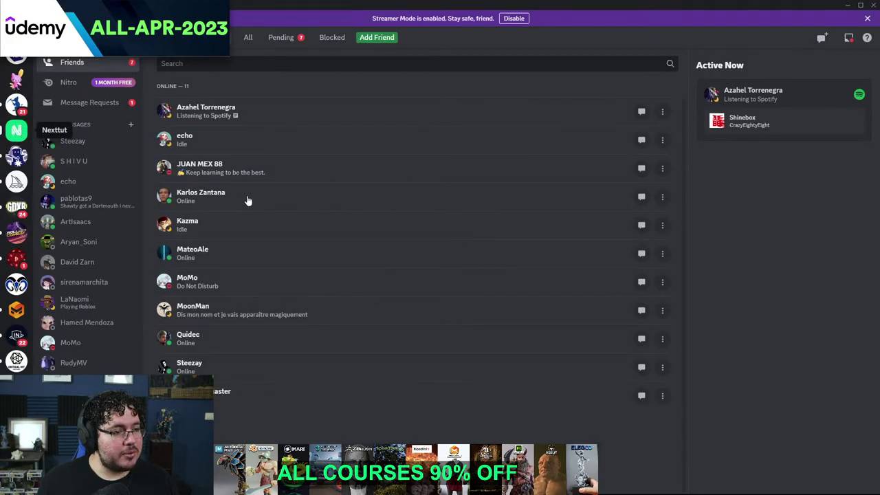
{"action": "left_click", "coordinate": [28, 133]}
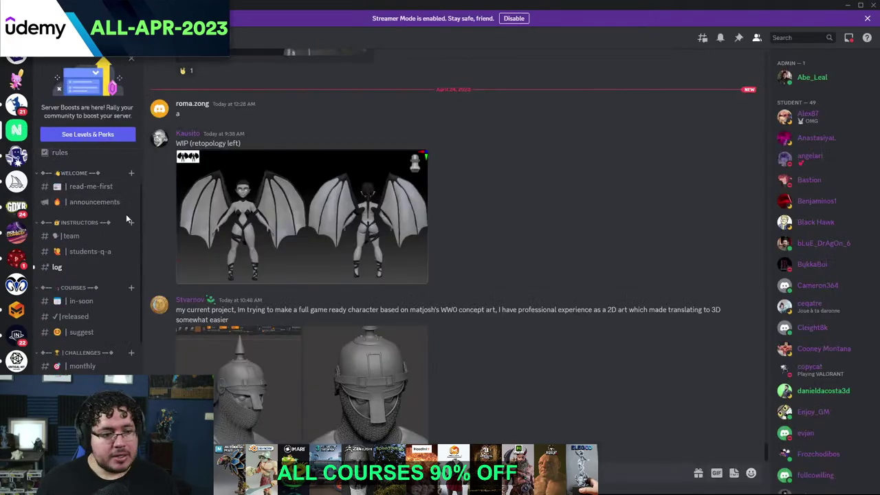
{"action": "scroll", "coordinate": [351, 284], "scroll_direction": "up", "scroll_amount": 15}
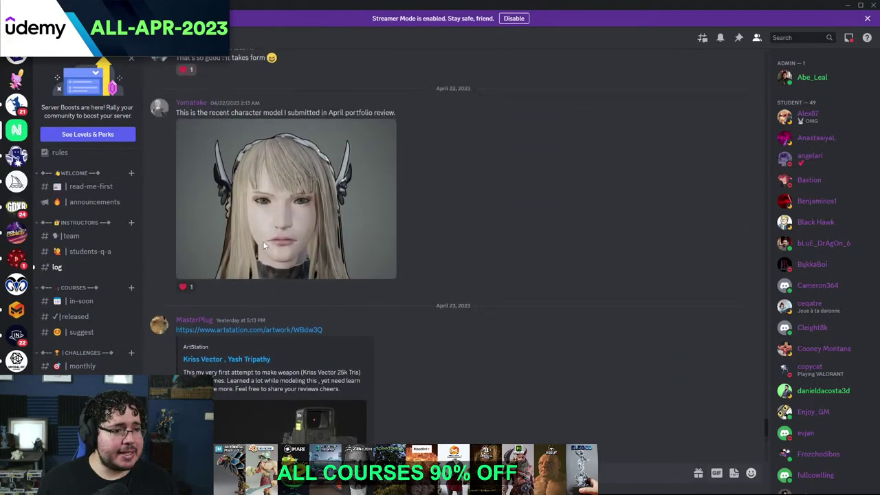
{"action": "scroll", "coordinate": [261, 275], "scroll_direction": "up", "scroll_amount": 3}
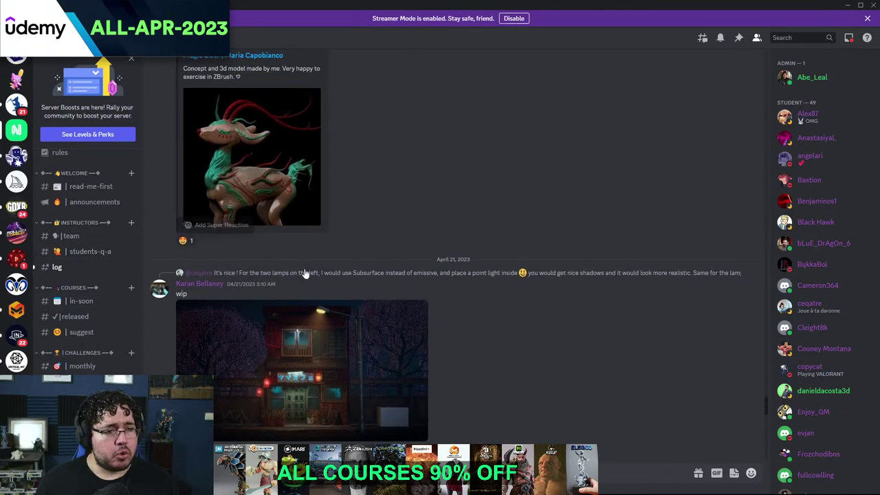
Copy the Nexttut server's invite link and switch back to Substance 3D Painter.
{"action": "right_click", "coordinate": [17, 131]}
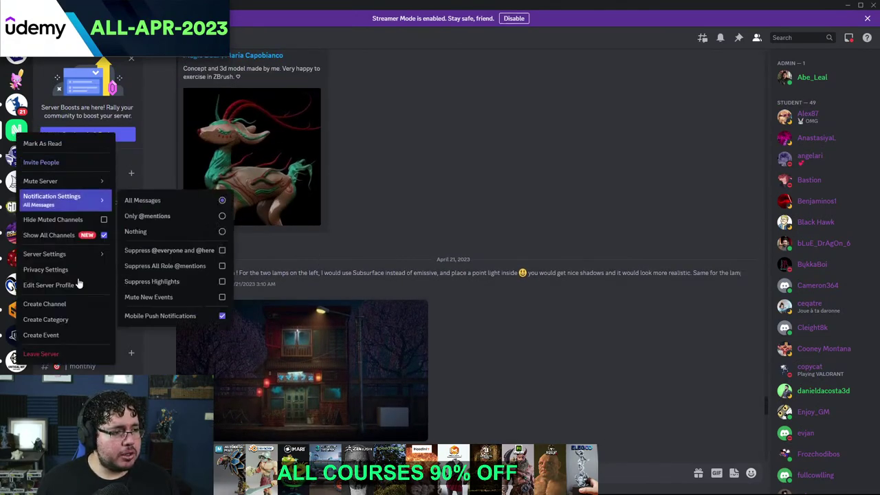
{"action": "left_click", "coordinate": [41, 163]}
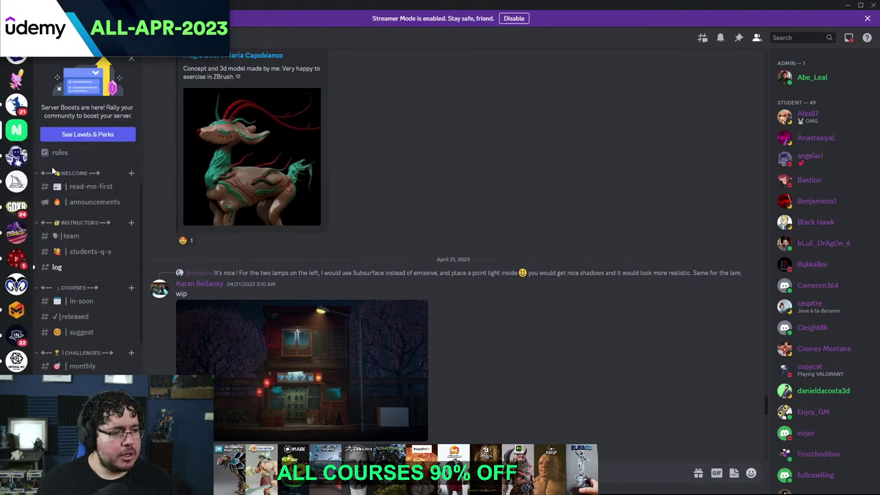
{"action": "left_click", "coordinate": [514, 314]}
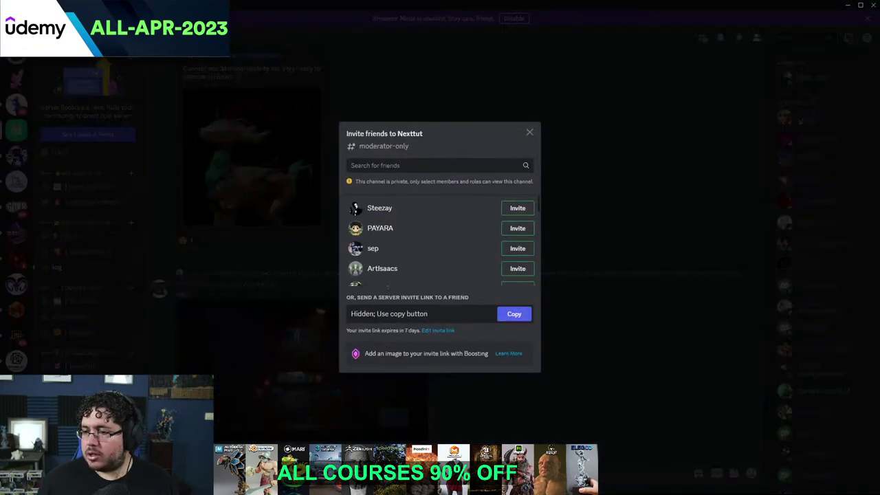
{"action": "left_click", "coordinate": [529, 133]}
{"action": "scroll", "coordinate": [436, 191], "scroll_direction": "up", "scroll_amount": 3}
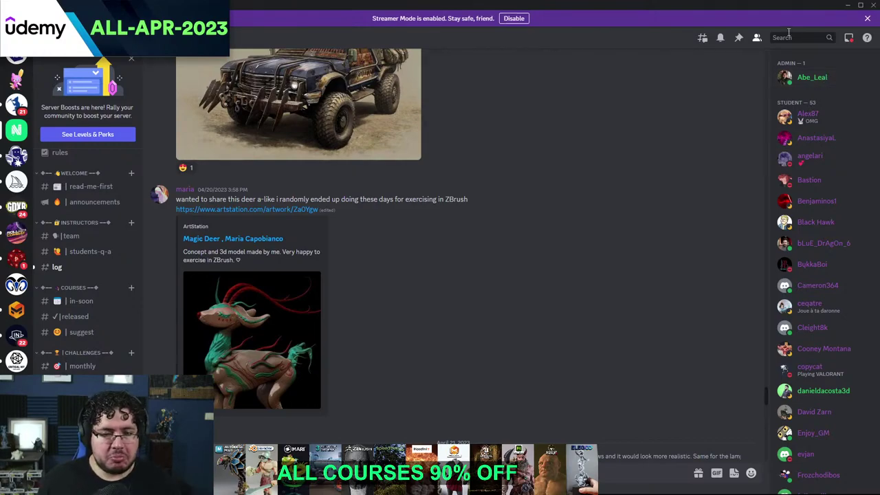
{"action": "left_click", "coordinate": [847, 5]}
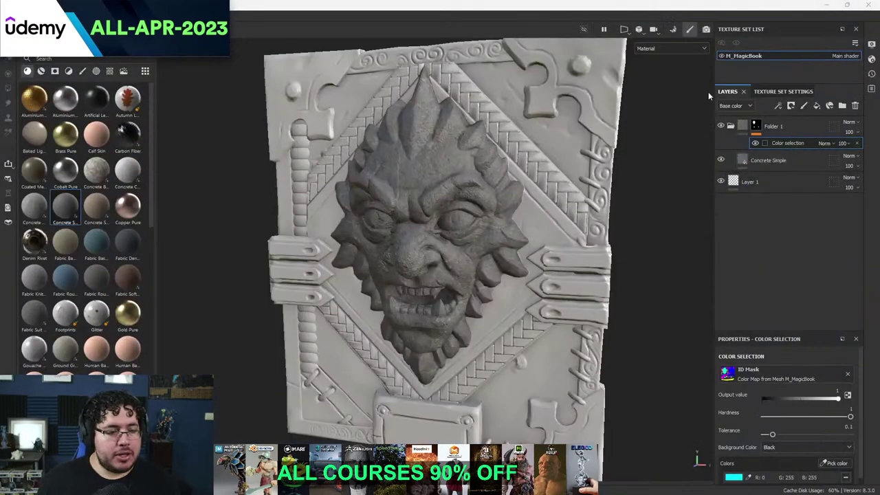